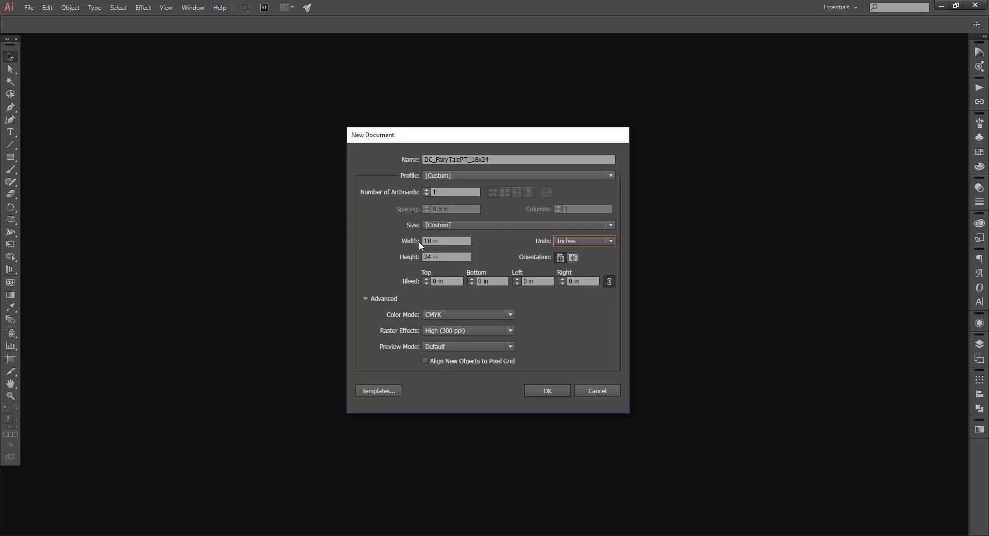
Create the 18 x 24 in CMYK document DC_FairyTalePT_18x24 and draw an 18 x 24 in rectangle covering the artboard.
left_click(547, 392)
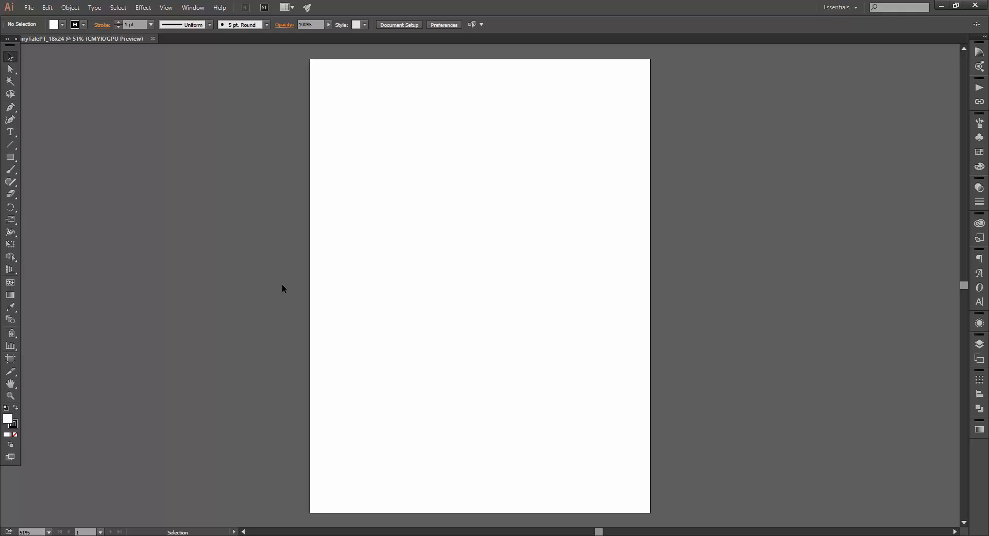
left_click(10, 157)
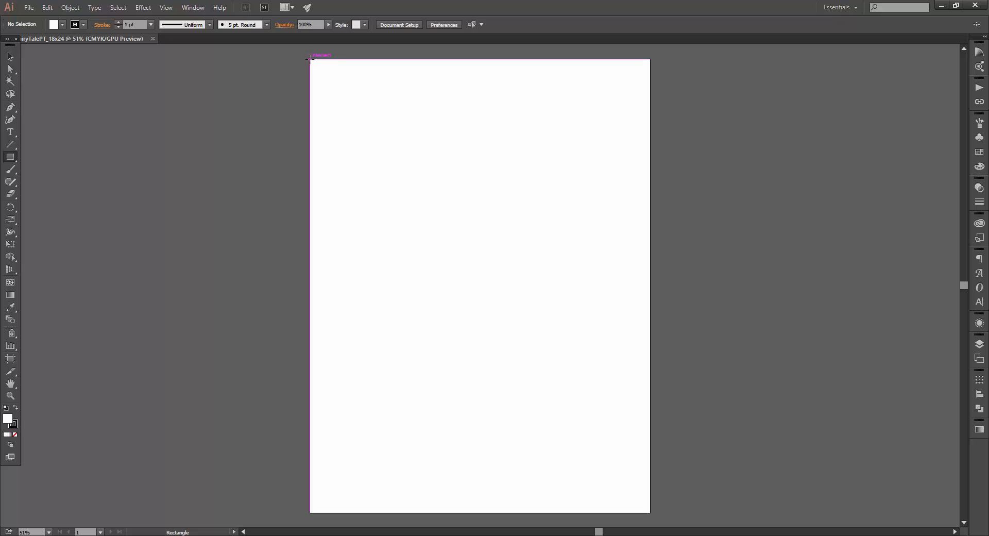
mouse_move(310, 59)
left_mouse_down()
mouse_move(379, 177)
mouse_move(650, 512)
left_mouse_up()
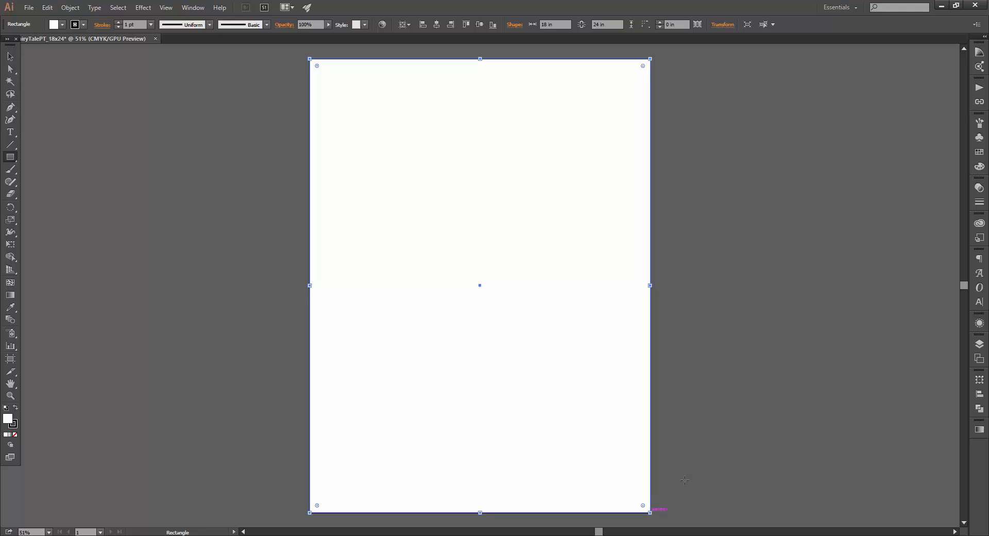
Fill the artboard-sized rectangle with C 95, M 92, Y 69, K 48 and set its stroke to none.
left_click(979, 166)
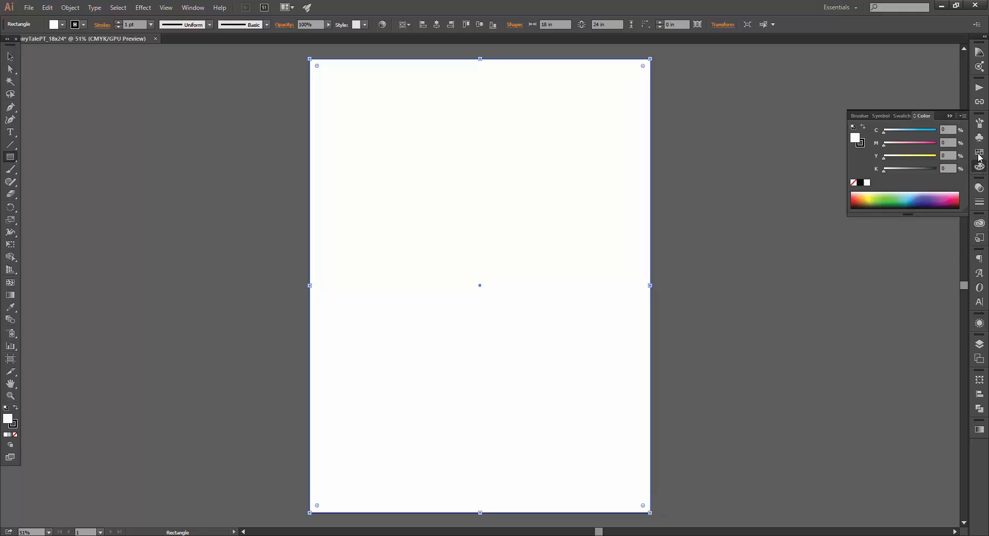
left_click(948, 128)
key("Tab")
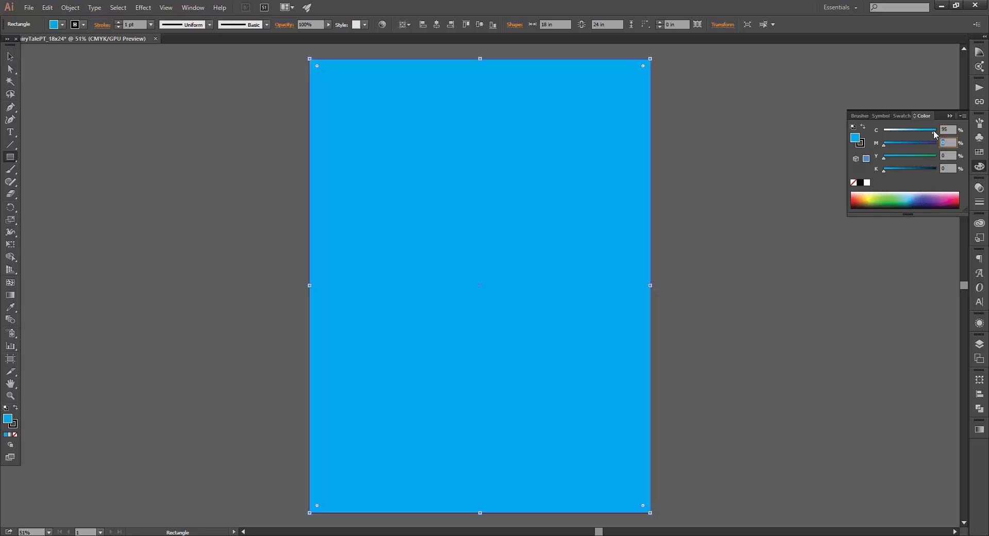
type("92")
key("Tab")
type("69")
key("Tab")
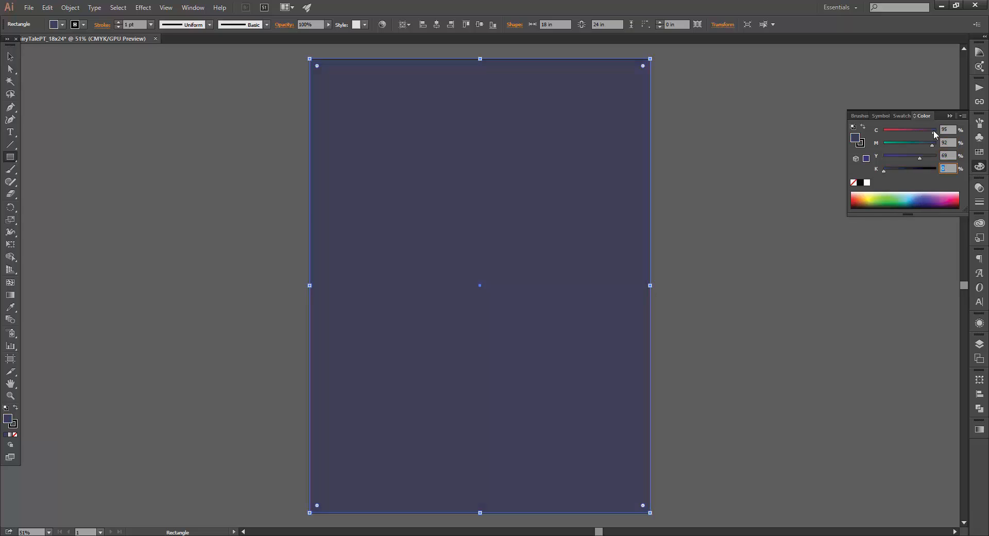
type("48")
key("Tab")
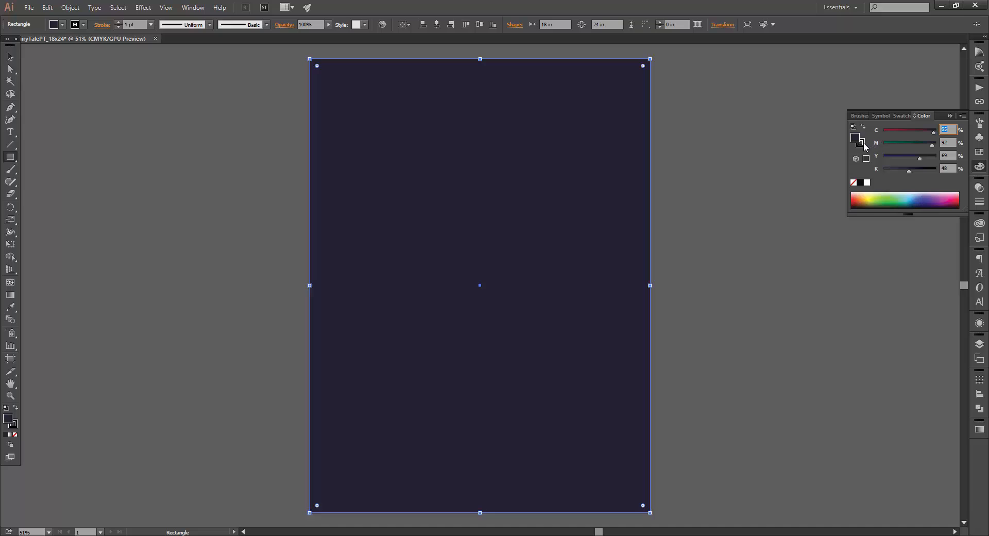
left_click(861, 144)
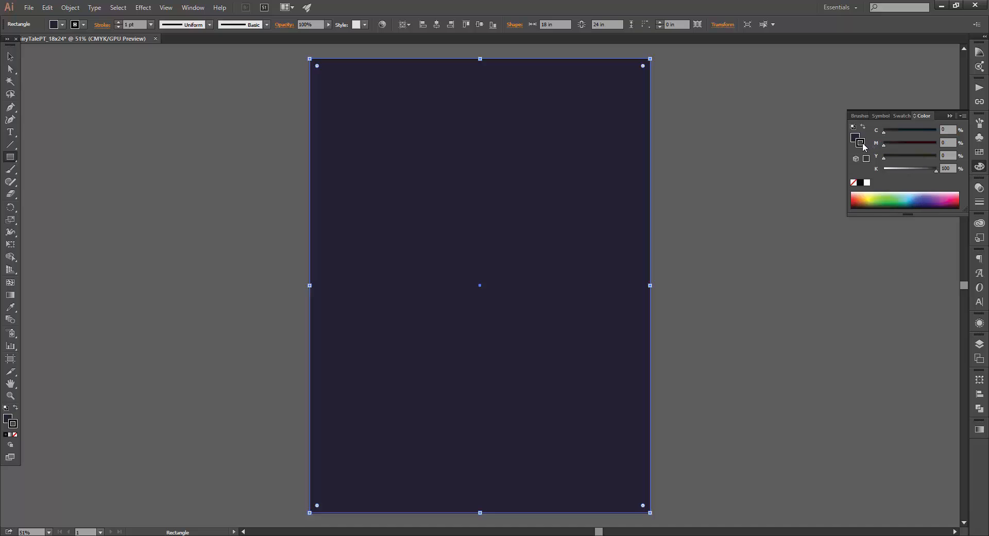
left_click(854, 183)
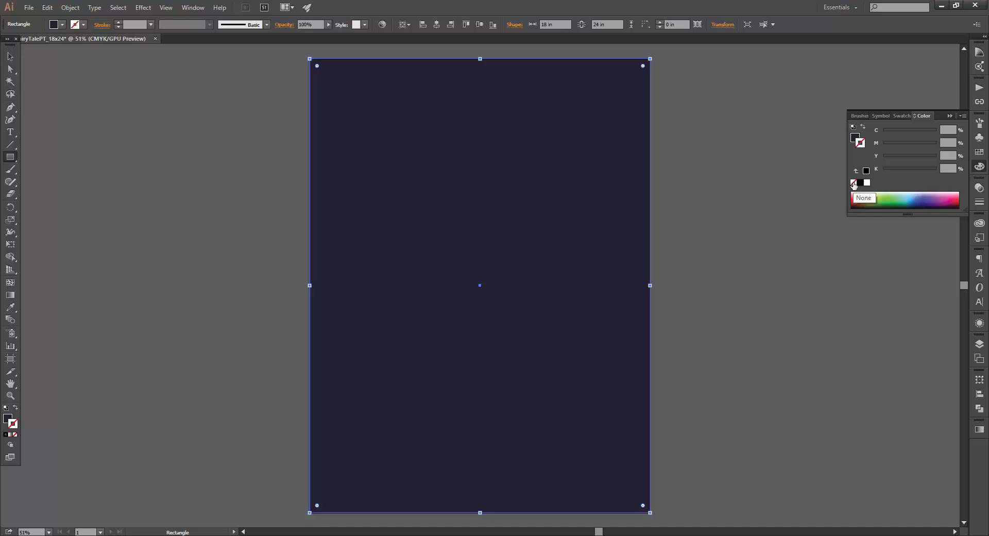
Save the rectangle's fill colour as a new swatch named Background Purple.
left_click(855, 137)
left_click(980, 152)
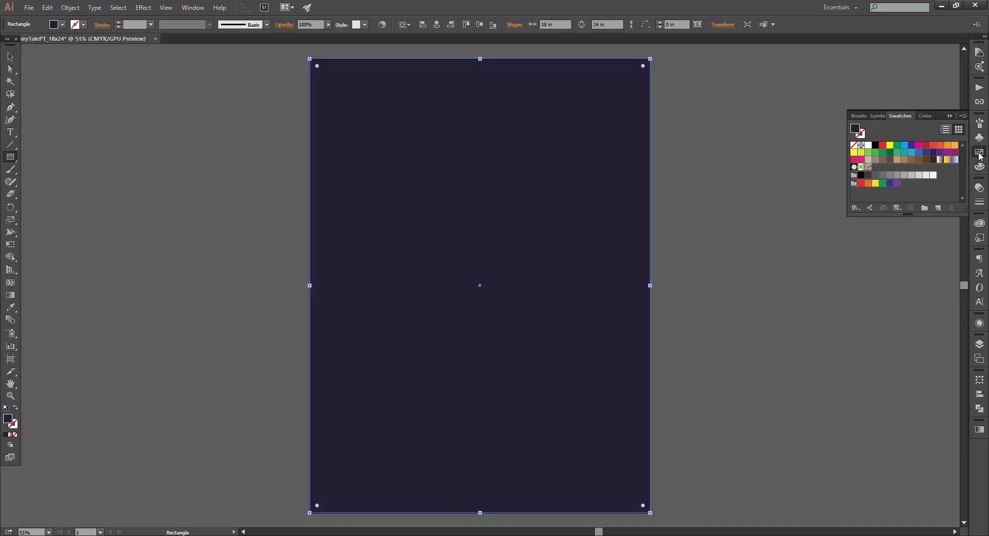
left_click(937, 207)
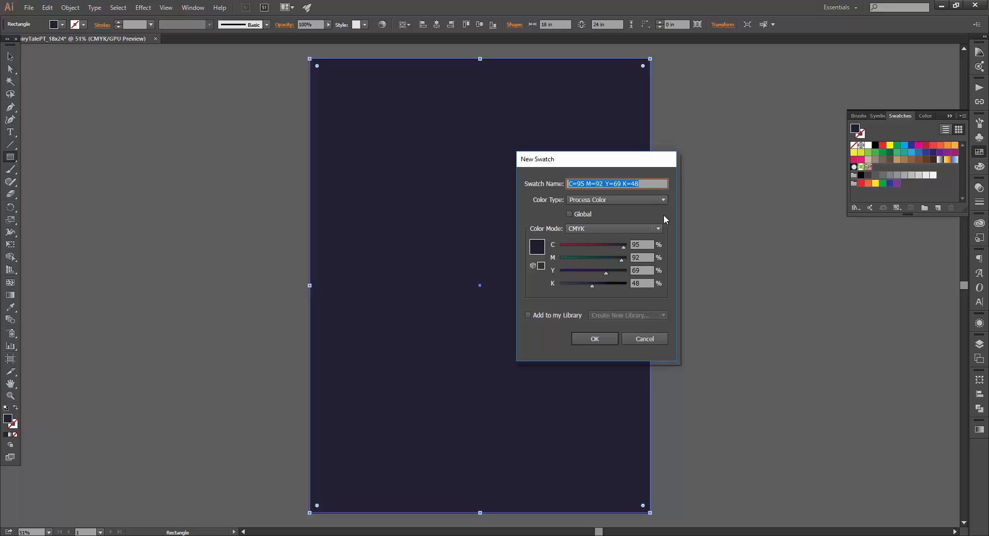
type("Background Purple")
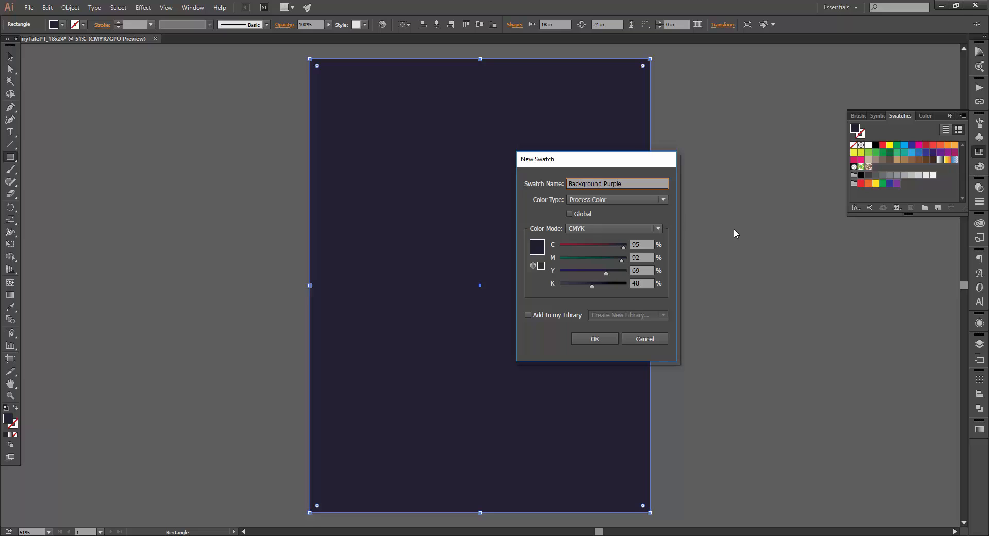
left_click(609, 339)
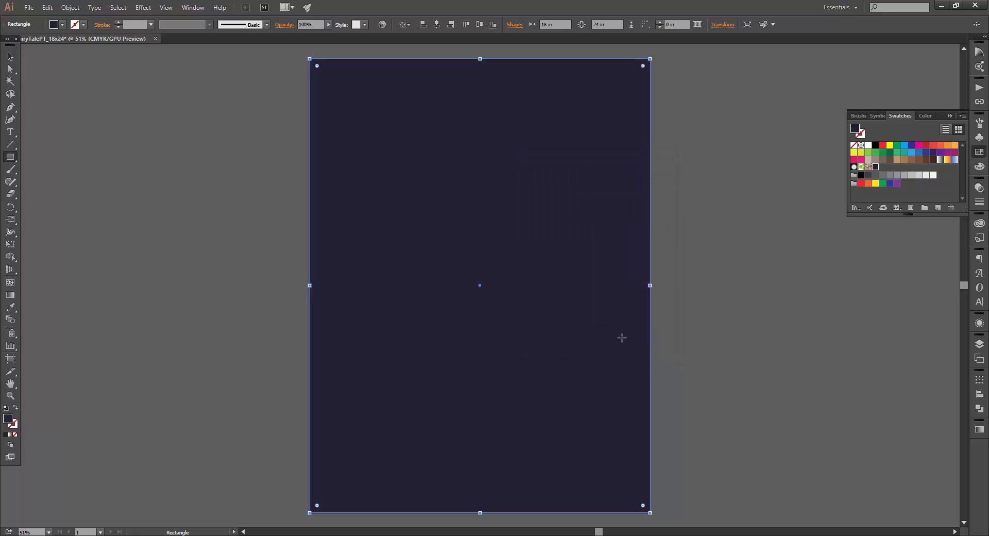
Rename Layer 1 as Background.
left_click(979, 343)
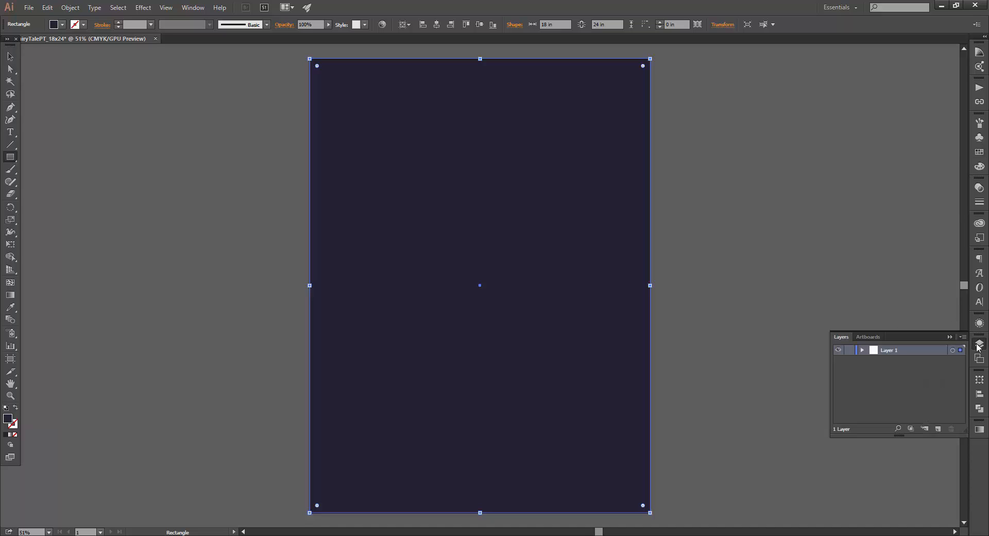
double_click(888, 351)
type("B")
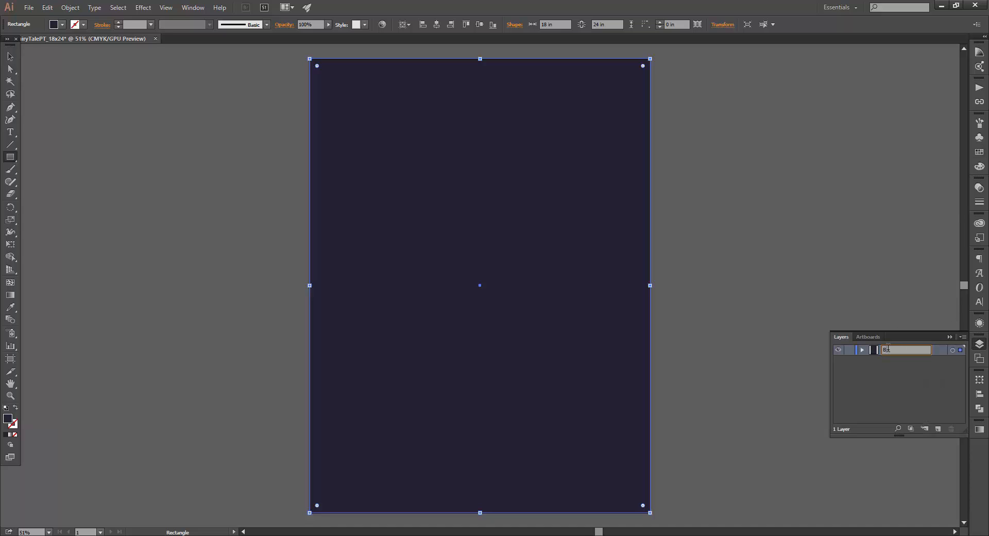
type("ackground")
key("Return")
left_click(981, 348)
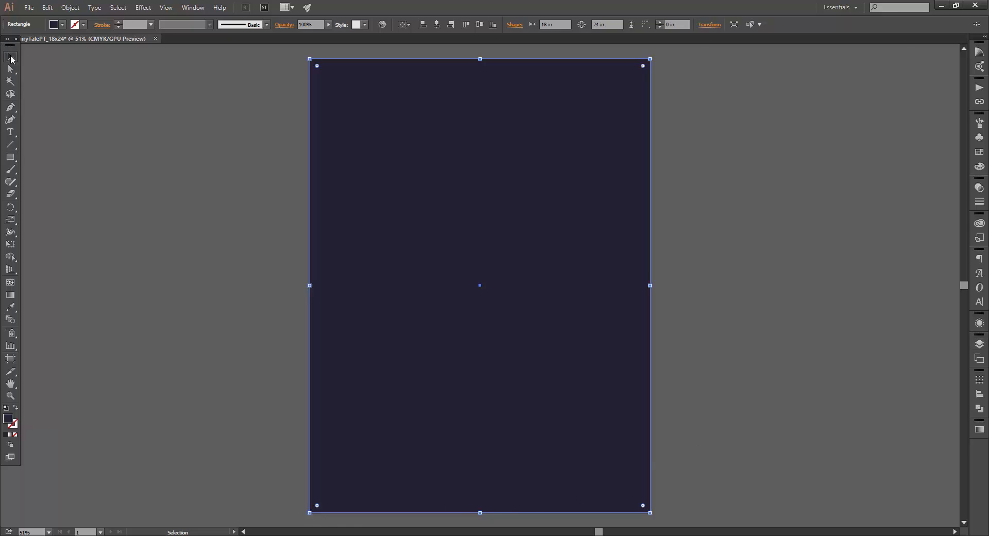
Switch to File Explorer and open Mountain_and_jars from the Illustrations folder of Winter Days With Bear's AI CS3-CC version.
left_click(10, 57)
key("alt+Tab")
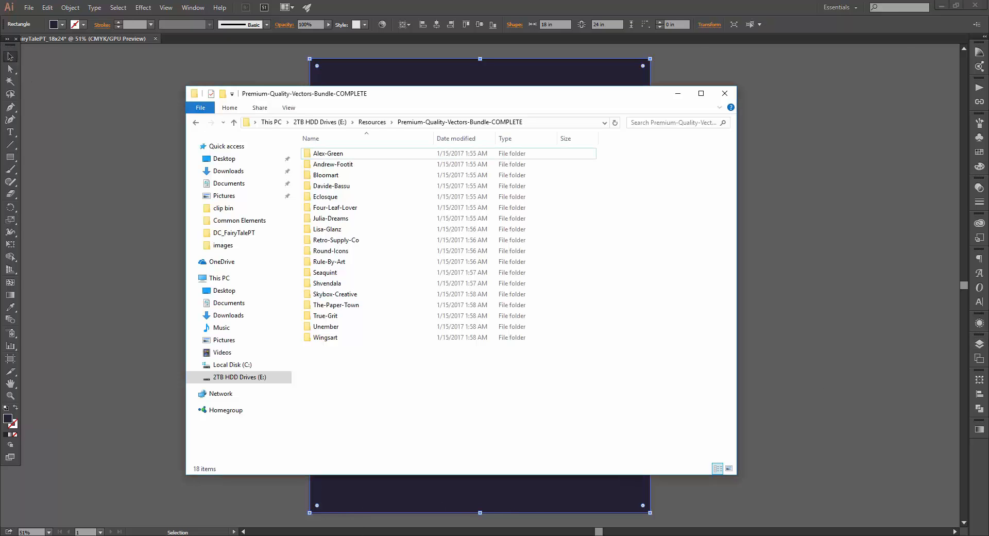
double_click(345, 233)
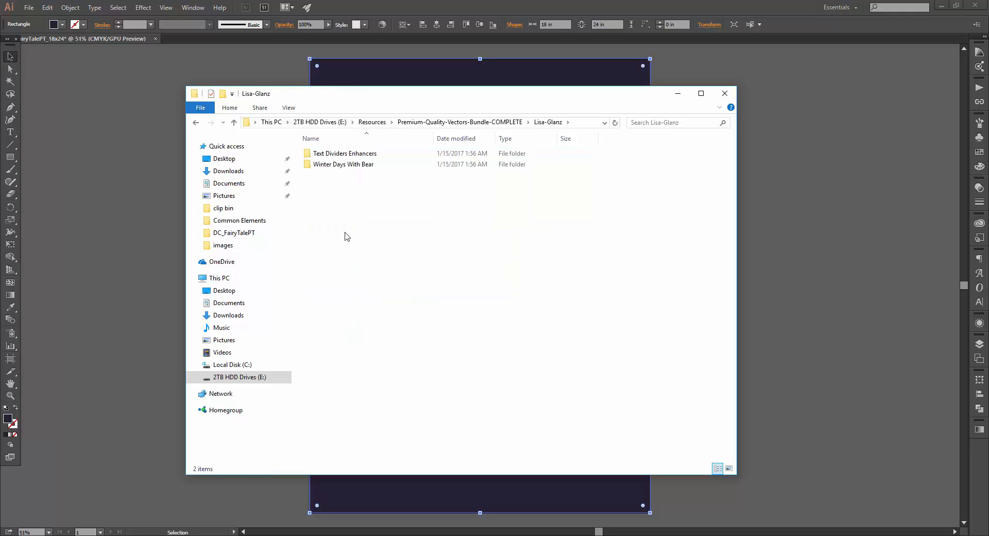
double_click(346, 165)
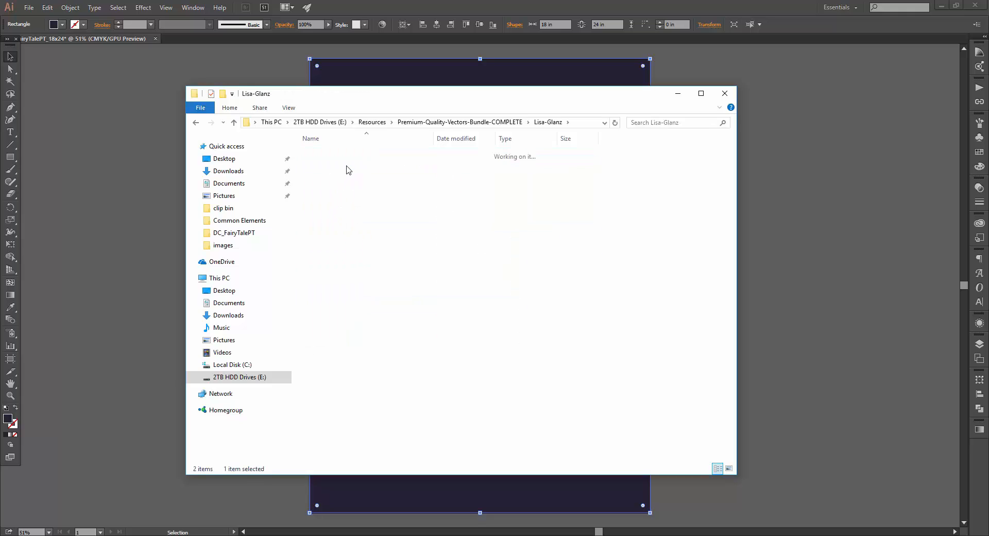
double_click(355, 155)
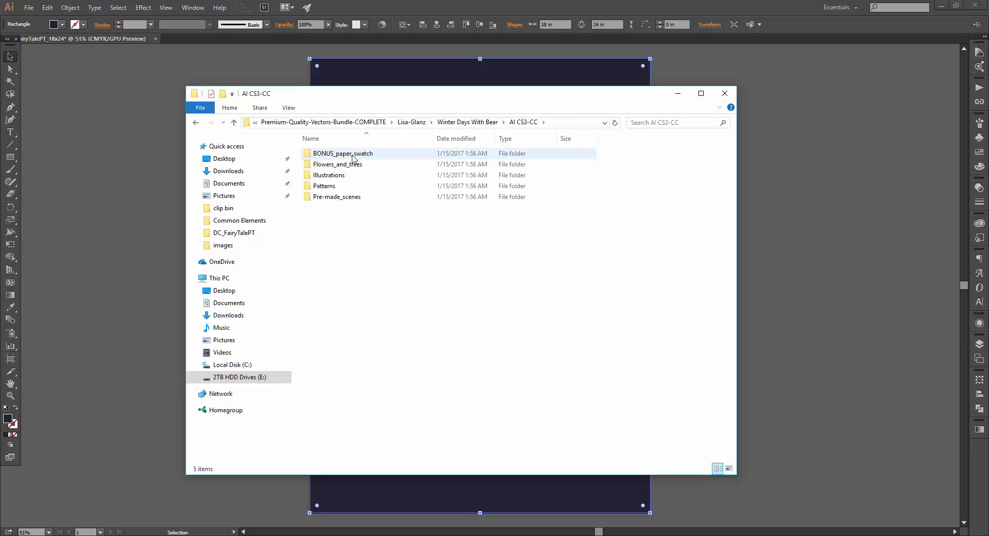
double_click(340, 175)
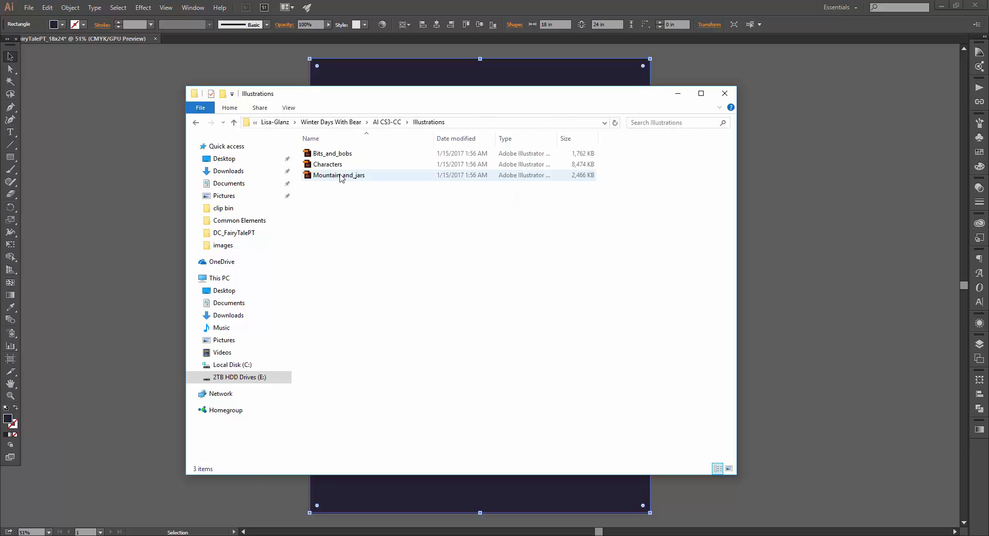
left_click(340, 176)
double_click(340, 176)
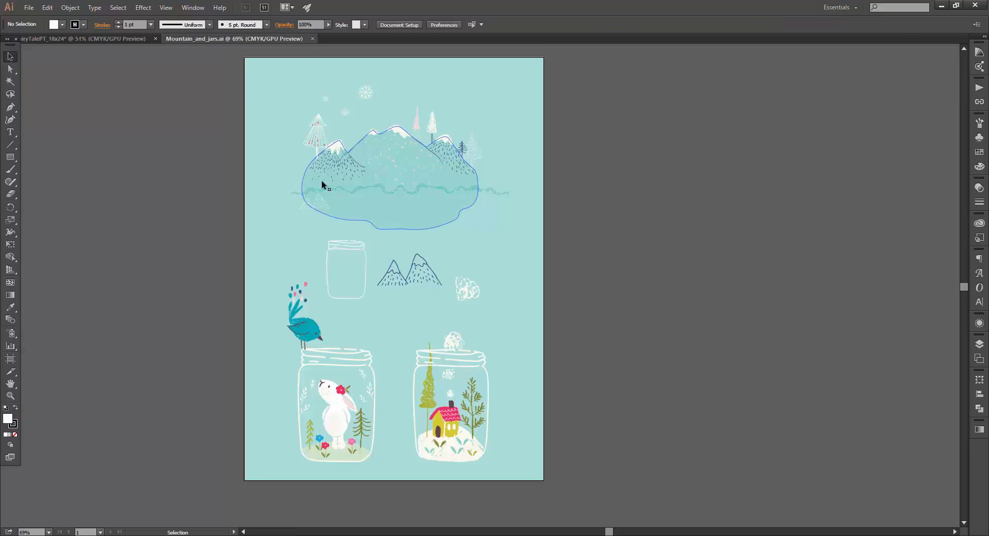
Copy only the large mountain silhouette path from Mountain_and_jars, close that file and paste the path into the poster document.
left_click(13, 69)
left_click_drag(14, 72, 44, 80)
left_click(380, 214)
key("ctrl+c")
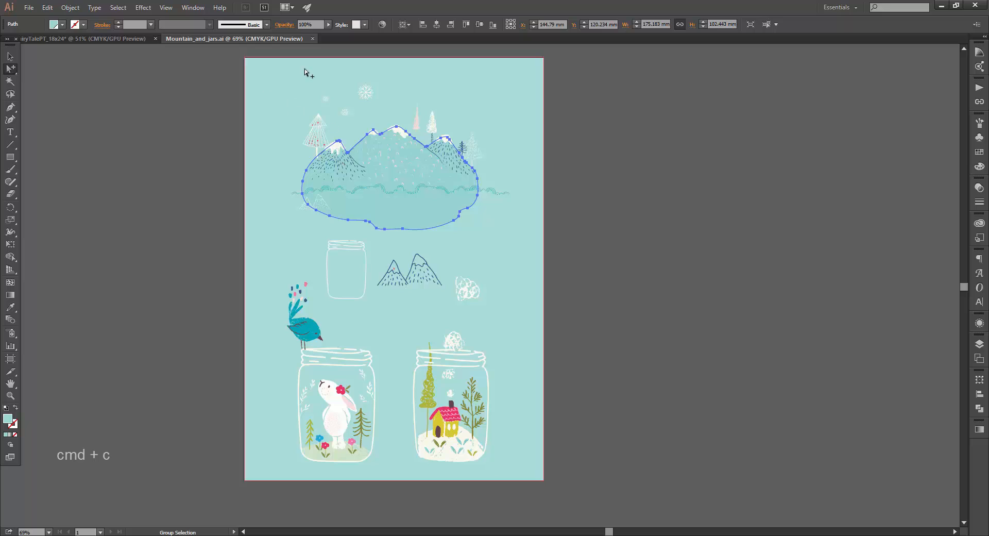
left_click(311, 37)
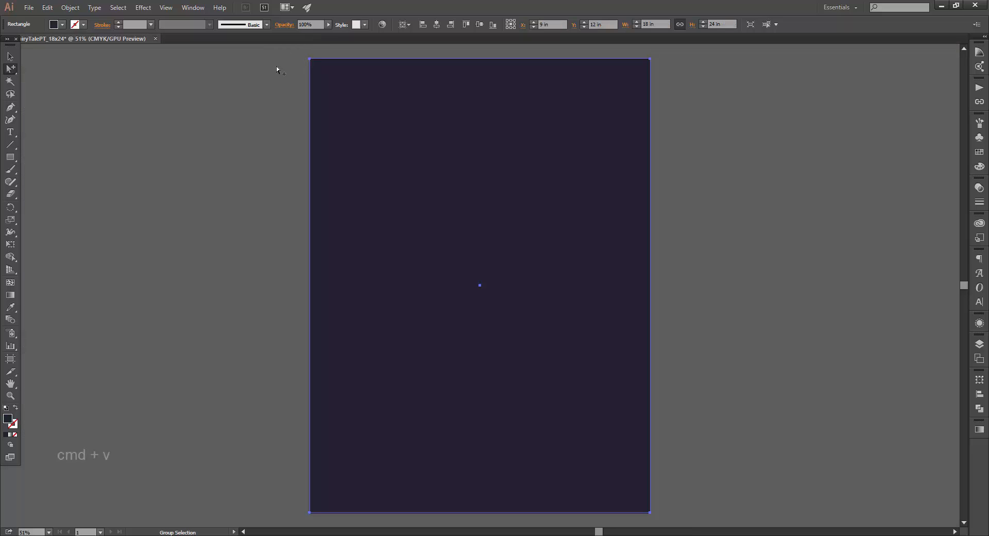
left_click(9, 56)
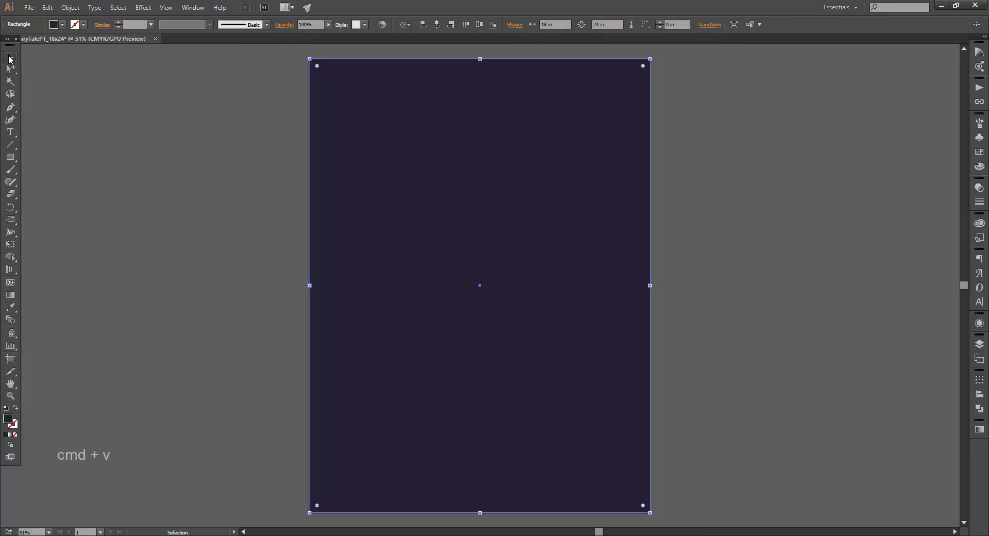
left_click(205, 150)
key("ctrl+v")
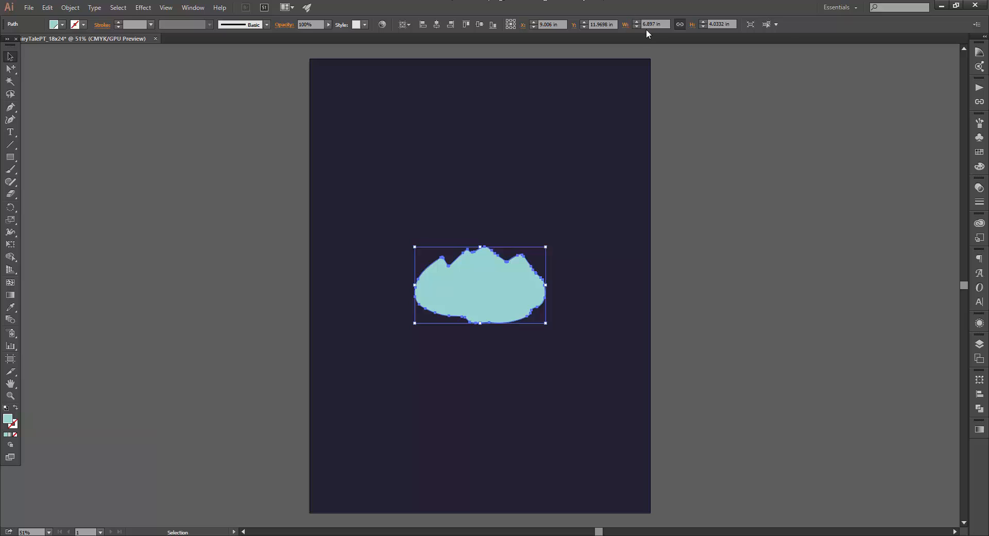
Scale the pasted mountain silhouette proportionally to a width of 20 in.
left_click(679, 25)
double_click(650, 24)
type("20")
key("Return")
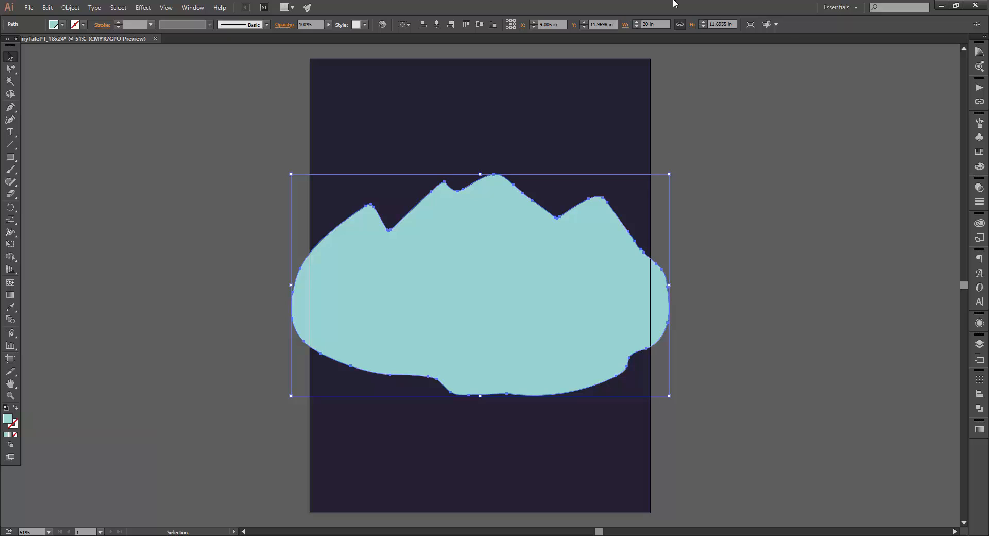
Convert the mountain silhouette's fill to CMYK and set it to C 100, M 98, Y 70, K 62.
left_click(978, 171)
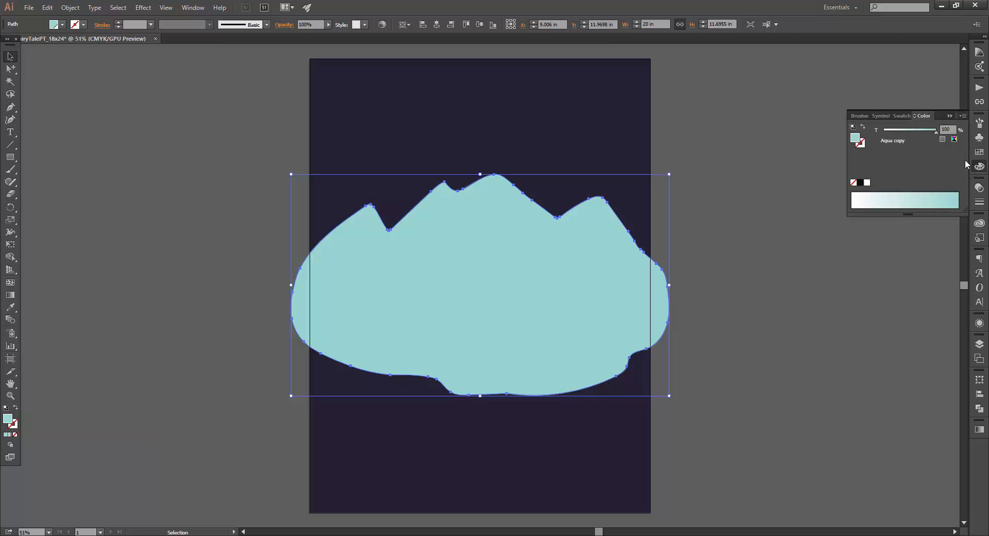
left_click(954, 141)
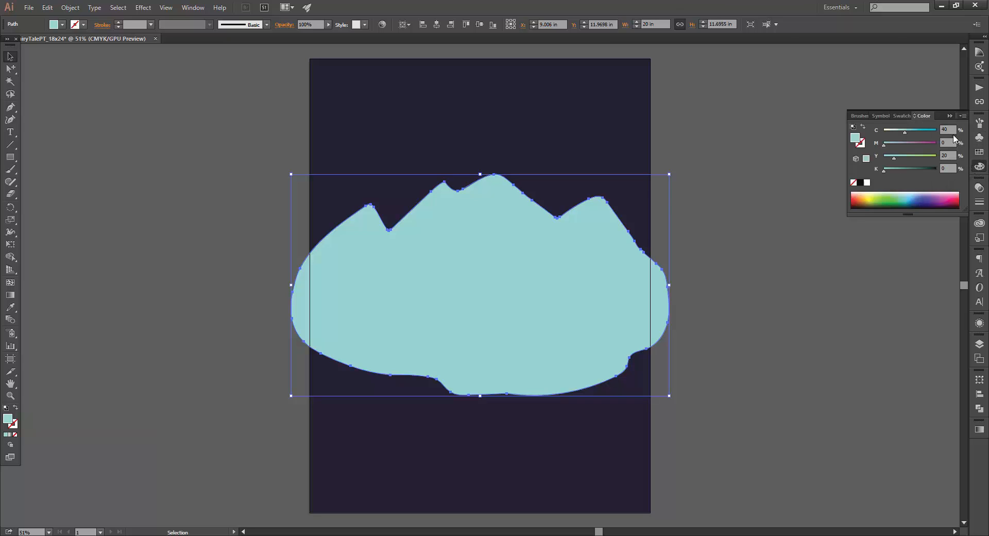
left_click(946, 129)
type("100")
key("Tab")
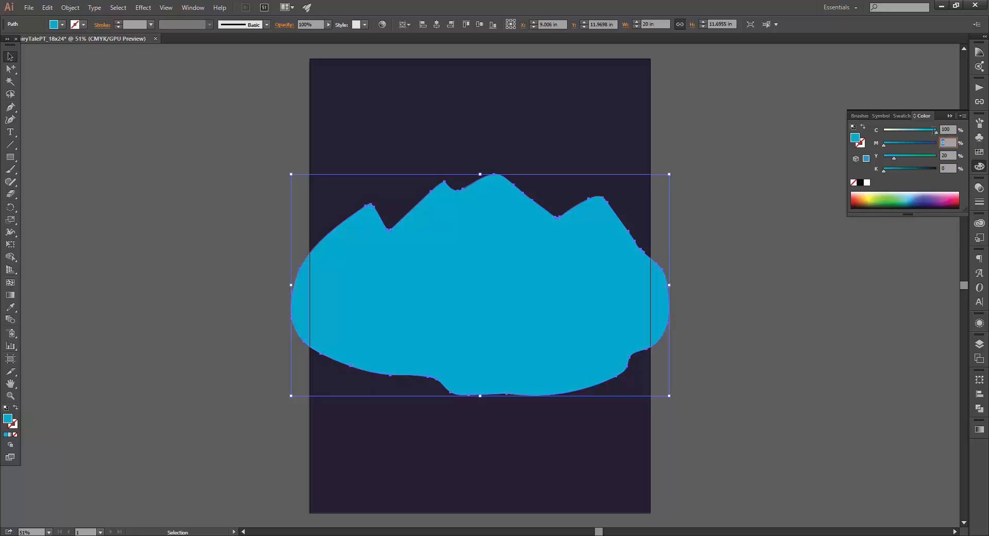
type("98")
key("Tab")
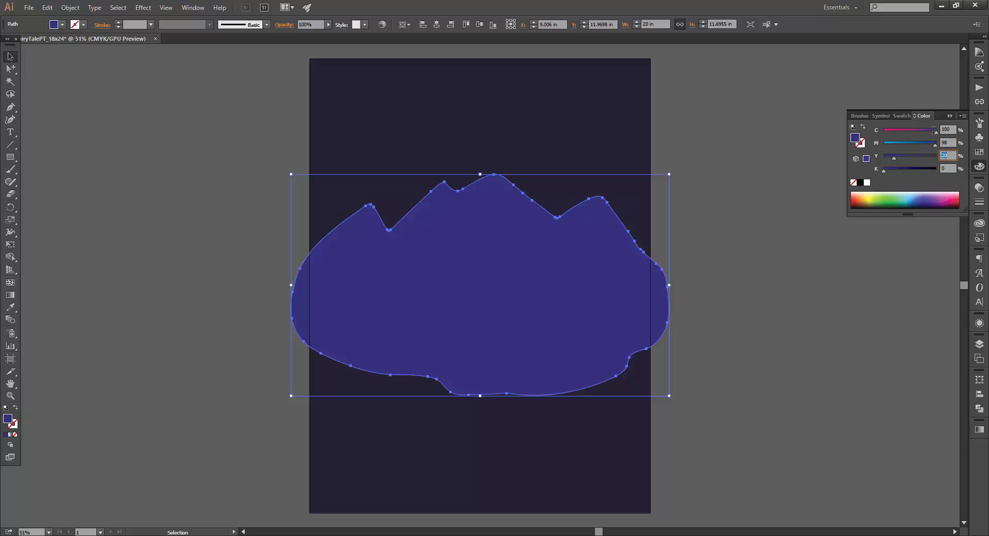
type("70")
key("Tab")
type("62")
key("Tab")
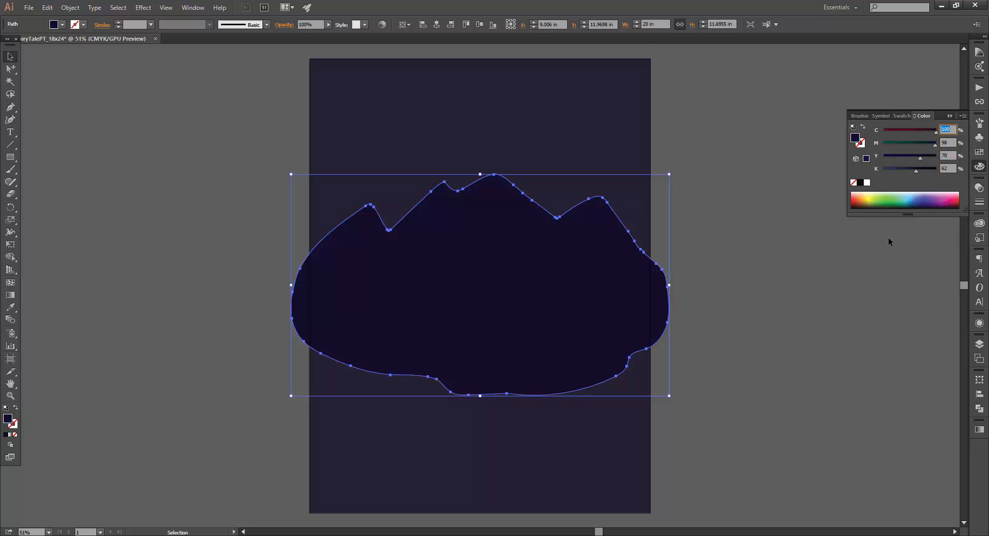
Move the mountain silhouette down so it overlaps the artboard's lower edge, and deselect it.
left_click_drag(631, 321, 634, 239)
left_click_drag(624, 175, 626, 364)
left_click(731, 333)
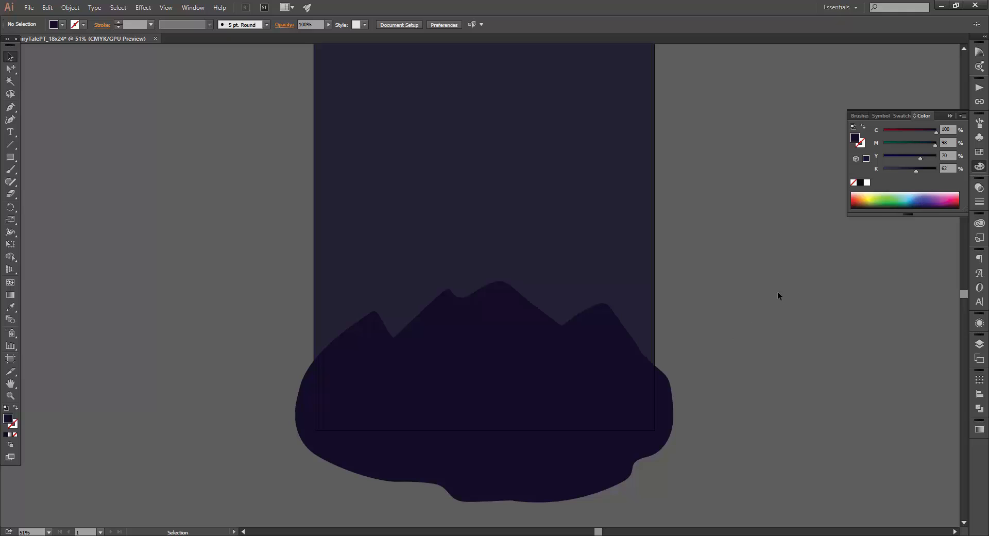
Draw four dark ellipses over the mountain silhouette's peaks, the rightmost about 2.56 x 1.93 in.
left_click_drag(10, 158, 59, 178)
left_click_drag(355, 298, 390, 329)
left_click_drag(432, 275, 462, 302)
left_click_drag(481, 262, 524, 306)
left_click_drag(577, 289, 626, 324)
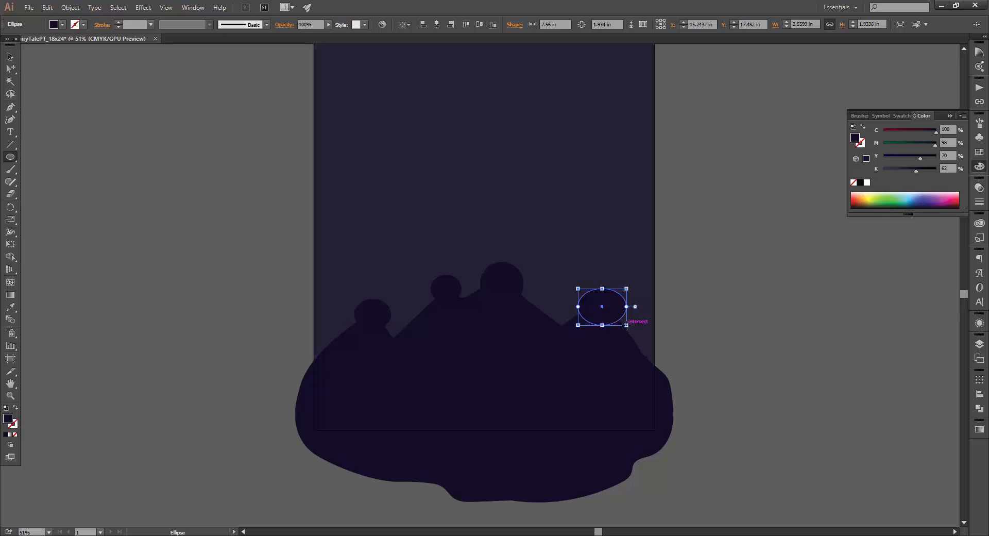
left_click(10, 56)
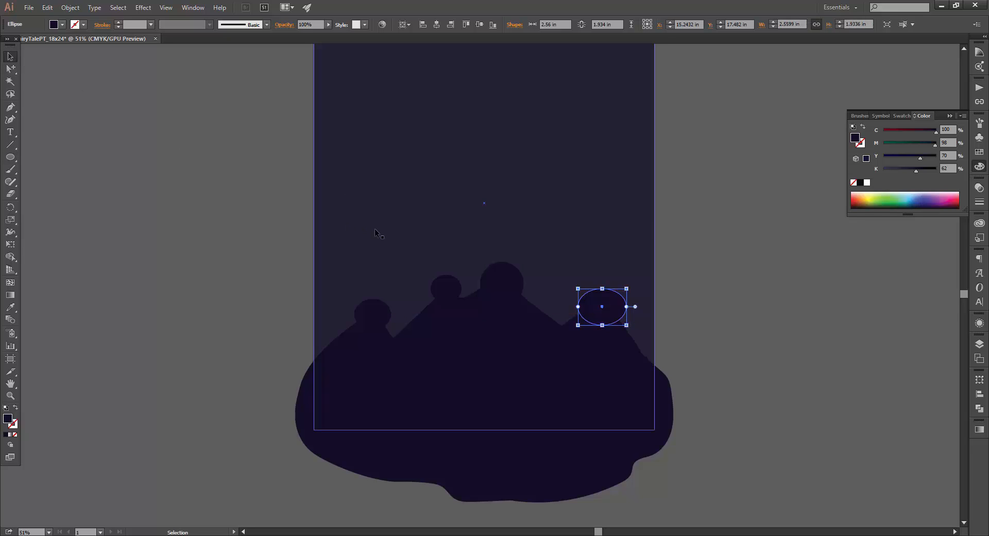
Select all four ellipses over the mountain peaks and fill them with the white swatch.
left_click(501, 283, "shift")
left_click(438, 288, "shift")
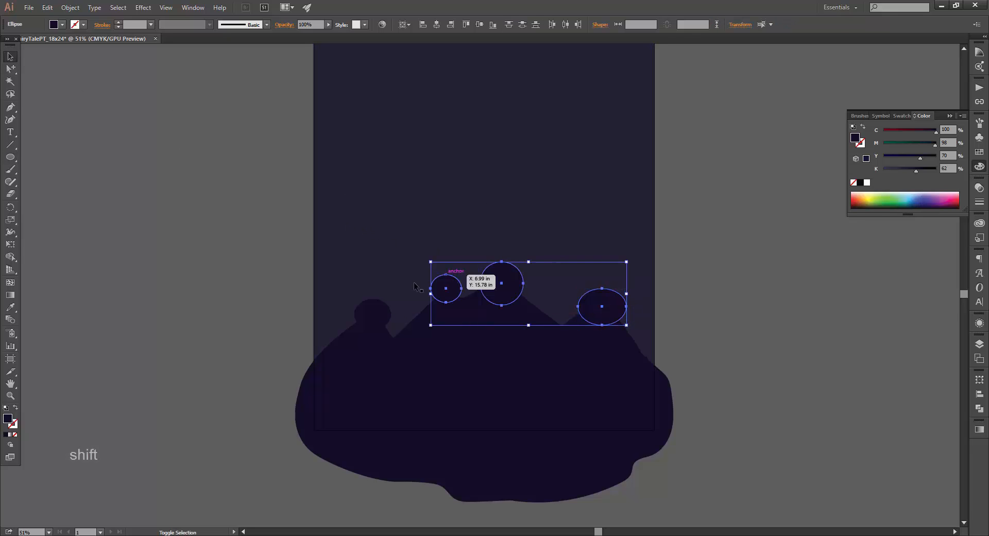
left_click(379, 302, "shift")
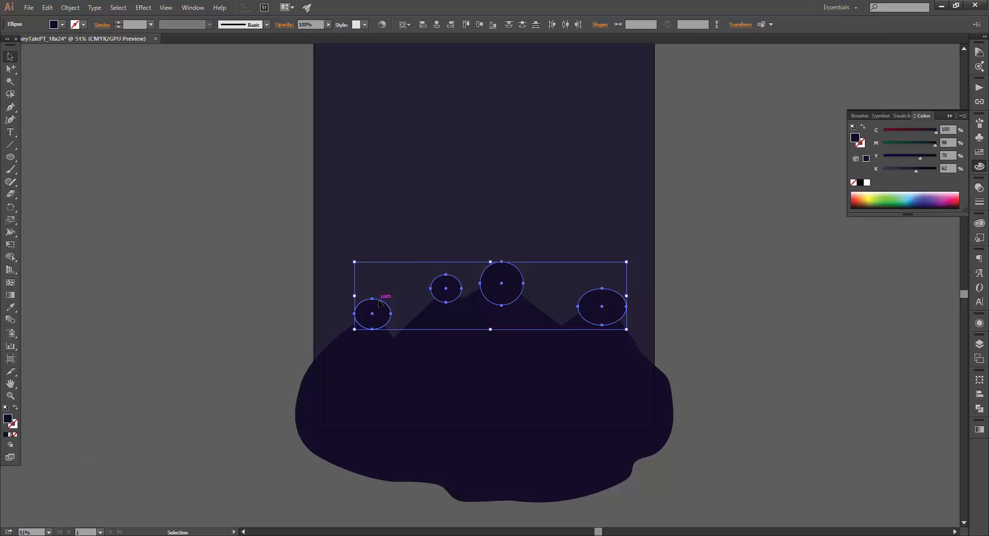
left_click(979, 152)
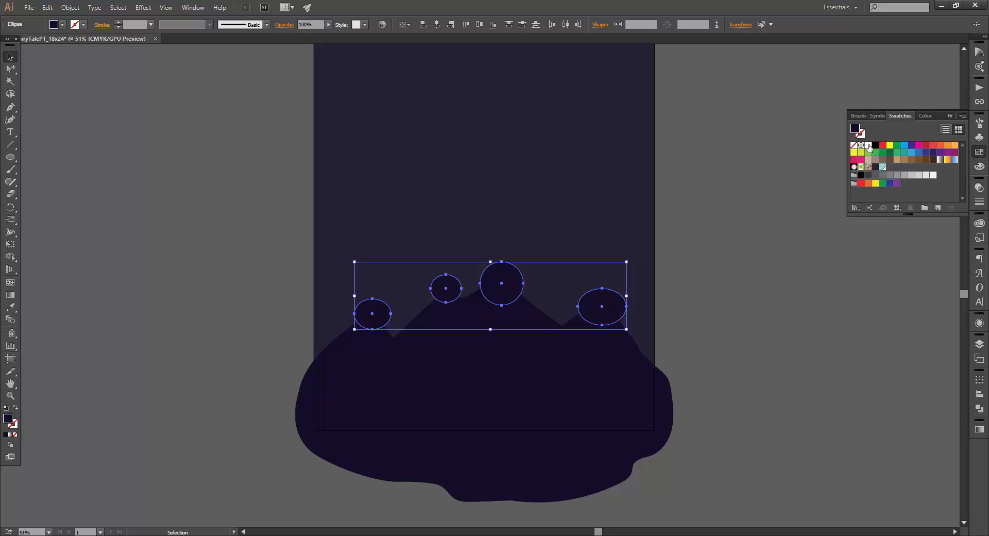
left_click(868, 145)
left_click(980, 152)
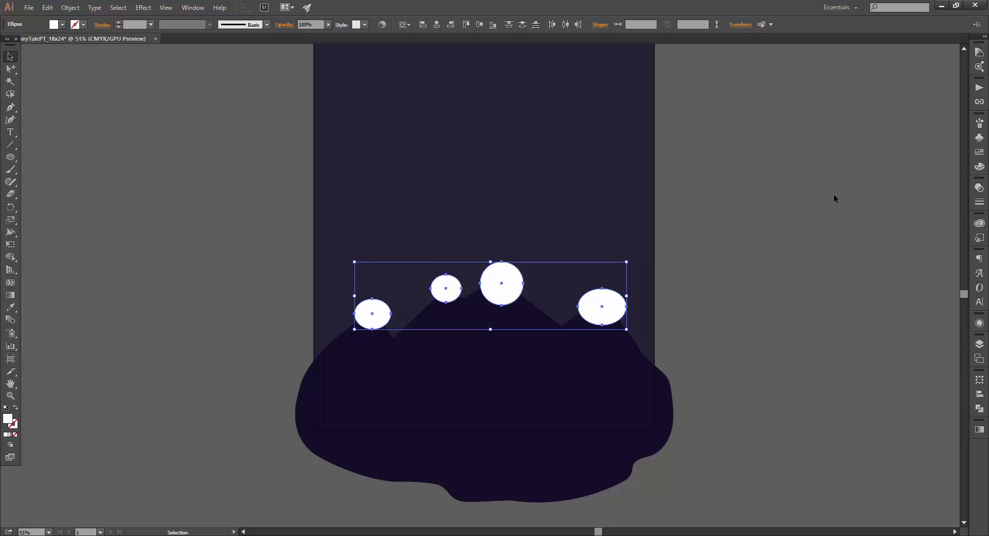
Combine the four white ellipses into one compound path.
left_click(70, 7)
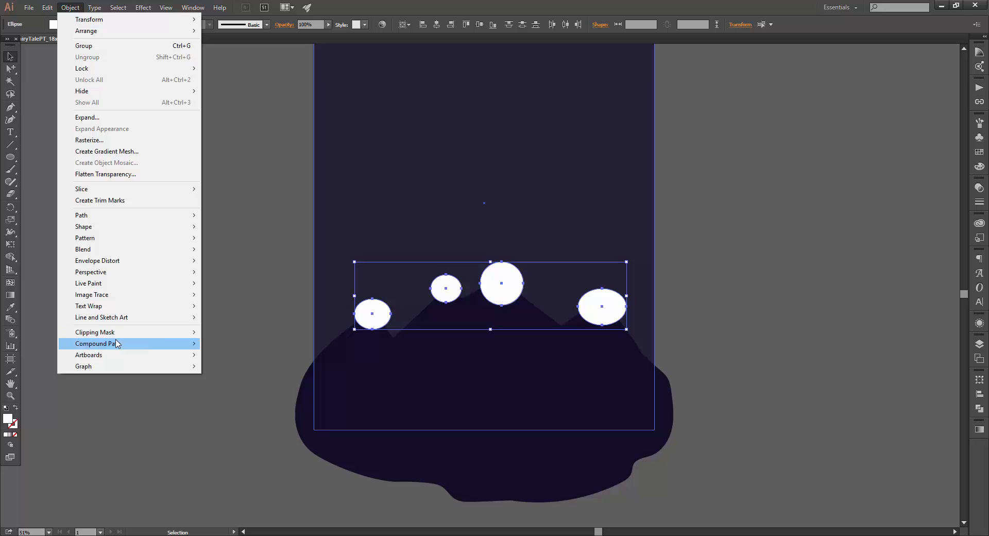
mouse_move(118, 343)
left_click(230, 341)
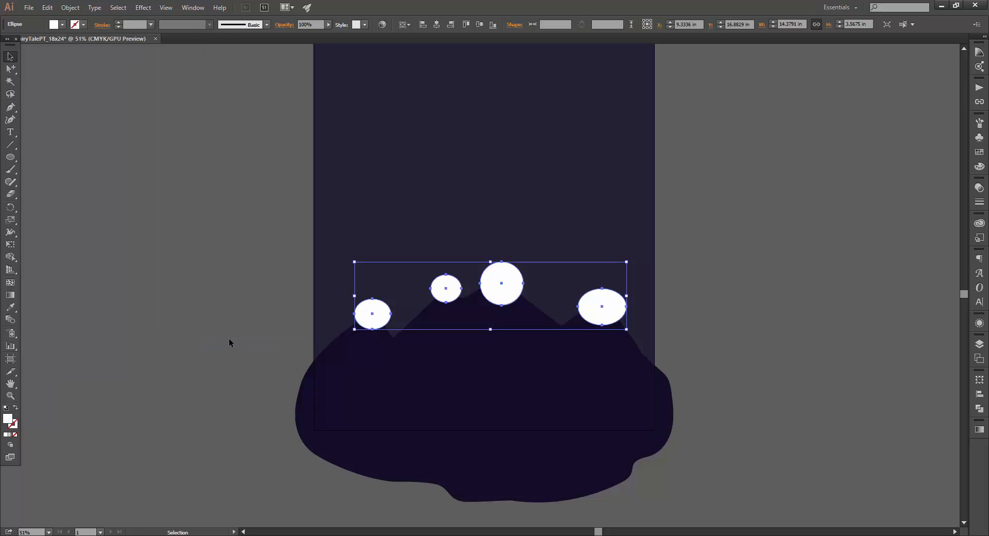
Create an offset path of the mountain silhouette at -0.25 in with miter joins and a miter limit of 4.
left_click(448, 351)
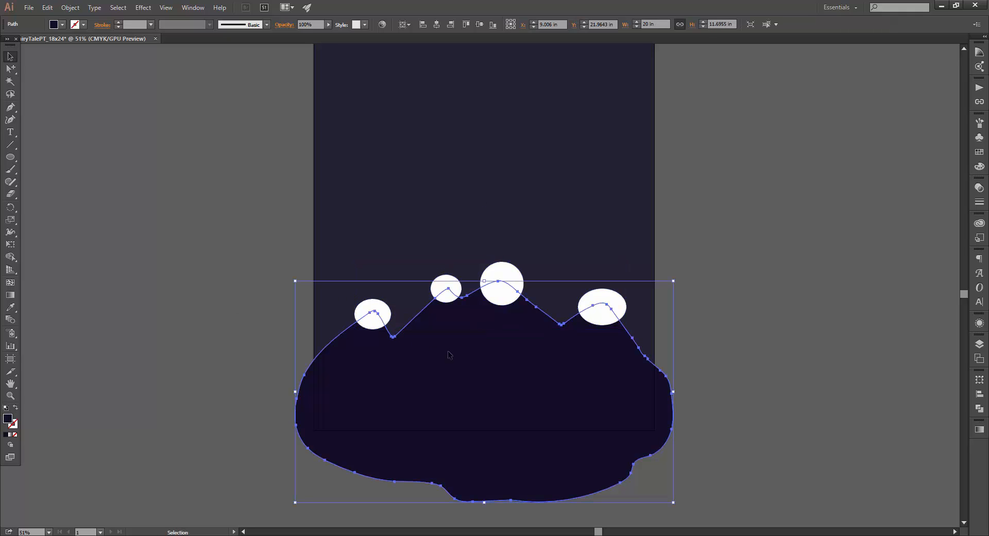
left_click(70, 8)
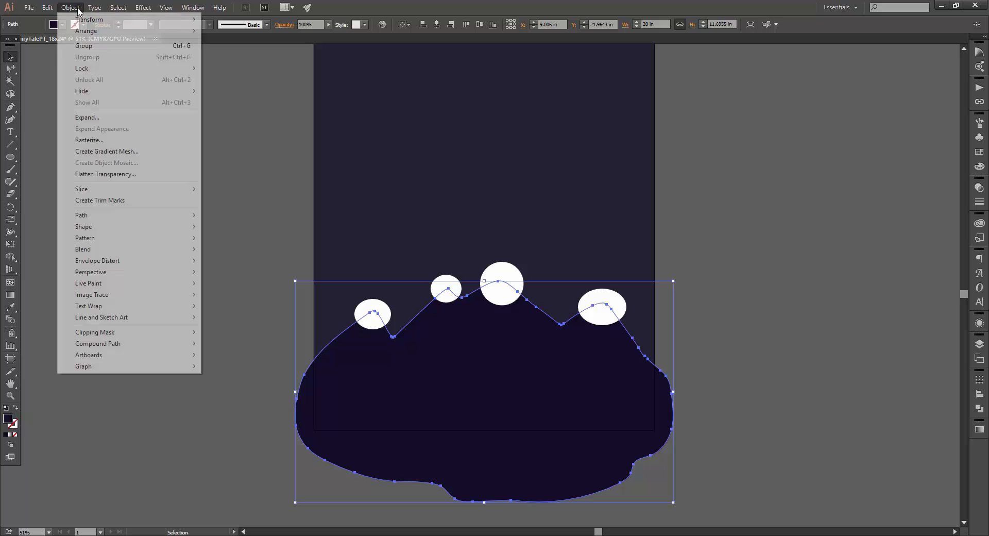
mouse_move(95, 215)
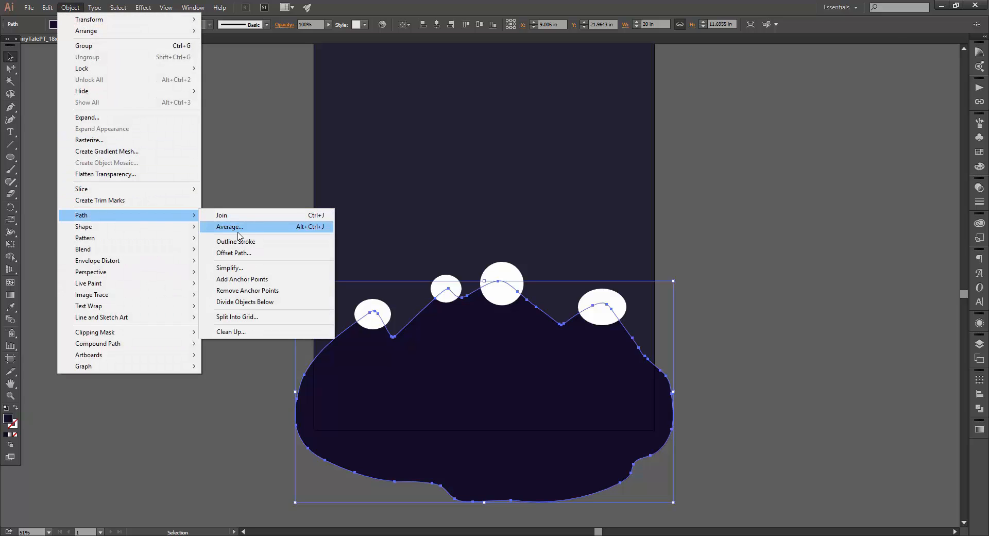
left_click(234, 253)
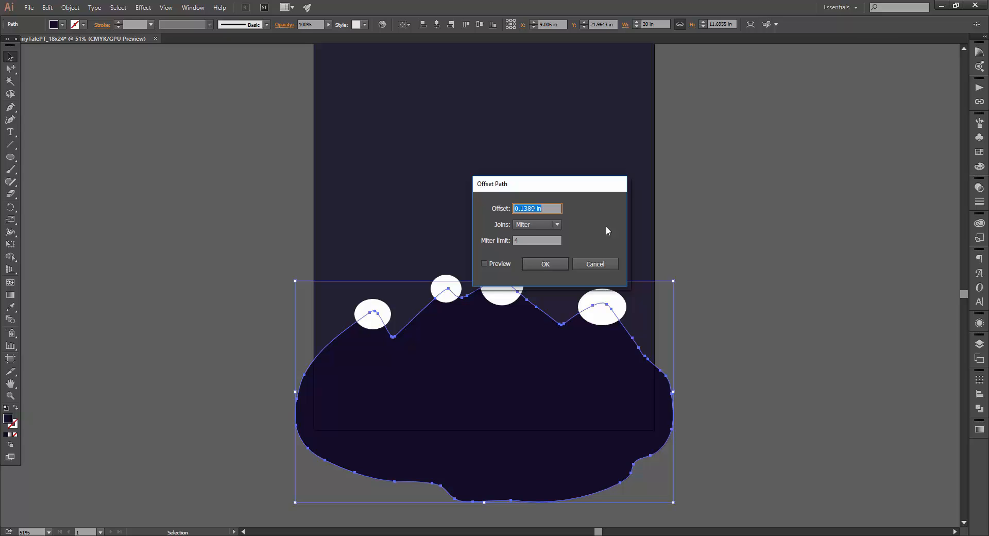
type("-.25")
left_click(485, 264)
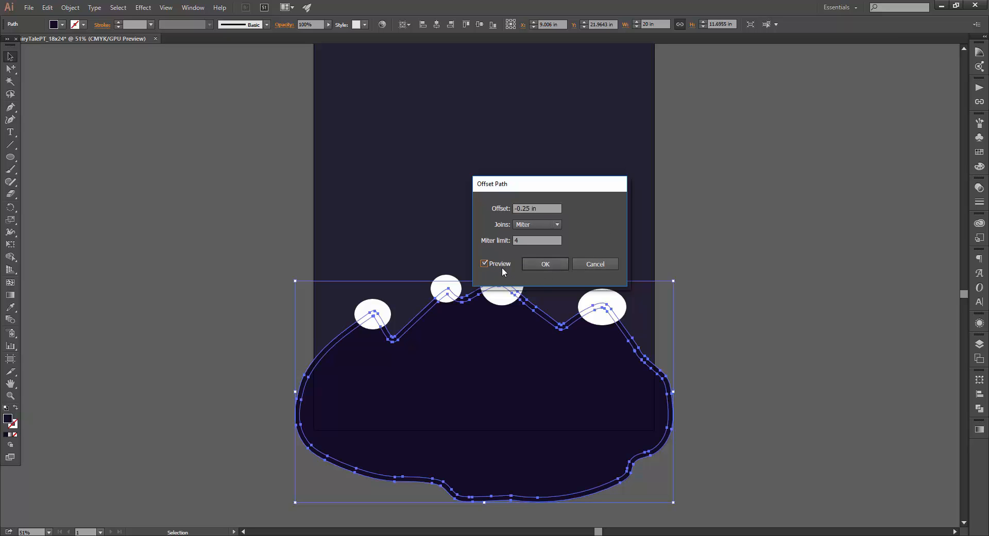
left_click(534, 263)
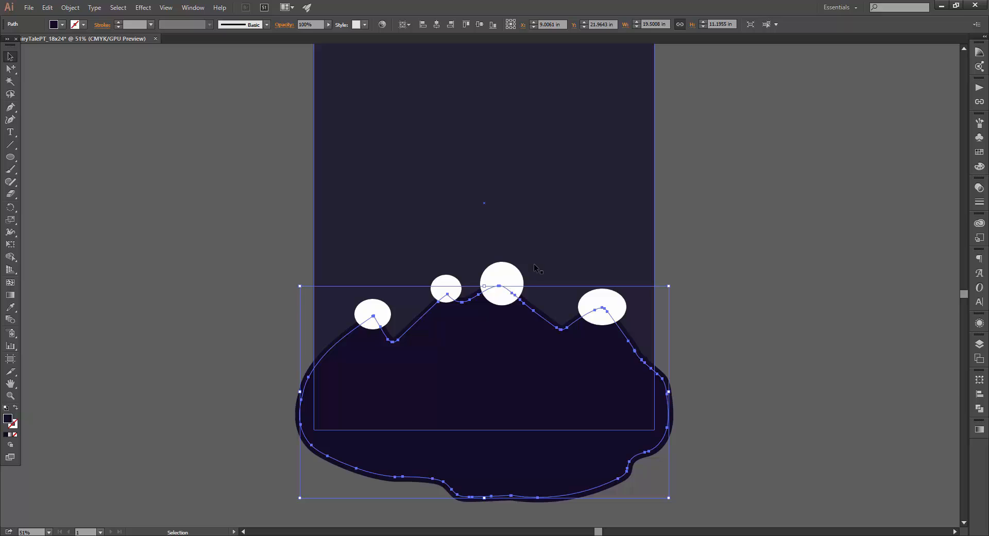
Intersect the inner offset mountain shape with the white compound path to form snow caps on the four peaks.
left_click(510, 269, "shift")
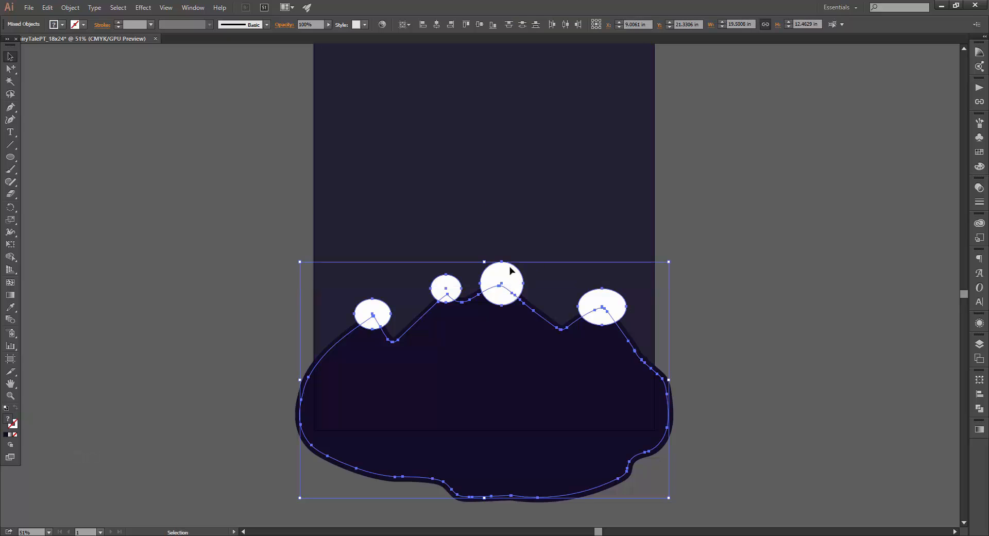
left_click(979, 408)
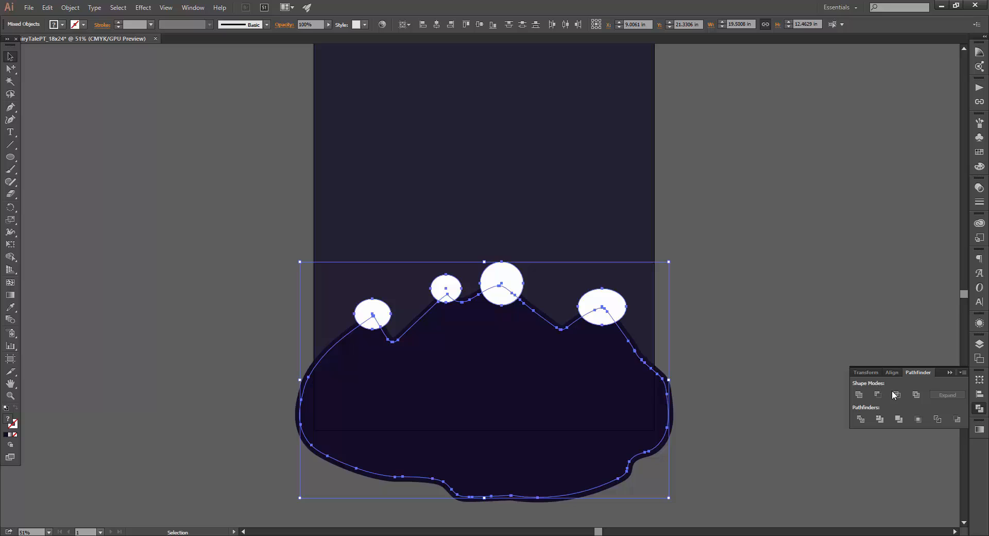
left_click(896, 395)
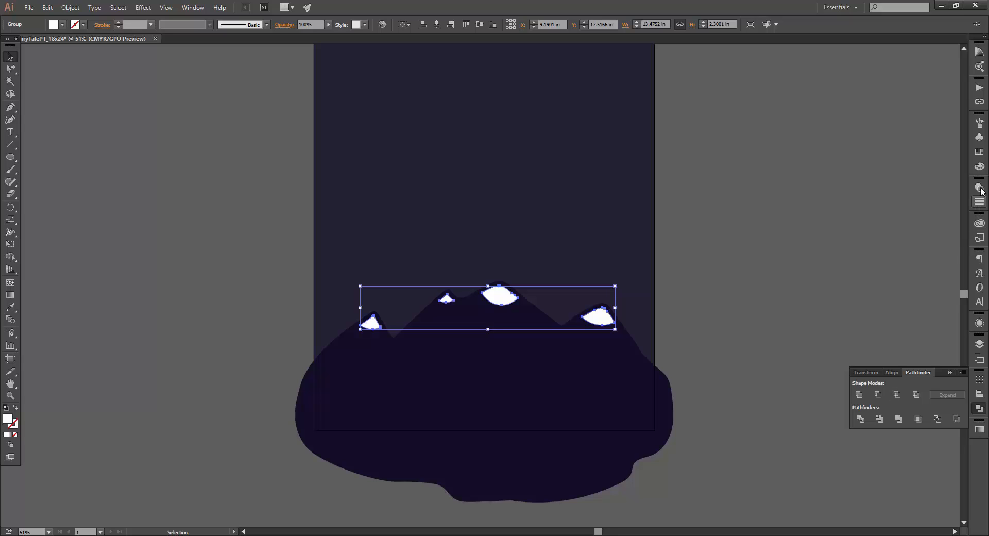
Apply a thin, rough charcoal stroke from the Artistic_ChalkCharcoalPencil brush library to the snow caps, then close the library.
left_click(980, 125)
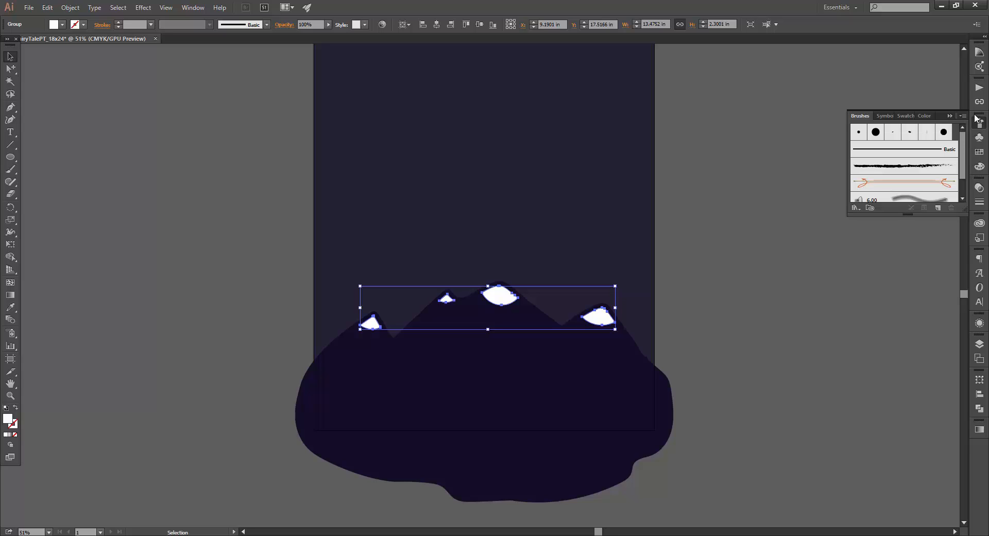
left_click(962, 116)
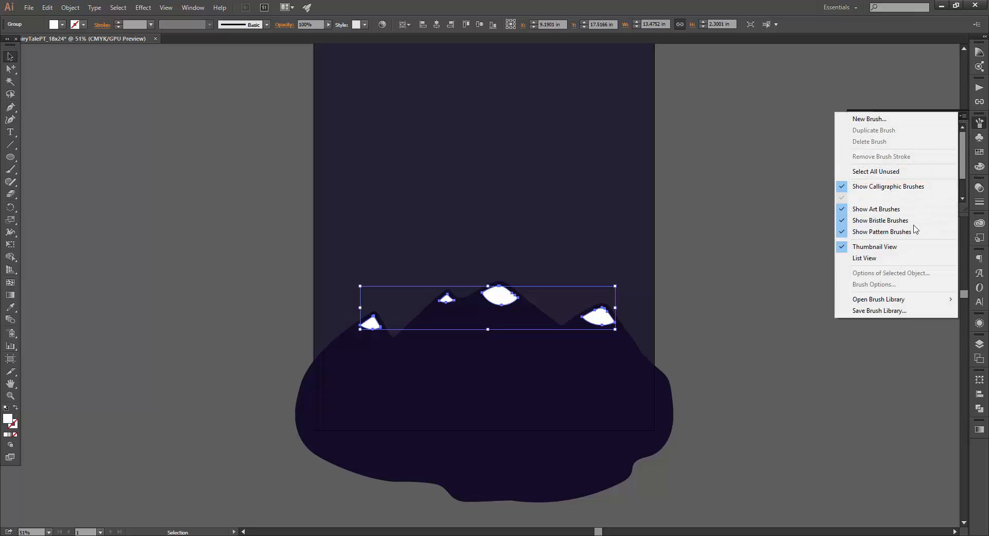
mouse_move(858, 301)
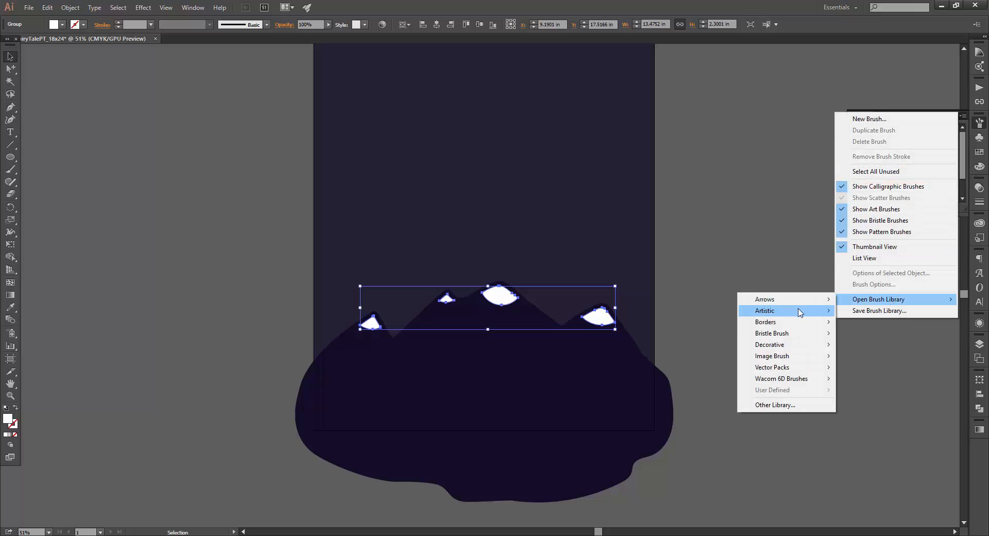
mouse_move(800, 311)
left_click(871, 322)
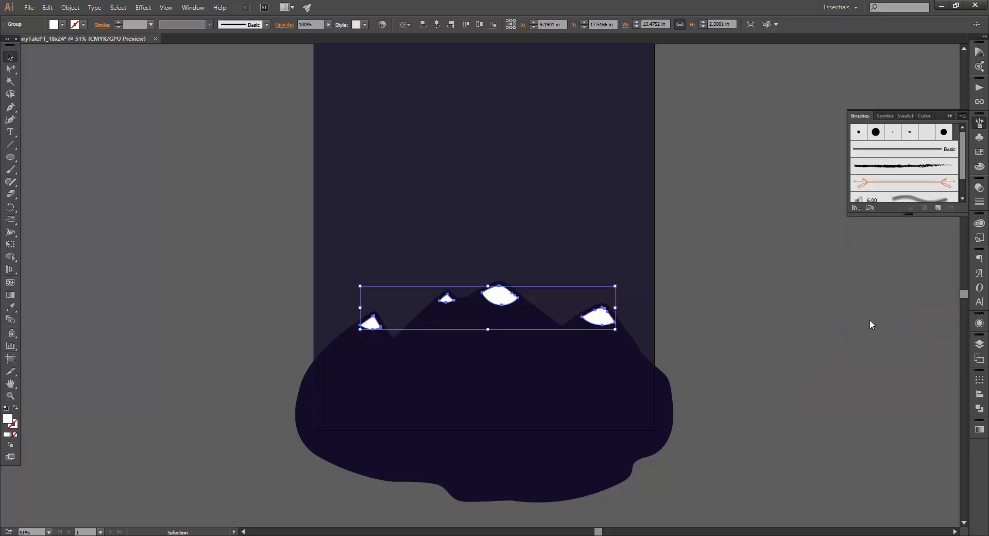
left_click_drag(527, 240, 802, 107)
left_click_drag(791, 181, 792, 362)
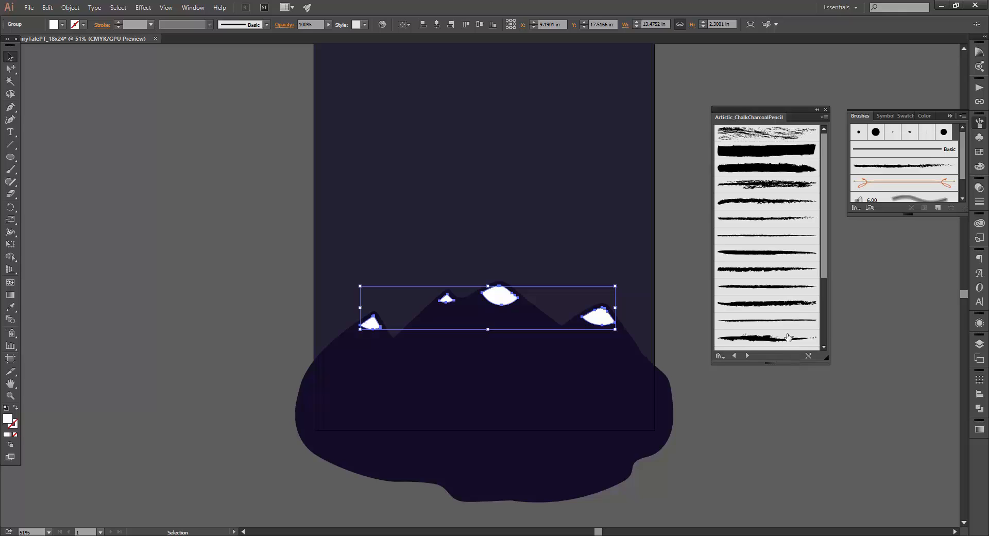
left_click(762, 217)
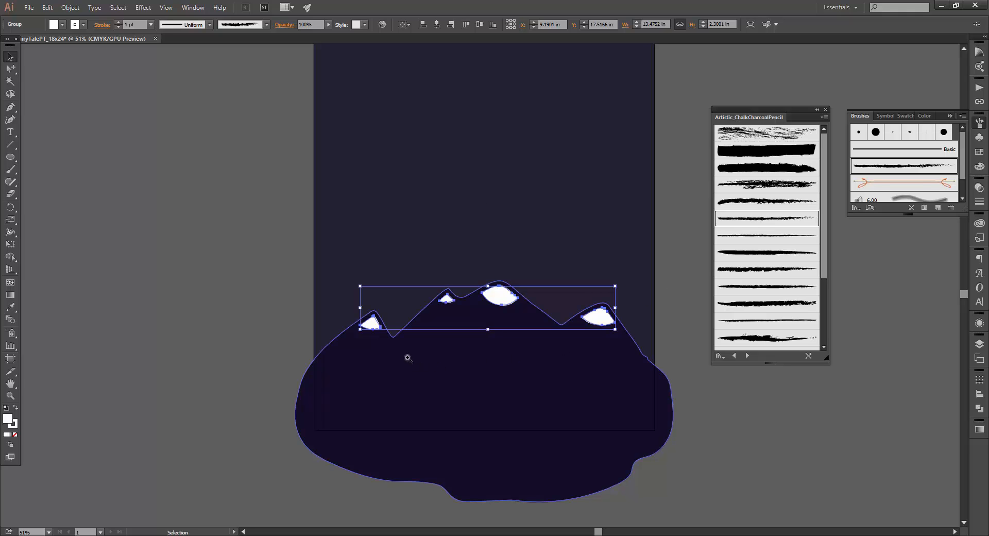
key("z")
left_click_drag(482, 310, 585, 313)
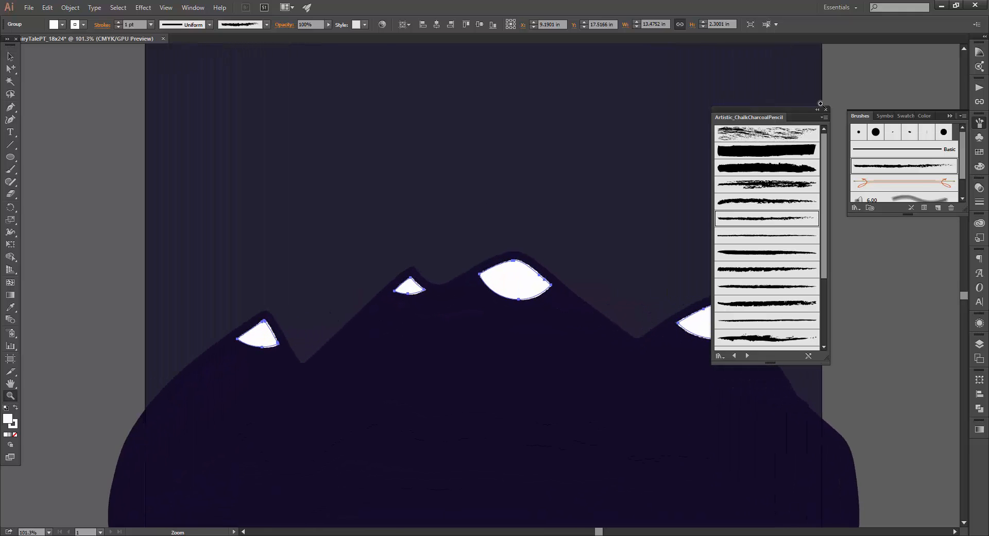
left_click(825, 109)
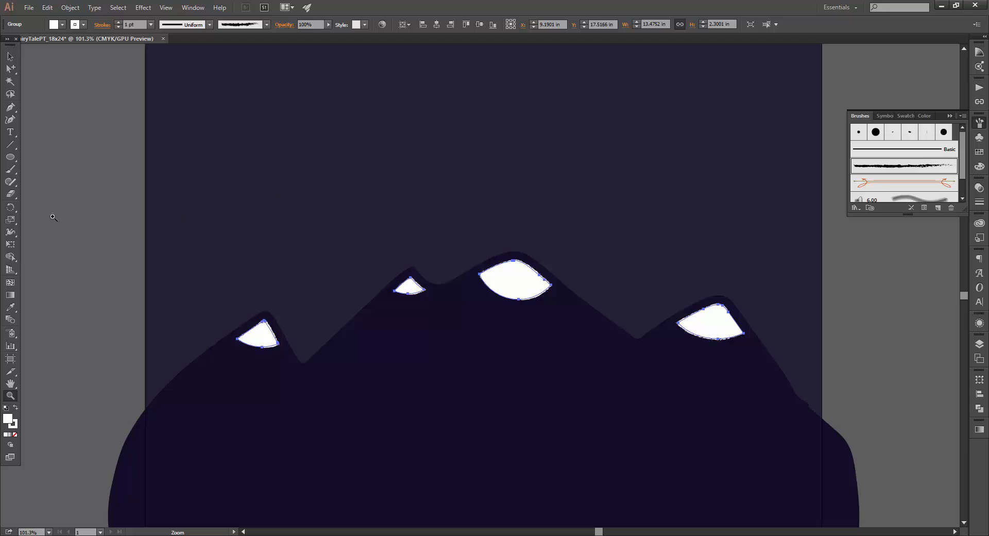
Erase jagged notches from the lower edges of all four snow caps using a smaller Eraser.
left_click(10, 193)
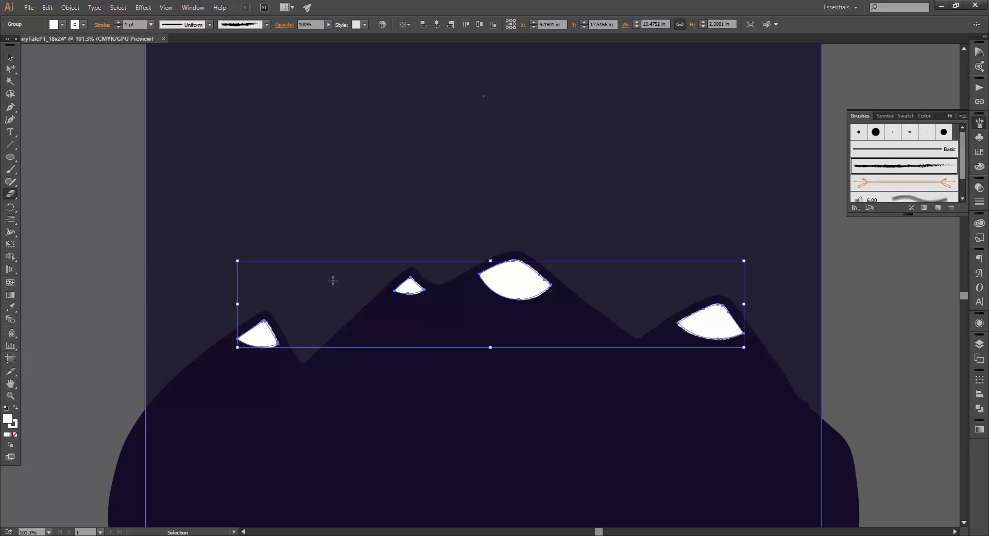
key("ctrl+plus")
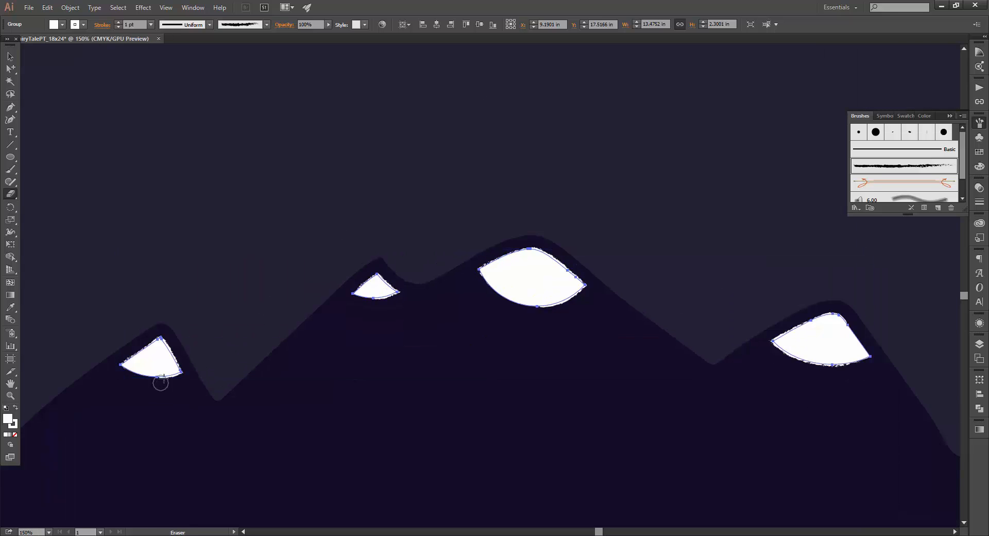
key("[")
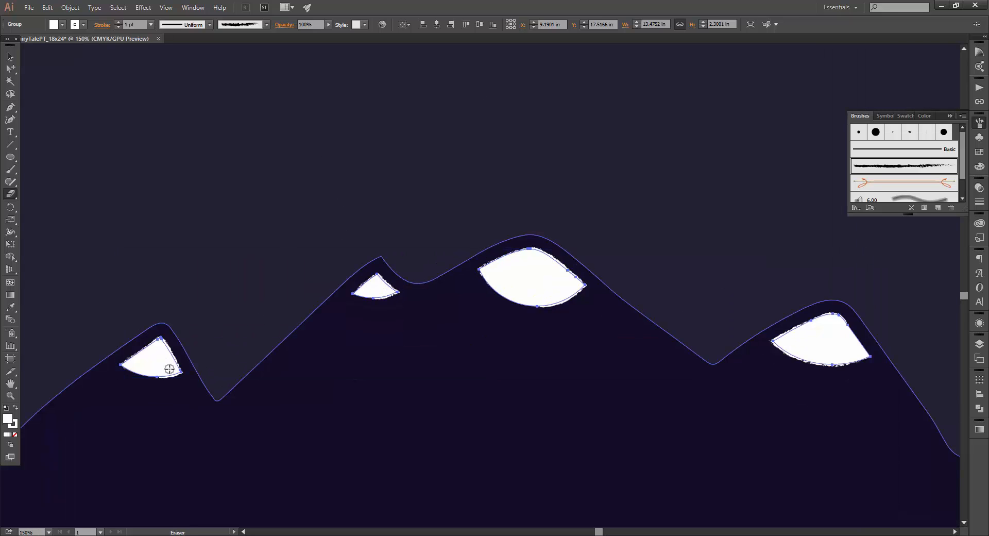
mouse_move(168, 367)
left_mouse_down()
mouse_move(177, 380)
mouse_move(163, 384)
mouse_move(148, 369)
left_mouse_up()
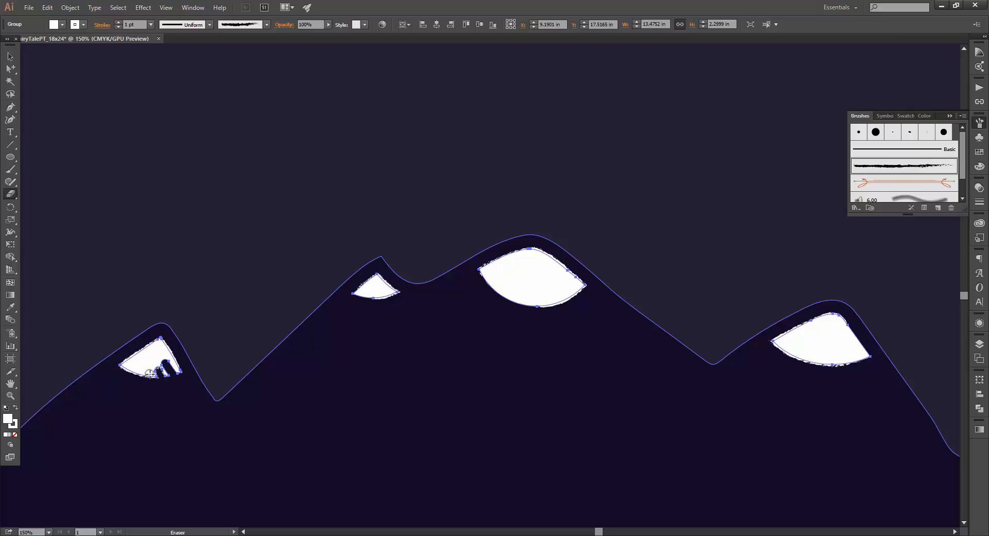
mouse_move(379, 286)
left_mouse_down()
mouse_move(394, 293)
mouse_move(381, 298)
mouse_move(378, 289)
left_mouse_up()
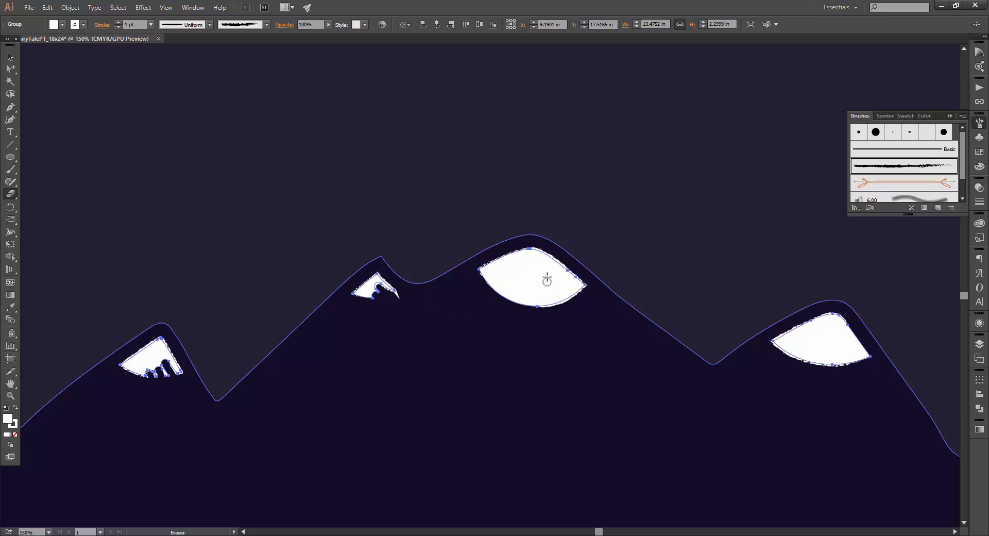
mouse_move(552, 274)
left_mouse_down()
mouse_move(580, 291)
mouse_move(531, 307)
left_mouse_up()
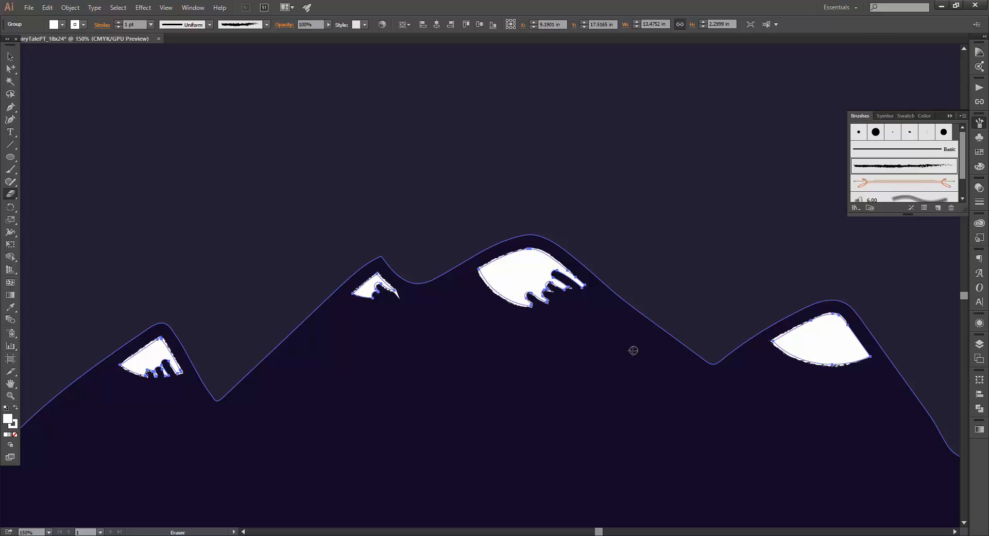
mouse_move(875, 363)
left_mouse_down()
mouse_move(847, 348)
mouse_move(855, 361)
mouse_move(826, 363)
left_mouse_up()
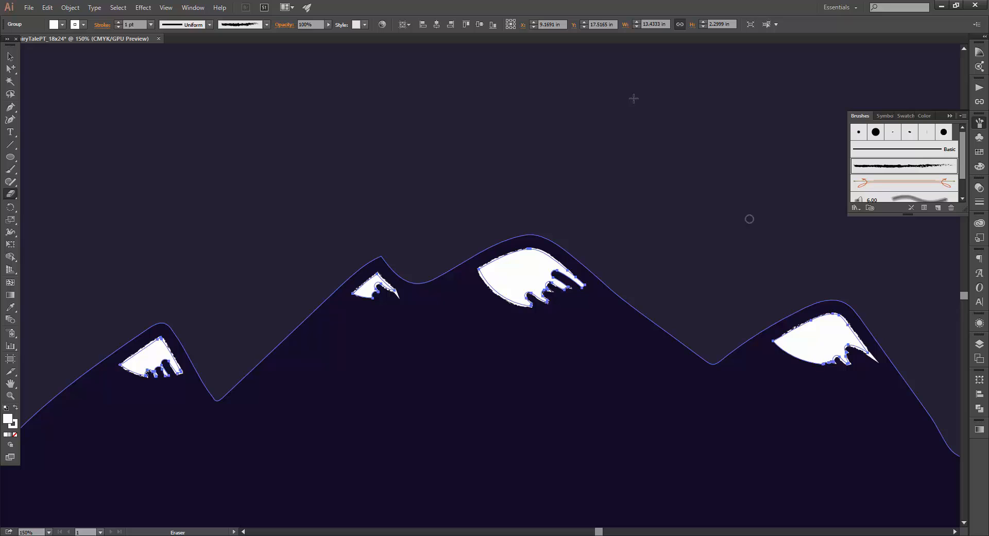
Recolor the snow caps' fill and stroke with the dark purple background swatch, and deselect them.
left_click(10, 56)
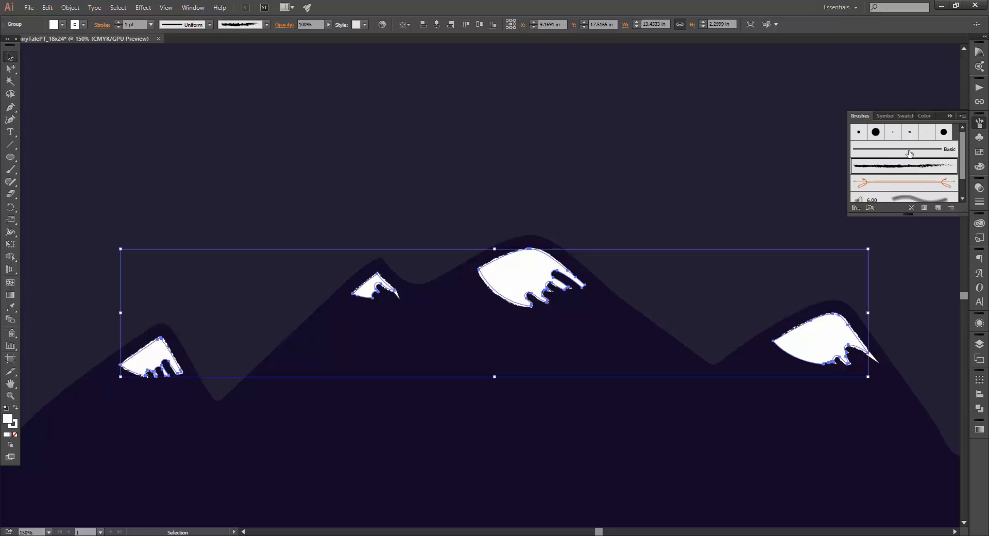
left_click(980, 153)
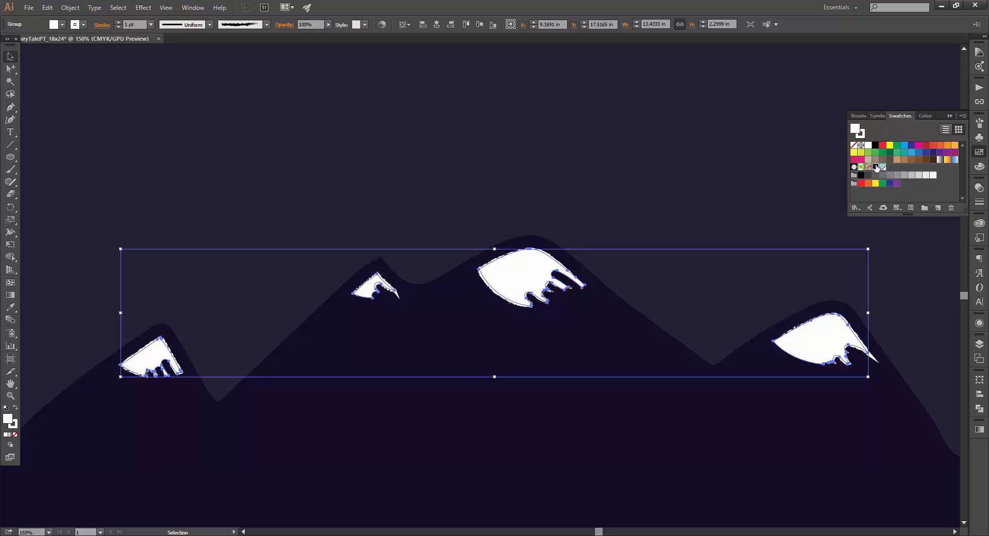
left_click(876, 168)
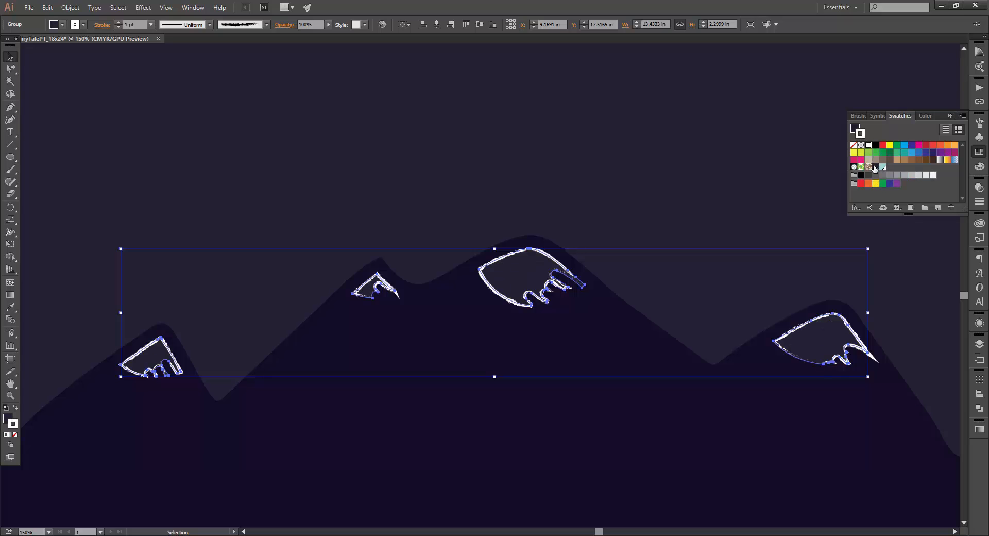
left_click(754, 166)
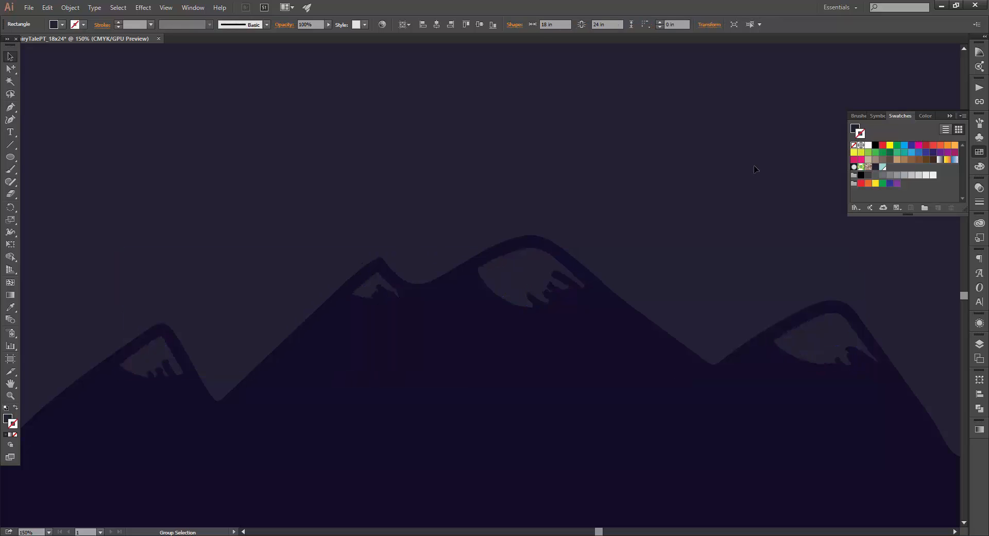
key("ctrl+0")
left_click(752, 165)
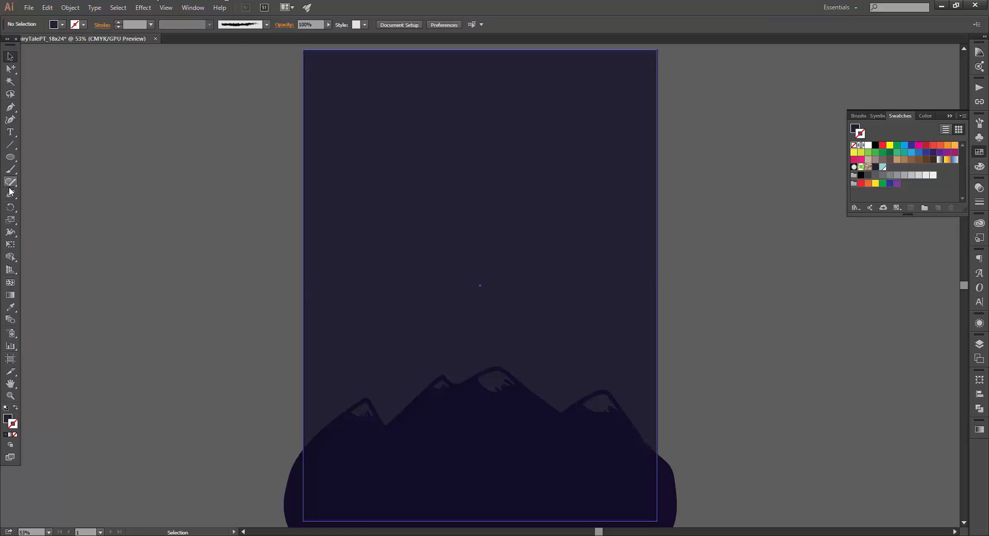
Paint a large, puffy white cloud across the upper sky with an enlarged Blob Brush.
left_click_drag(11, 174, 57, 180)
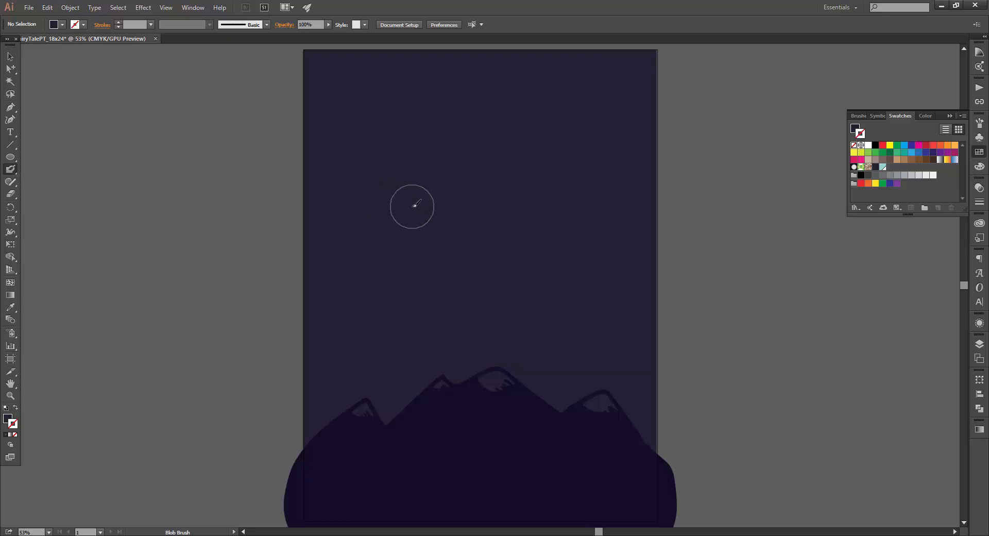
key("bracketright")
key("bracketleft")
key("bracketright")
key("bracketright")
key("bracketright")
key("bracketright")
key("bracketright")
key("bracketright")
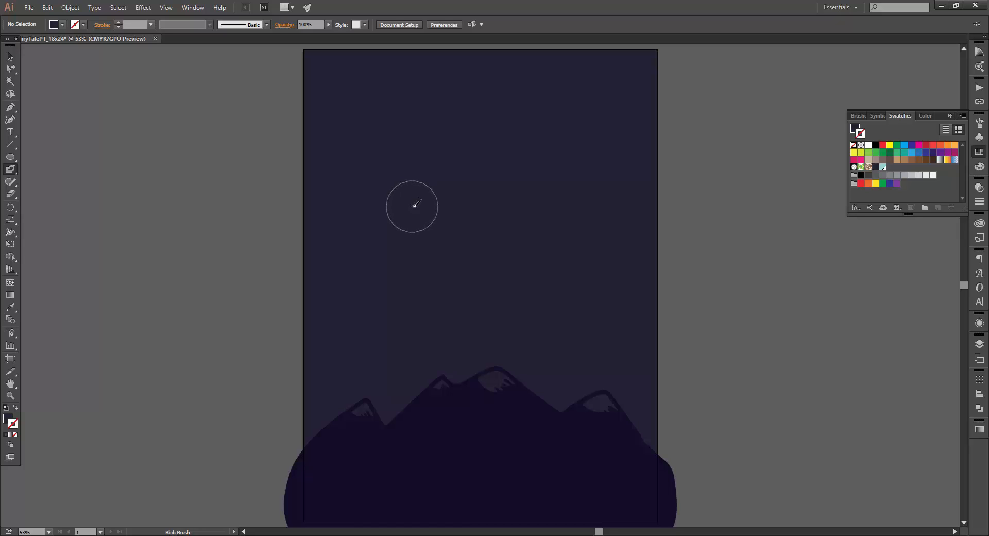
key("bracketright")
left_click(868, 145)
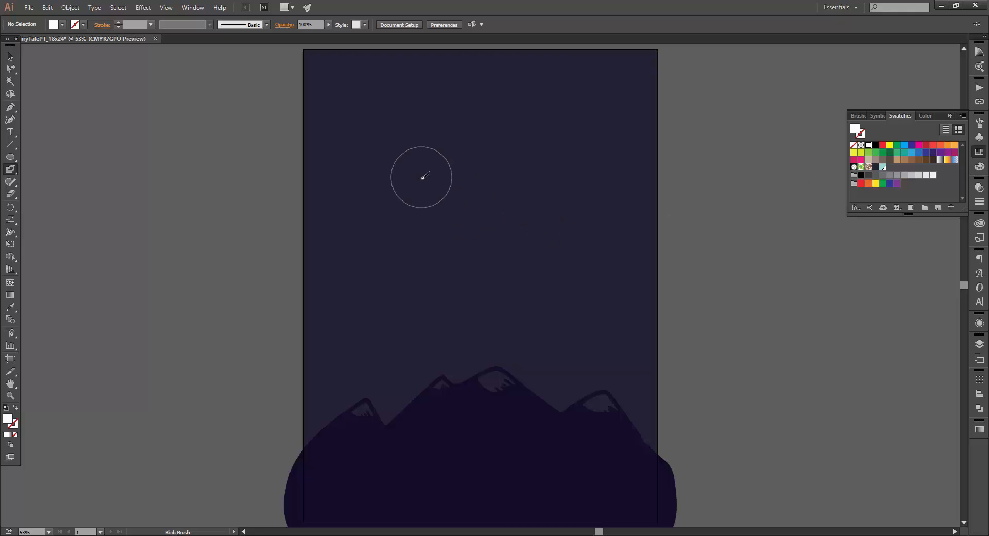
mouse_move(361, 151)
left_mouse_down()
mouse_move(387, 172)
mouse_move(386, 140)
mouse_move(416, 150)
mouse_move(408, 109)
mouse_move(457, 151)
mouse_move(447, 147)
mouse_move(491, 133)
mouse_move(554, 166)
mouse_move(604, 160)
mouse_move(585, 172)
mouse_move(451, 169)
mouse_move(428, 181)
mouse_move(471, 172)
left_mouse_up()
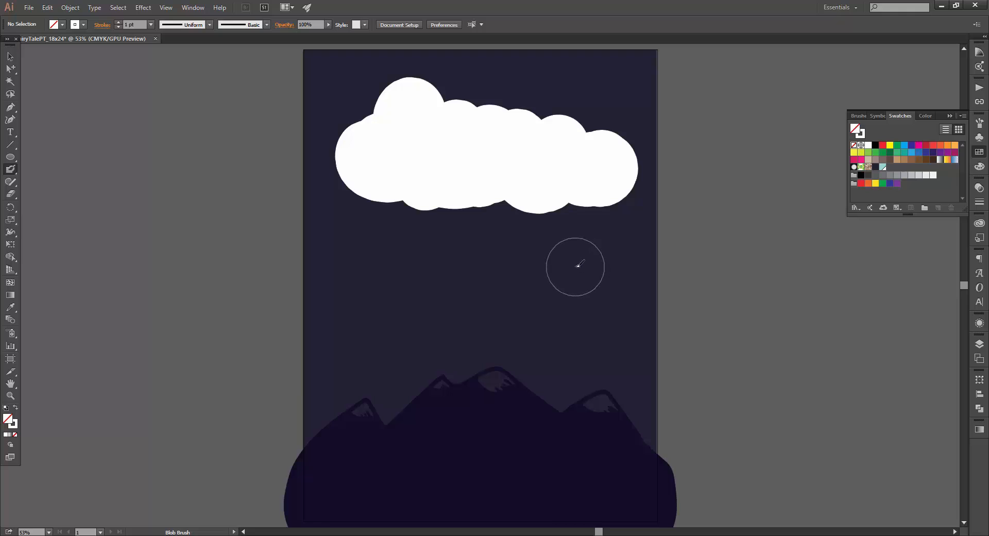
Paint two smaller white clouds with a slightly smaller Blob Brush, one overlapping each side edge of the artboard below the large cloud.
key("[")
mouse_move(569, 267)
left_mouse_down()
mouse_move(617, 262)
mouse_move(654, 274)
left_mouse_up()
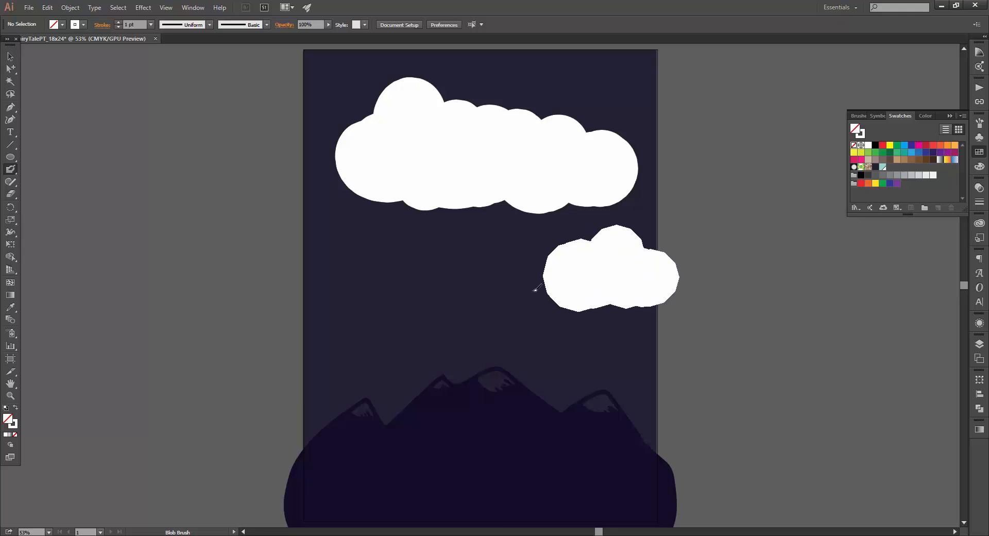
mouse_move(325, 256)
left_mouse_down()
mouse_move(336, 263)
mouse_move(324, 269)
left_mouse_up()
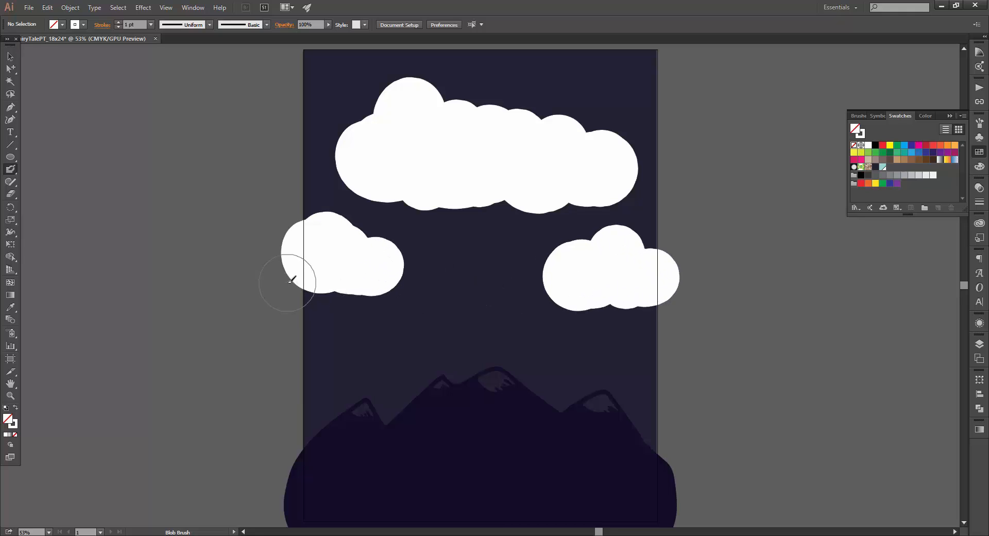
Fill all three clouds with the white-to-black linear gradient swatch and set the gradient angle to -90°.
left_click(10, 56)
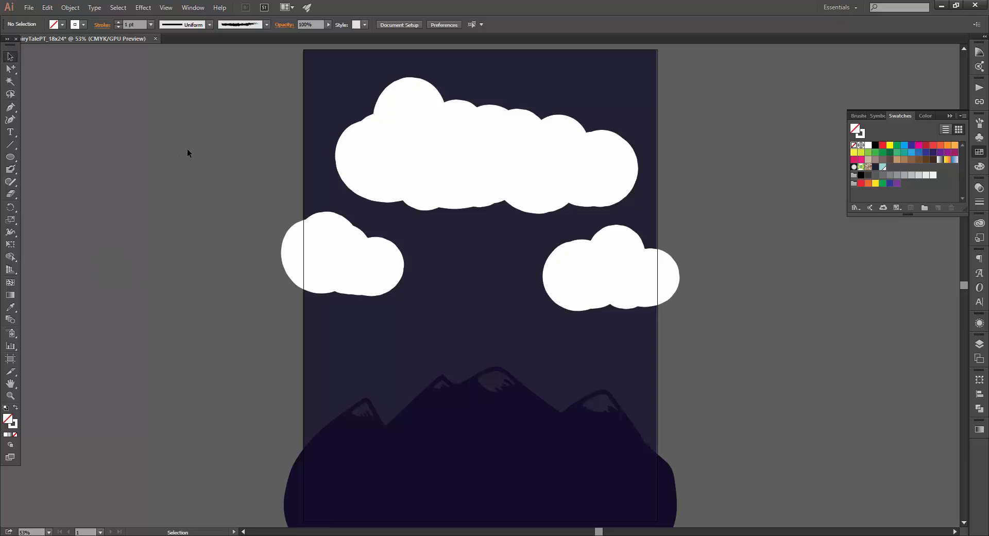
left_click(348, 250)
left_click(472, 177, "shift")
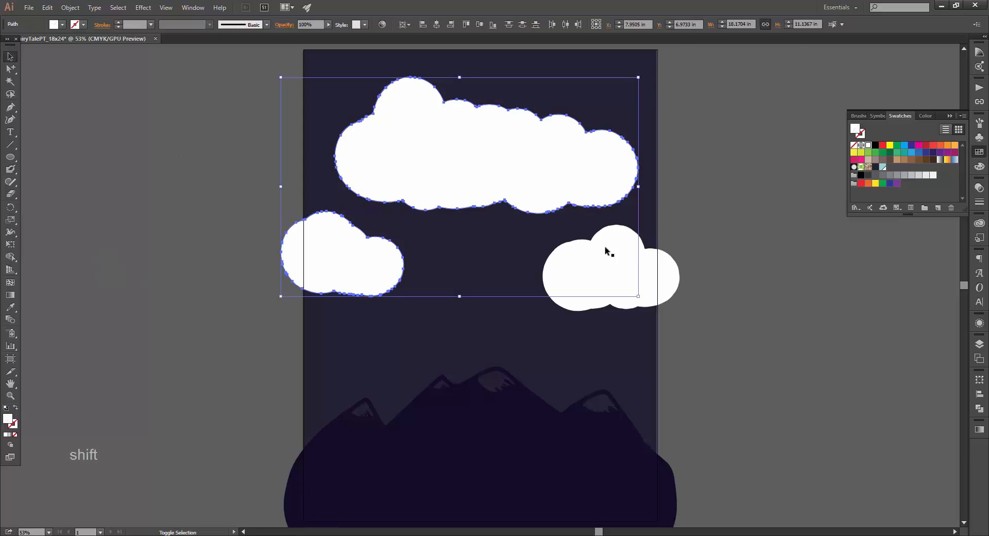
left_click(628, 276, "shift")
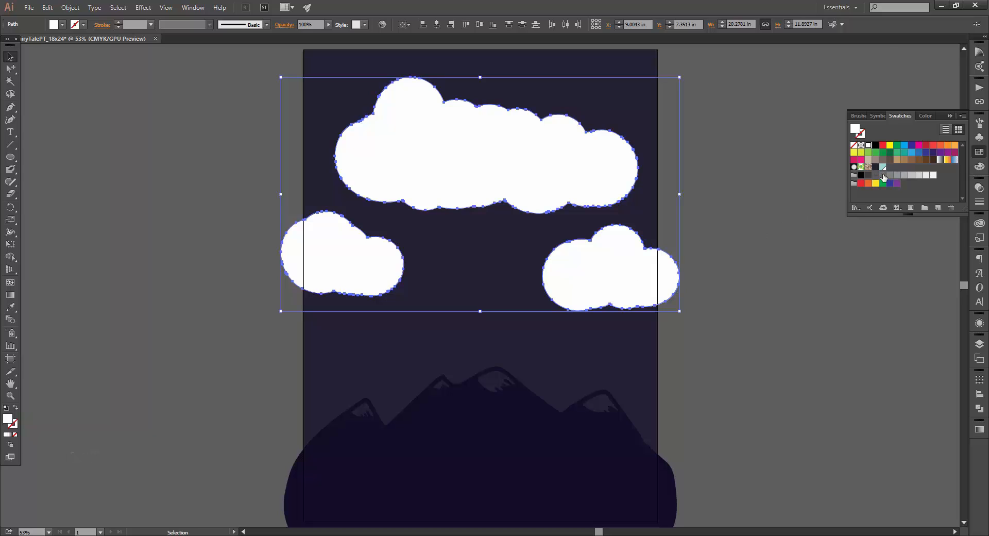
left_click(939, 160)
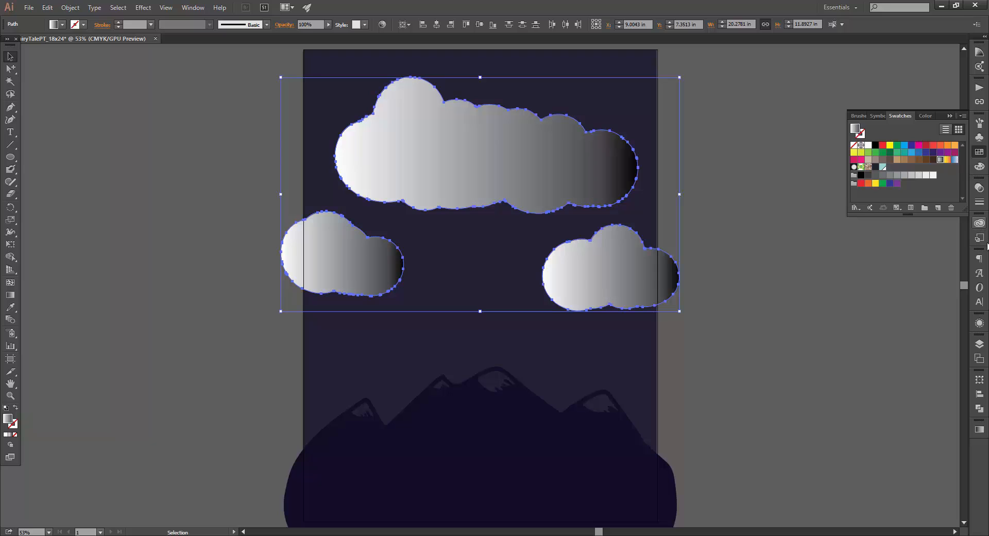
left_click(983, 430)
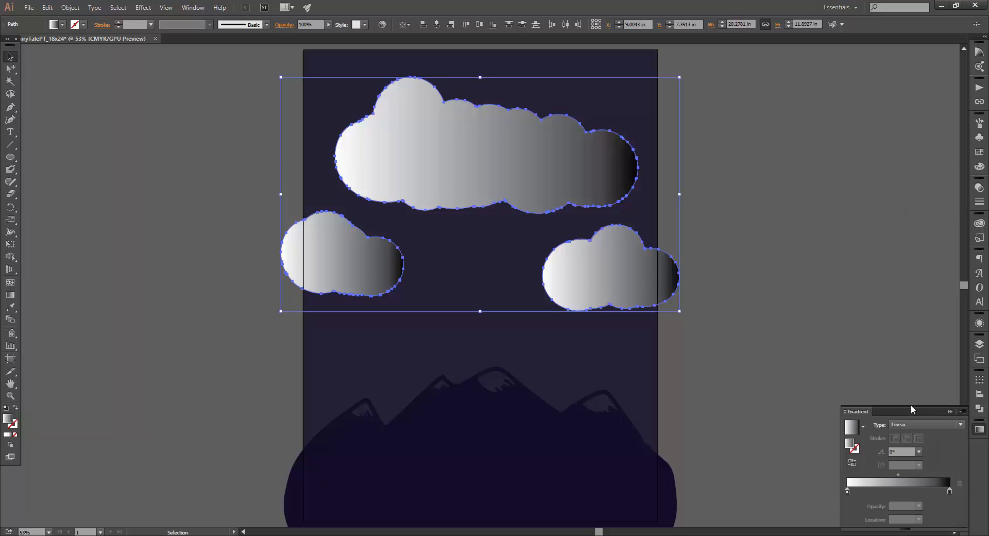
left_click_drag(911, 403, 845, 320)
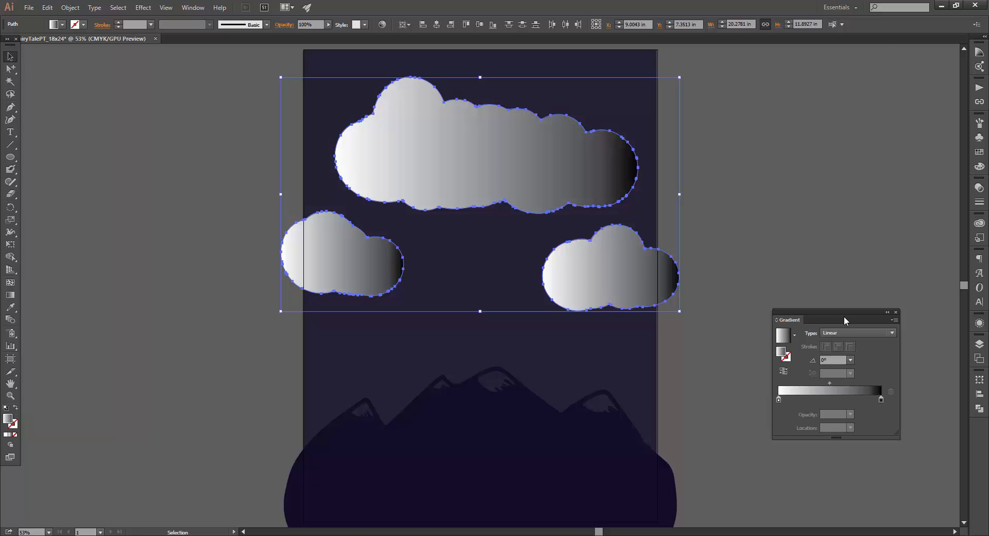
left_click(835, 359)
key("Return")
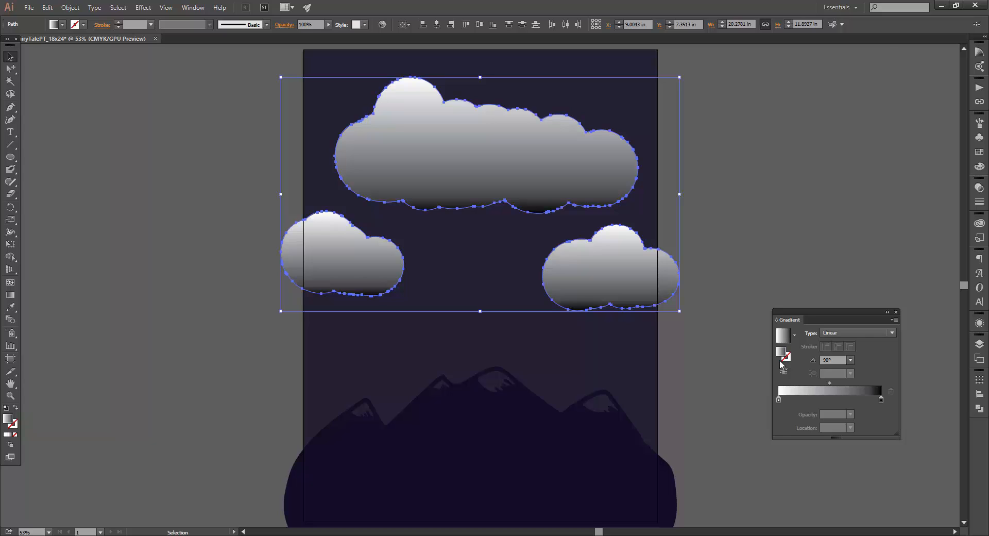
Set the white stop of the clouds' gradient to C 100, M 98, Y 70, K 22.
double_click(778, 400)
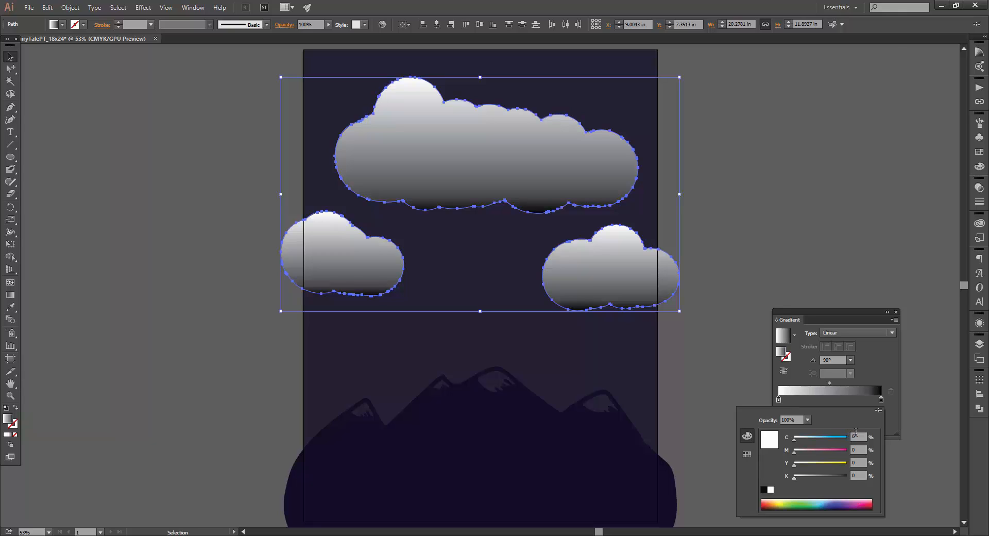
left_click(853, 436)
key("Tab")
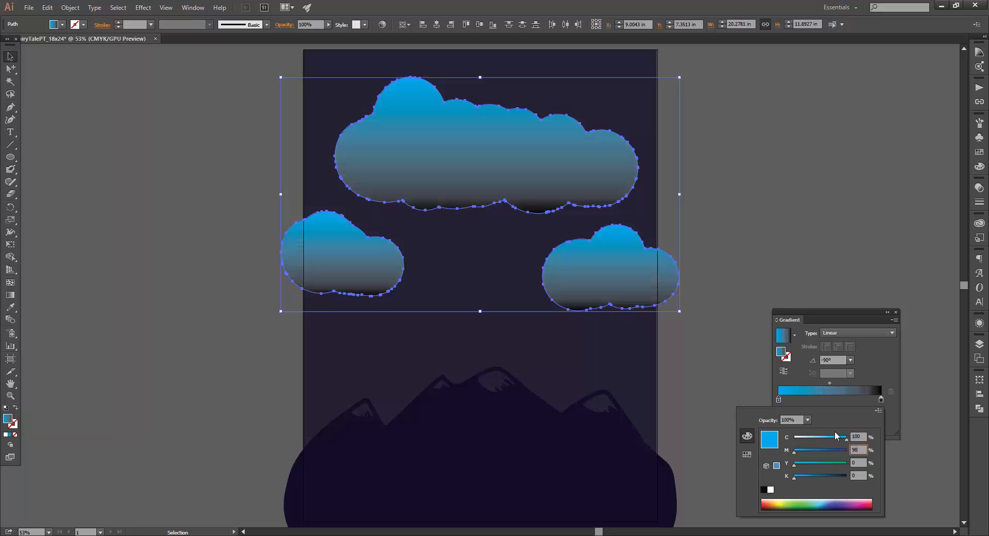
key("Tab")
type("70")
key("Tab")
type("22")
key("Tab")
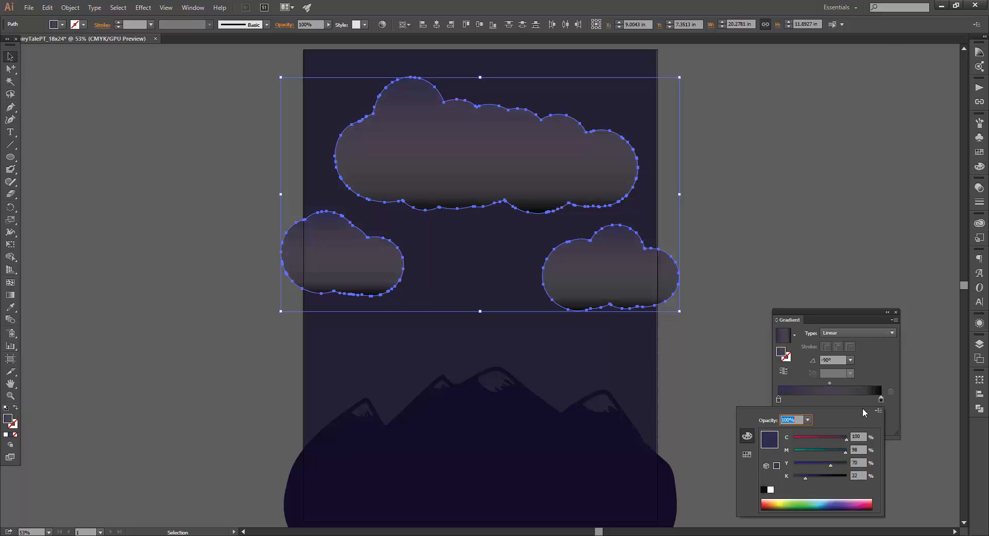
key("Return")
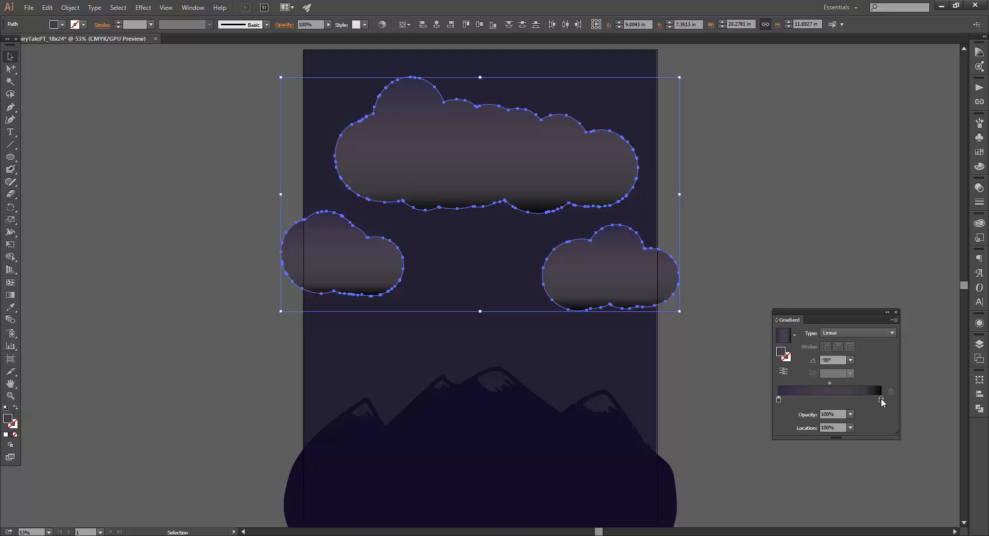
Recolor the black stop of the clouds' gradient with the dark purple background swatch, then put the gradient settings away and deselect the clouds.
double_click(881, 398)
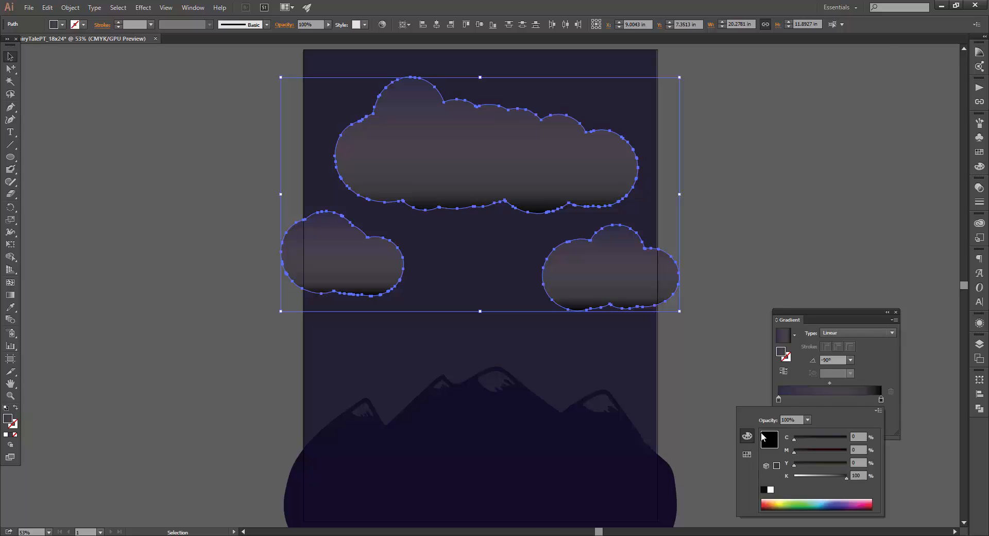
left_click(747, 454)
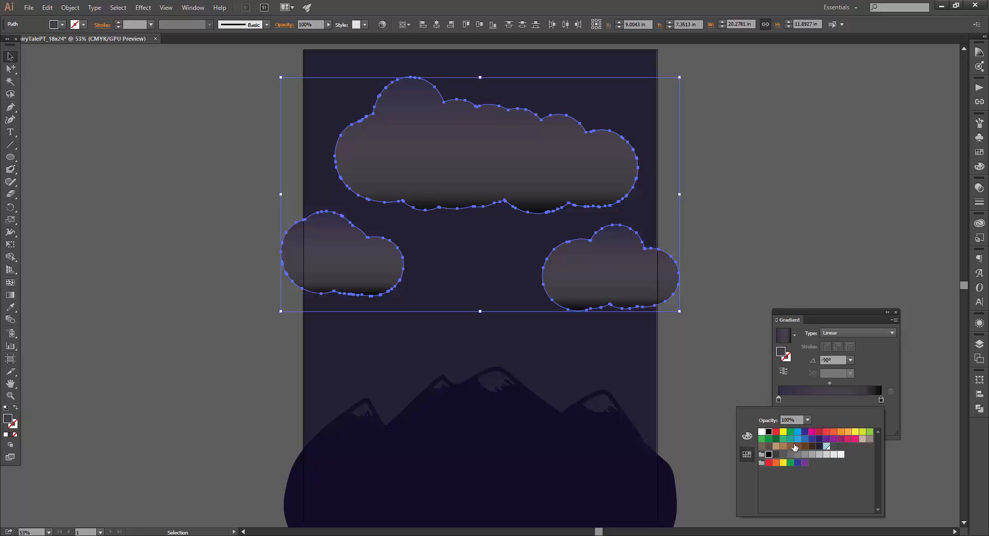
left_click(819, 446)
left_click(873, 376)
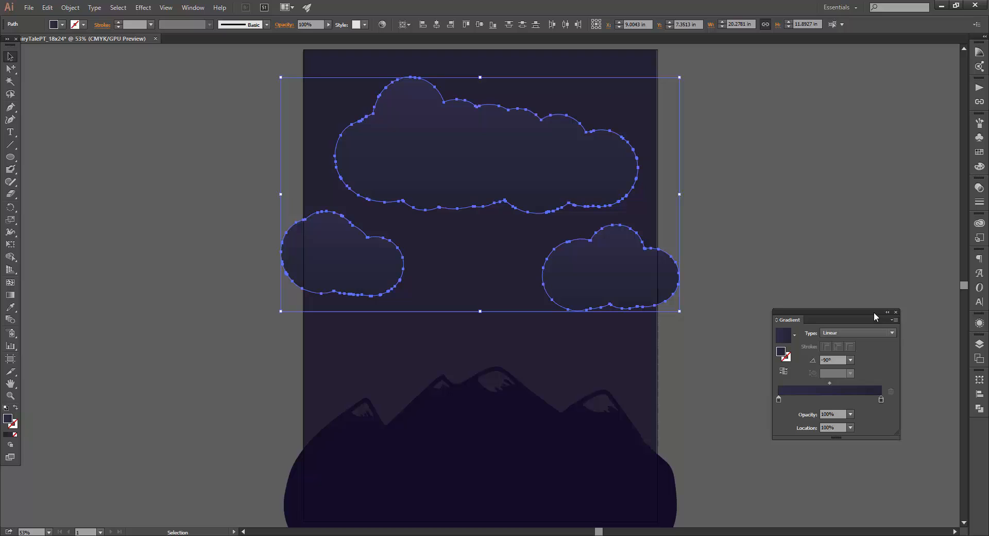
left_click_drag(873, 311, 976, 427)
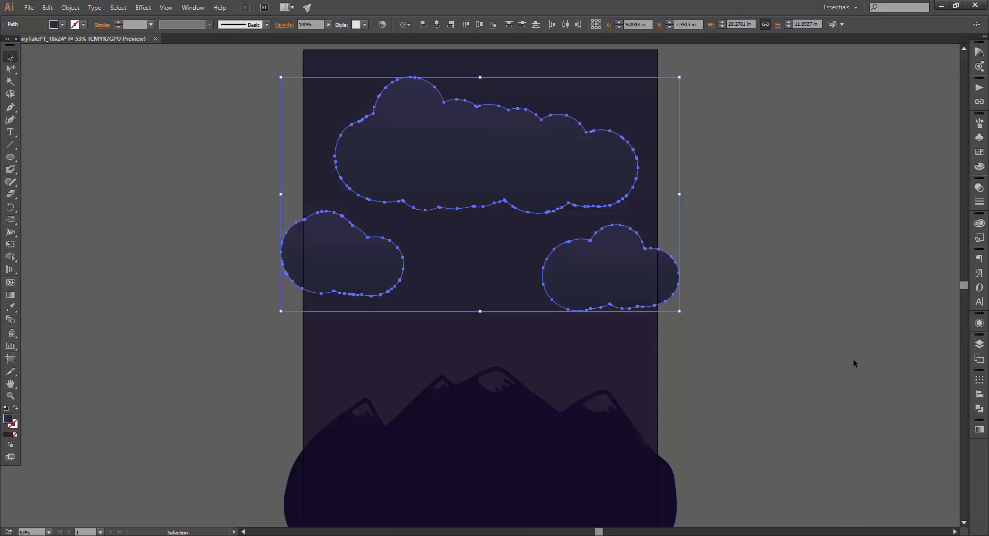
left_click(849, 321)
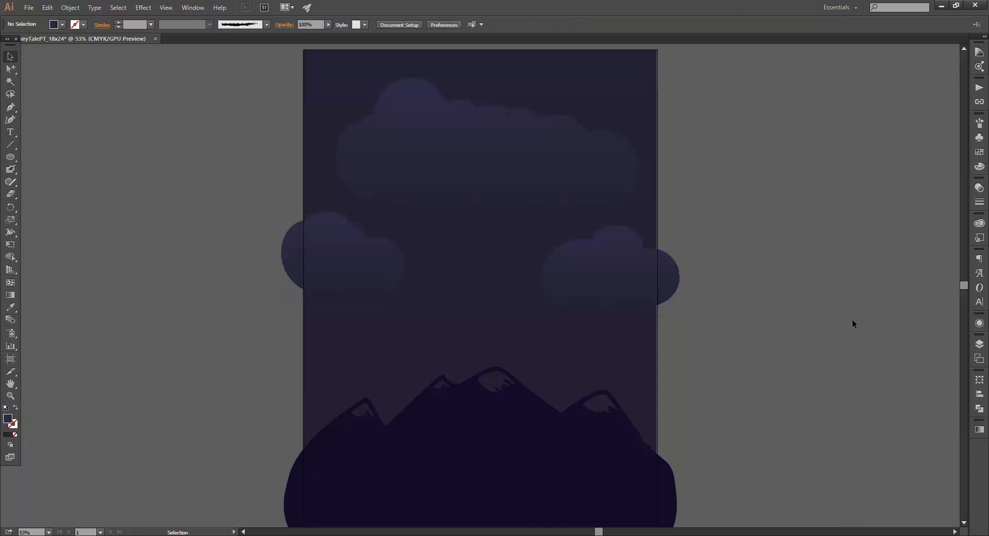
Lock the Background layer and add a new layer named Border above it.
left_click(980, 343)
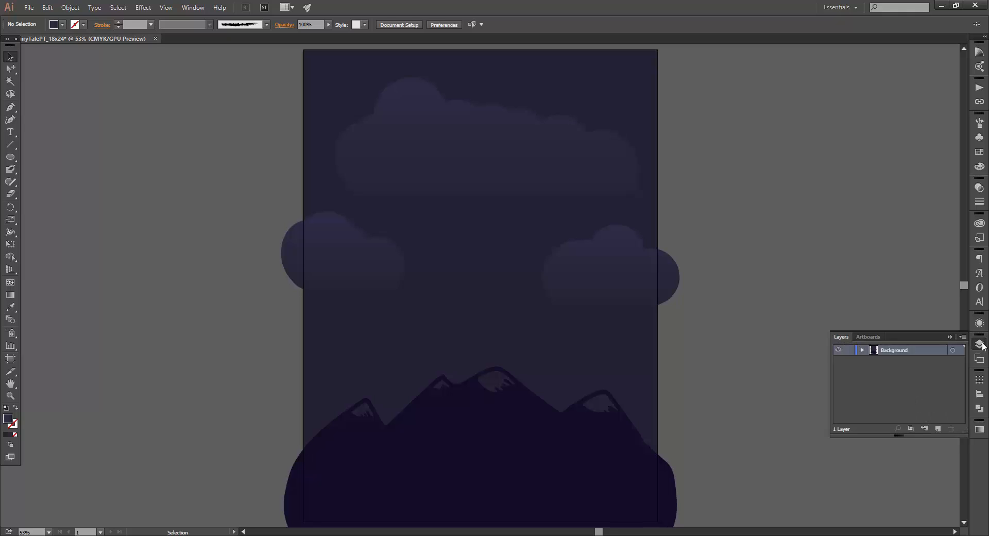
left_click(937, 427)
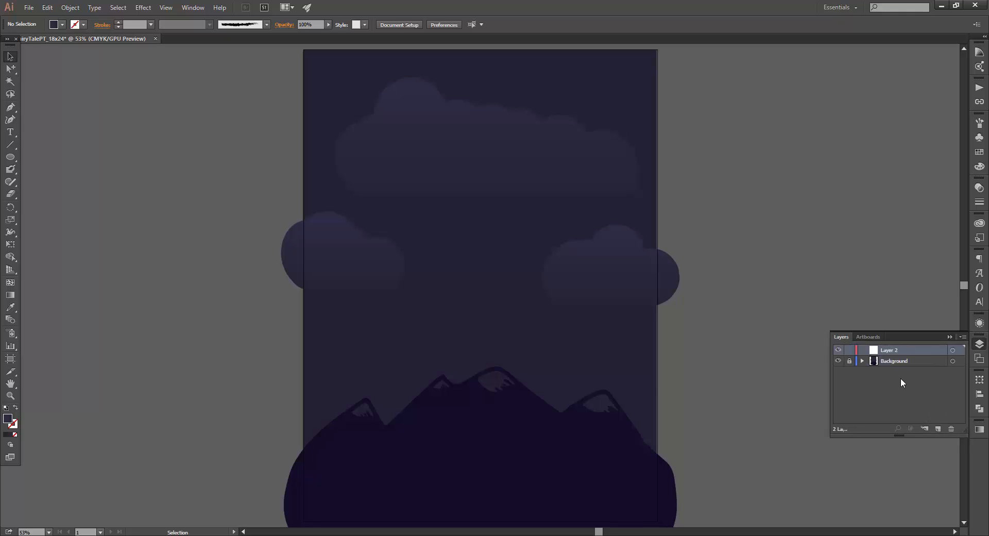
double_click(889, 349)
type("Bo")
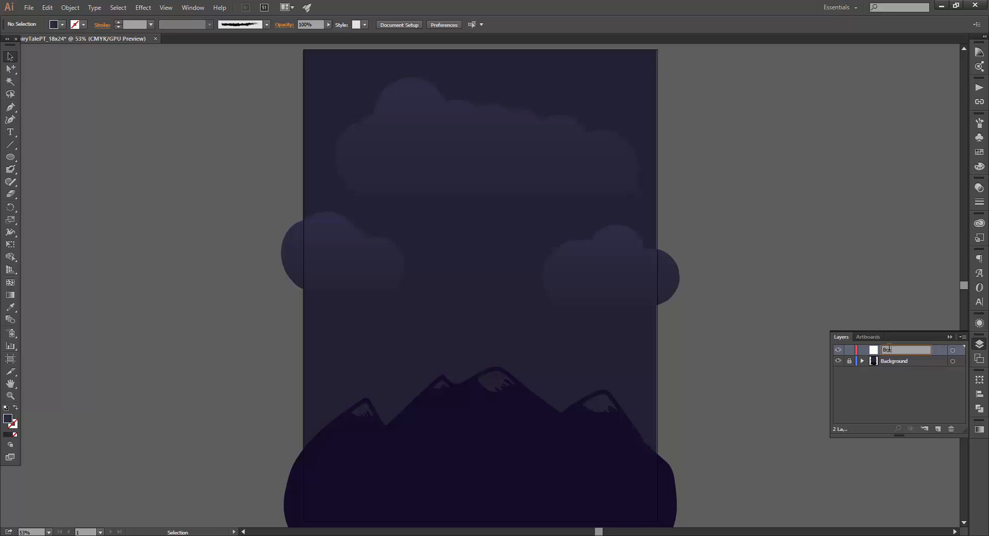
type("rder")
key("Return")
left_click(979, 343)
Switch to File Explorer and open Individual Elements.ai from the Fairy Tale folder inside Wingsart.
key("alt+Tab")
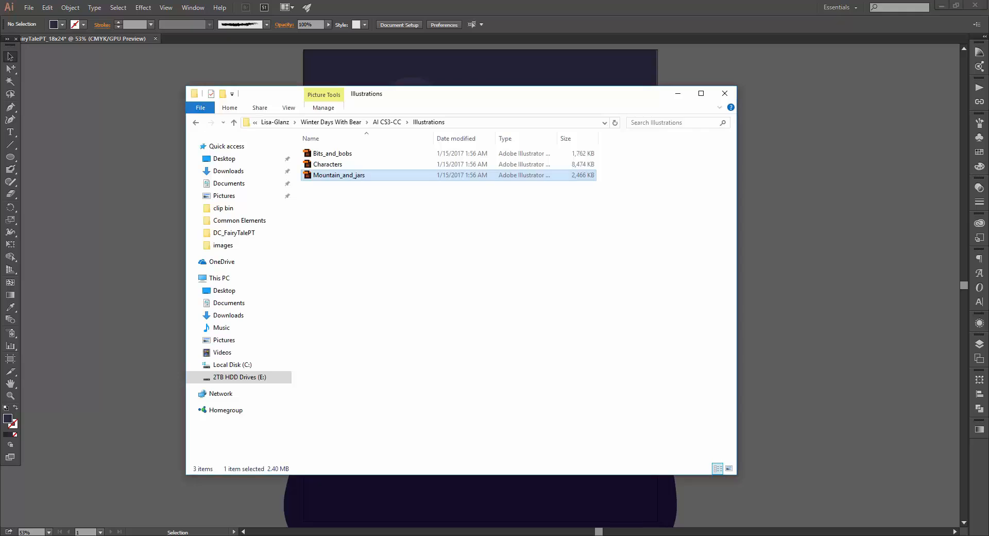
left_click(196, 123)
left_click(195, 122)
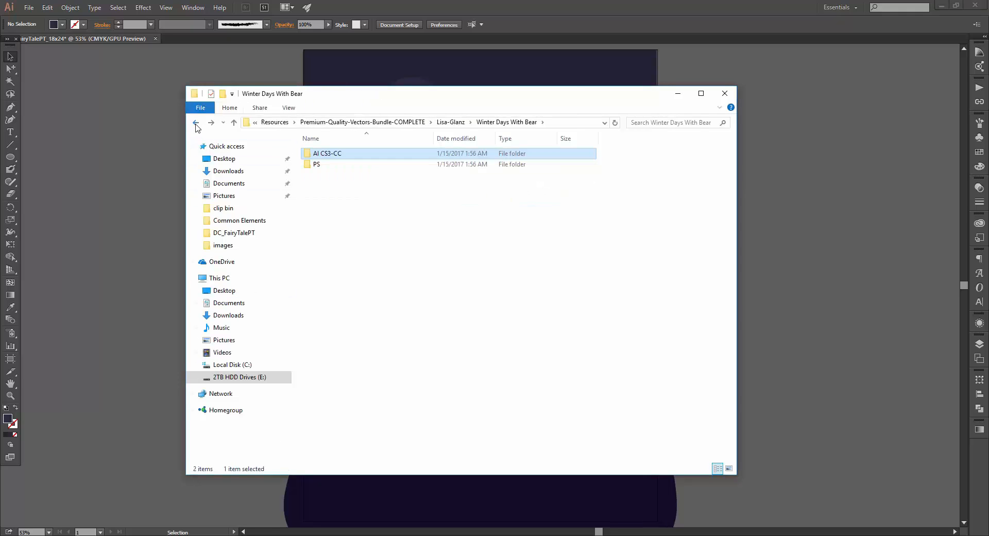
left_click(196, 122)
left_click(196, 123)
double_click(322, 339)
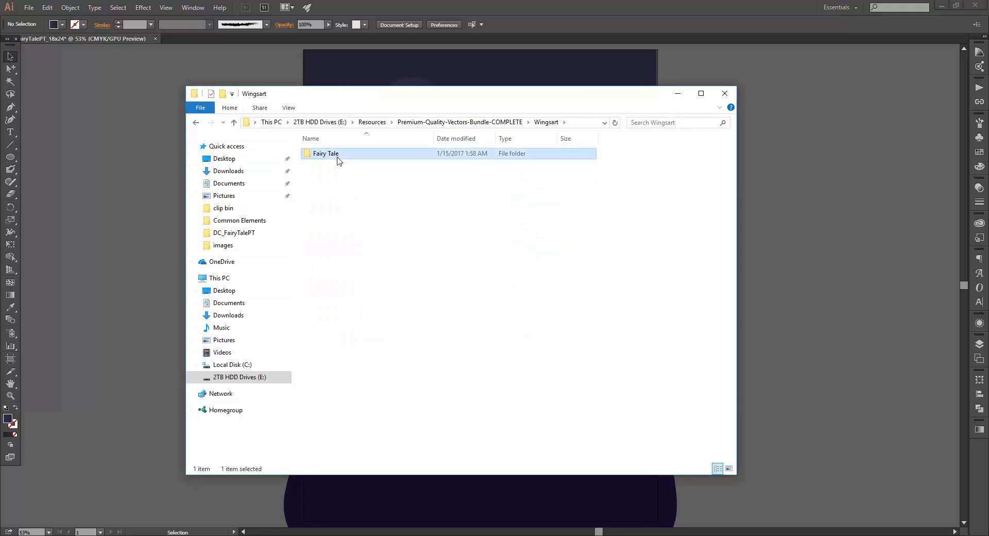
double_click(335, 155)
double_click(335, 154)
double_click(336, 155)
double_click(337, 164)
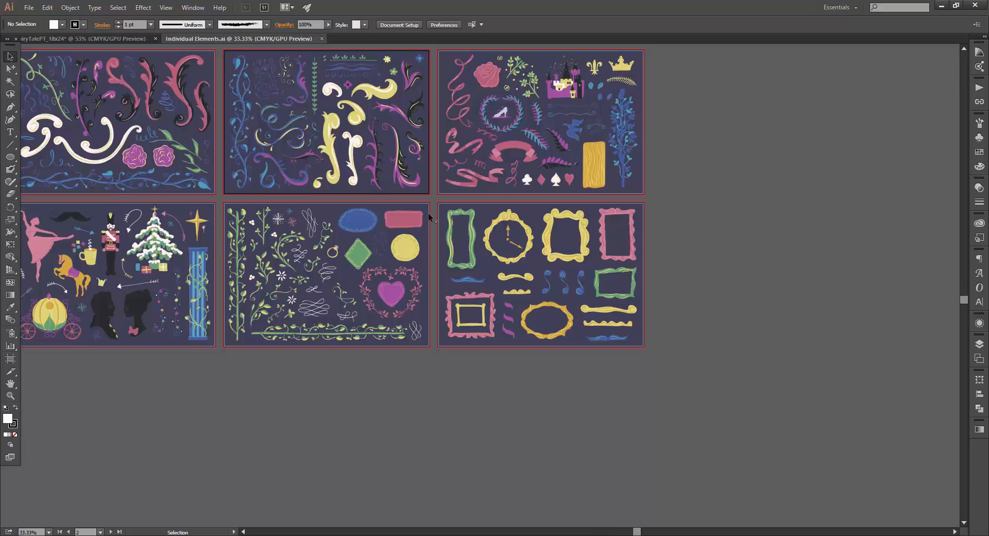
Copy the tall blue vine from the second artboard of Individual Elements.ai and paste it into the poster document.
left_click_drag(550, 204, 651, 274)
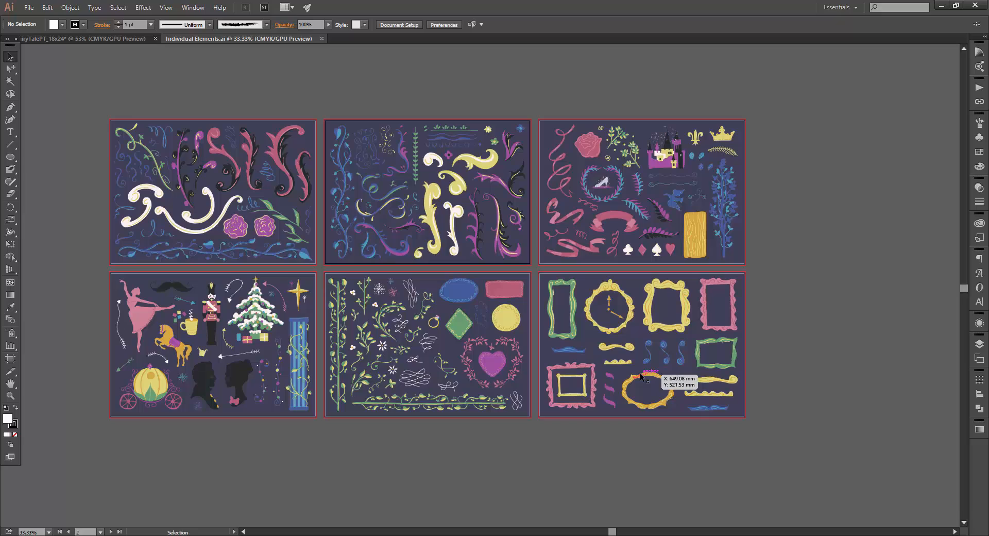
key("z")
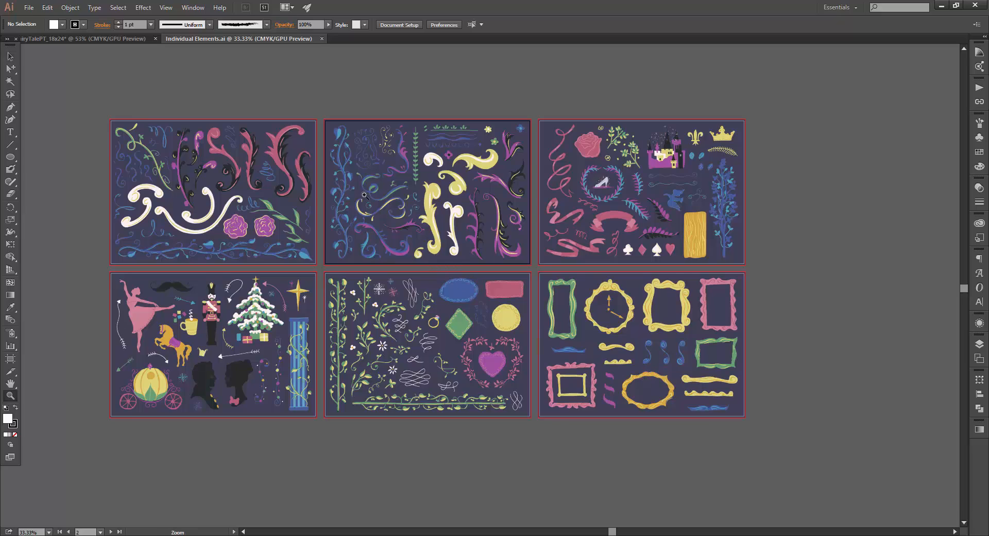
left_click_drag(364, 195, 459, 213)
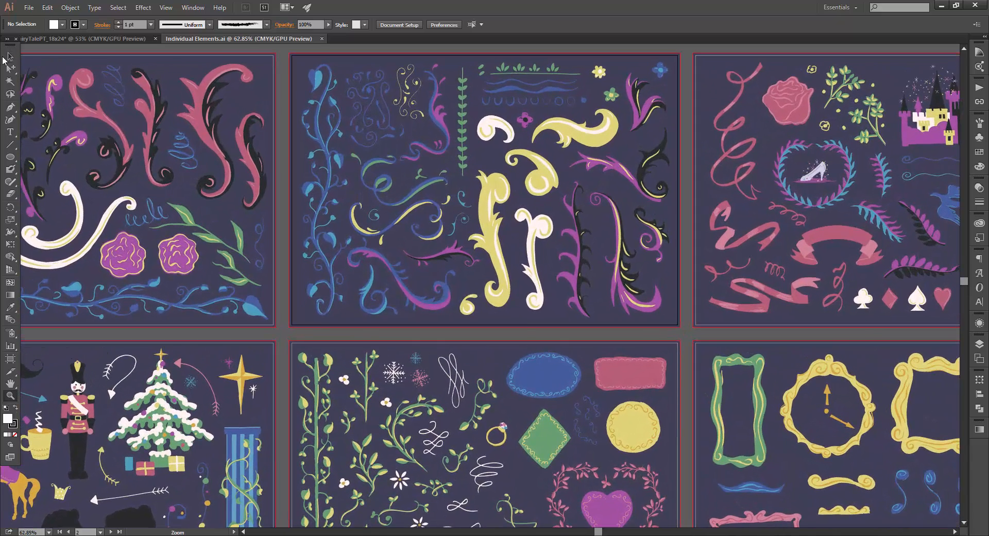
left_click(9, 57)
left_click(320, 133)
key("ctrl+c")
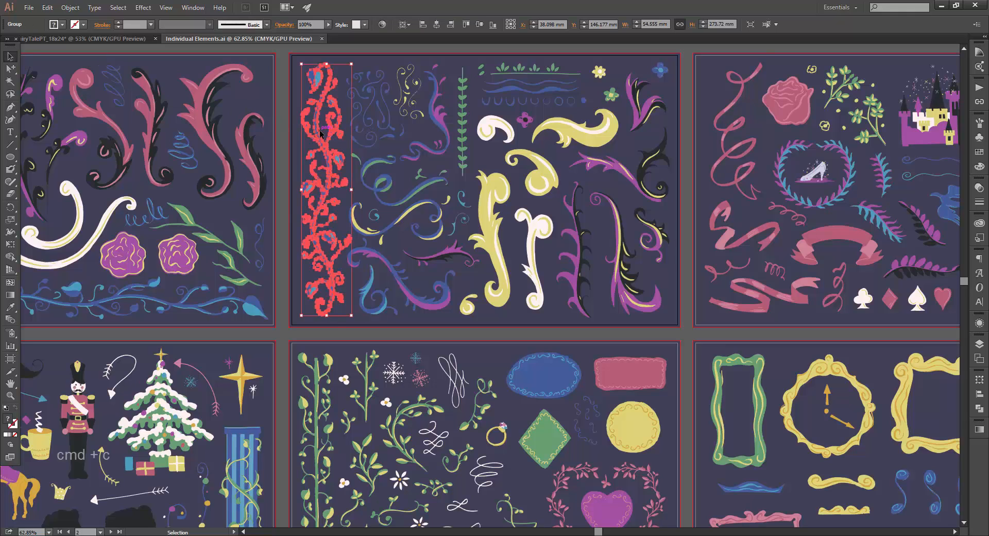
left_click(108, 38)
key("ctrl+v")
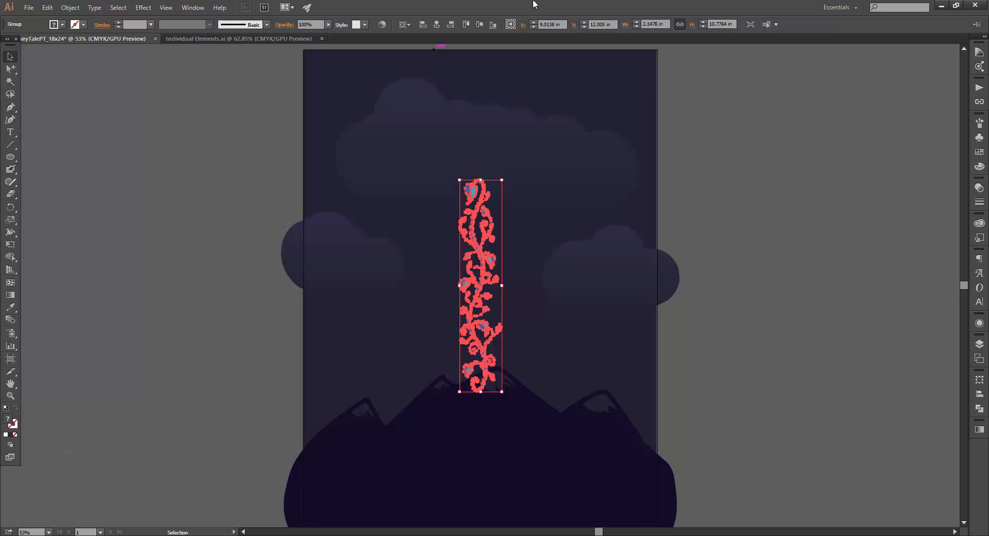
Scale the pasted vine proportionally to a height of 19.5 in.
left_click(680, 25)
left_click(725, 24)
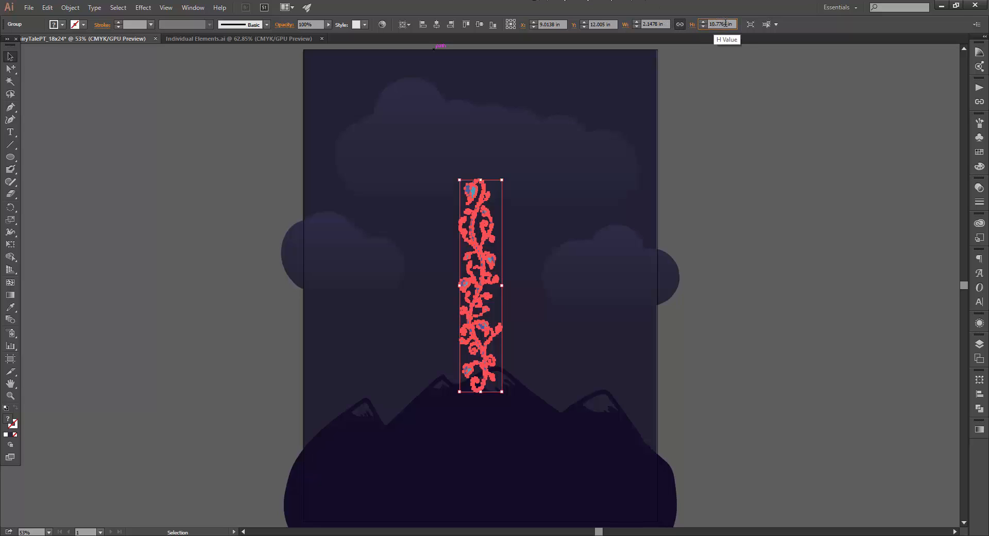
double_click(725, 24)
type("19.5")
key("Return")
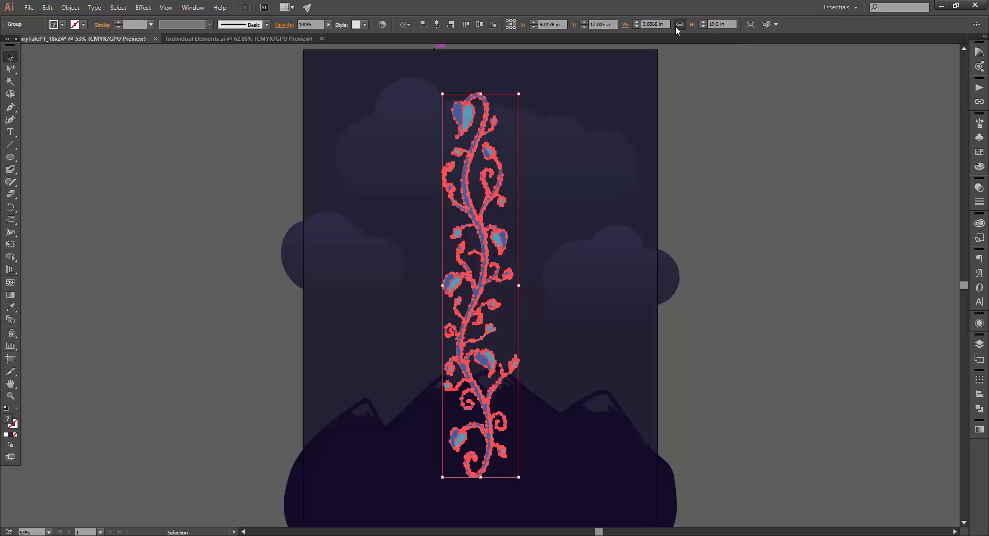
Move the vine to the lower part of the poster's left edge, at about X 2 in and Y 15.67 in, and deselect it.
left_click(674, 165)
left_click_drag(590, 327, 634, 210)
left_click_drag(557, 249, 423, 320)
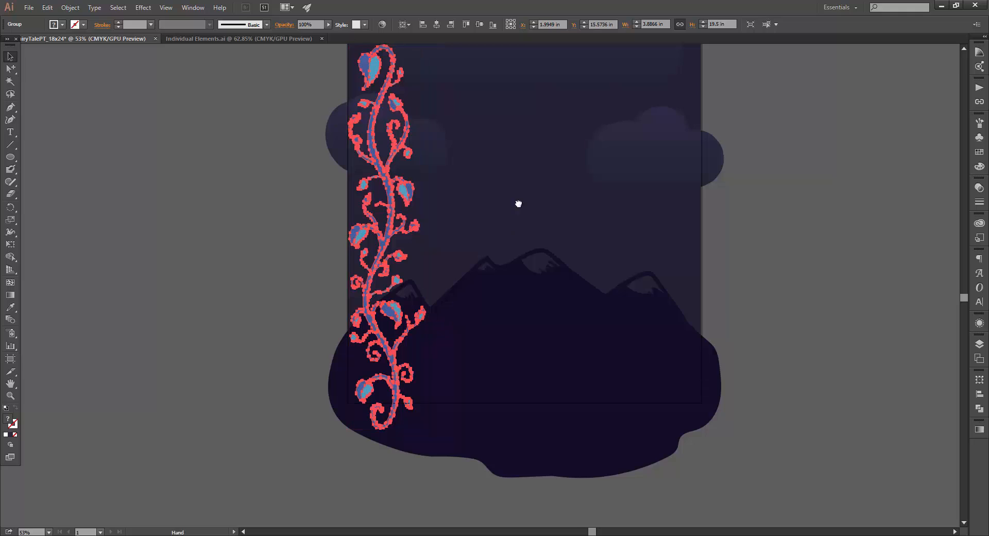
left_click_drag(523, 204, 477, 249)
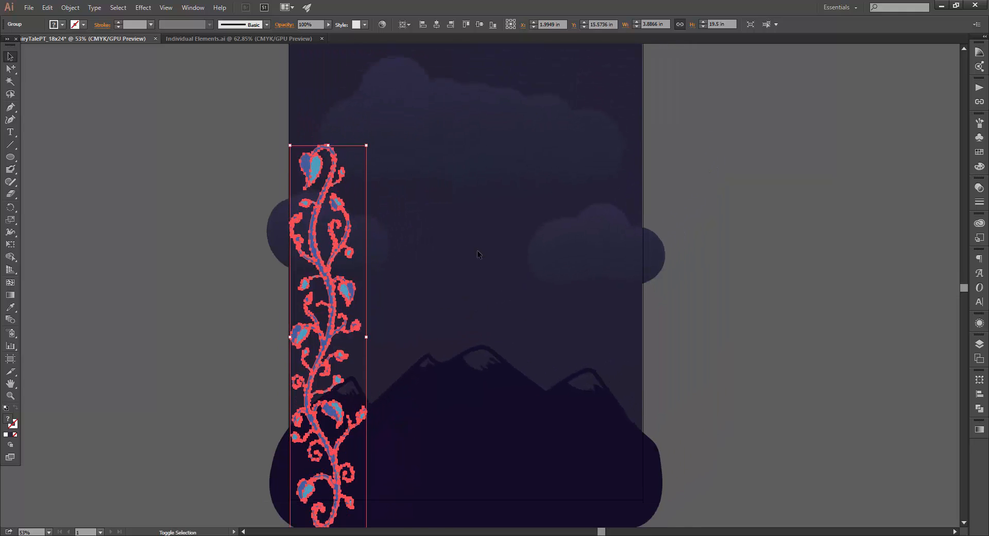
key("Up")
key("Up")
key("Up")
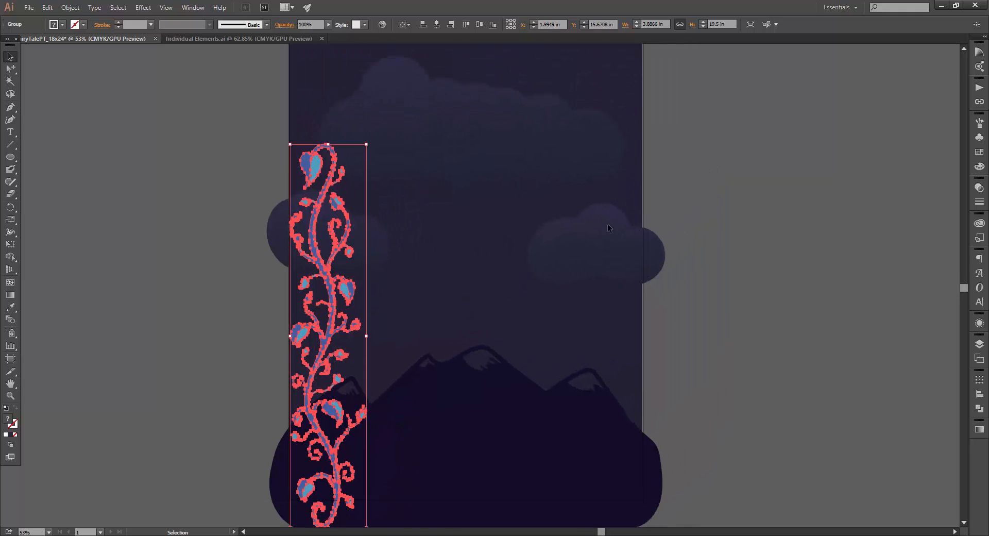
left_click(672, 213)
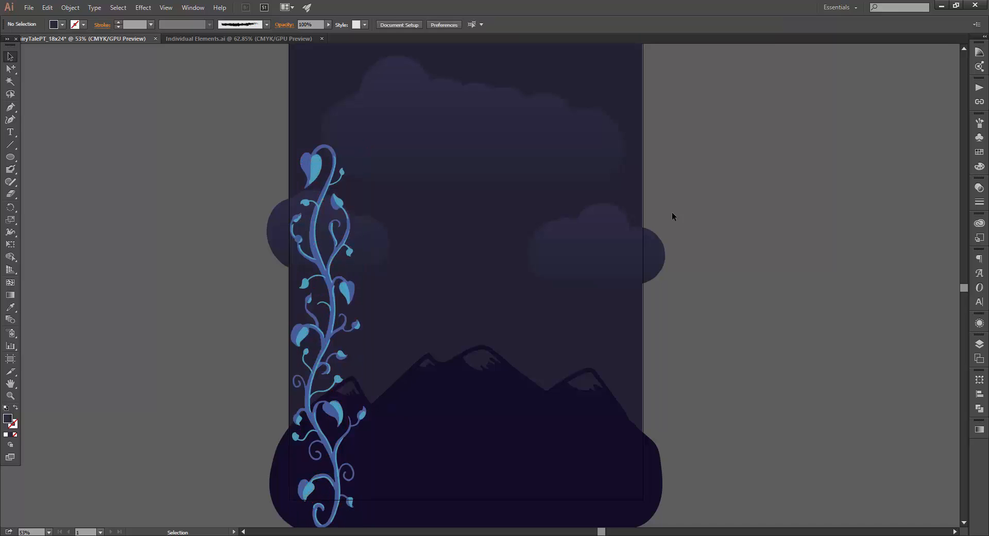
Copy the blue and purple corner flourish from the second artboard of Individual Elements.ai and paste it into the poster document.
left_click(274, 37)
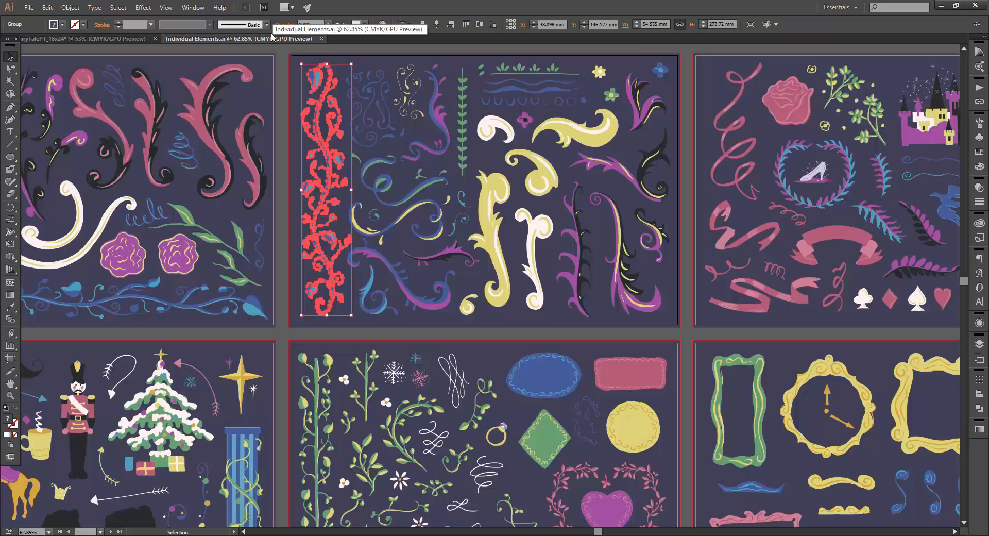
left_click(446, 126)
key("ctrl+c")
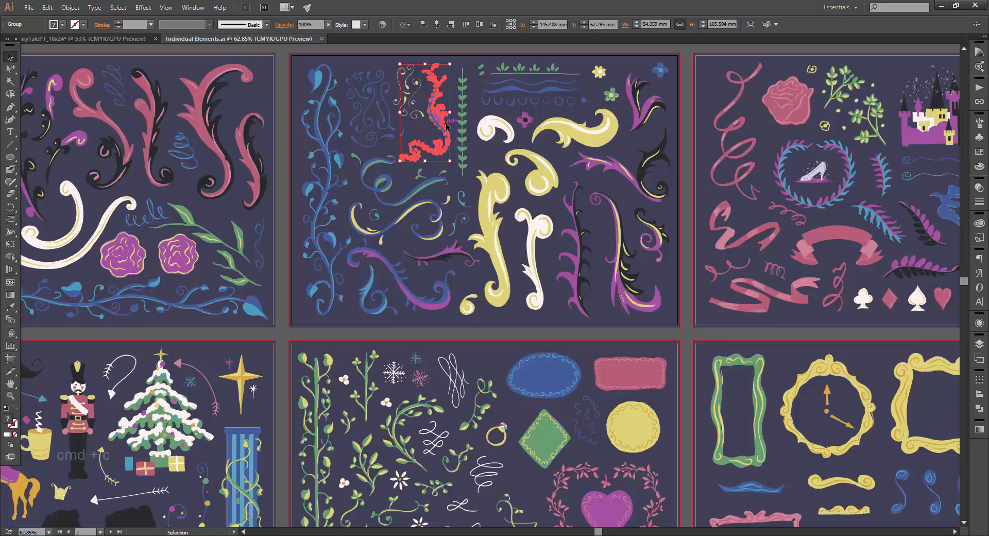
left_click(63, 37)
key("ctrl+v")
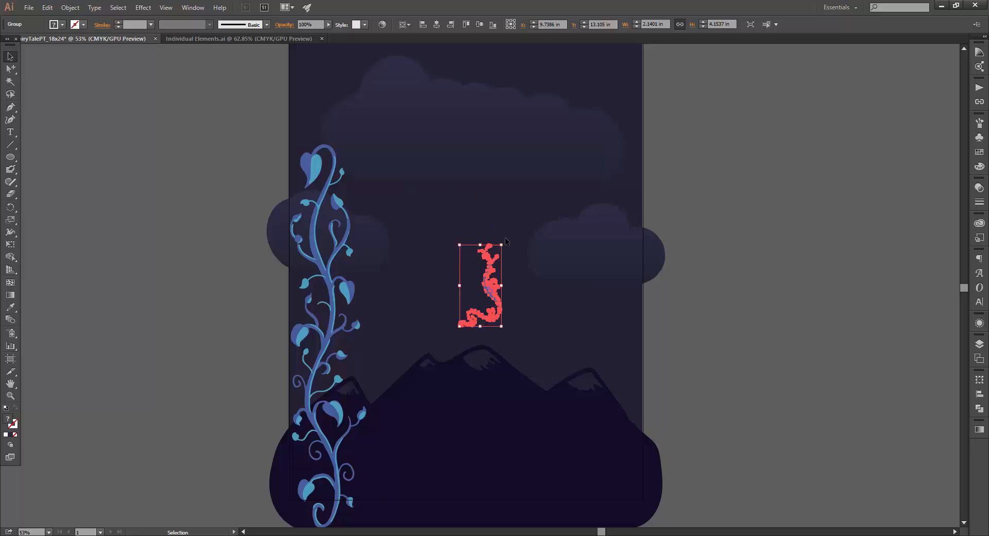
Rotate the pasted flourish 180 degrees and scale it proportionally to a height of 5.5 in.
left_click_drag(505, 241, 463, 366)
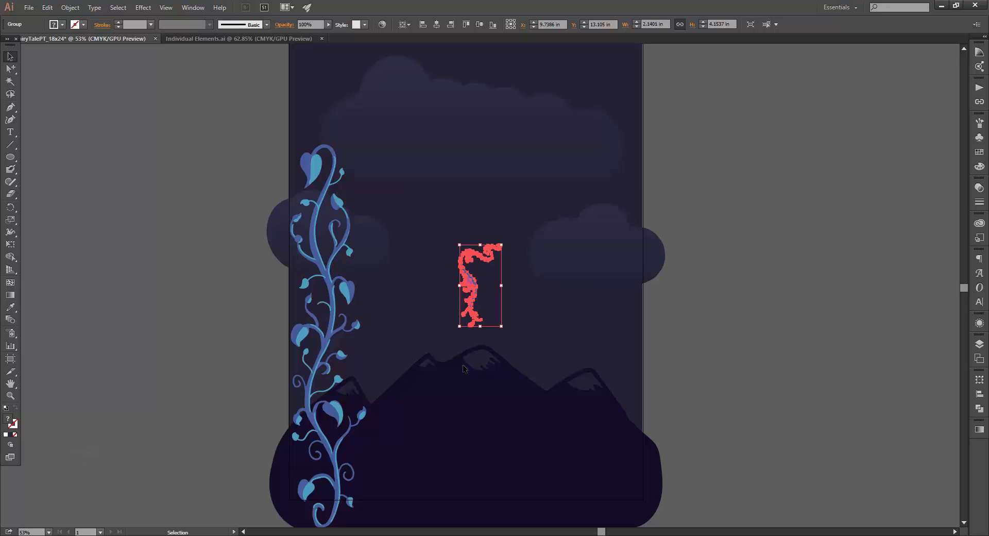
double_click(722, 23)
type("5.5")
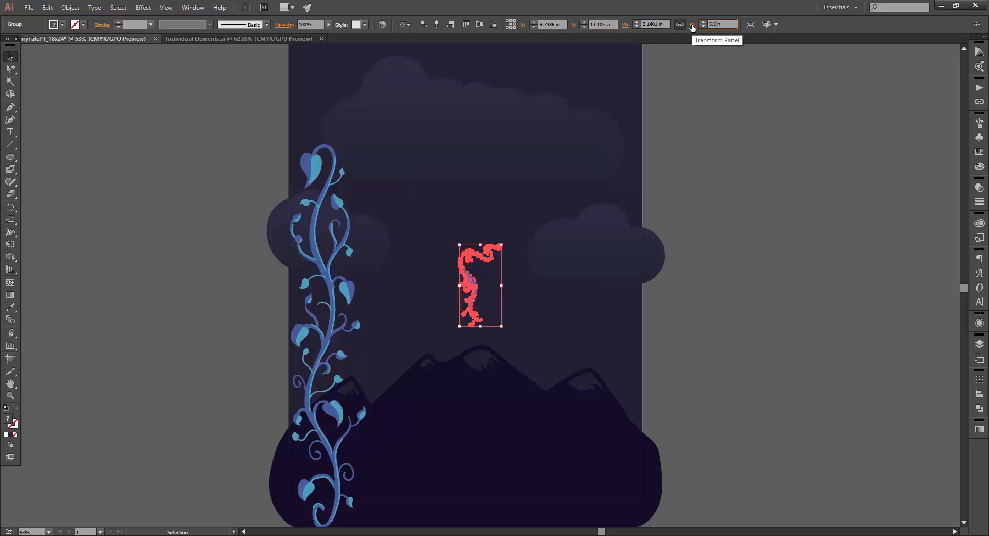
key("Return")
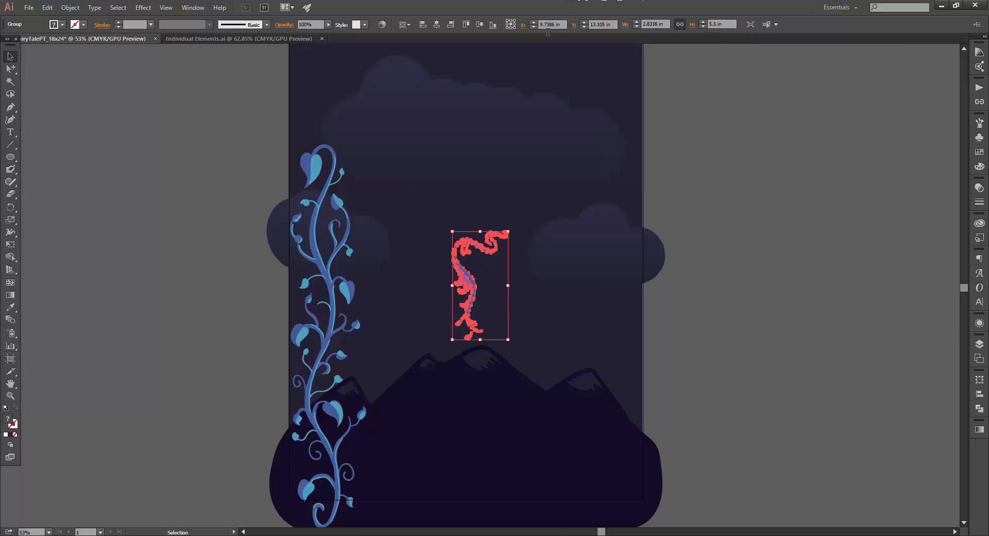
Place the flourish in the poster's upper-left corner, at about X 2.07 in and Y 3.31 in, and shift the vine slightly down beneath it.
left_click_drag(481, 252, 344, 60)
scroll(439, 177, "up", 2)
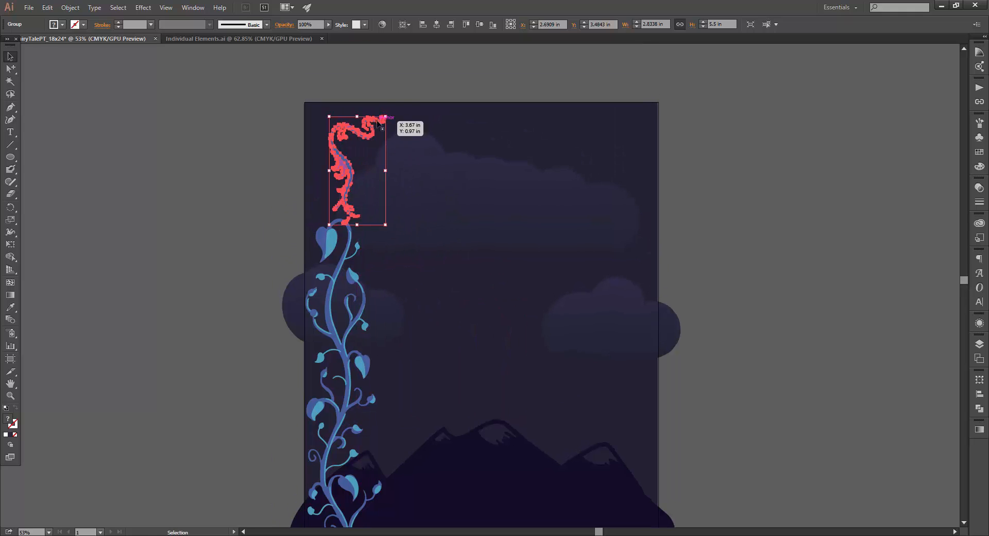
left_click_drag(378, 122, 365, 120)
scroll(463, 261, "down", 2)
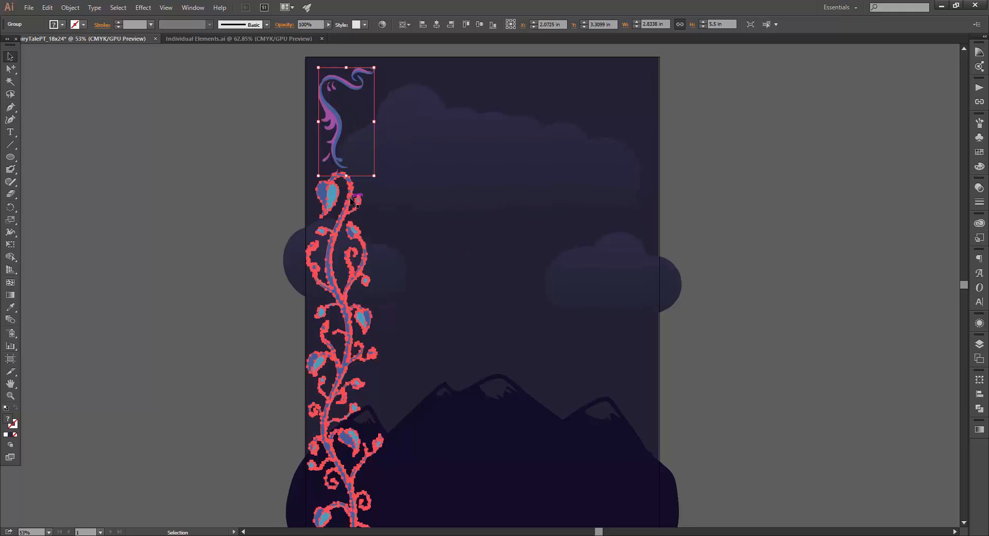
left_click_drag(350, 198, 350, 207)
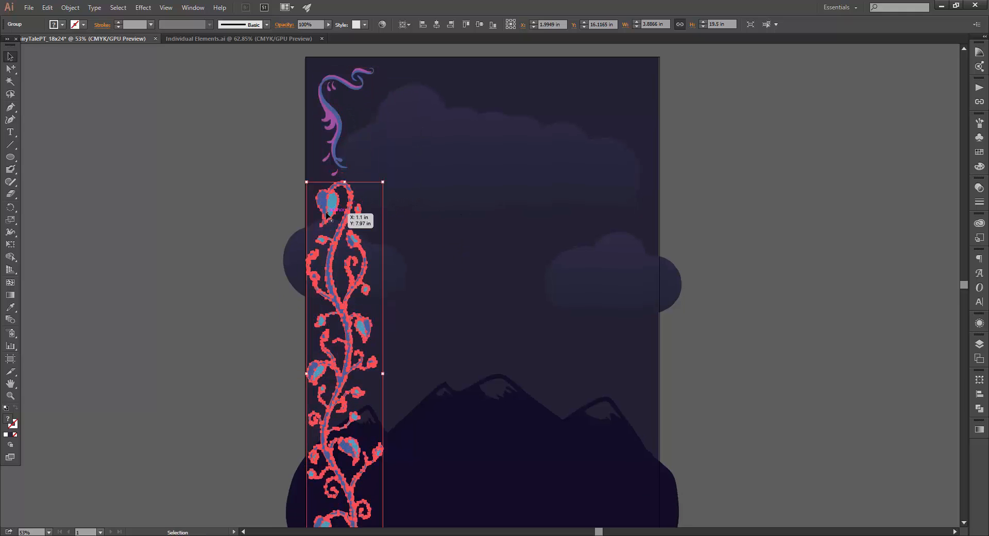
left_click(256, 222)
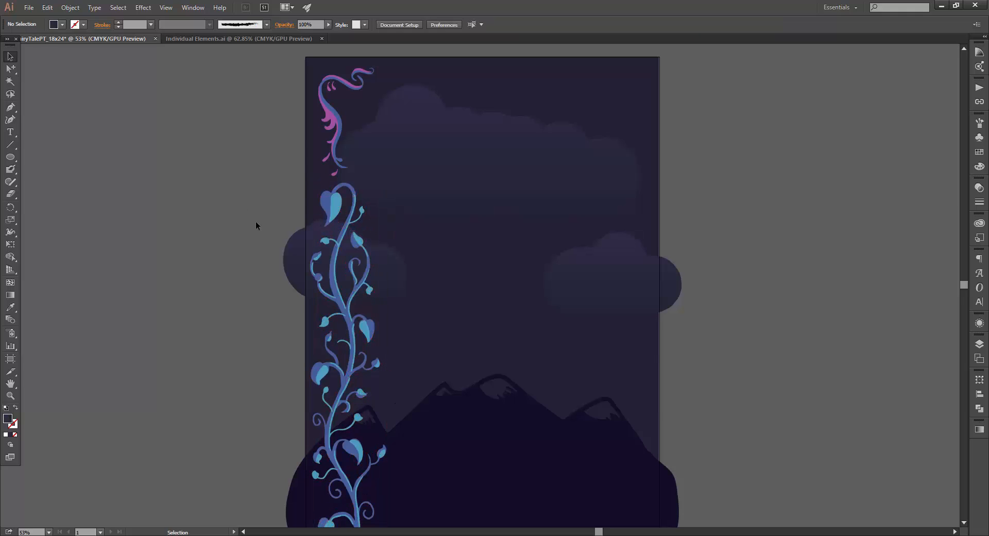
Create a reflected copy of the corner flourish across the vertical axis.
scroll(469, 208, "up", 1)
scroll(470, 208, "right", 1)
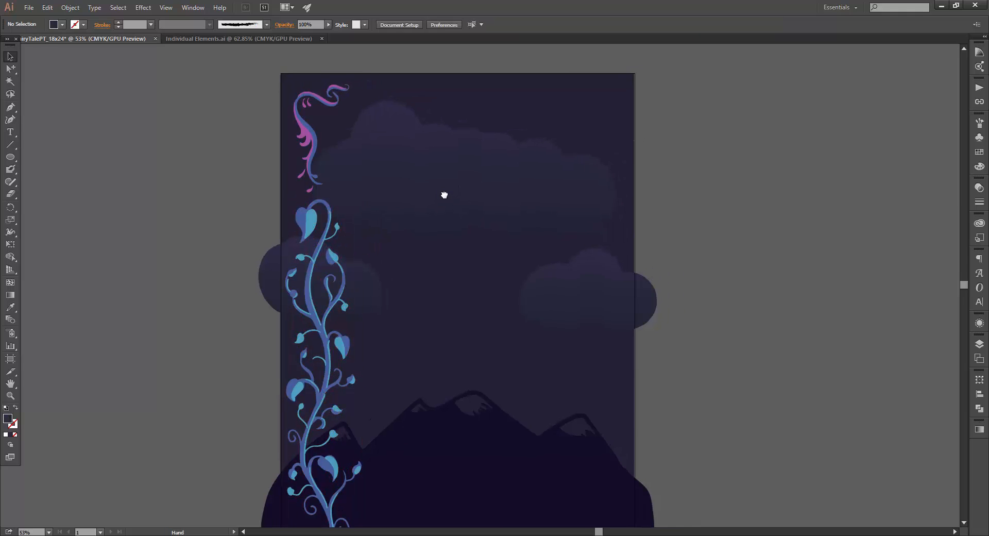
left_click(328, 109)
left_click(70, 7)
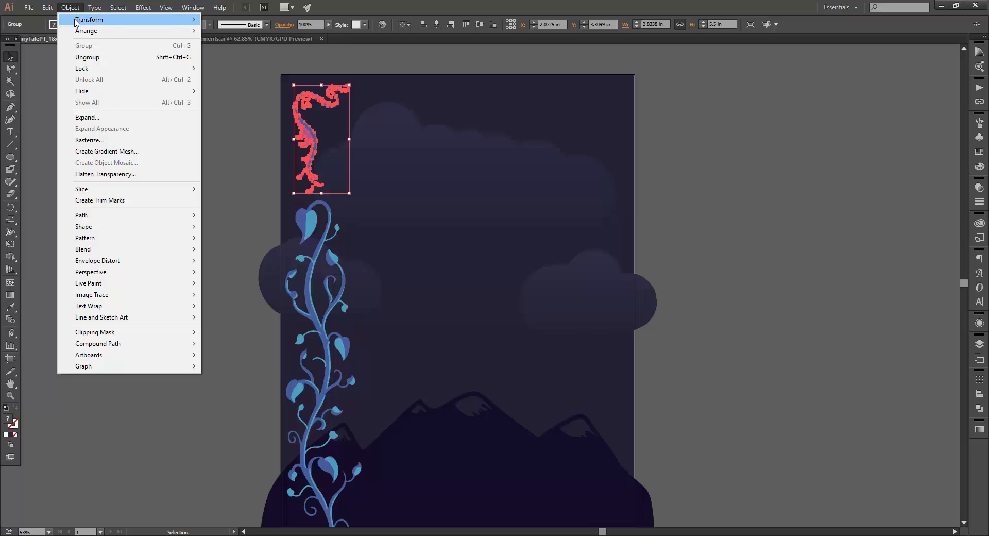
mouse_move(88, 19)
left_click(256, 57)
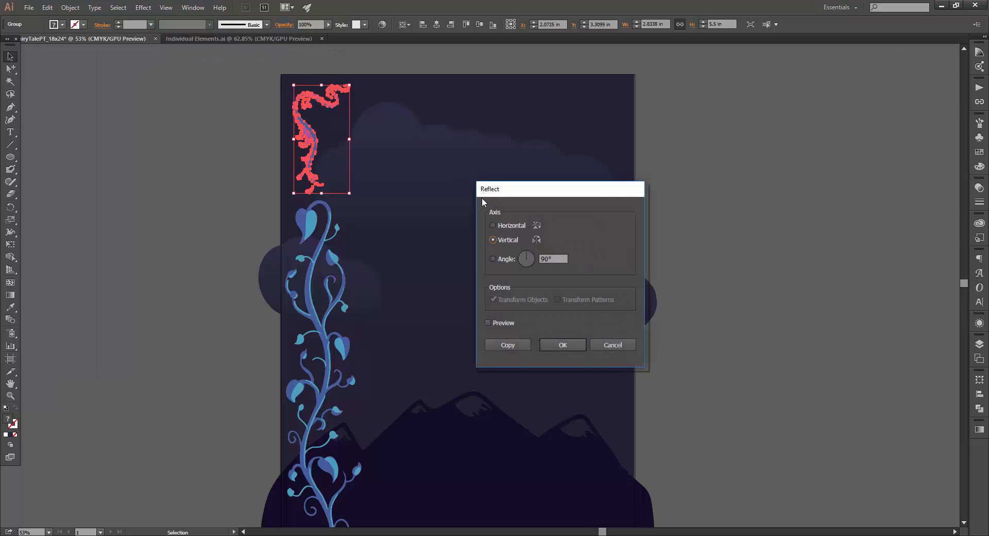
left_click(508, 344)
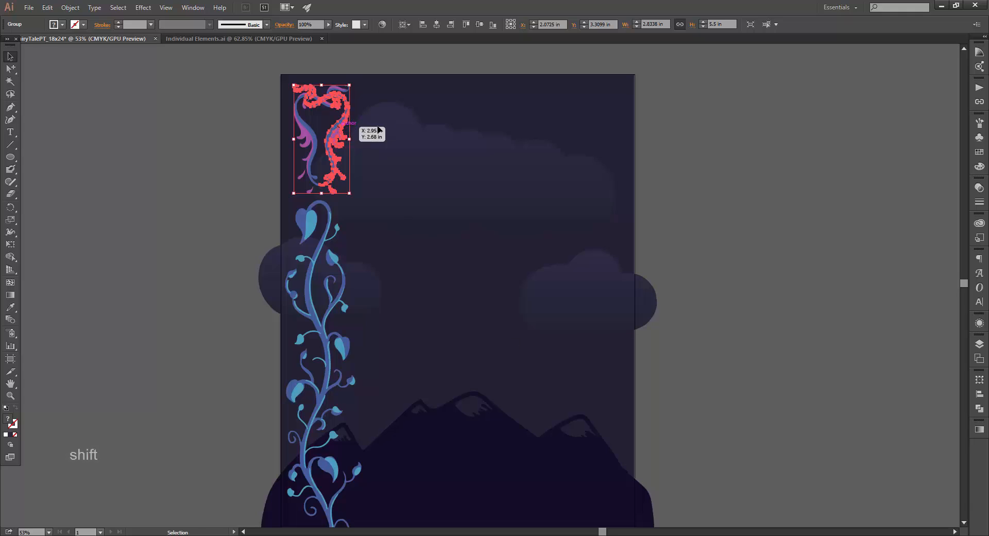
Move the mirrored flourish straight across to the poster's upper-right corner, at about X 15.78 in, and deselect it.
left_click_drag(344, 125, 614, 139)
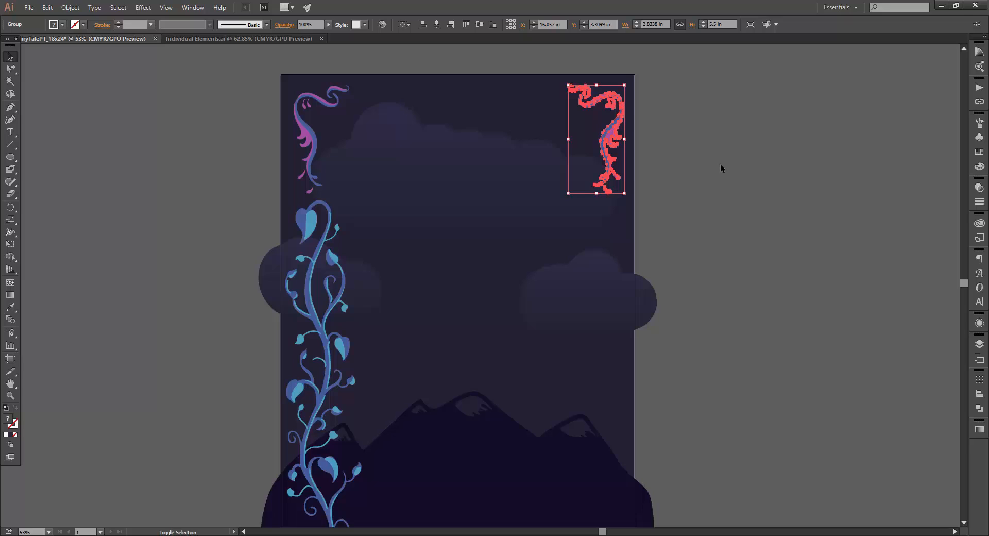
key("shift+Left")
key("shift+Left")
key("shift+Right")
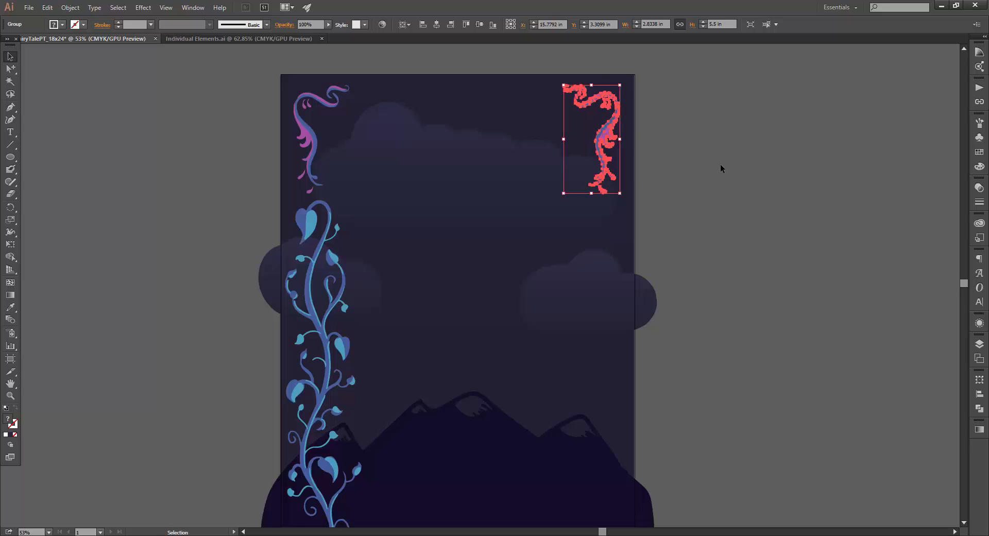
left_click(42, 75)
Select every shape sharing the vine's darker blue fill and recolor them to C 100, M 28, Y 70, K 26.
left_click_drag(10, 68, 41, 84)
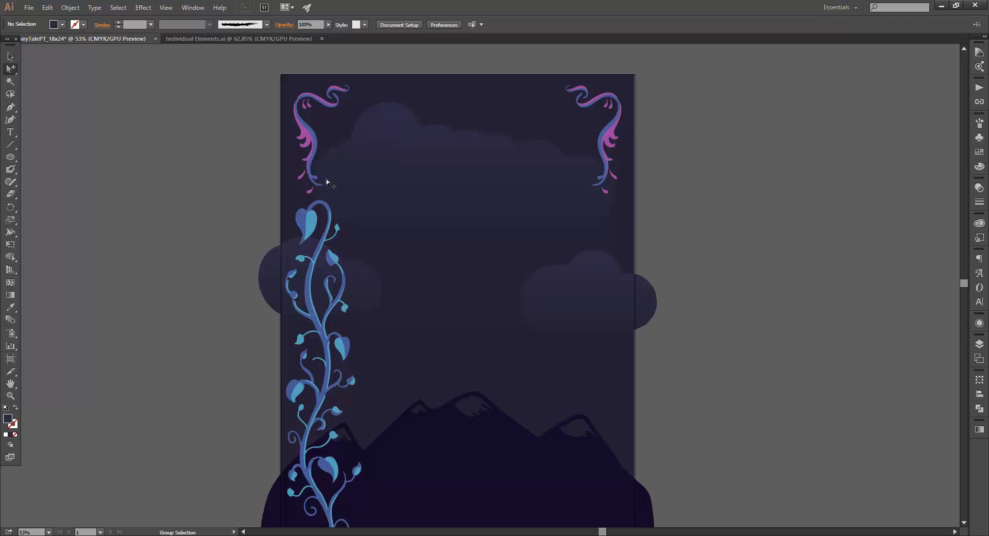
left_click(309, 302)
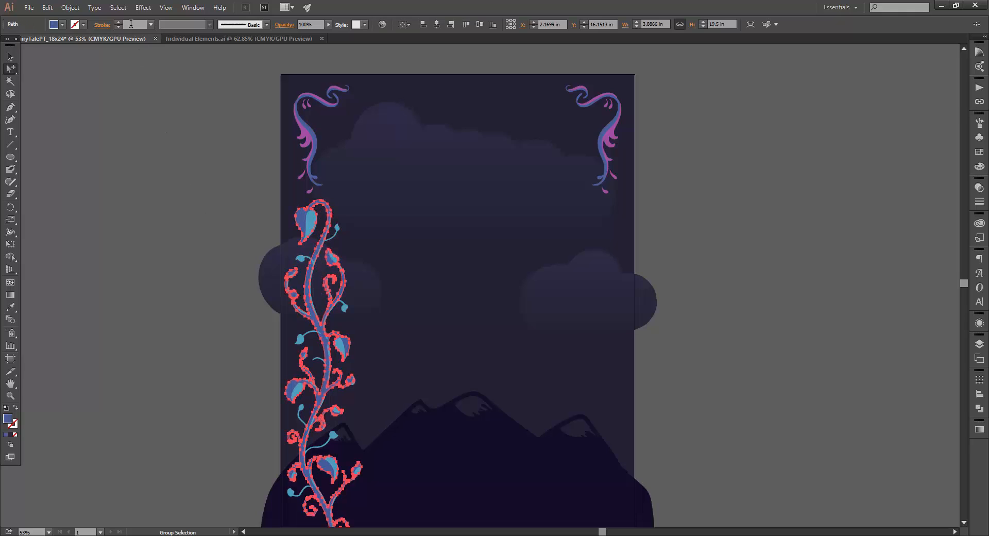
left_click(117, 8)
mouse_move(137, 108)
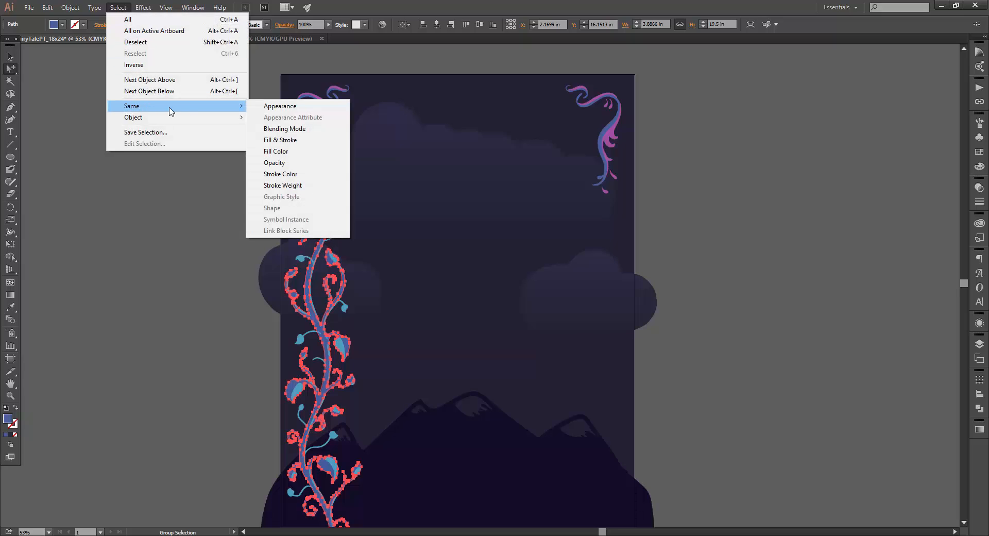
left_click(292, 151)
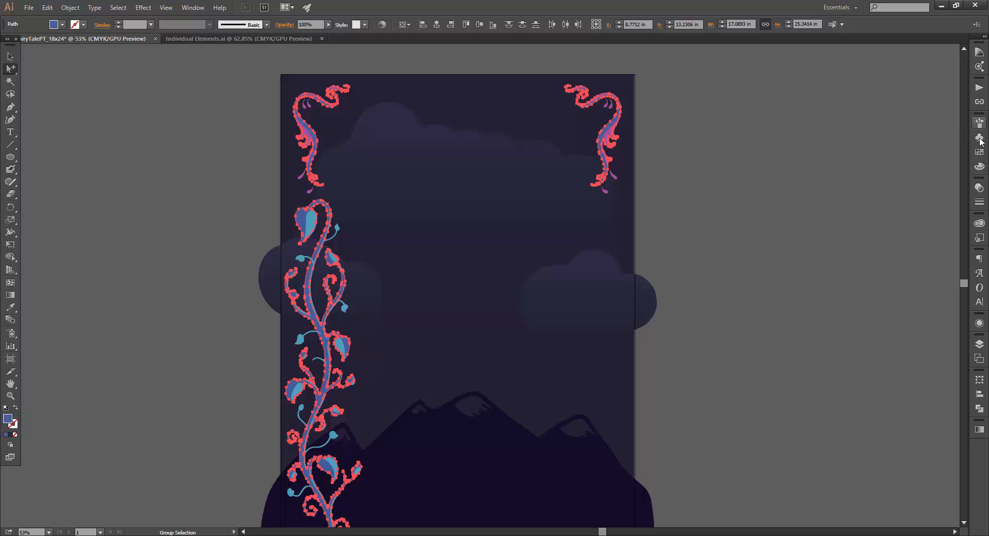
left_click(978, 168)
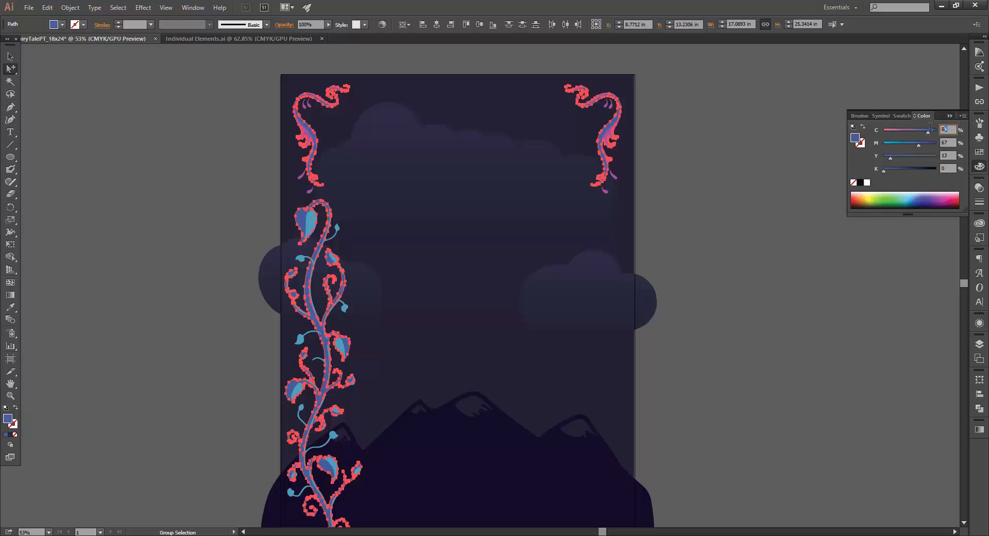
type("100")
key("Tab")
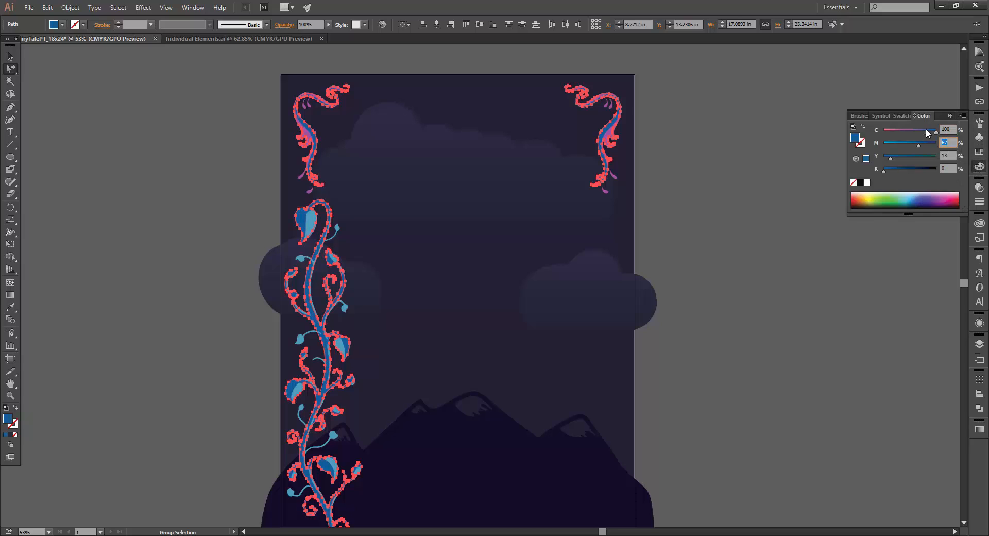
type("28")
key("Tab")
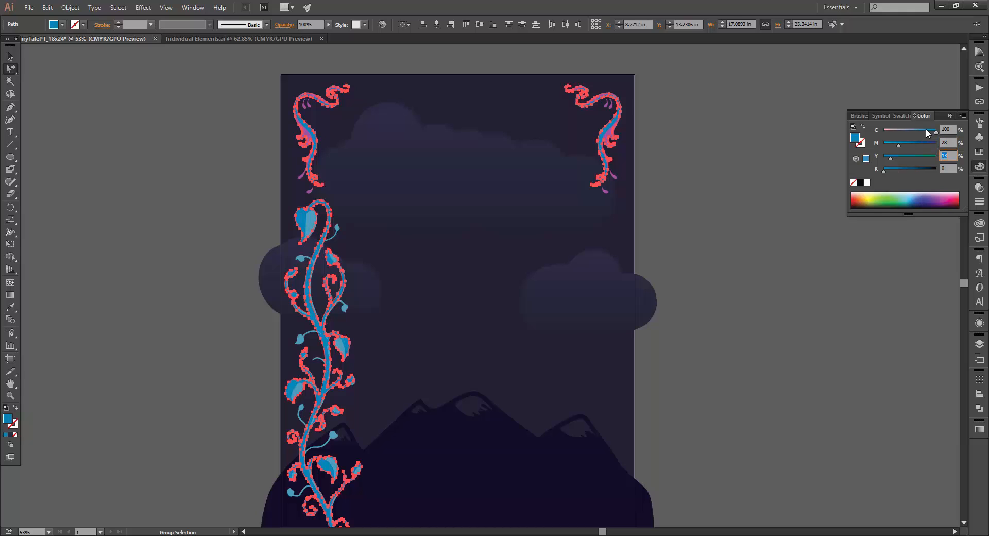
key("Tab")
type("26")
key("Tab")
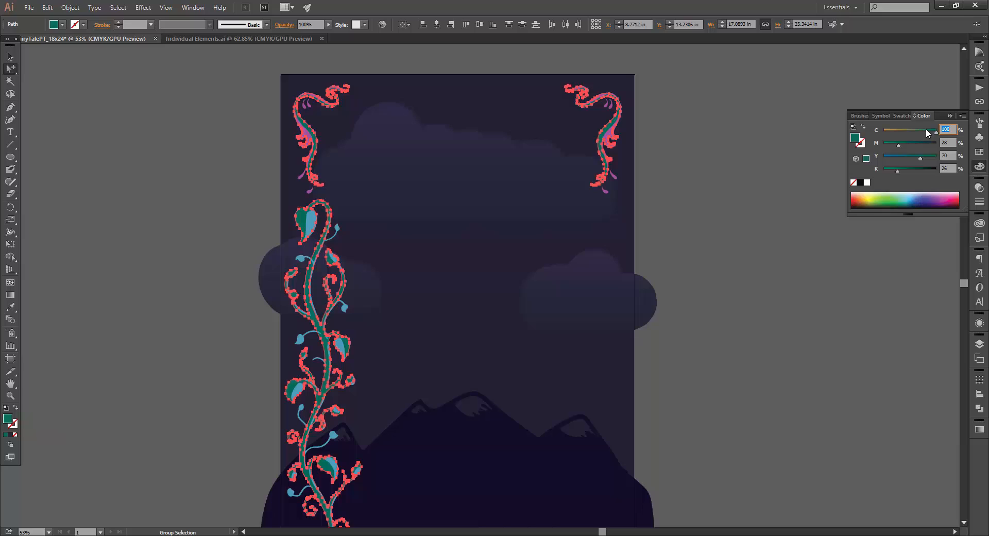
Save the current green fill as a new swatch named Dark Green.
left_click(978, 153)
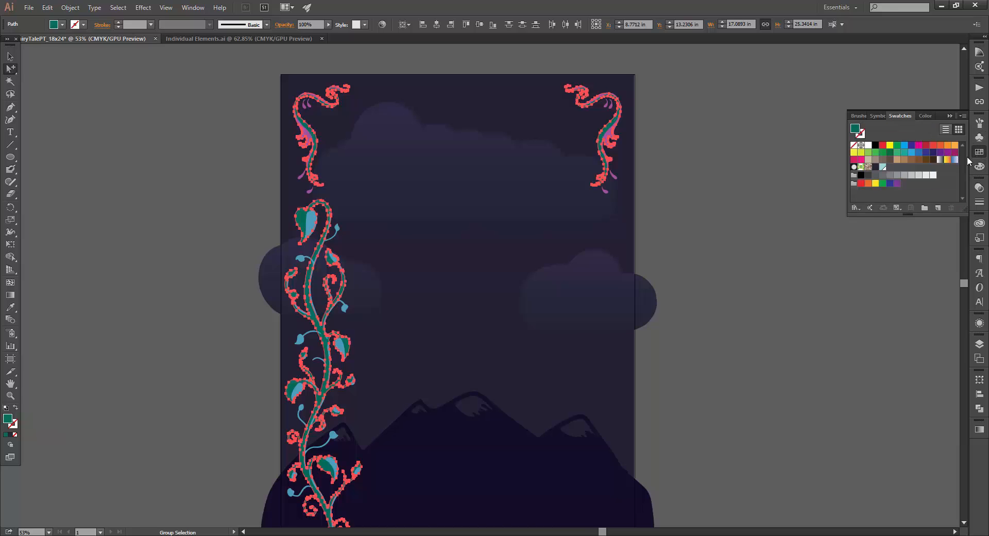
left_click(938, 207)
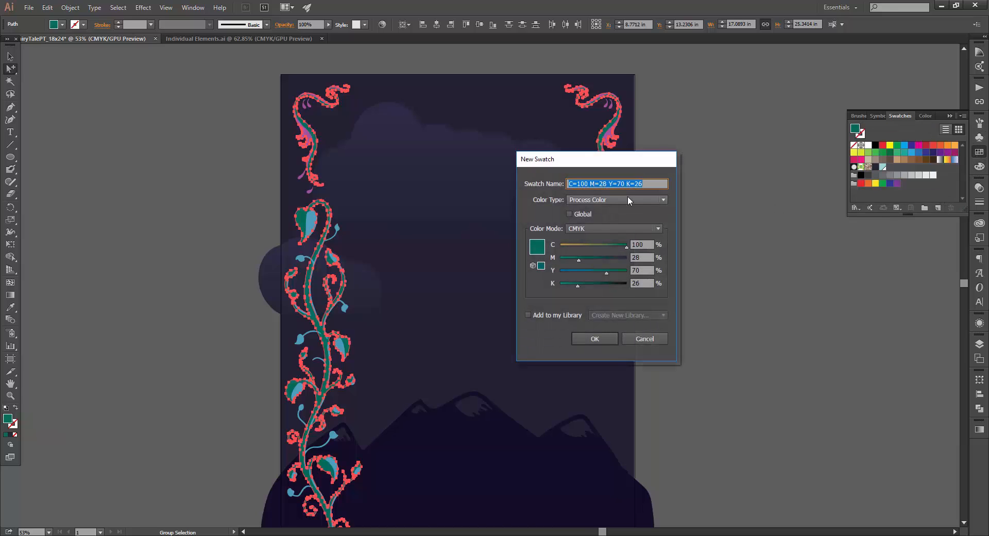
type("Dark Green")
left_click(597, 340)
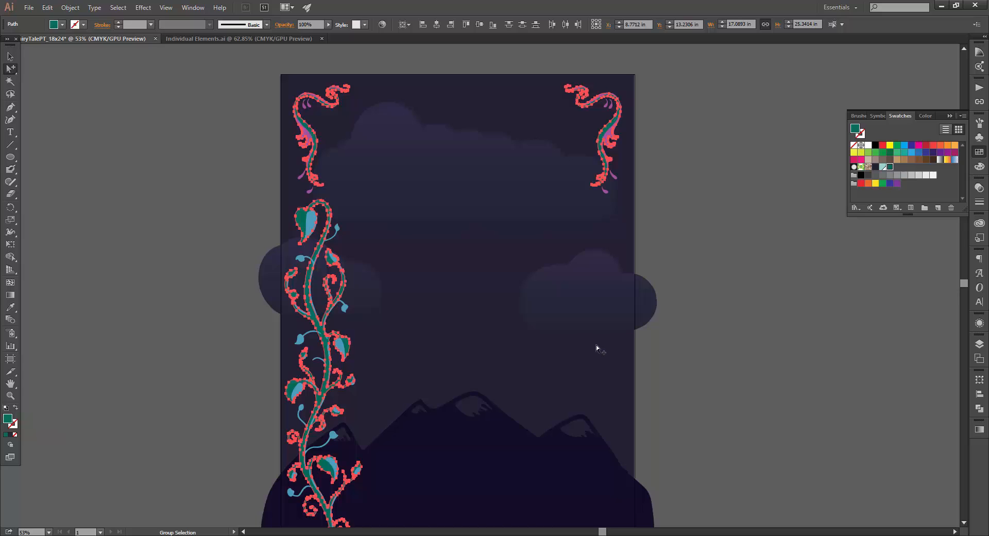
Select every shape sharing the vine's lighter blue fill and recolor them to C 100, M 28, Y 70, K 0.
left_click(307, 225)
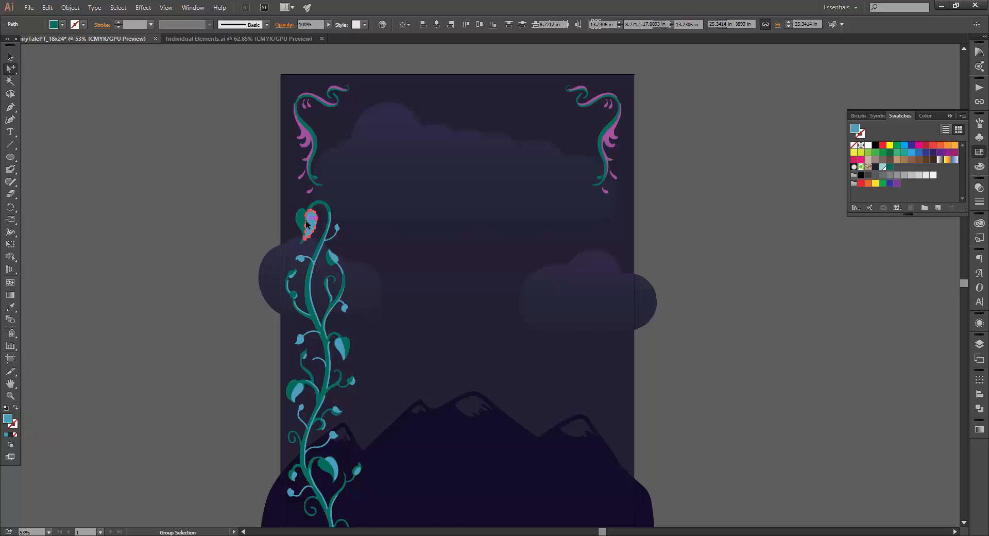
left_click(118, 7)
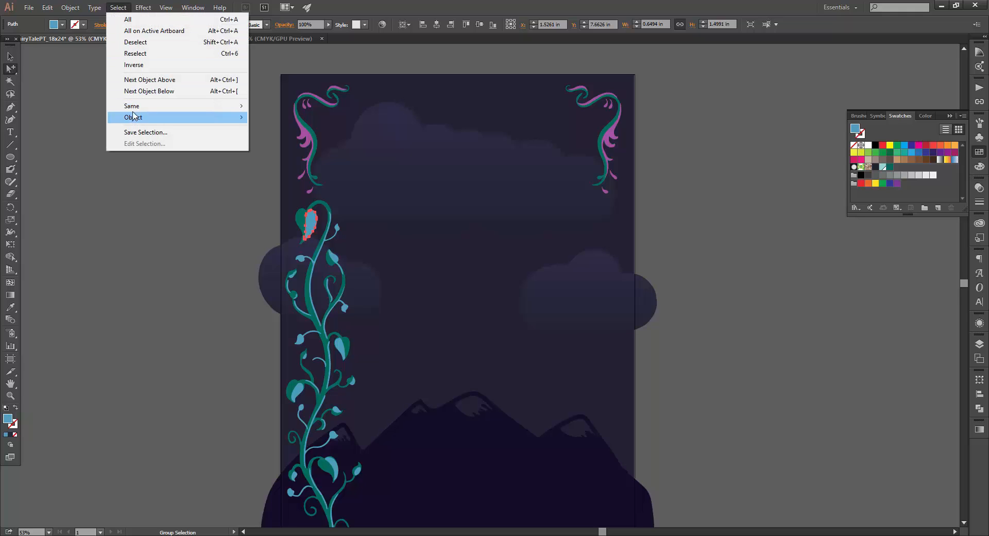
mouse_move(137, 107)
left_click(267, 151)
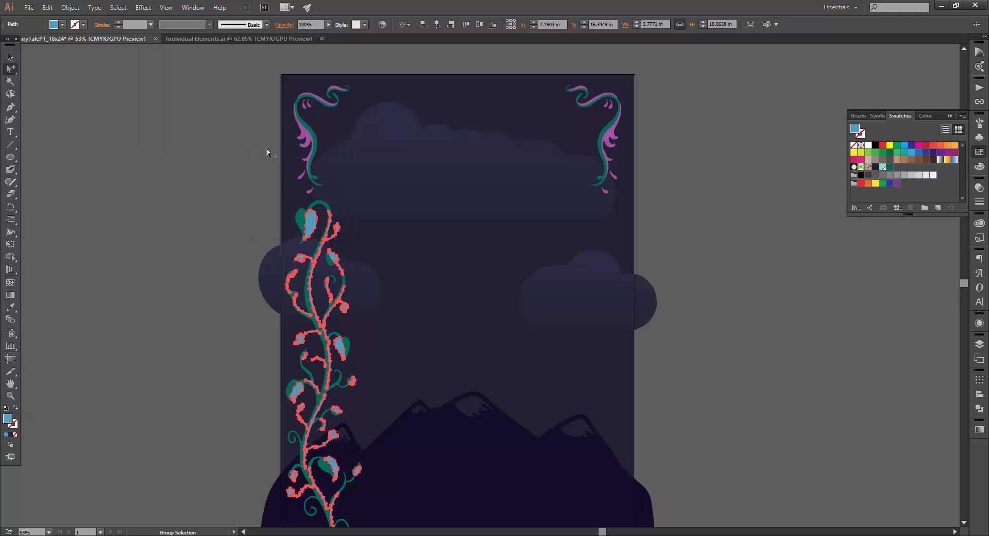
left_click(979, 166)
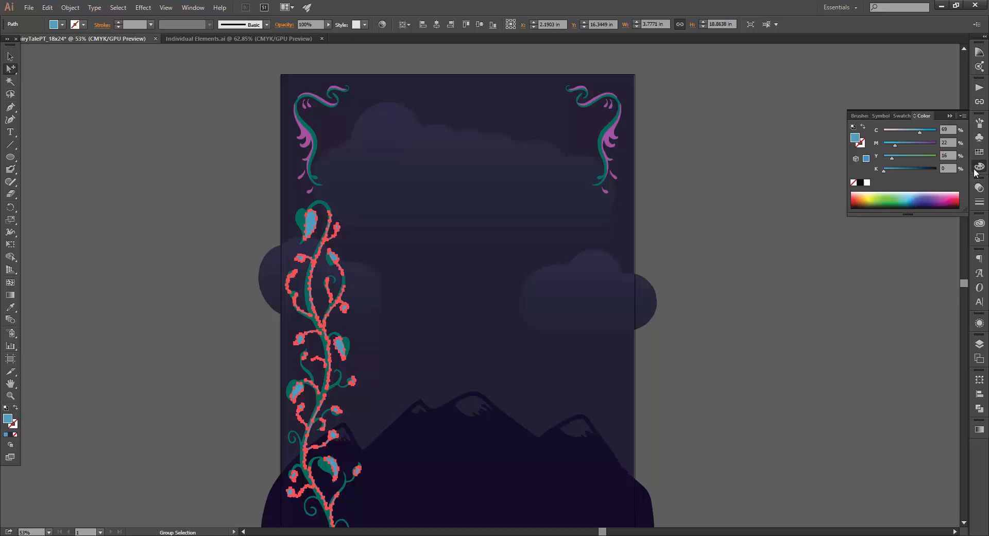
left_click(941, 129)
type("2")
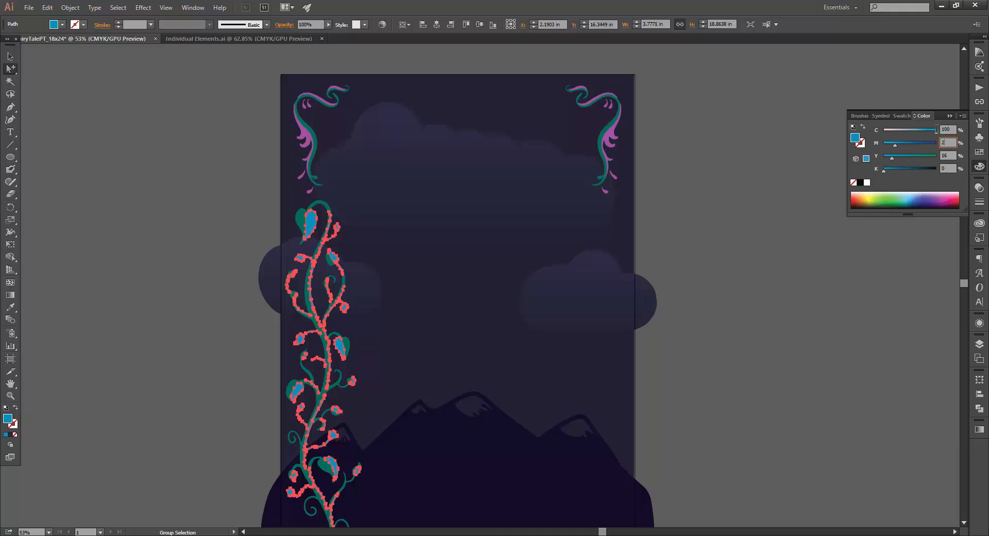
type("70")
key("Tab")
key("Tab")
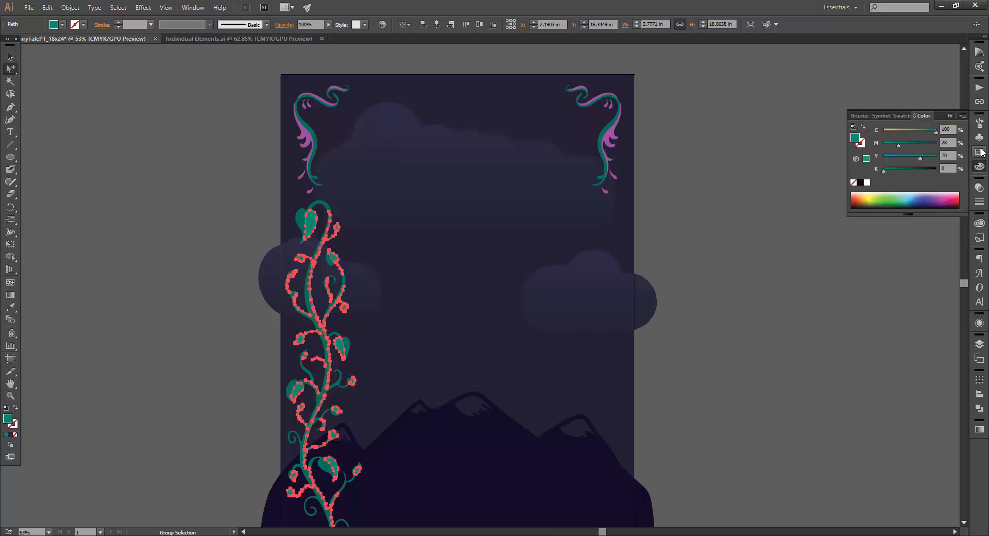
Save the current fill as a new swatch named Light Green.
left_click(979, 152)
left_click(938, 207)
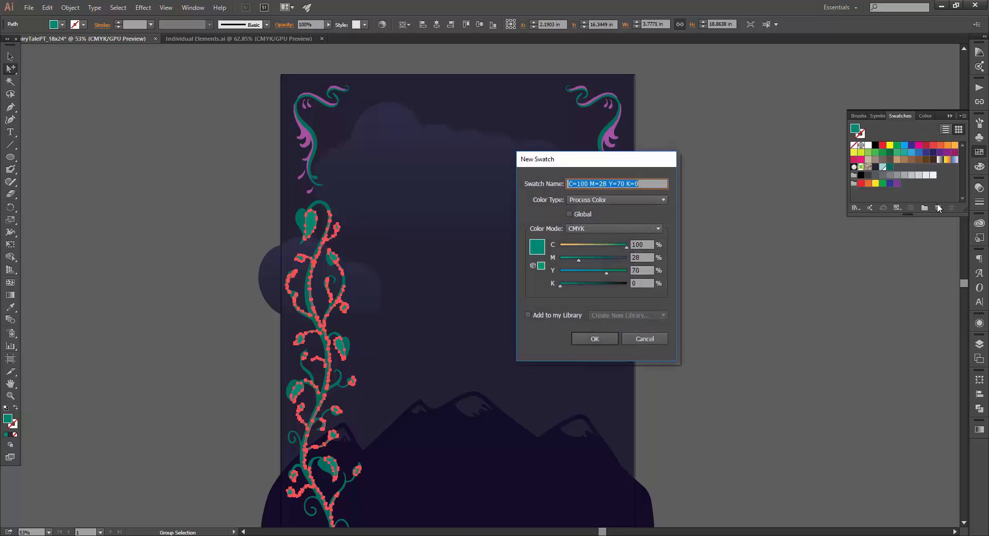
type("Light Green")
key("Return")
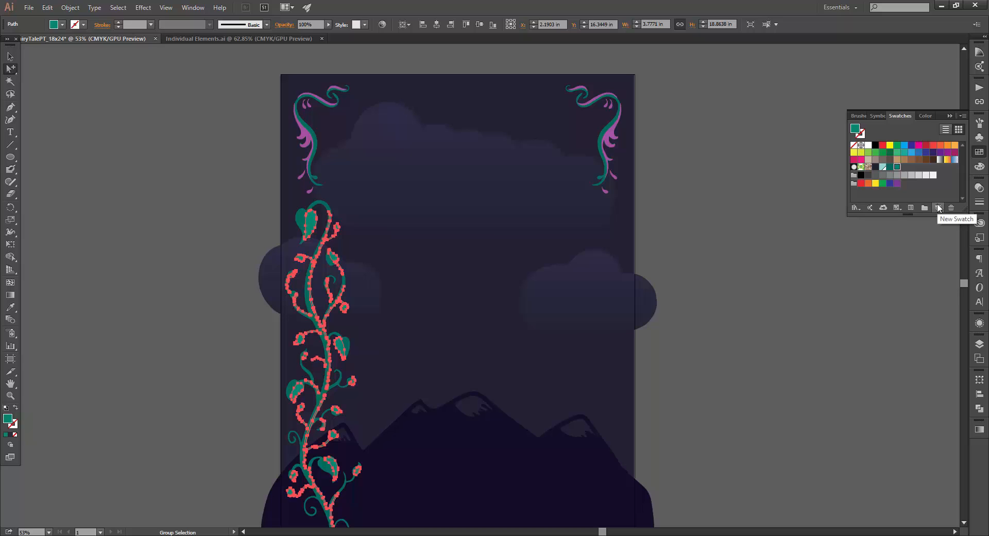
Select all shapes sharing the corner flourishes' purple fill, apply the Light Green swatch to them, and deselect.
left_click(616, 138)
left_click(126, 8)
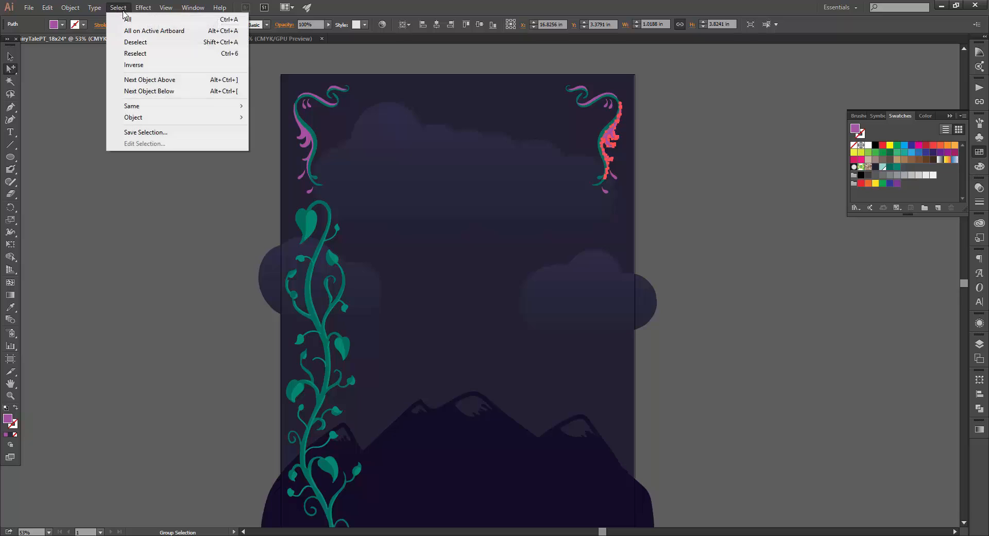
mouse_move(134, 106)
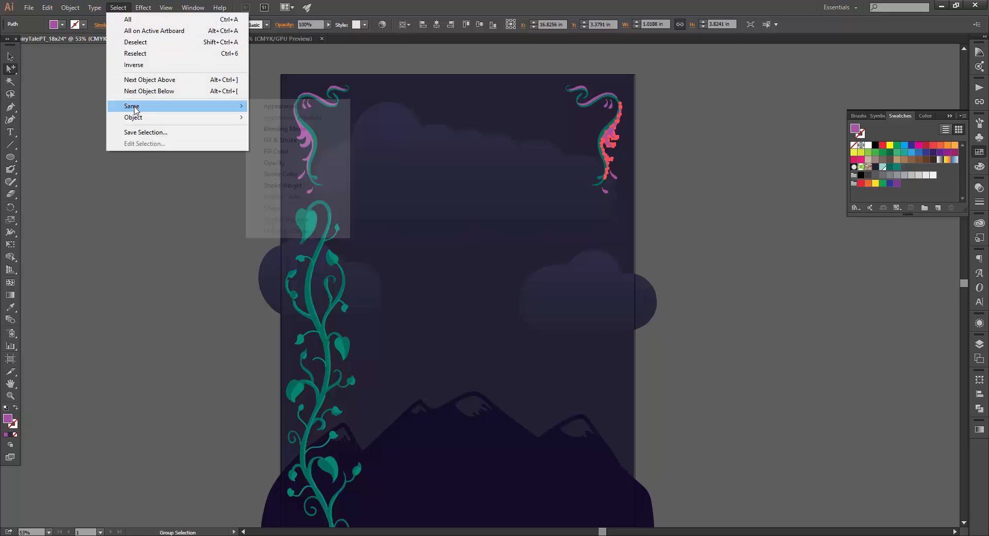
left_click(276, 150)
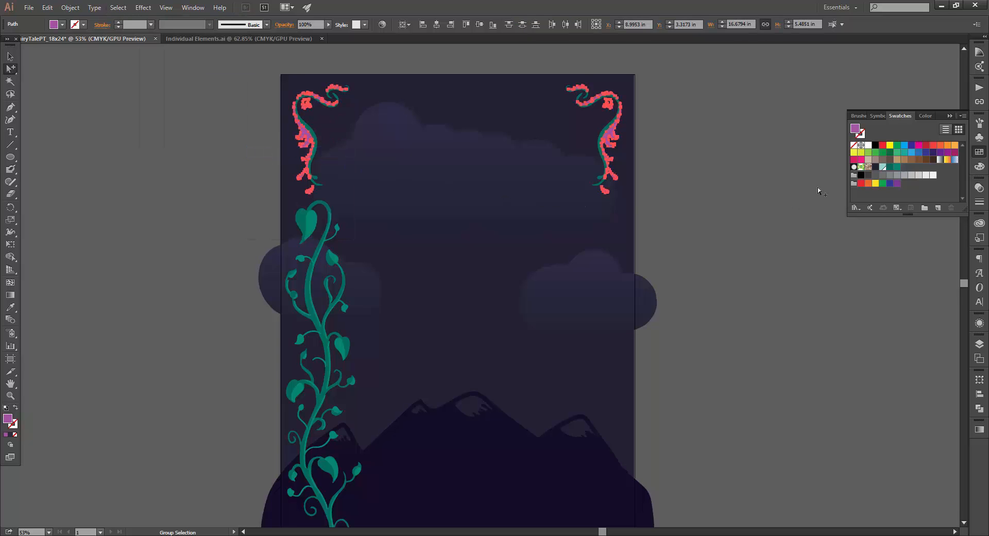
left_click(896, 166)
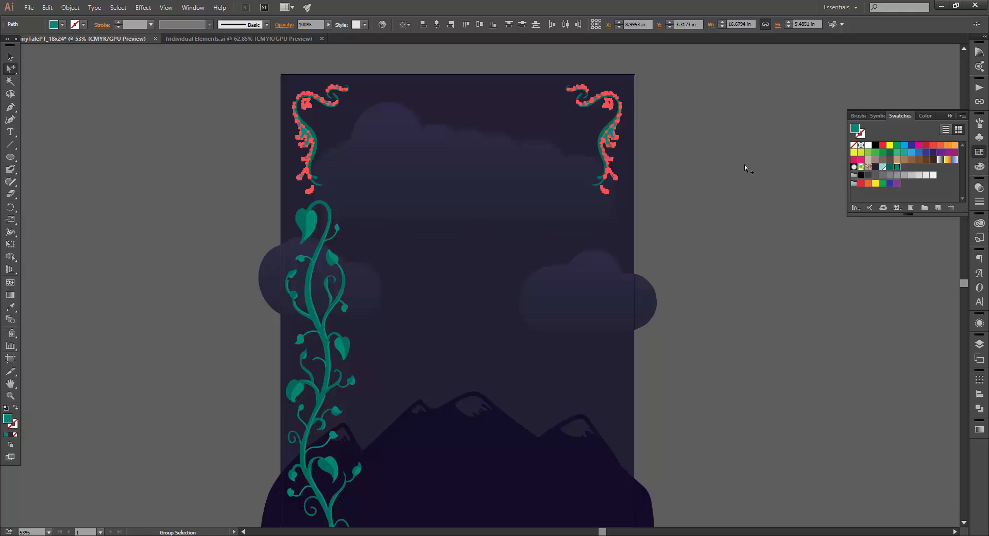
key("v")
left_click(152, 109)
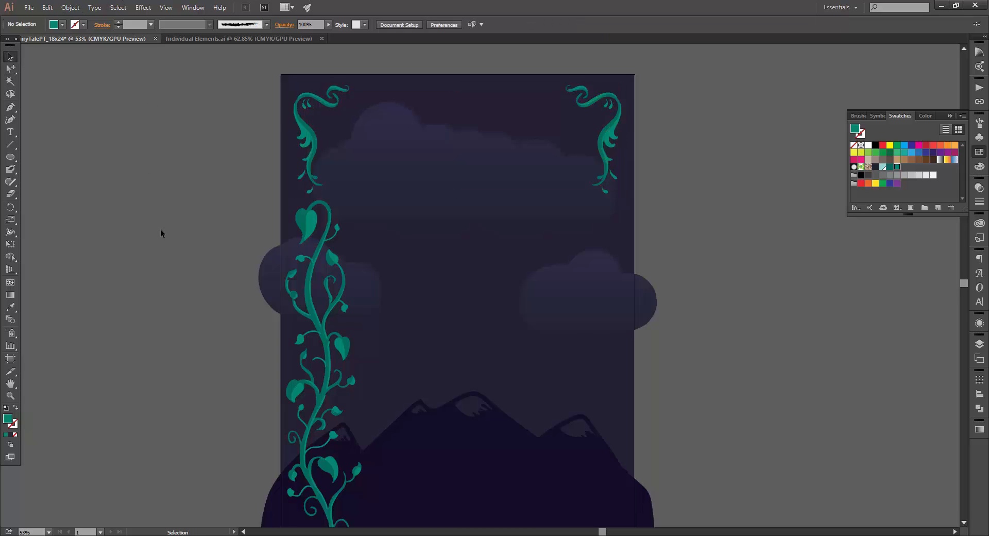
Open Fairytale_wreaths_02 from the Wreaths Shapes folder under Lisa-Glanz, Text Dividers Enhancers, AI CS-CC in the vector bundle.
key("alt+Tab")
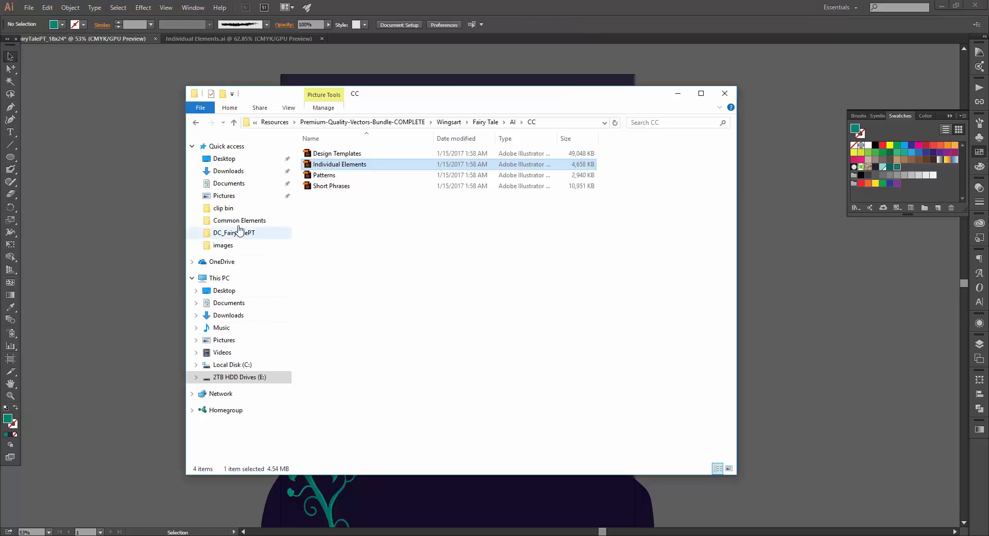
left_click(196, 123)
left_click(196, 124)
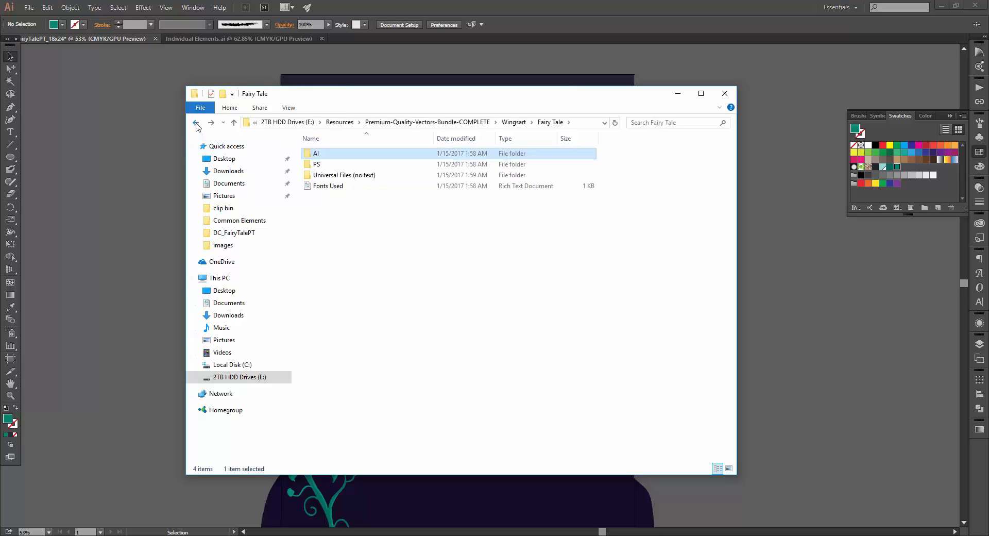
left_click(196, 123)
left_click(196, 124)
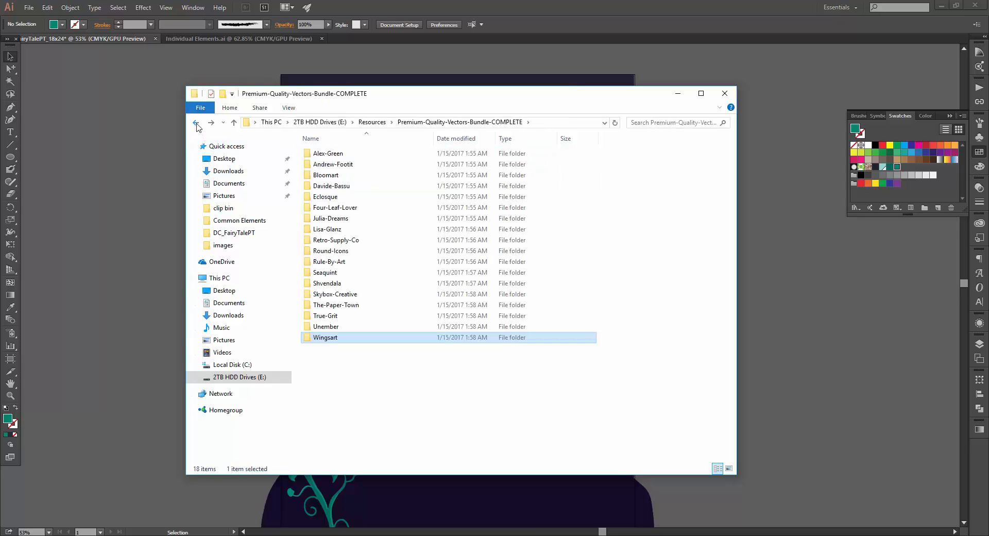
double_click(336, 233)
double_click(336, 155)
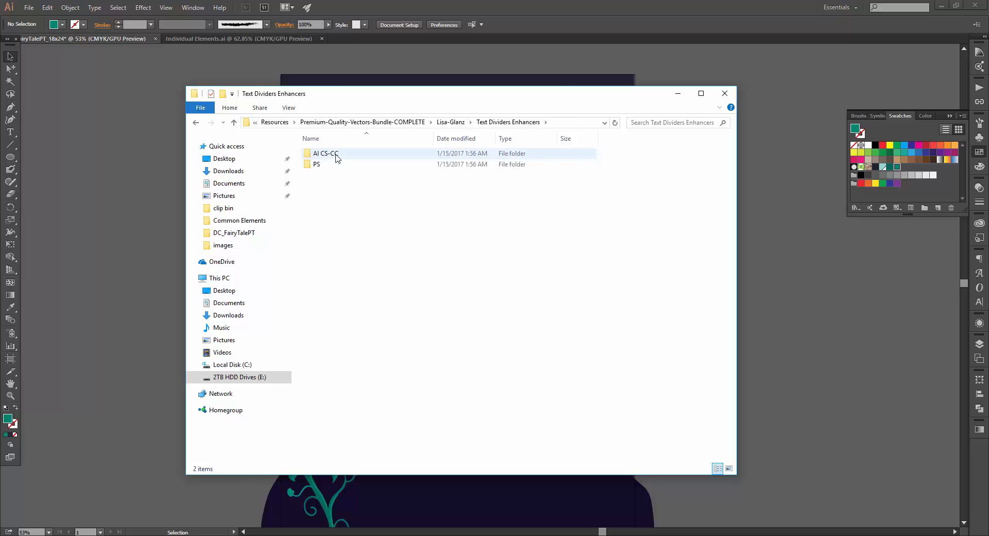
double_click(336, 154)
double_click(337, 175)
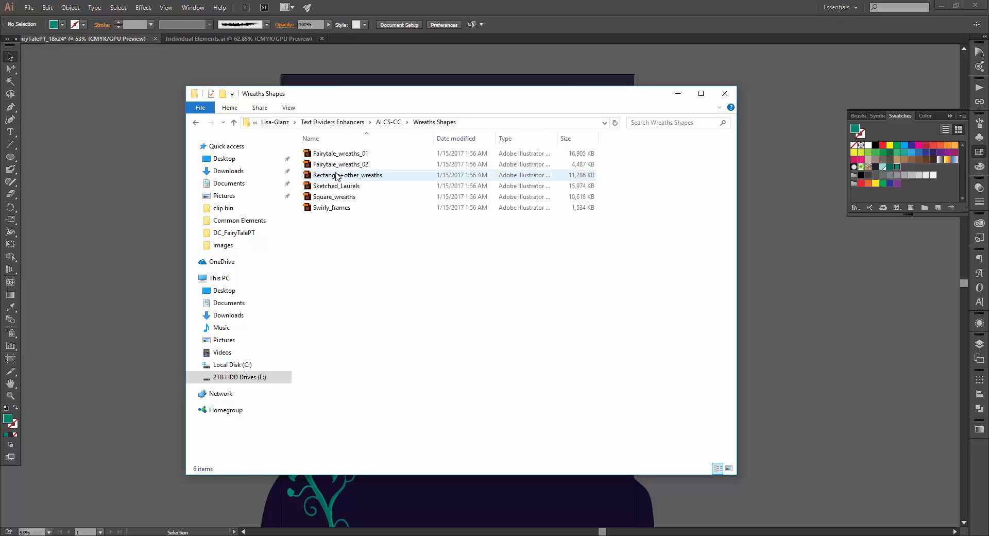
double_click(336, 175)
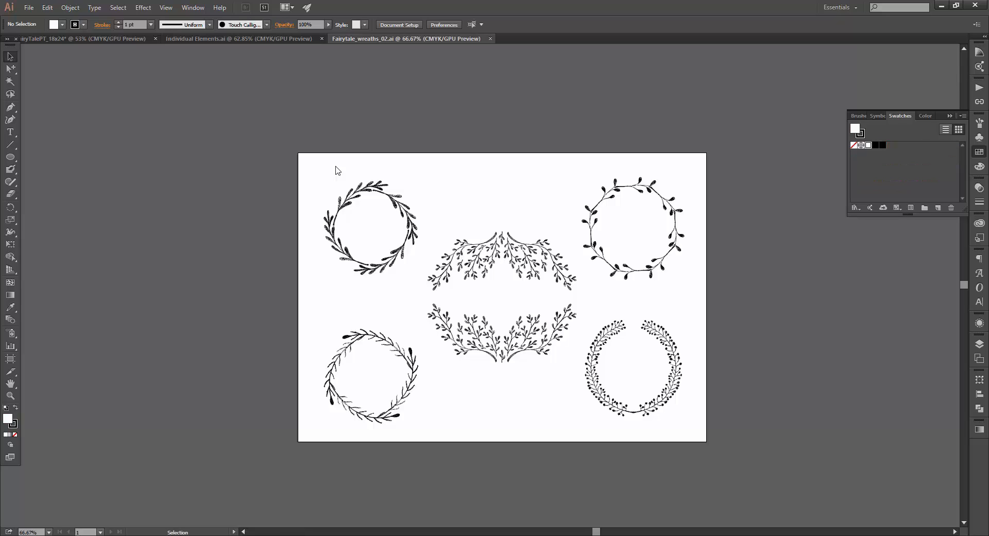
Copy only the upper-left branch of the central wreath, paste it into the poster, and group it.
left_click(17, 72)
left_click_drag(421, 220, 498, 289)
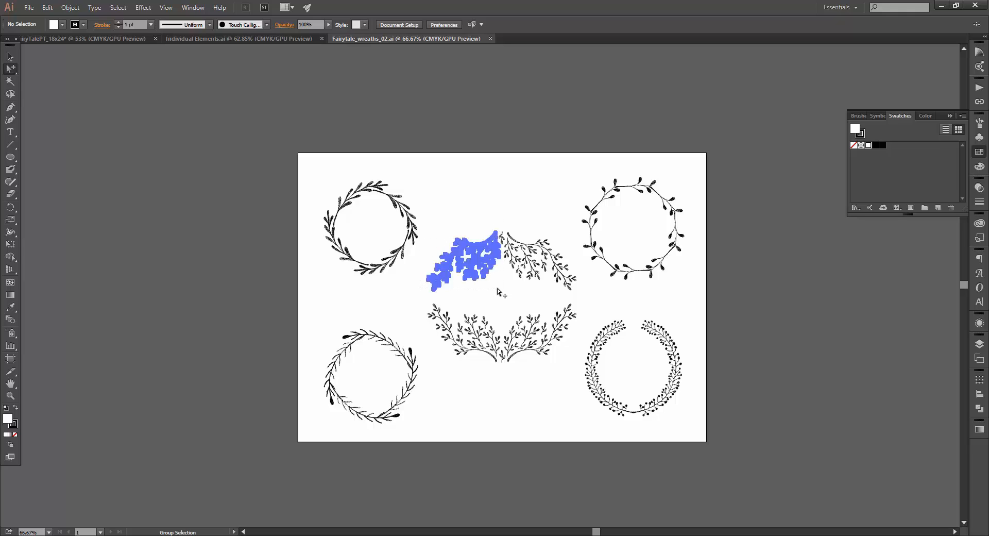
left_click(10, 56)
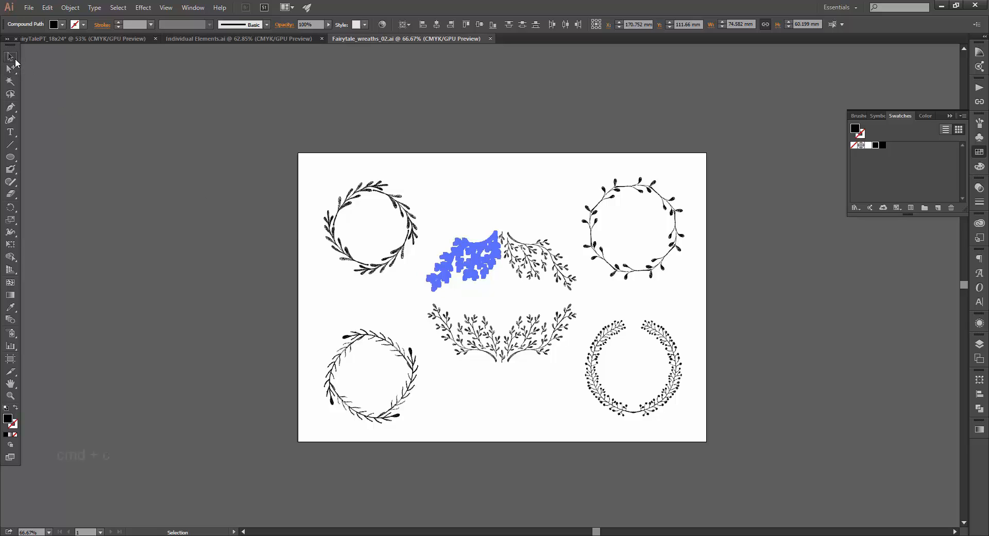
key("ctrl+c")
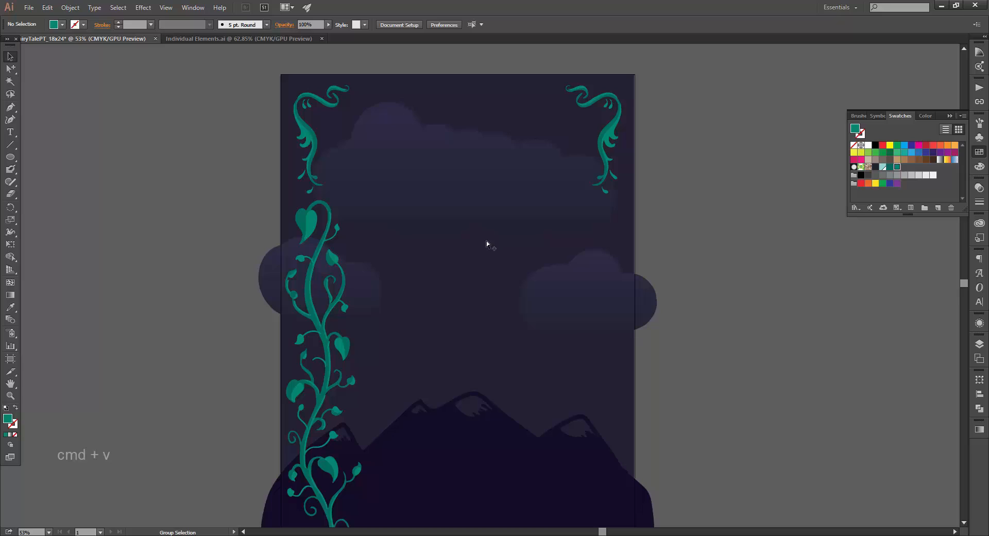
key("ctrl+v")
key("ctrl+g")
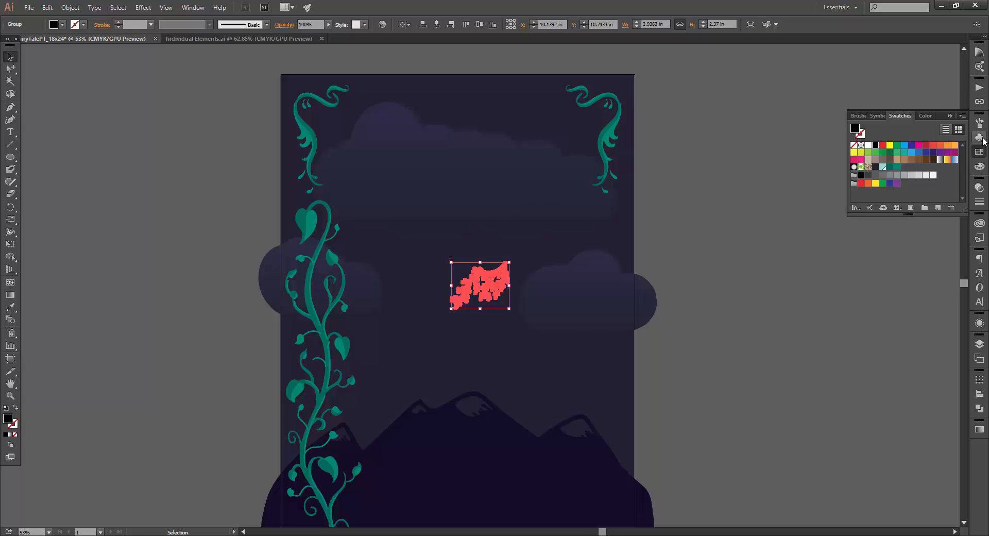
Recolor the pasted branch to C 75, M 28, Y 70, K 0.
left_click(979, 166)
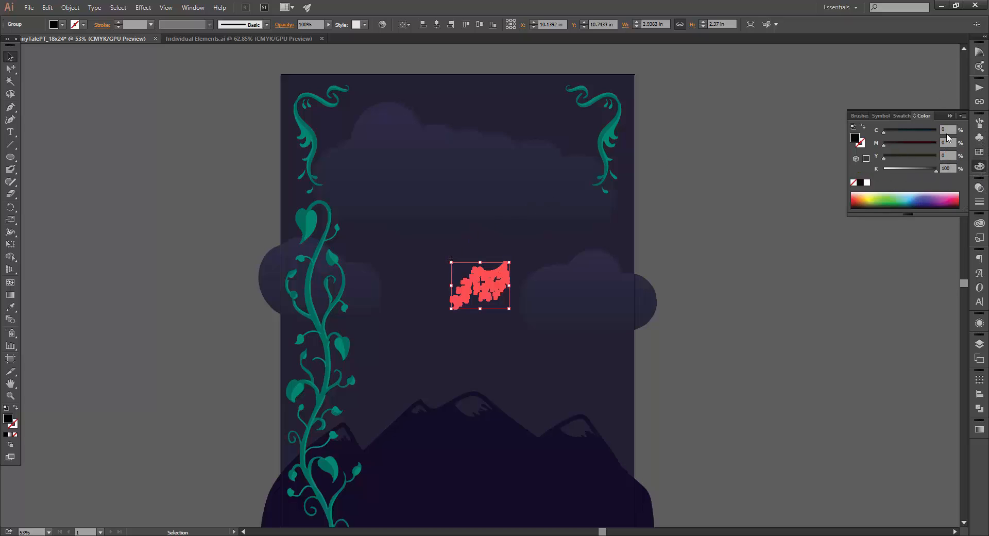
left_click(946, 130)
key("Tab")
type("28")
key("Tab")
type("70")
key("Tab")
type("0")
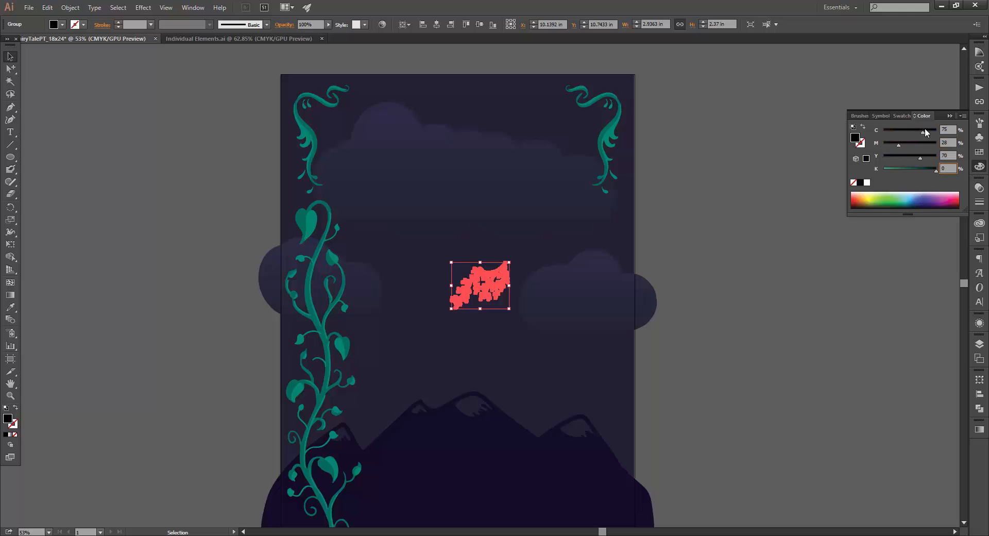
key("Tab")
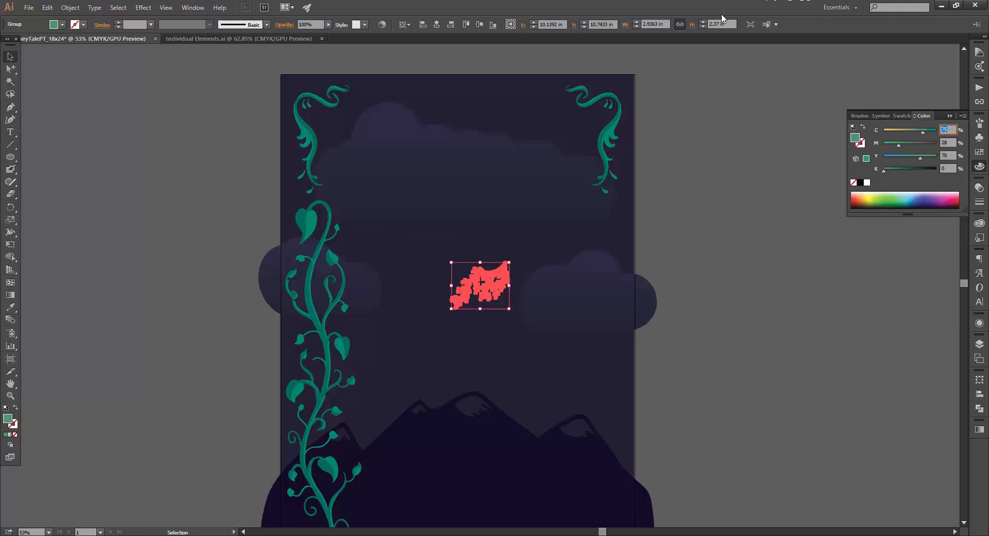
Scale the branch proportionally to 5 in wide and rotate it 180° so its stem points to the lower left.
double_click(658, 20)
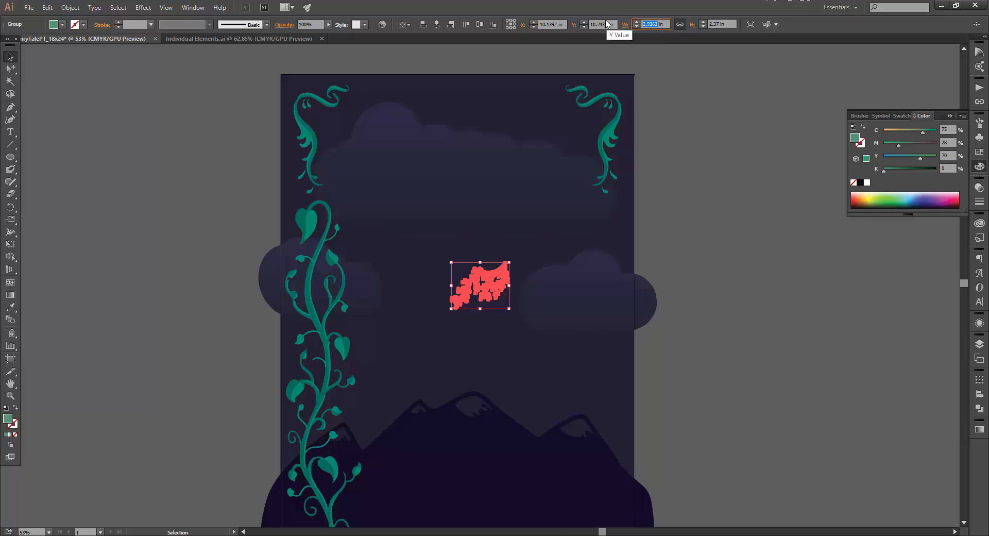
type("5")
key("Return")
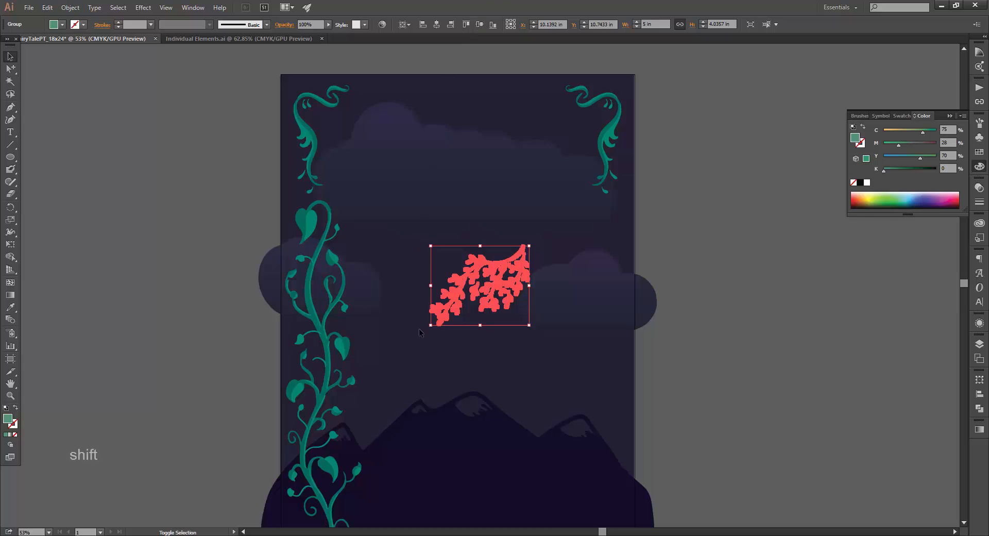
left_click_drag(425, 329, 535, 228)
Move the branch to the base of the vine, at about X 5.37 in, Y 23.46 in, and deselect it.
key("space")
left_click_drag(574, 376, 638, 262)
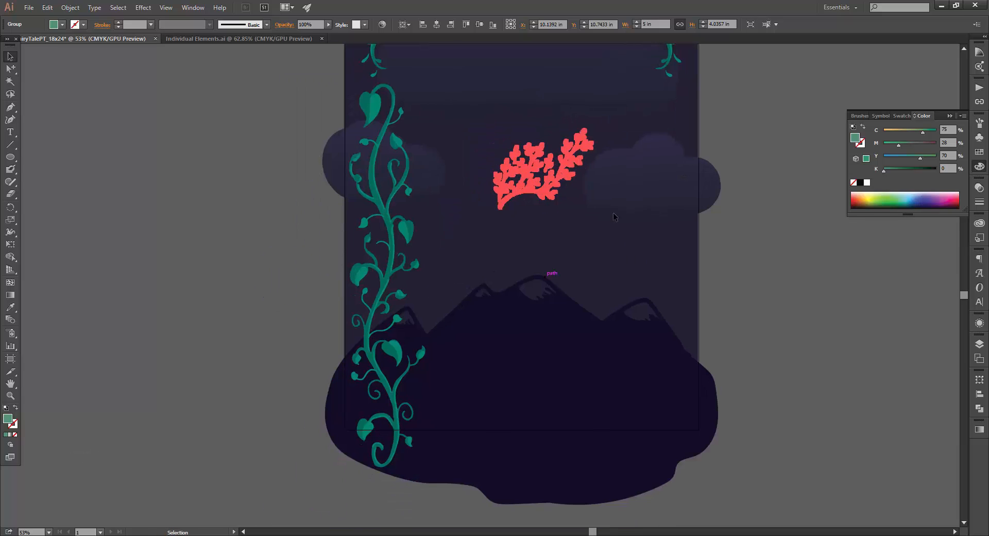
left_click(594, 144)
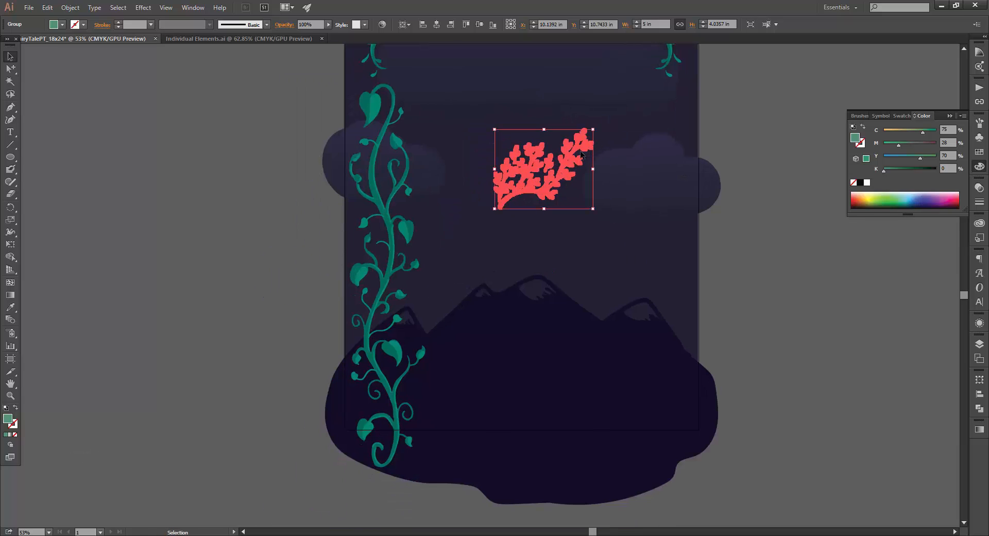
left_click_drag(586, 150, 493, 397)
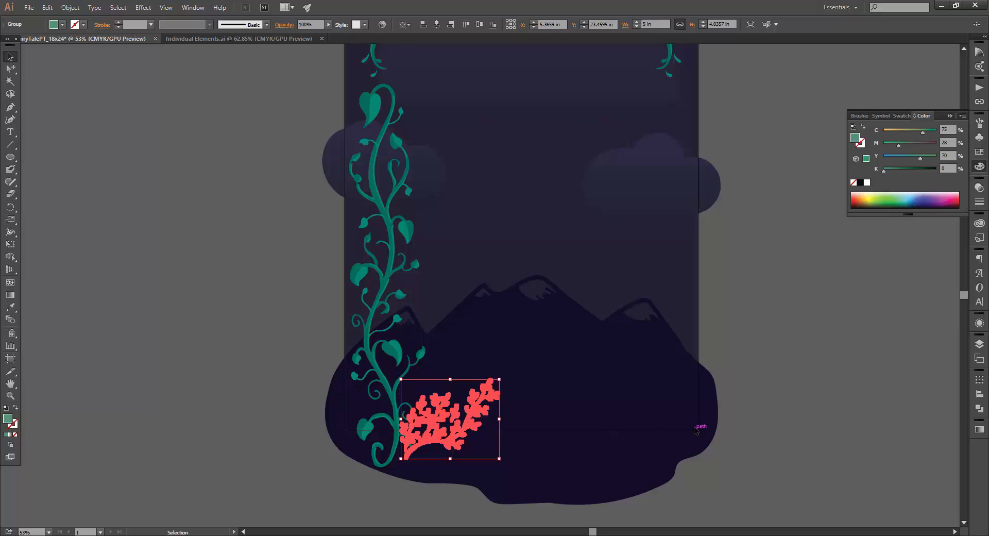
left_click(766, 397)
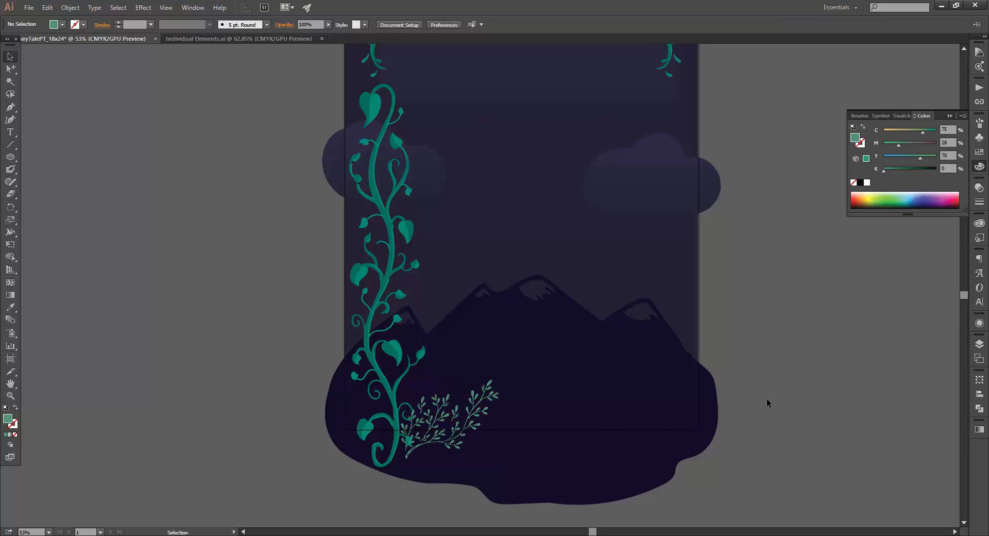
left_click_drag(618, 272, 568, 330)
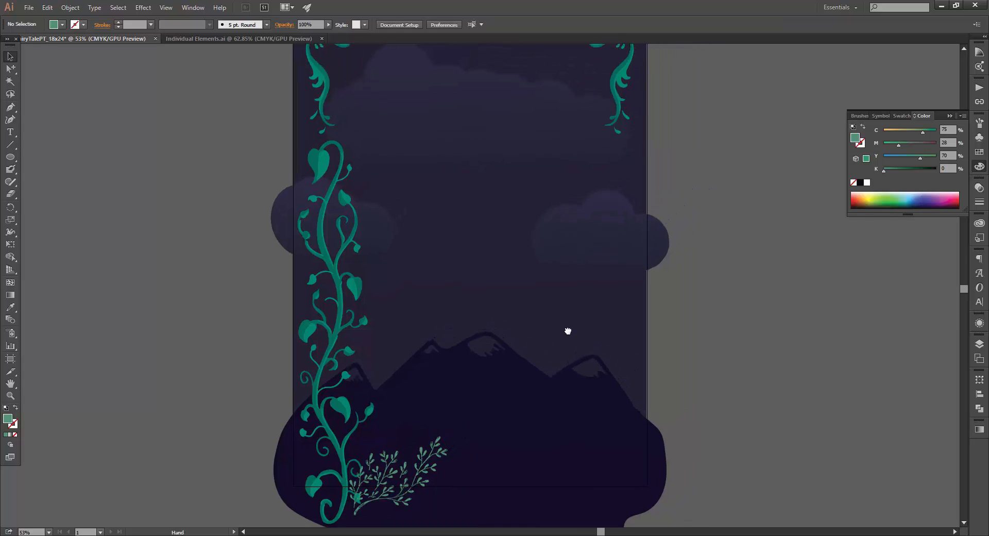
Copy the yellow-and-green leafy sprig beside the small white flowers in Individual Elements.ai and paste it into the poster.
left_click(210, 38)
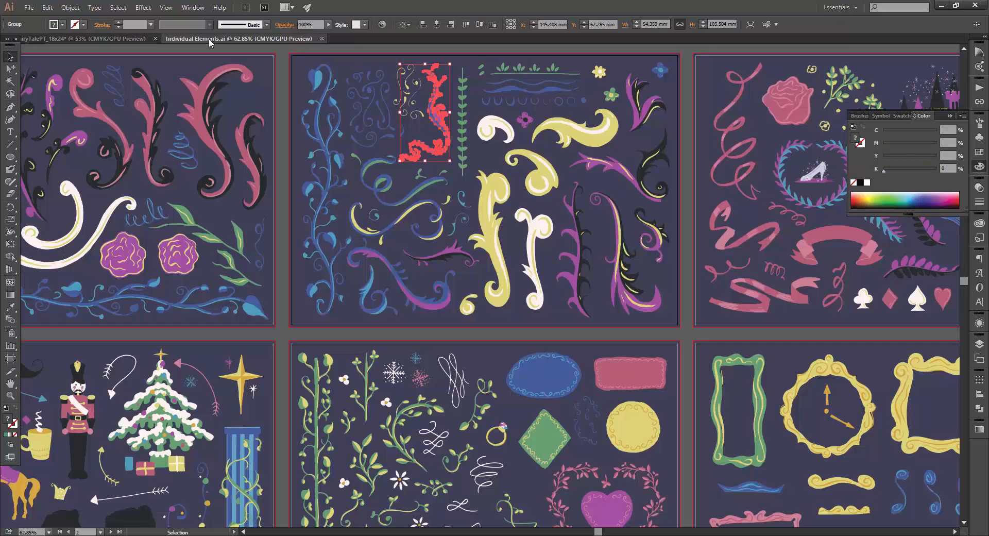
left_click_drag(446, 411, 469, 288)
key("ctrl+v")
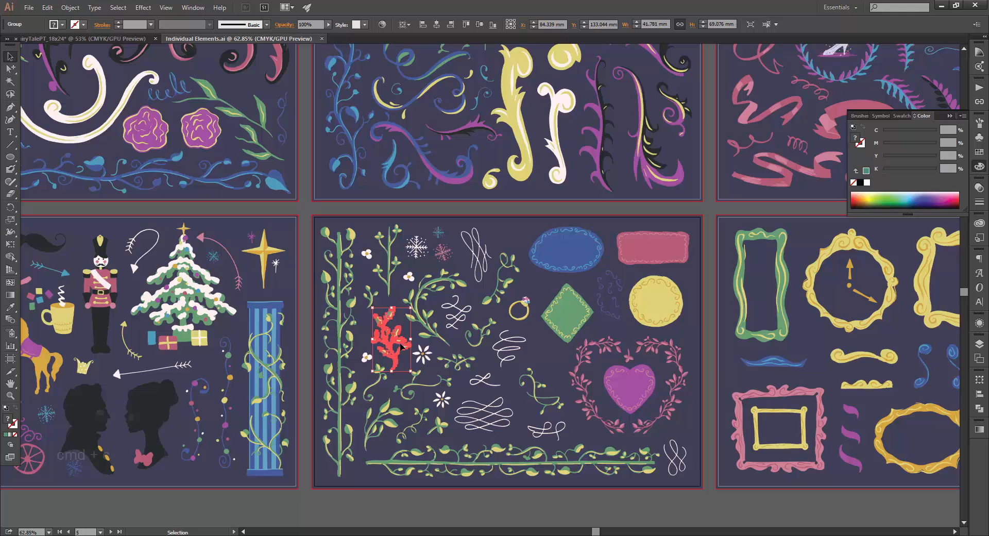
key("ctrl+c")
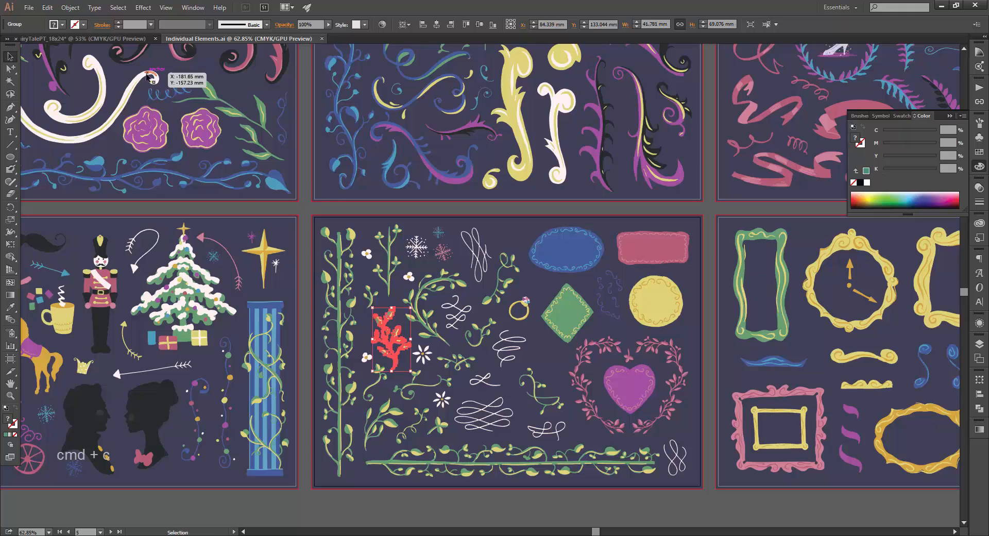
left_click(104, 37)
key("ctrl+v")
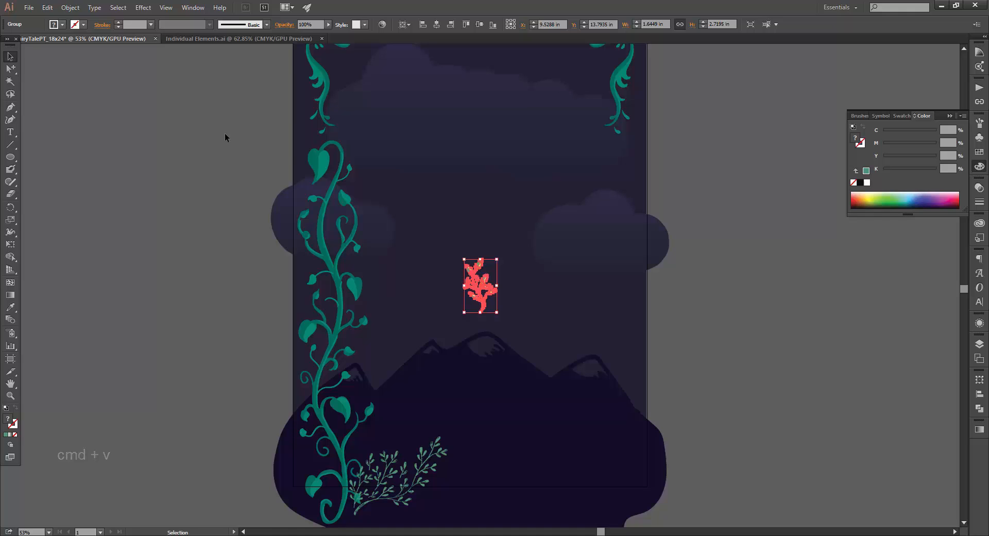
Recolor the pasted sprig's green base shape with the dark green swatch used for the vine.
left_click(10, 71)
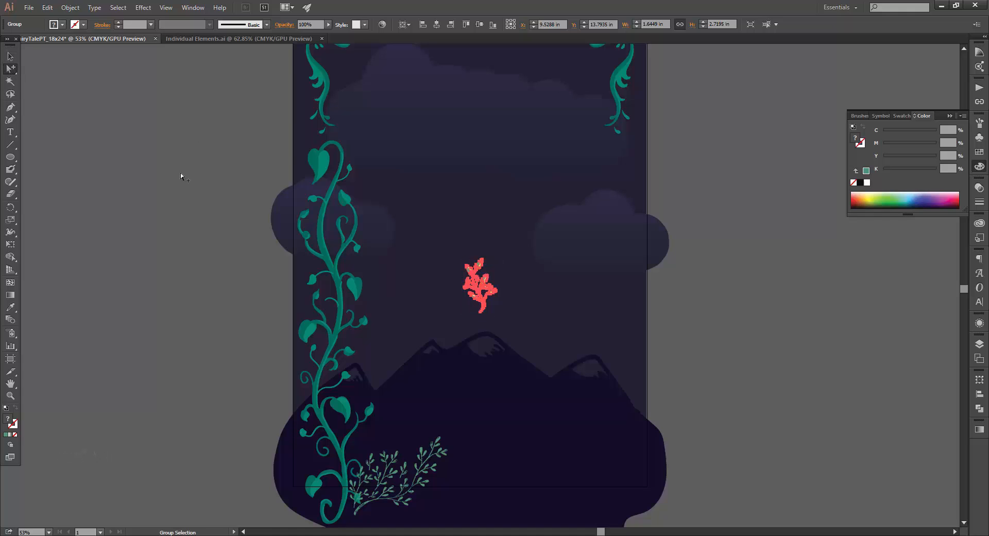
left_click(180, 172)
key("z")
left_click_drag(477, 276, 637, 274)
left_click(11, 71)
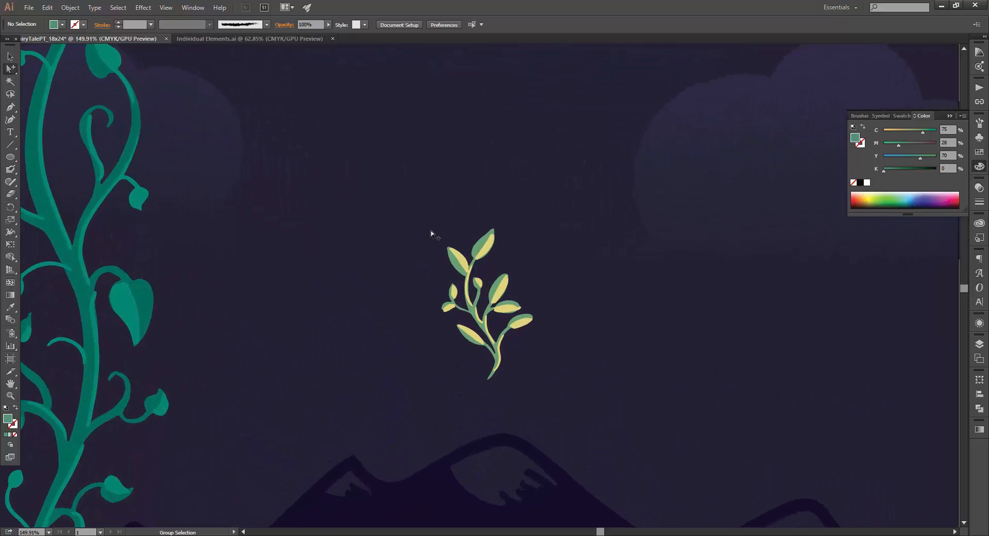
left_click(490, 304)
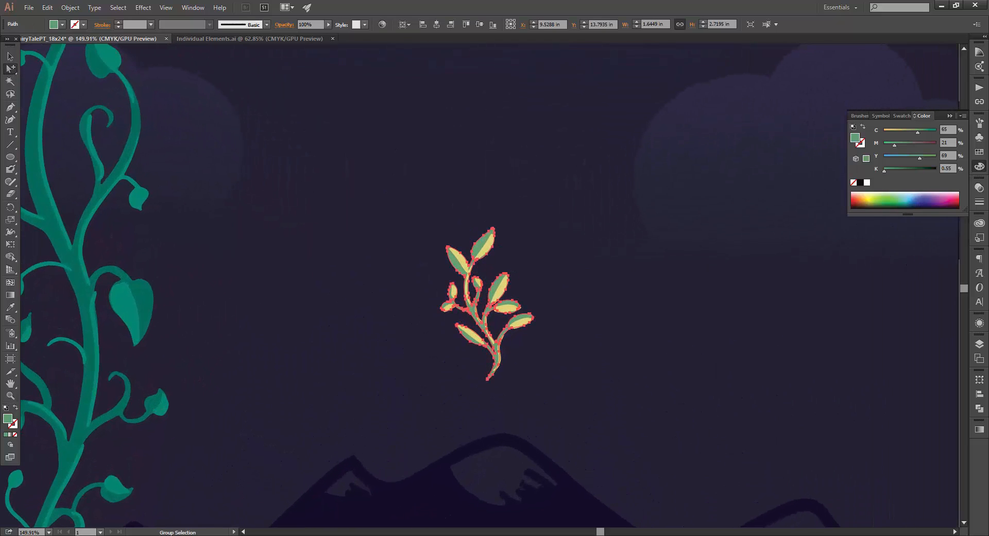
left_click(979, 152)
left_click(889, 167)
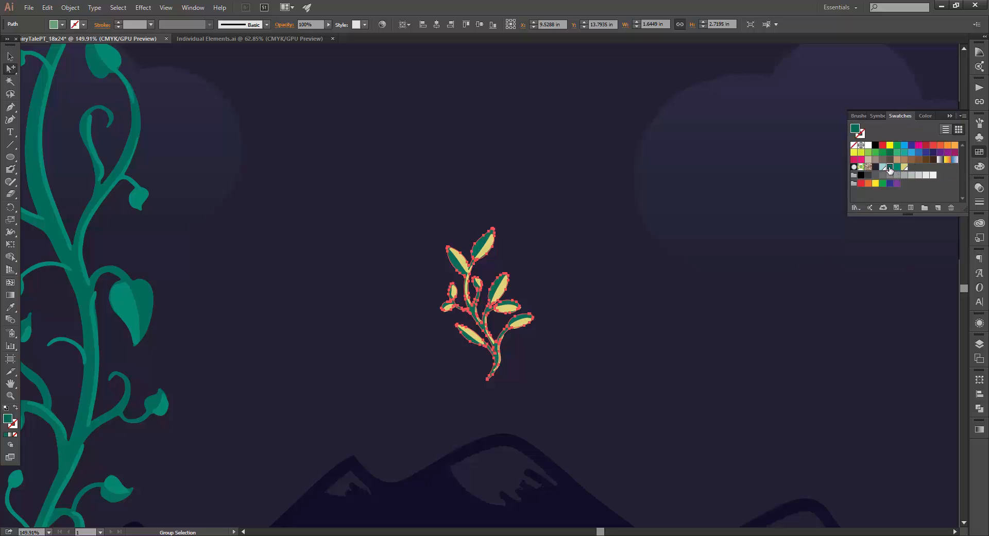
Select all yellow highlights on the sprig by matching fill color and recolor them with the lighter green vine swatch.
left_click(486, 247)
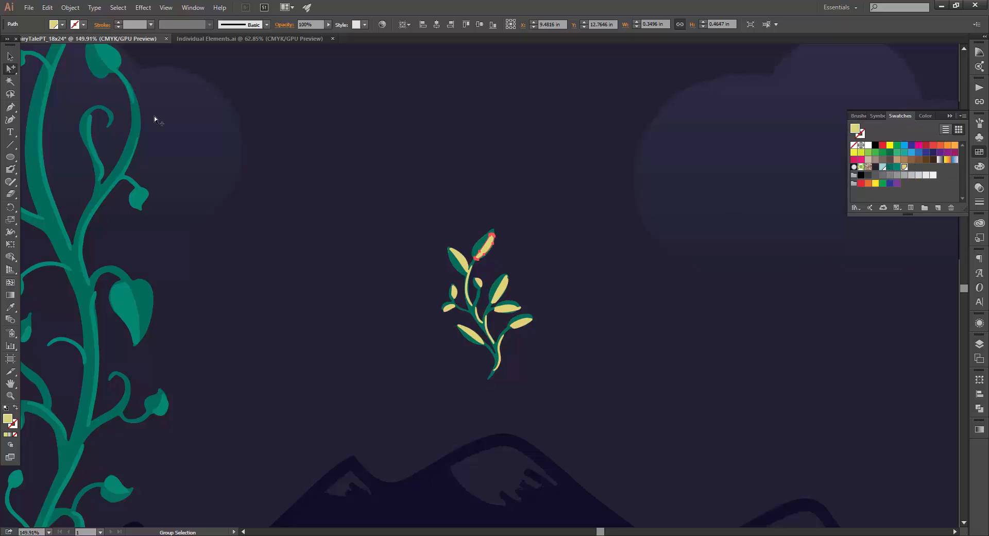
left_click(113, 7)
mouse_move(155, 106)
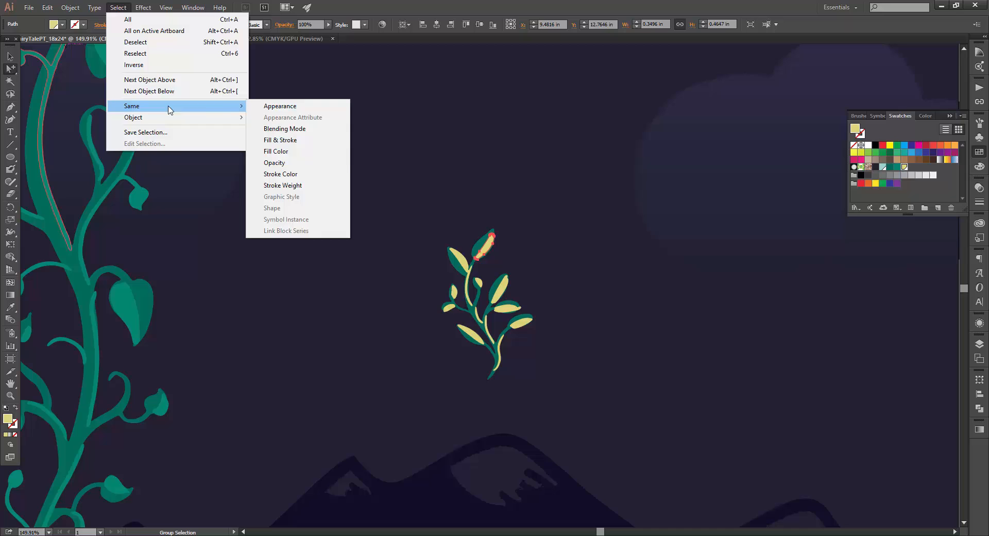
left_click(287, 151)
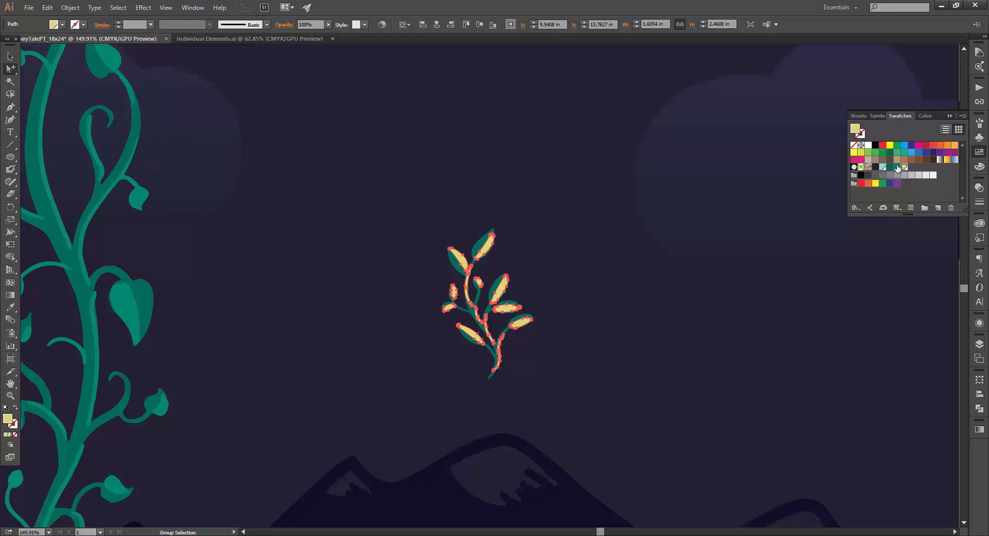
left_click(897, 167)
Select the whole sprig group and scale it proportionally to 4.5 in tall.
left_click(11, 56)
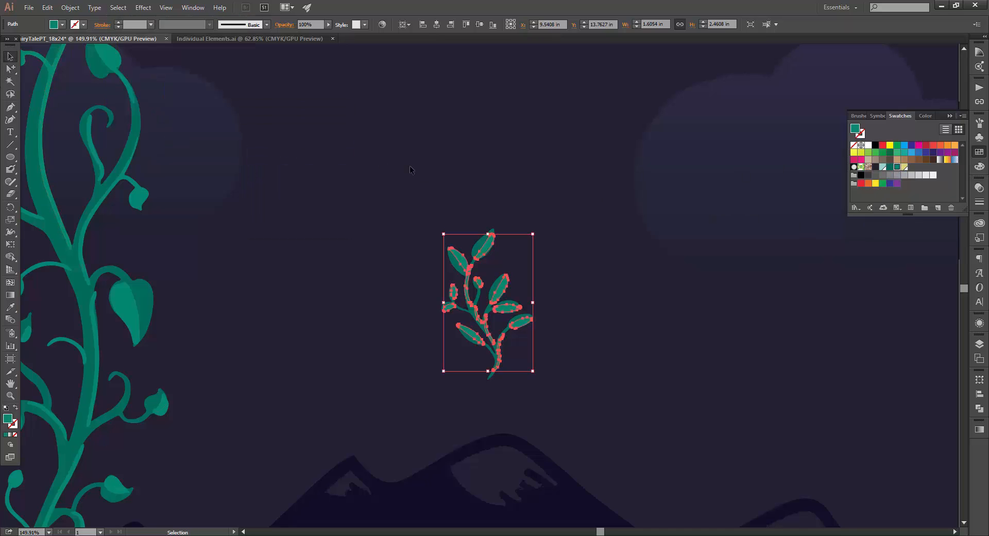
left_click(412, 171)
left_click(490, 236)
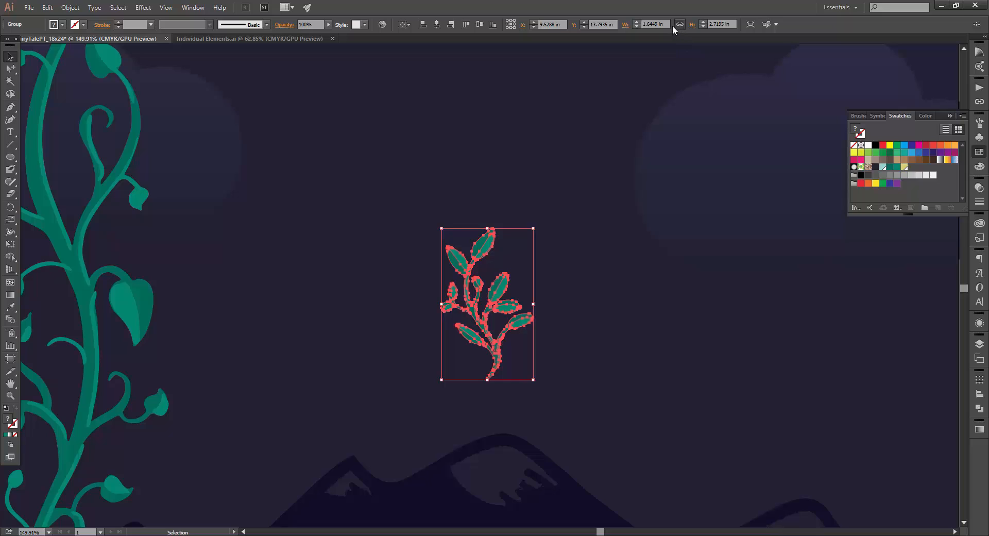
left_click_drag(724, 24, 675, 26)
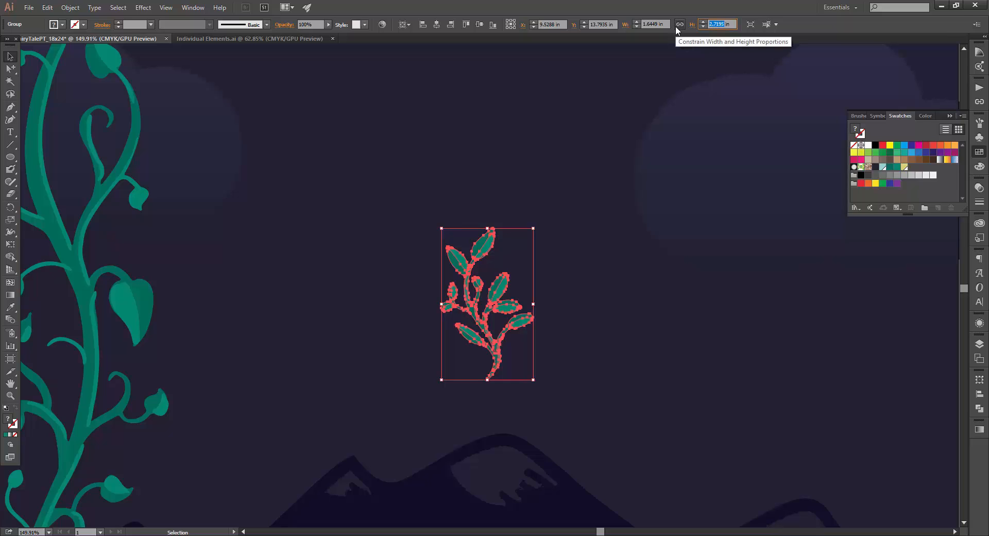
type("4.5")
key("Return")
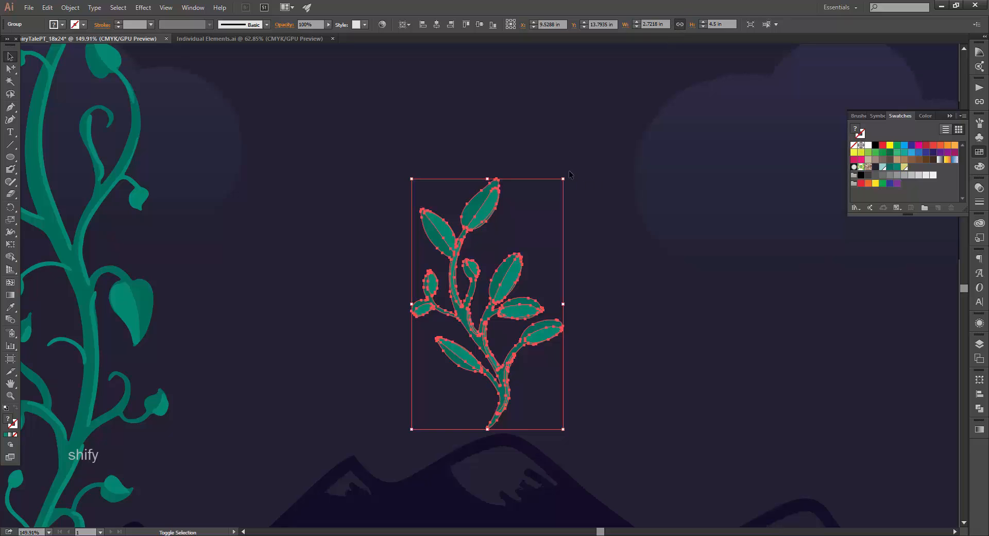
Rotate the sprig 90° clockwise and place it beside the first branch, at about X 8.34 in, Y 23.92 in, deselected.
left_click_drag(568, 175, 640, 396)
key("ctrl+0")
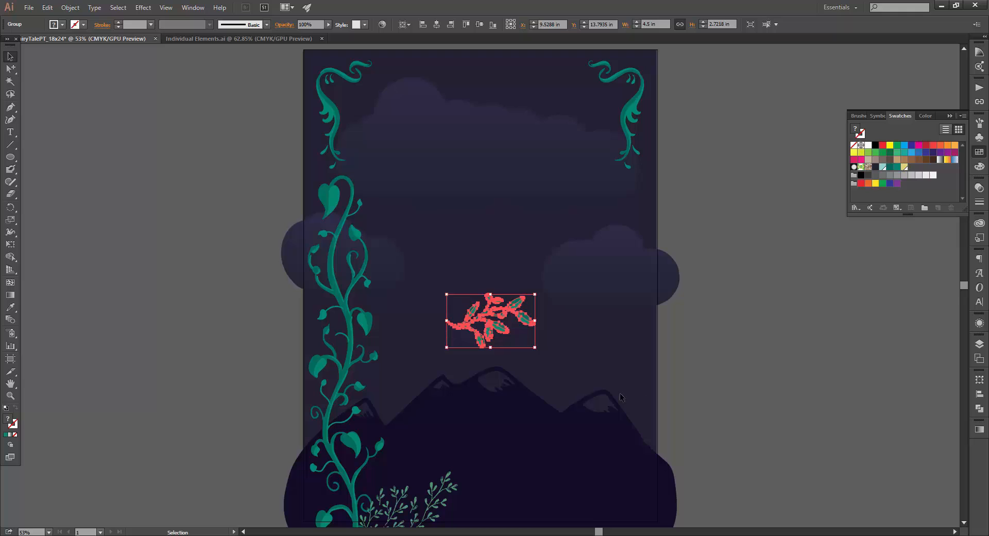
left_click_drag(583, 349, 574, 257)
left_click_drag(517, 231, 495, 429)
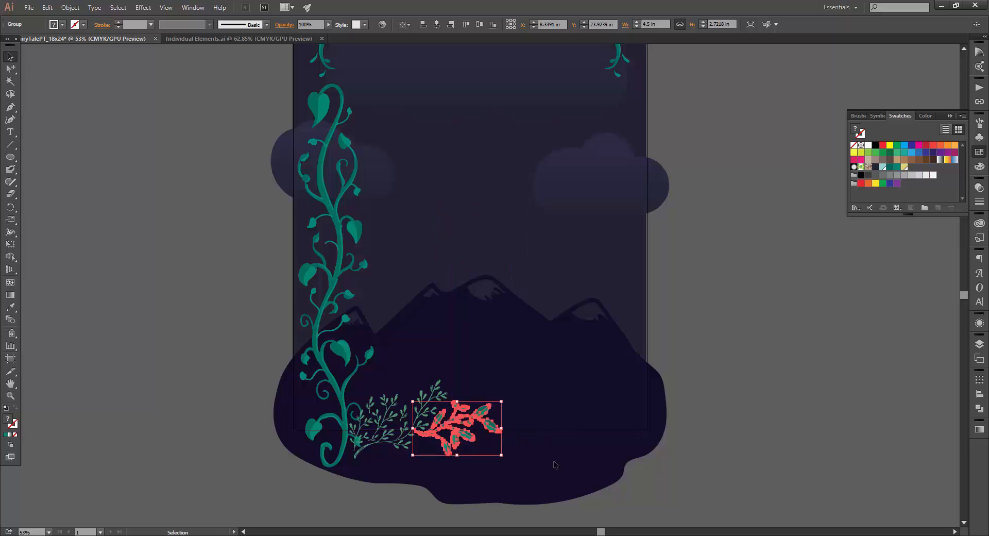
left_click(684, 431)
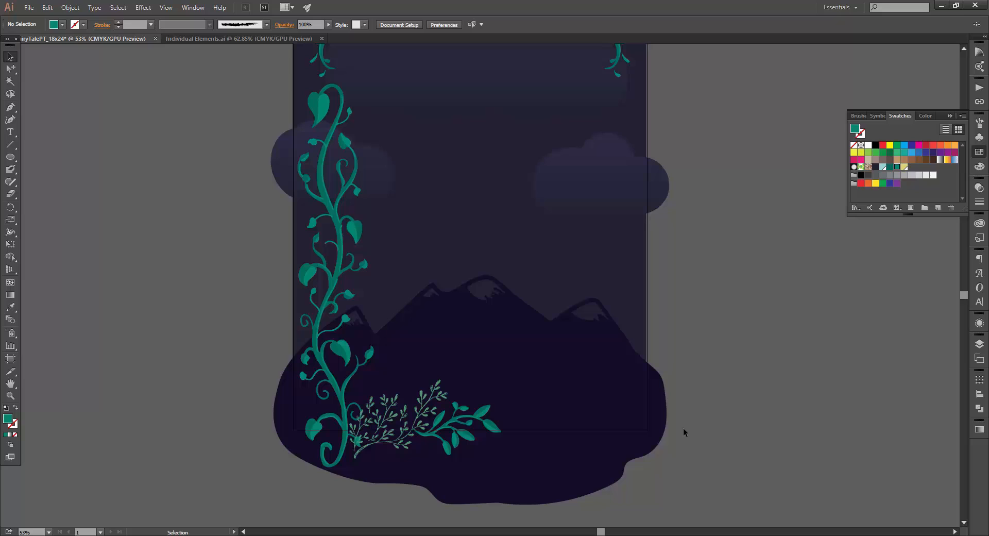
Duplicate the fine branch and leafy sprig together to the right, at about X 12.36 in, Y 23.46 in.
left_click(488, 430)
left_click(392, 422, "shift")
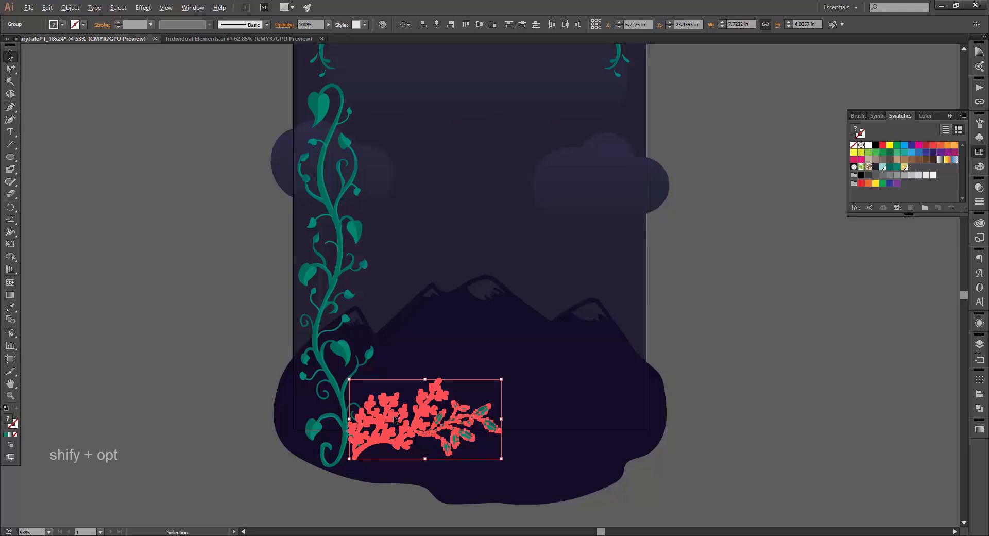
left_click_drag(393, 420, 504, 428)
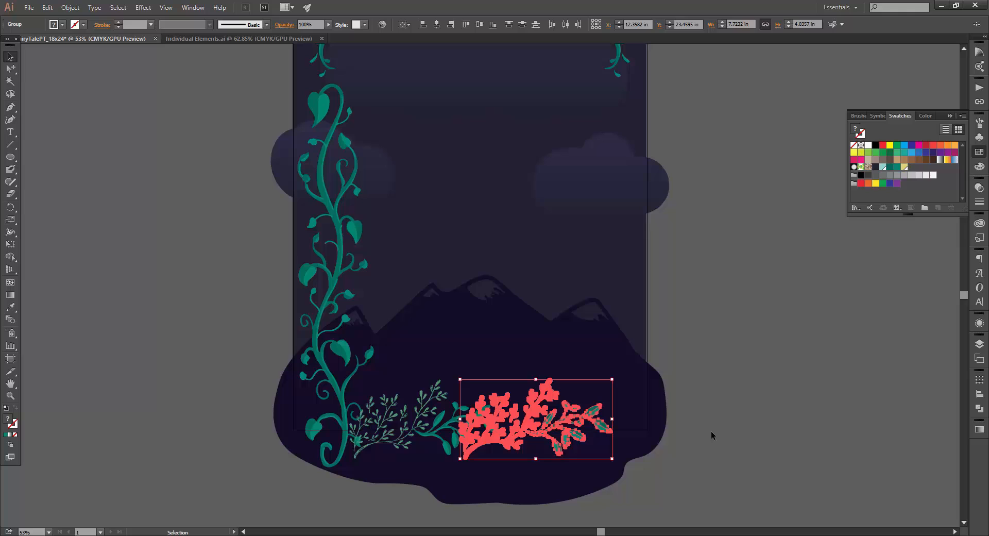
Nudge the vine and all the bottom foliage together slightly to the left.
left_click(448, 436, "shift")
left_click(342, 393, "shift")
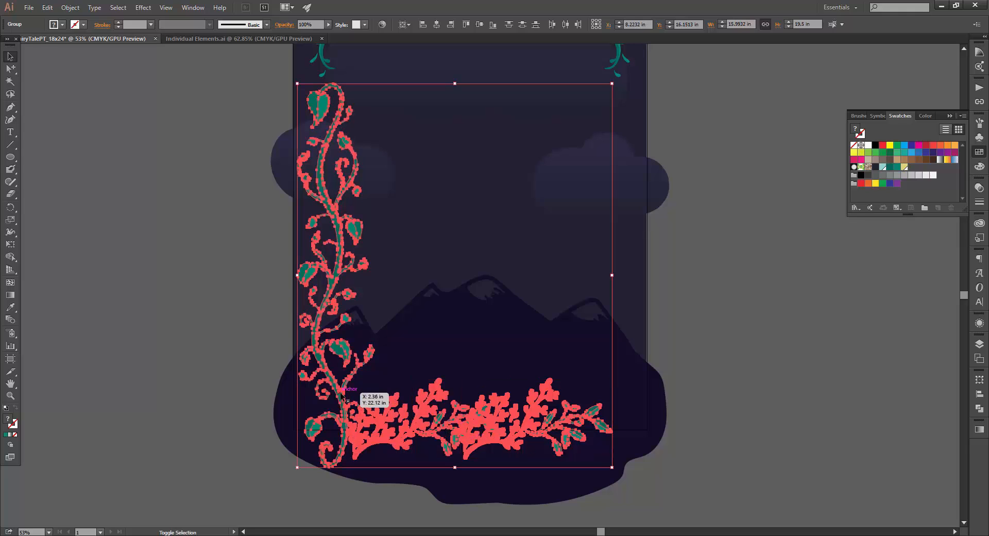
left_click(715, 435)
Nudge the duplicated branch and sprig right, putting the duplicate branch at about X 11.14 in, and deselect them.
left_click(526, 412)
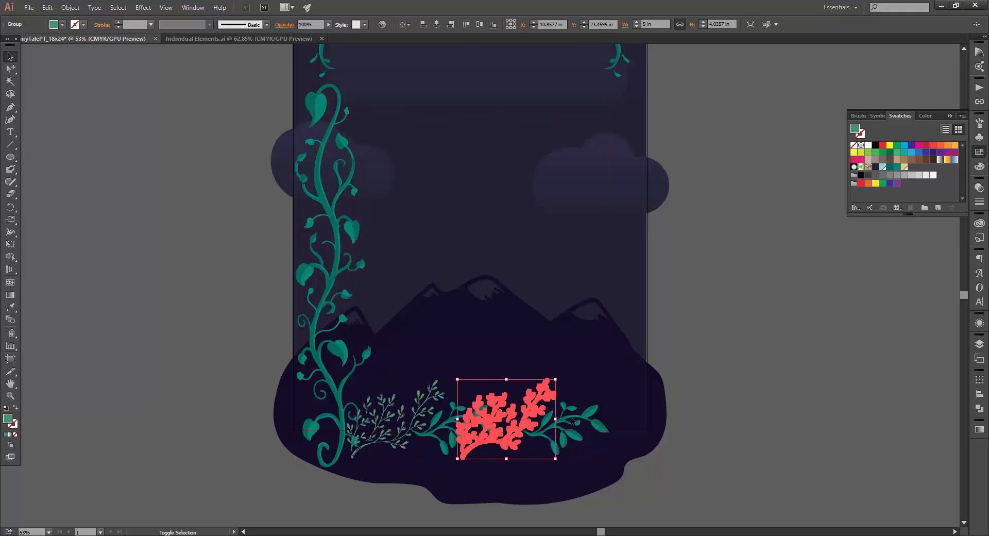
left_click(569, 418, "shift")
key("shift+Right")
key("shift+Right")
left_click(748, 439)
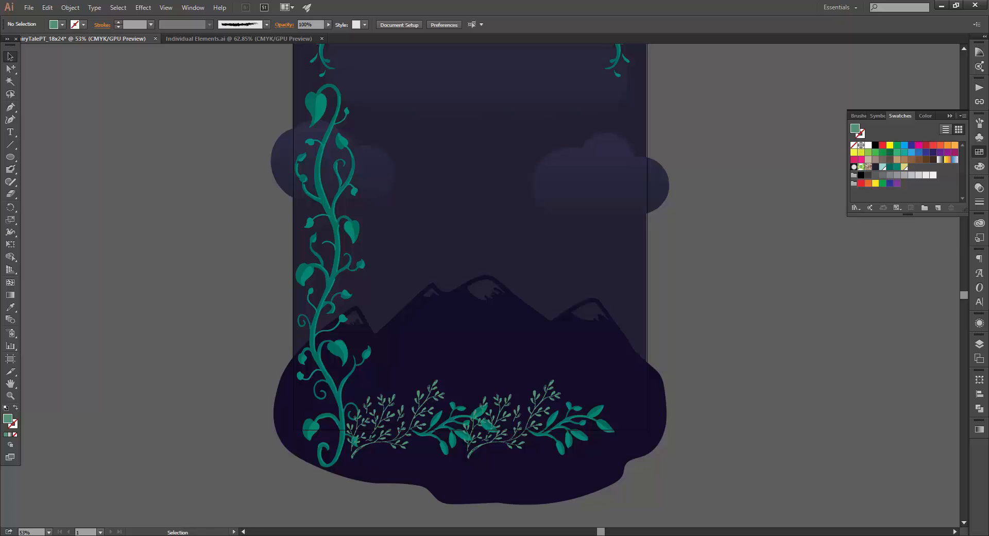
Open Hand Sketched elements pack assembled.ai from the AI folder of Round-Icons' Hand-drawn Vectors Bundle, Hand Sketched Pack 1.
key("alt+Tab")
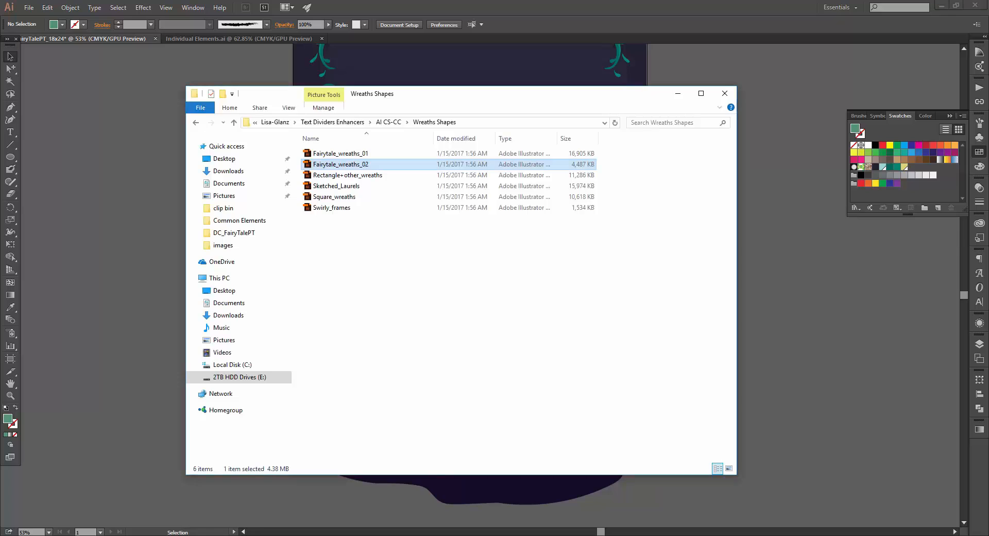
left_click(199, 125)
left_click(198, 125)
left_click(199, 126)
left_click(198, 125)
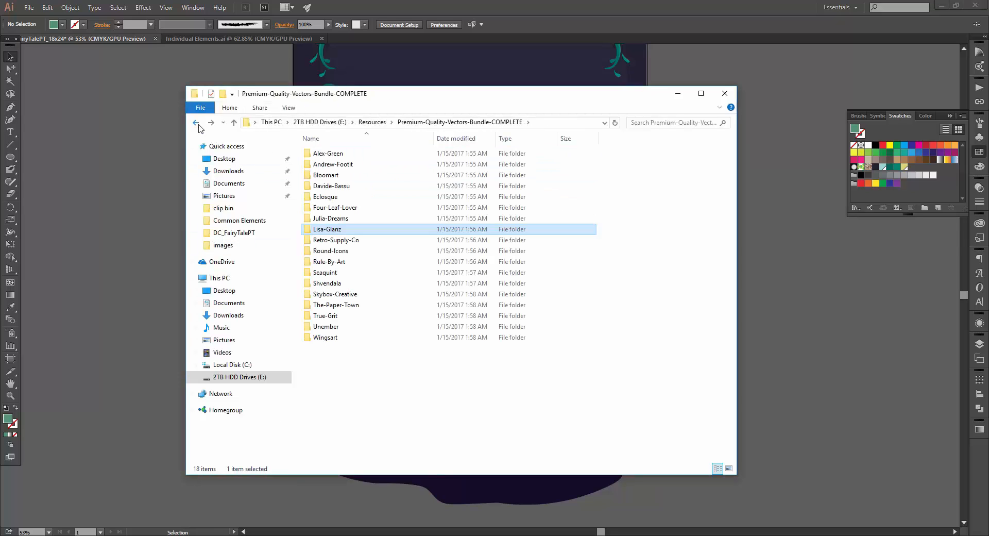
double_click(327, 251)
double_click(341, 153)
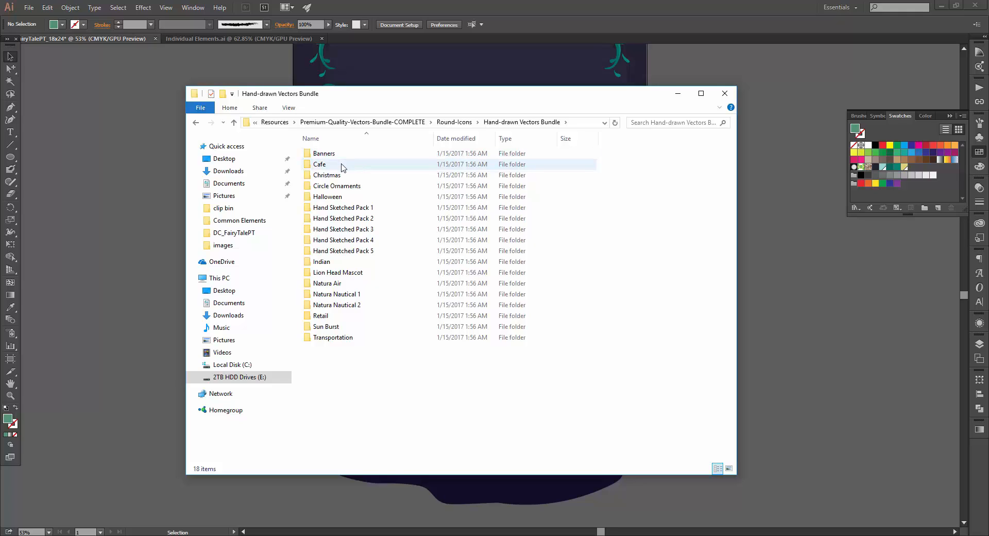
double_click(340, 207)
double_click(324, 153)
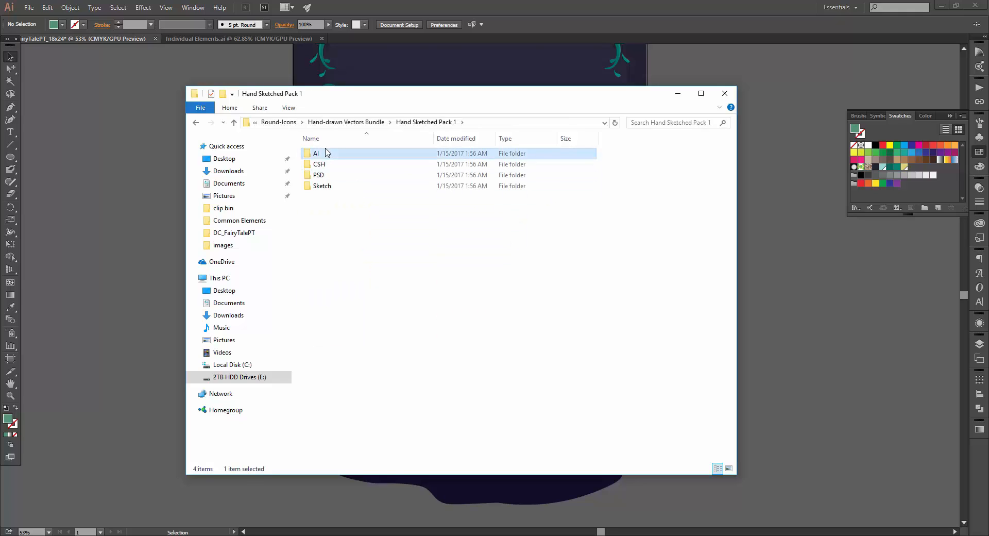
double_click(325, 153)
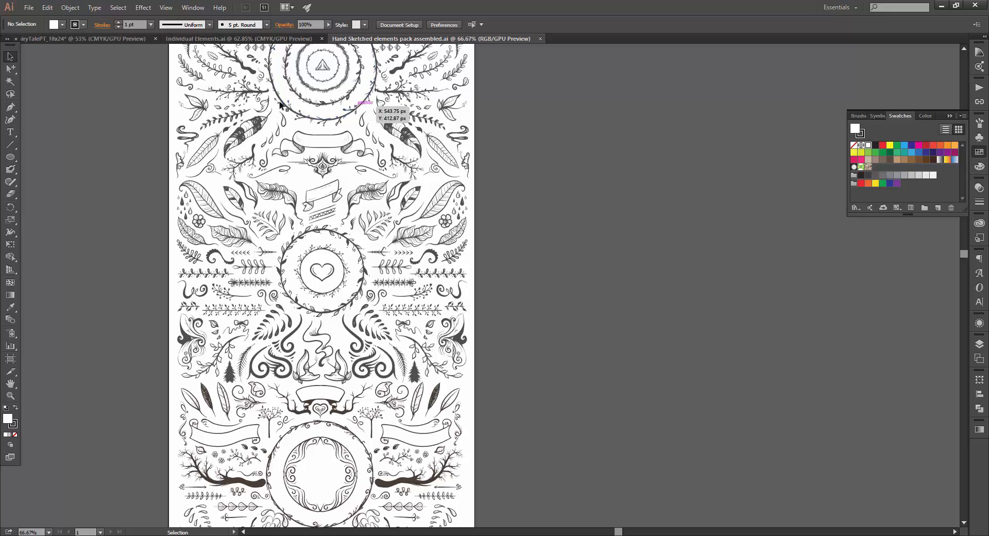
Copy the horizontal leafy branch at the lower left of the uppermost circle ornament and paste it into the poster.
left_click(264, 103)
key("ctrl+c")
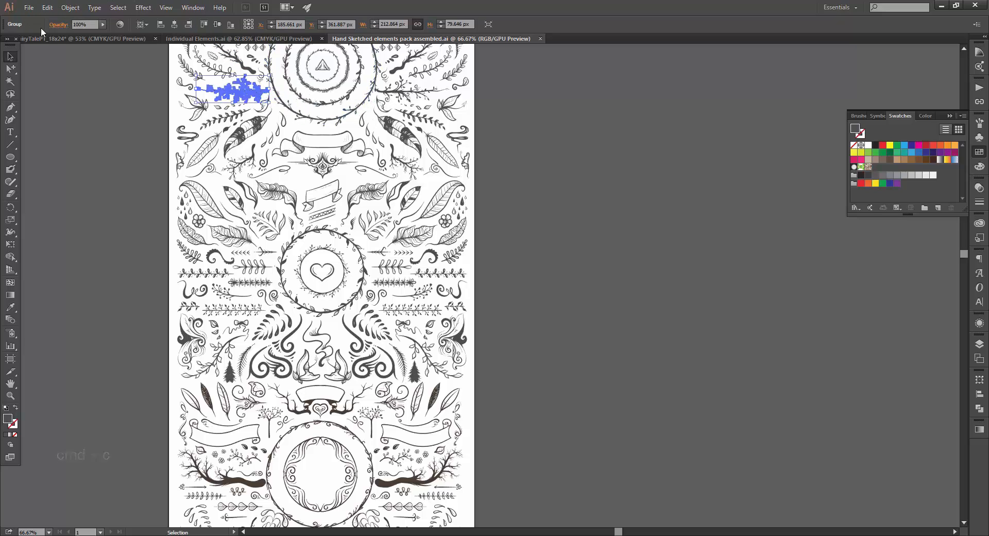
left_click(51, 38)
key("ctrl+v")
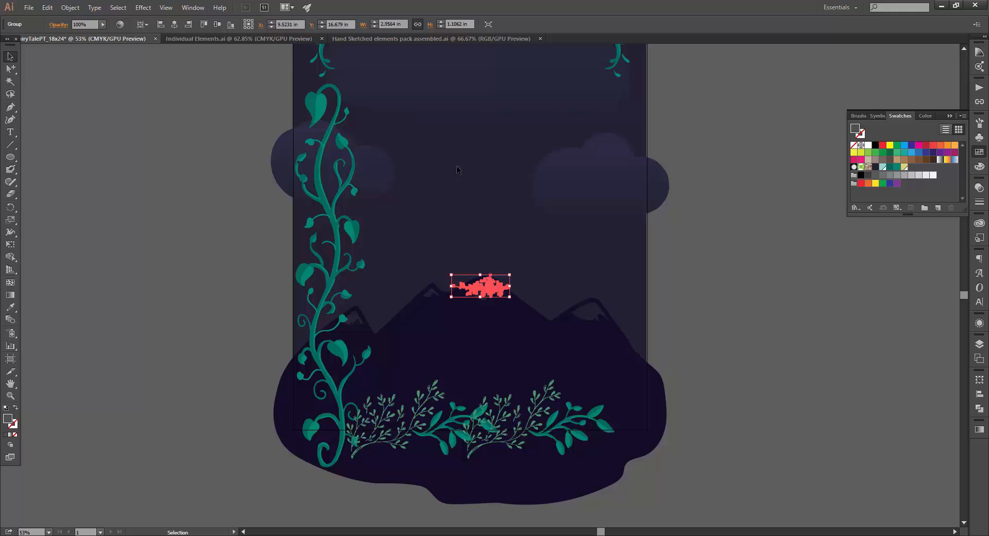
Rotate the pasted branch 90° so its tip points up and scale it proportionally to 10 in tall.
left_click_drag(513, 271, 508, 243)
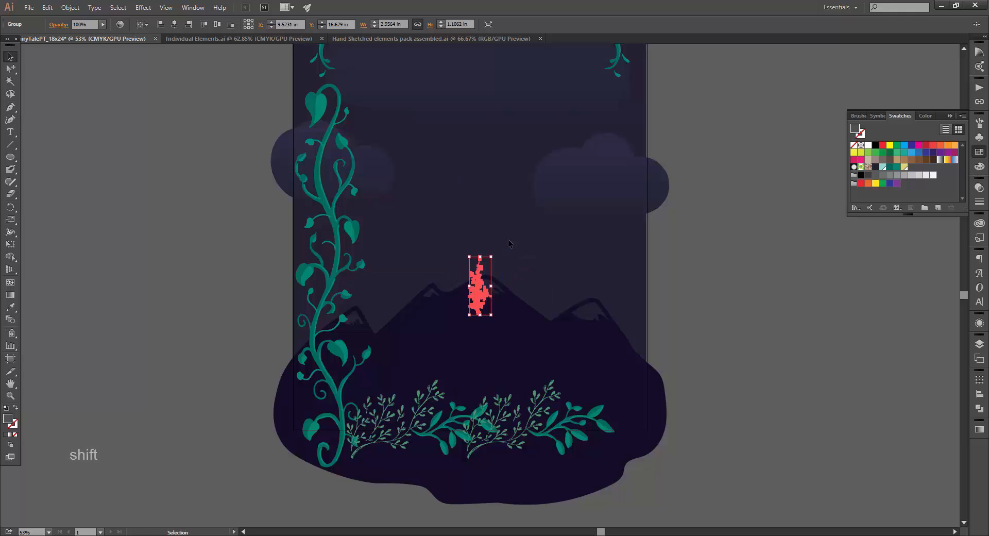
left_click(433, 22)
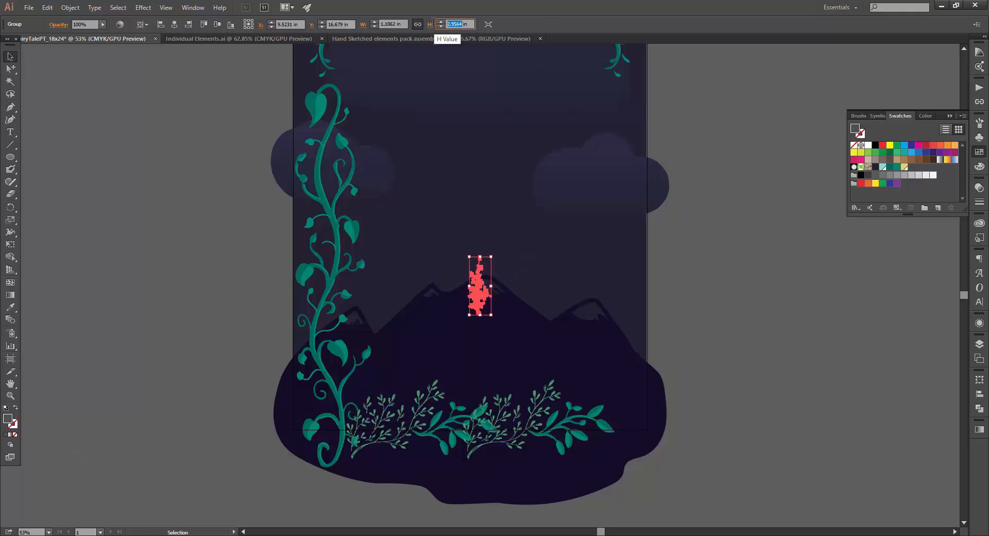
type("10")
key("Return")
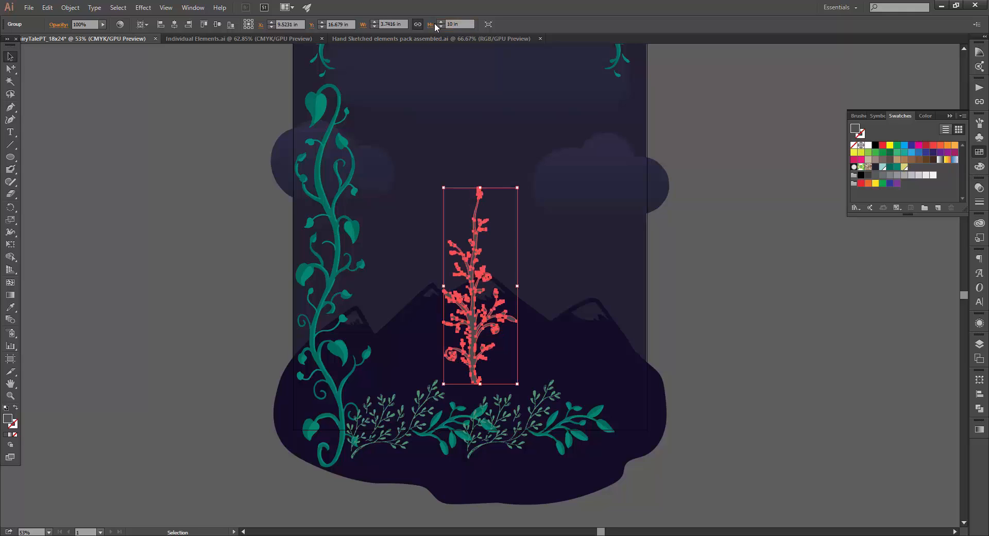
Recolor the upright branch with the dark green swatch and move it to the poster's lower-right corner, then deselect it.
left_click(890, 166)
left_click_drag(479, 251, 635, 296)
left_click(708, 308)
left_click(718, 305)
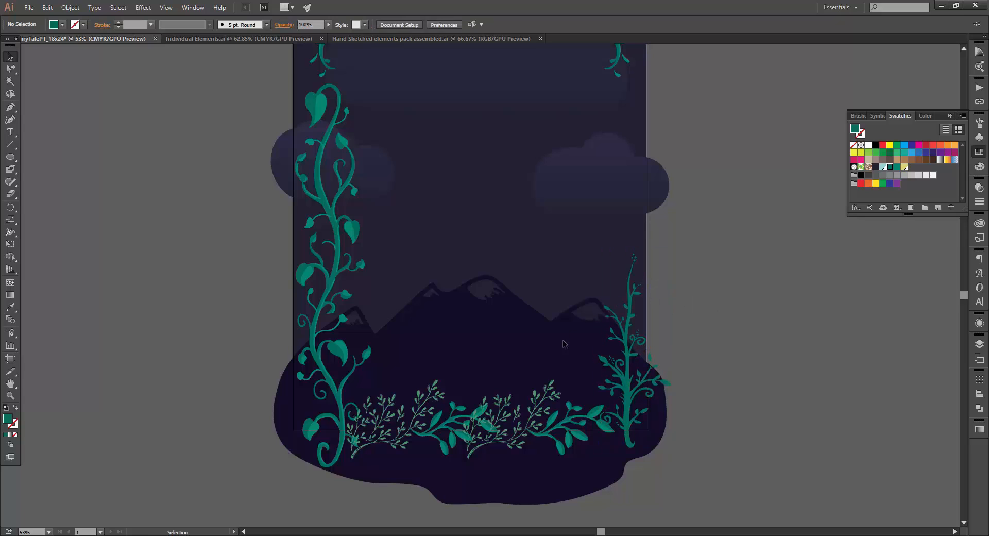
Duplicate the right light green twig, rotate the copy to stand more upright, and place it beside the upright branch in the poster's lower-right corner.
left_click(516, 410)
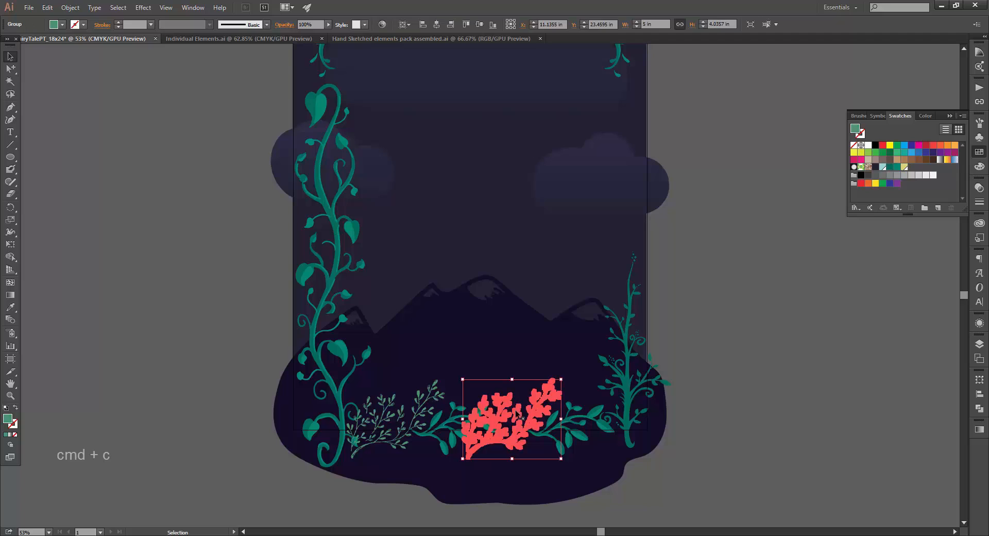
left_click(711, 410)
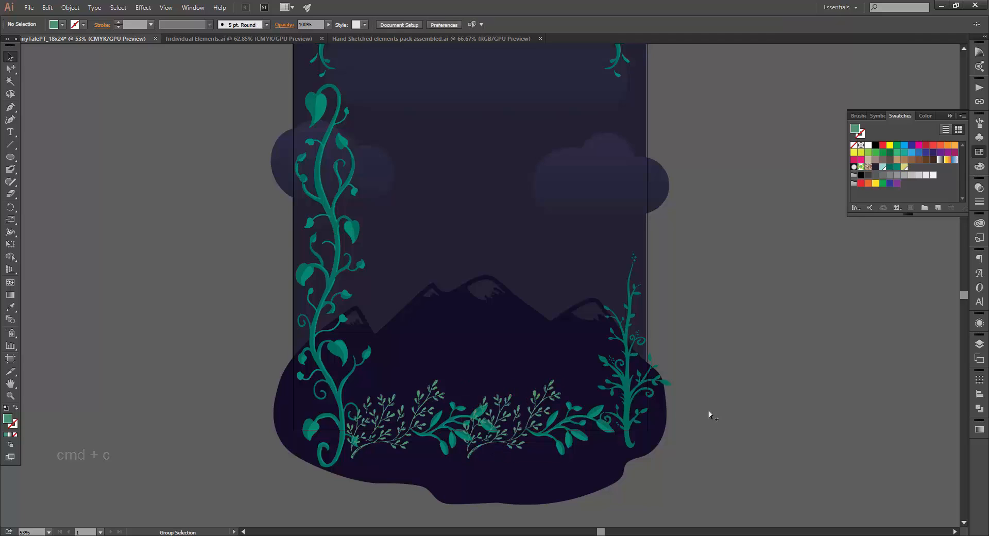
key("ctrl+v")
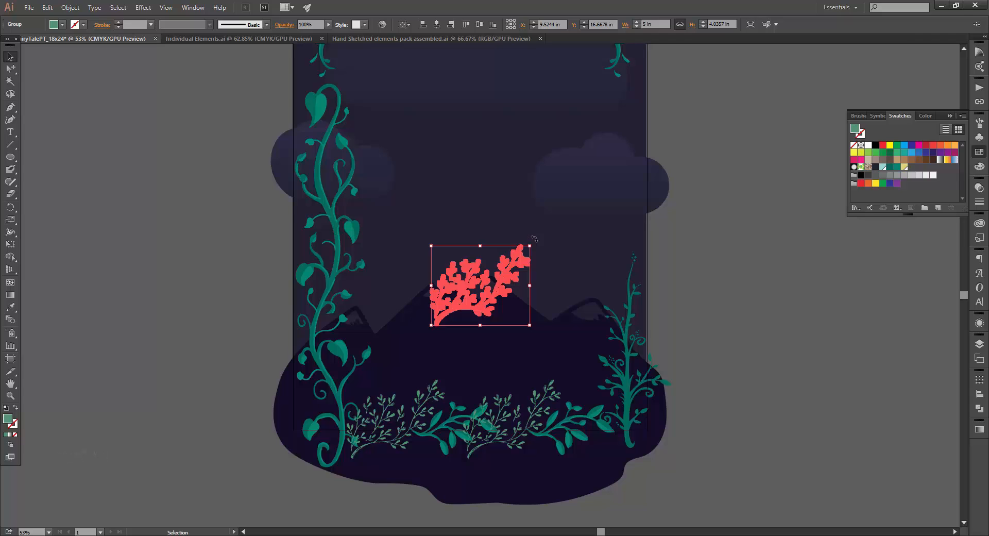
left_click_drag(533, 239, 485, 218)
left_click_drag(489, 218, 613, 400)
left_click(747, 413)
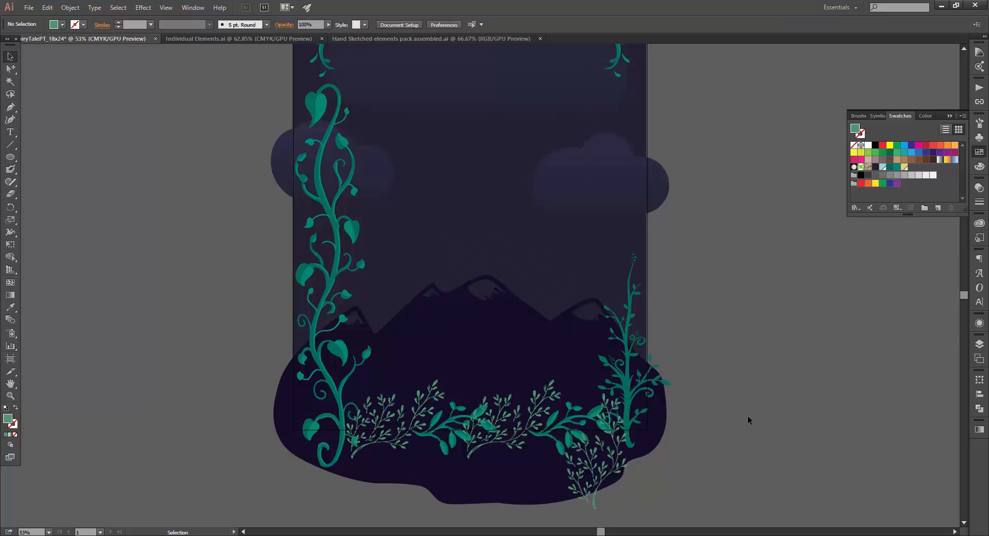
Shift the leafy branches and the middle light green twig slightly to adjust the foliage spacing along the poster's bottom, then deselect.
scroll(746, 415, "up", 3)
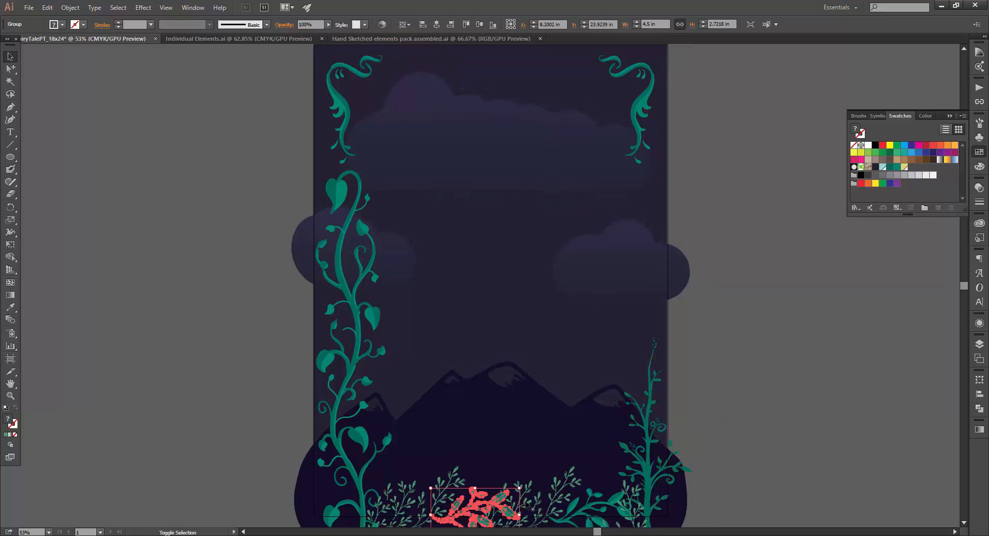
mouse_move(613, 504)
left_mouse_down()
mouse_move(621, 507)
mouse_move(597, 503)
mouse_move(621, 492)
left_mouse_up()
left_click(790, 458)
left_click(759, 493)
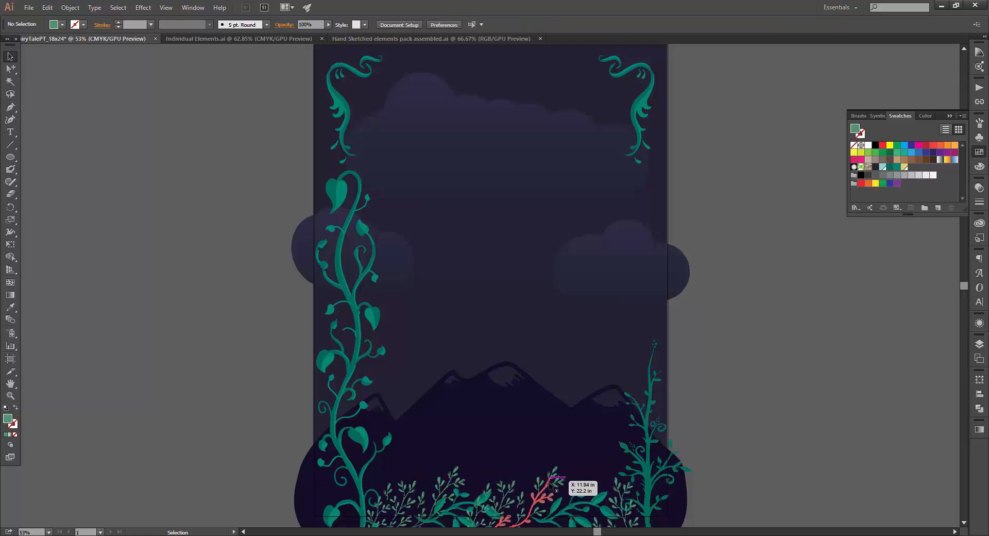
left_click_drag(557, 483, 564, 482)
left_click(756, 462)
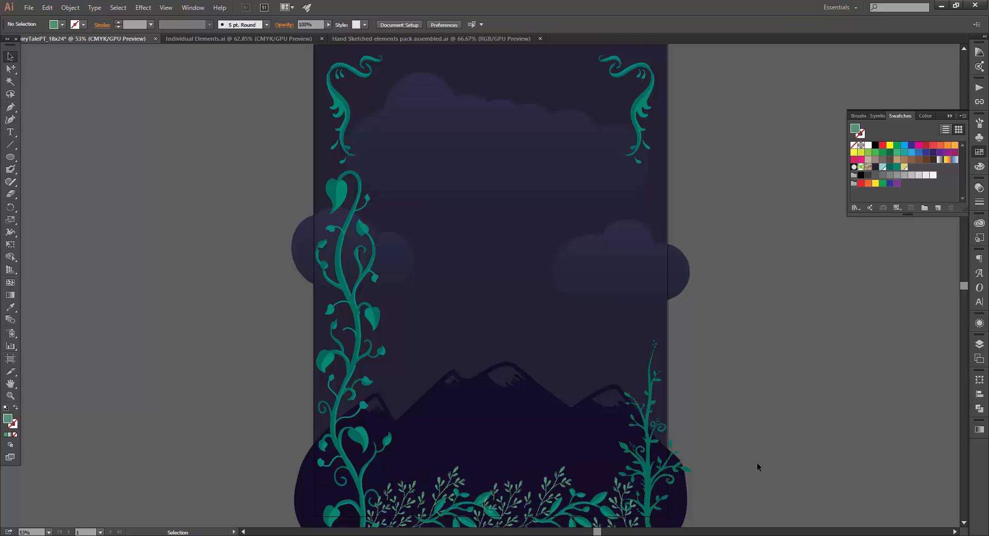
left_click_drag(742, 471, 748, 468)
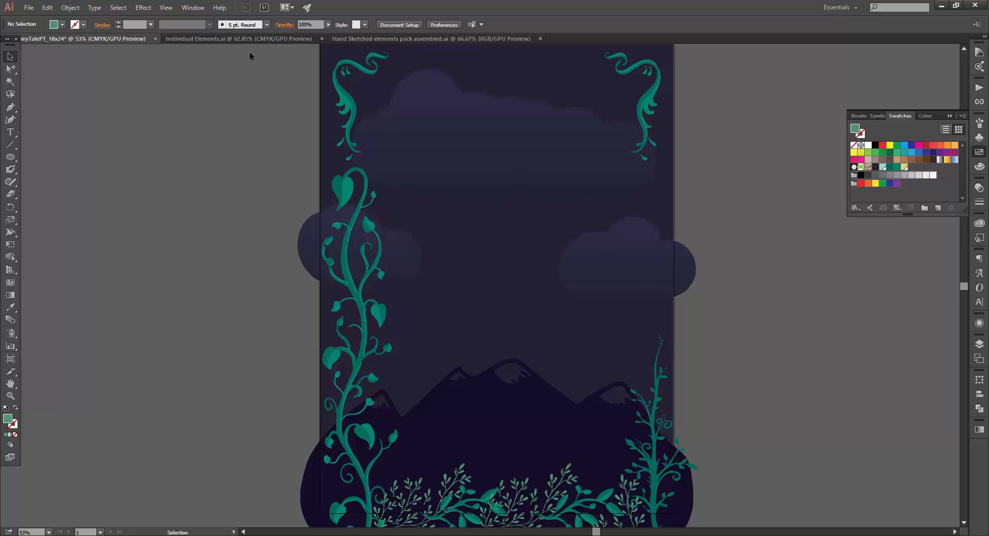
Copy the small purple flower from the upper middle artboard of Individual Elements.ai and close both element source files.
left_click(336, 38)
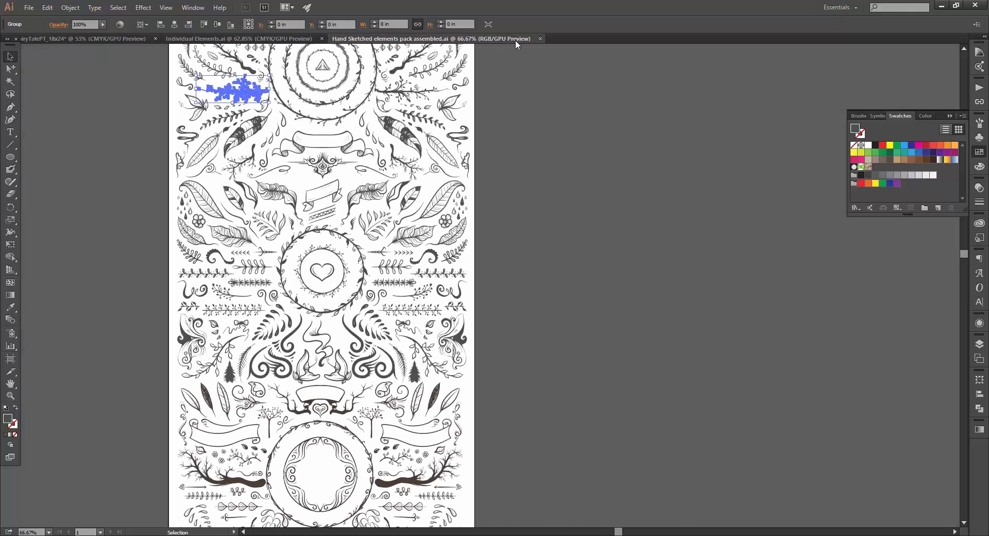
left_click(540, 39)
left_click(253, 39)
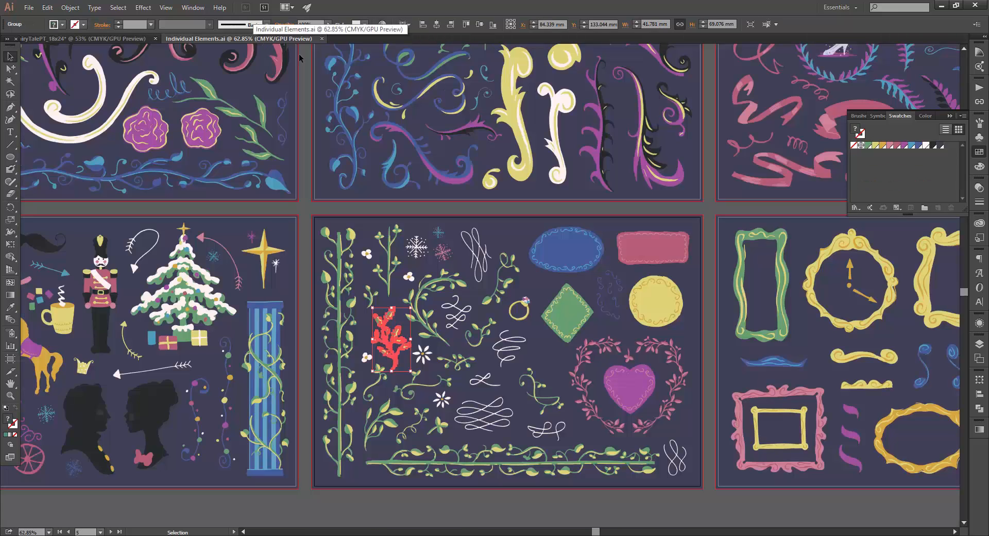
scroll(519, 169, "up", 5)
key("ctrl+c")
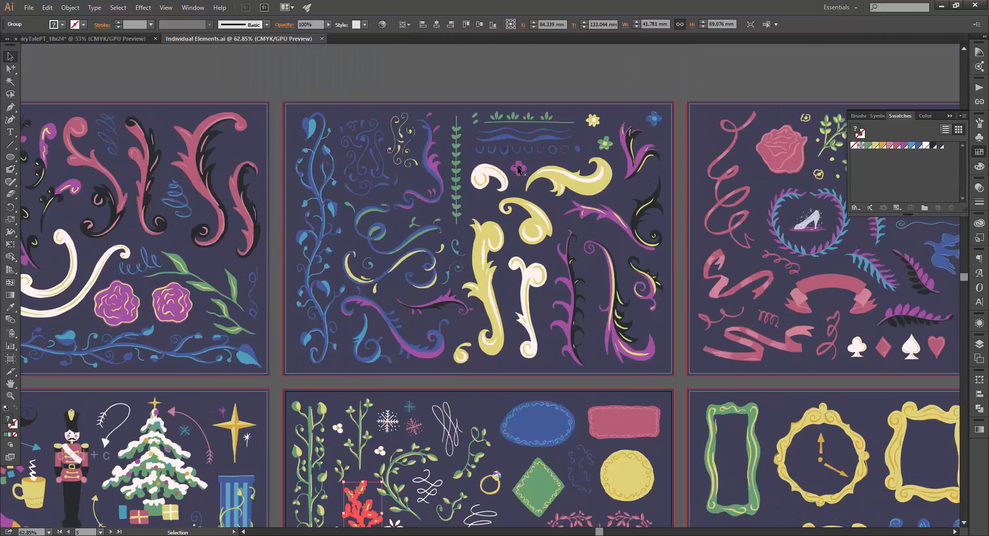
left_click_drag(519, 169, 538, 227)
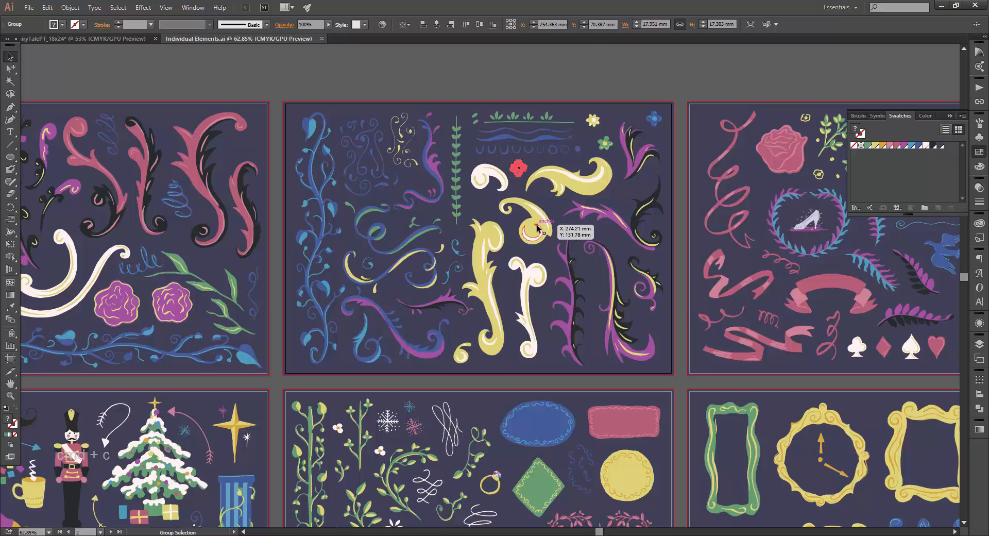
key("ctrl+w")
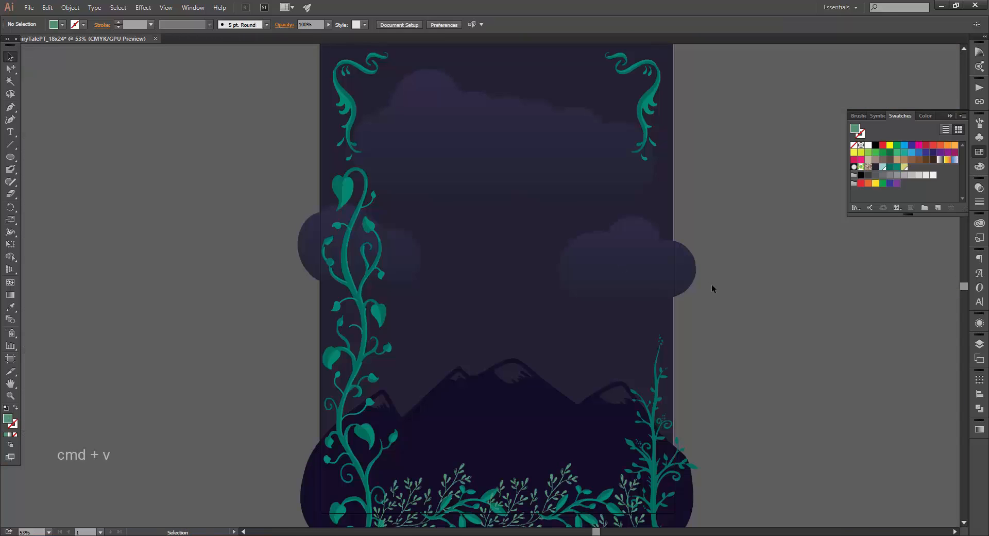
Paste the purple flower into the poster and place it on the leftmost light green twig beside the vine's base.
key("ctrl+v")
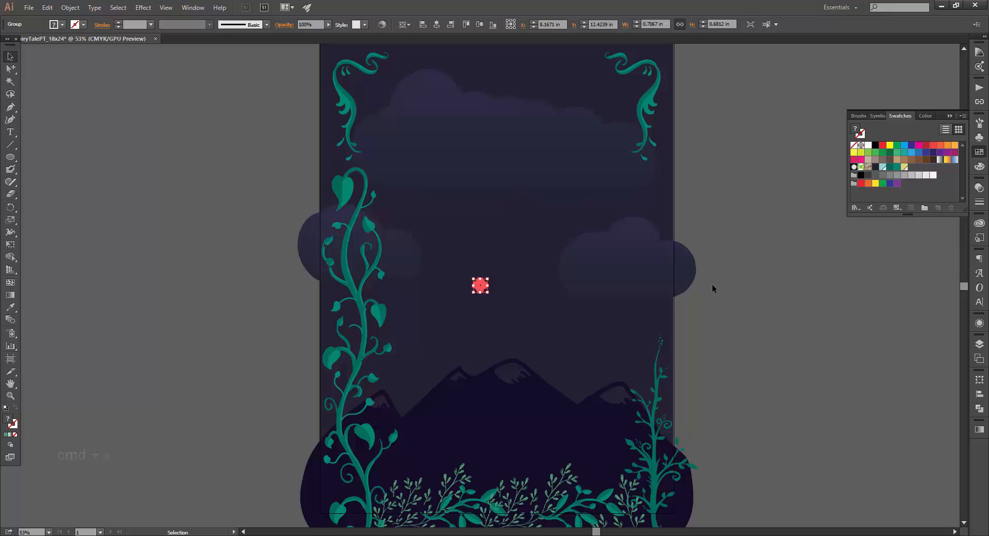
scroll(554, 326, "down", 2)
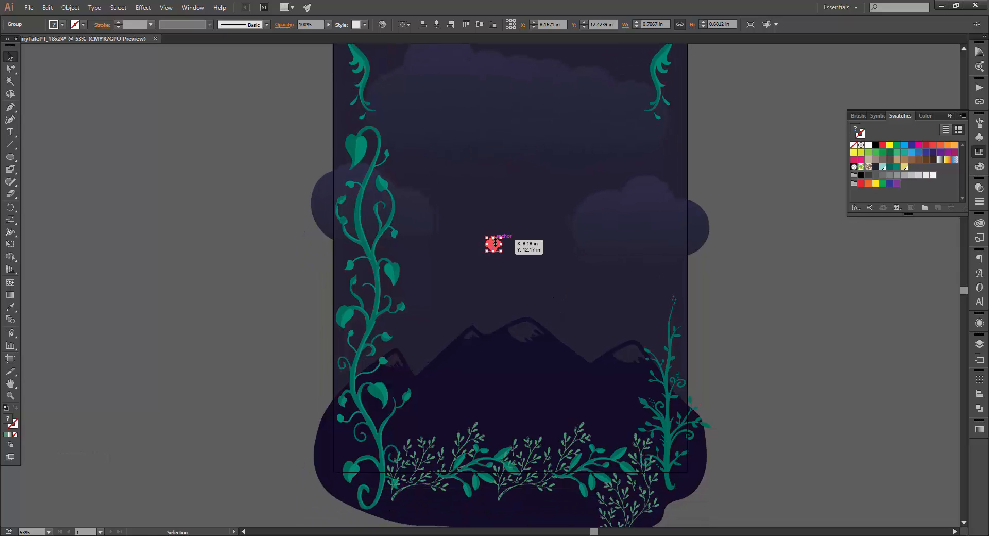
left_click_drag(496, 246, 410, 462)
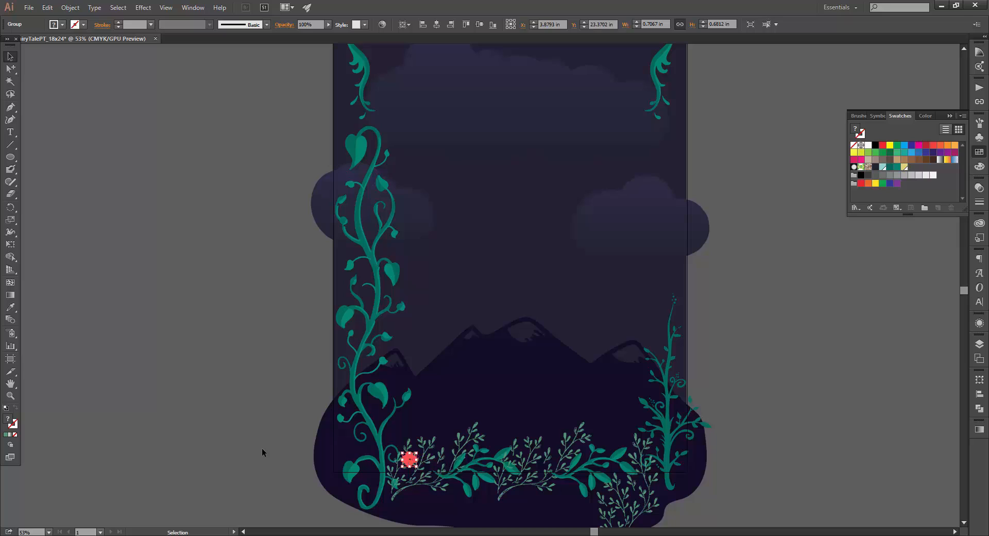
left_click(262, 447)
Paste another purple flower and place it on the outer curve of the poster's upper-right flourish, then deselect it.
key("ctrl+v")
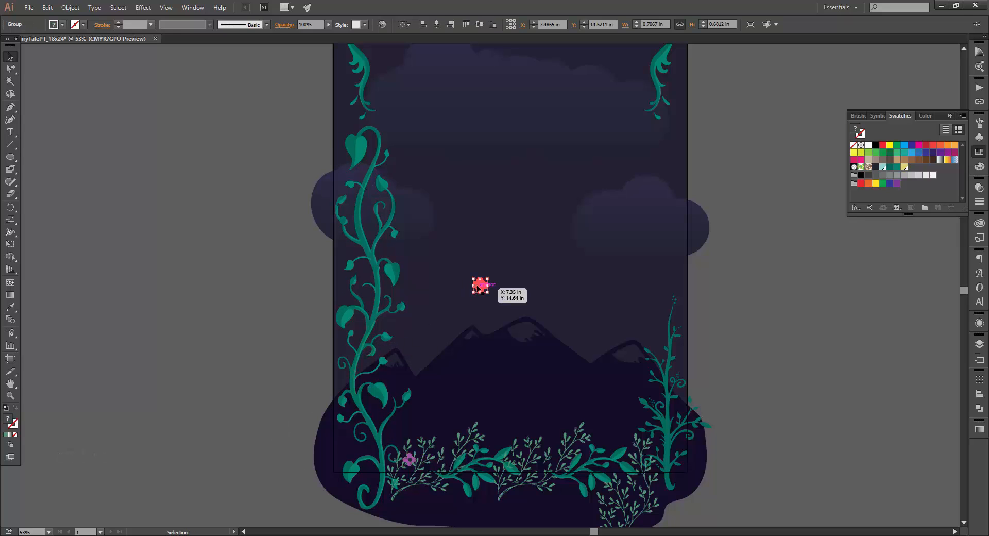
left_click_drag(480, 286, 653, 58)
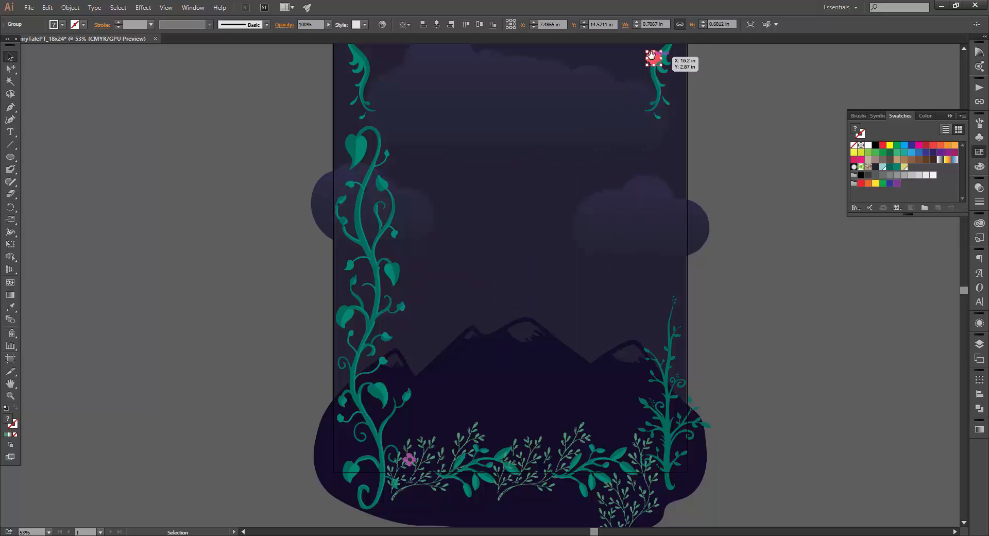
left_click_drag(608, 94, 569, 216)
left_click_drag(615, 178, 625, 145)
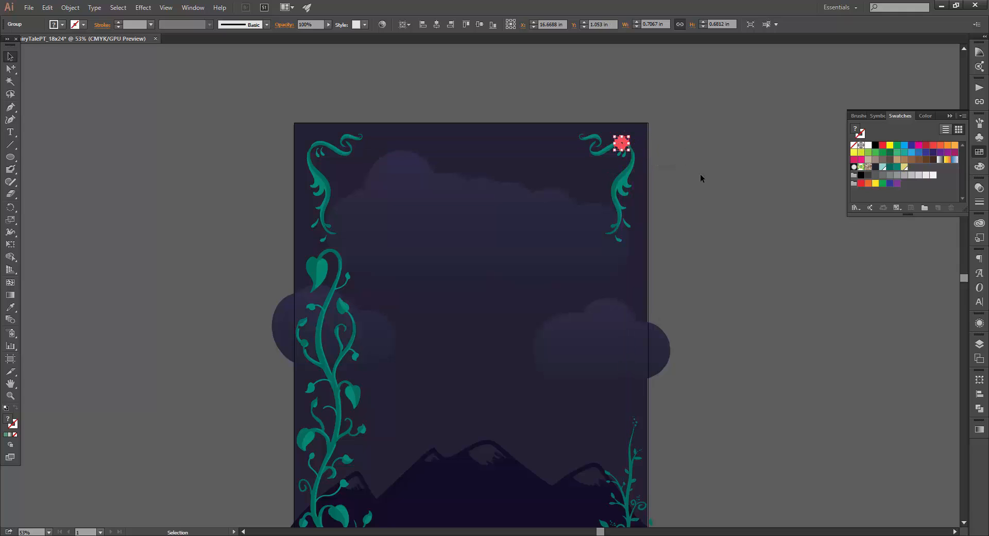
left_click(702, 179)
Paste a third purple flower, scale it down to about 0.48 in wide, and place it near the top of the vine.
left_click_drag(702, 360, 726, 239)
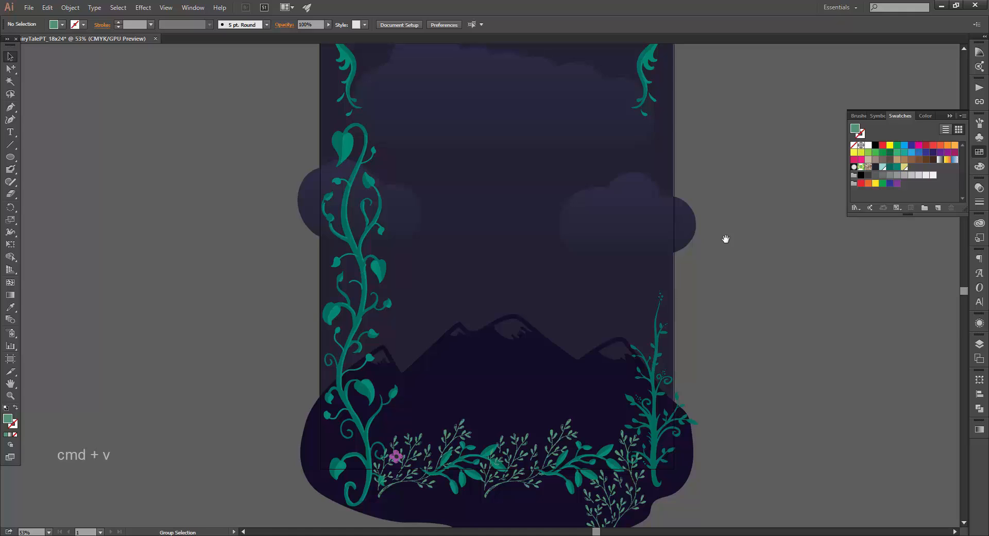
key("ctrl+v")
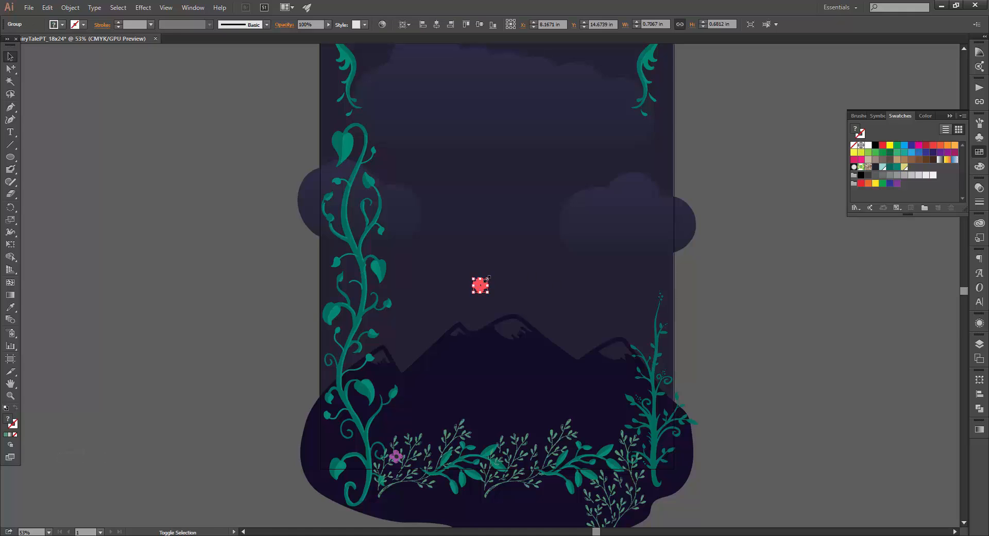
left_click_drag(487, 278, 476, 287)
left_click(687, 280)
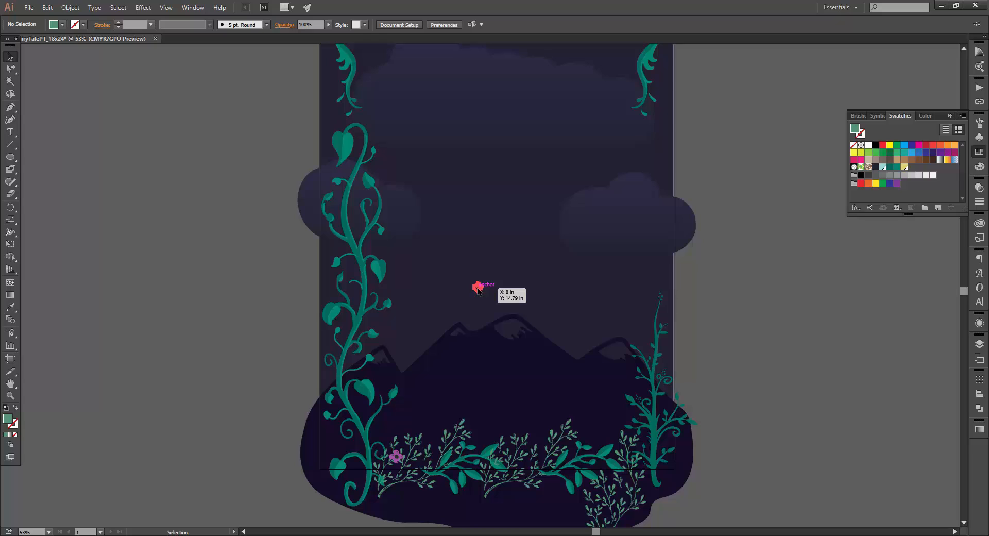
left_click_drag(479, 292, 360, 164)
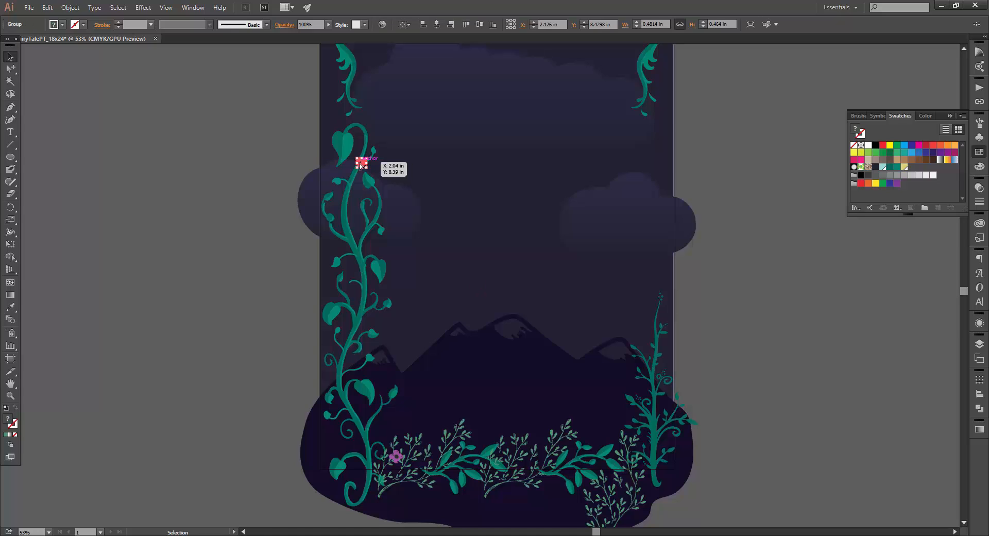
Add two copies of the small flower, one midway down the vine and one near the base of the upright branch at lower right.
key("ctrl+c")
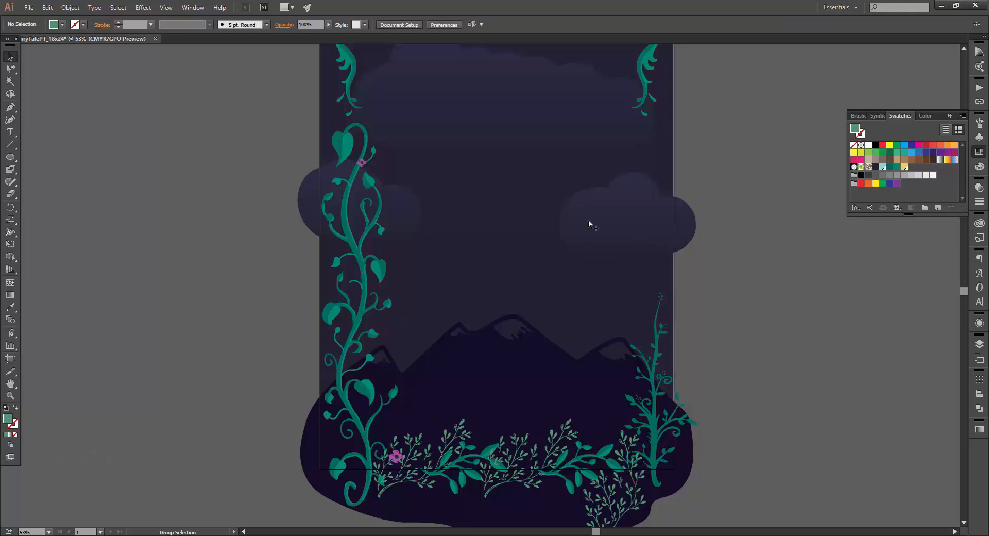
key("ctrl+v")
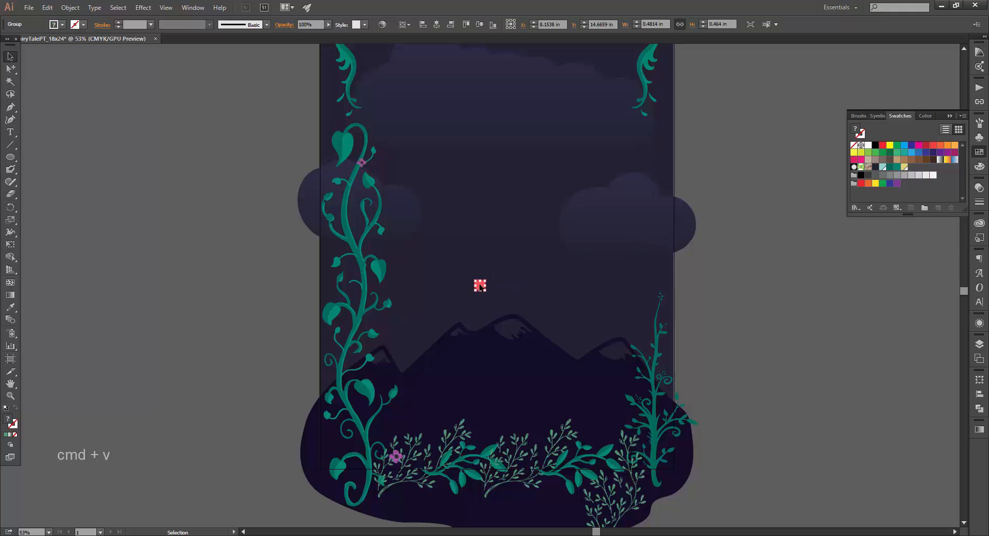
left_click_drag(480, 287, 353, 324)
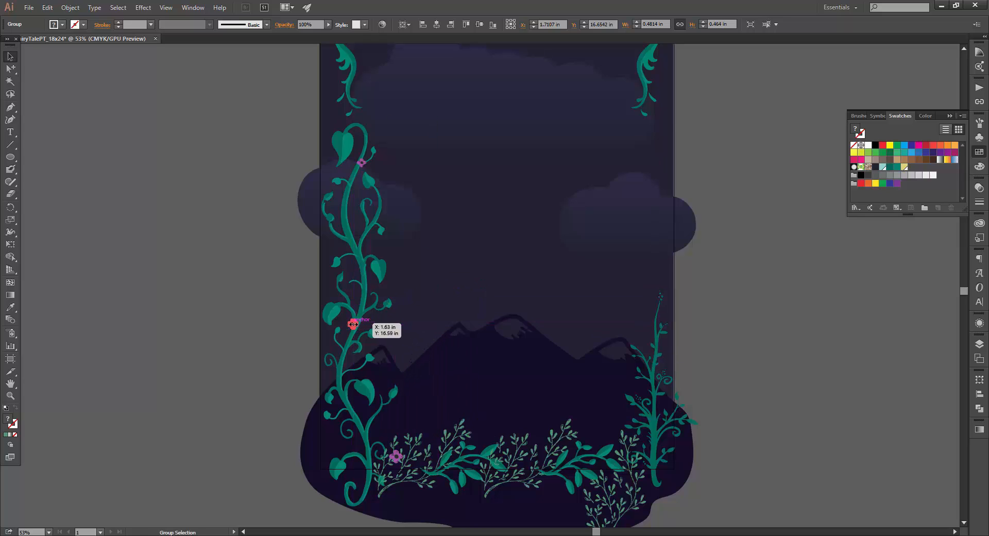
key("ctrl+v")
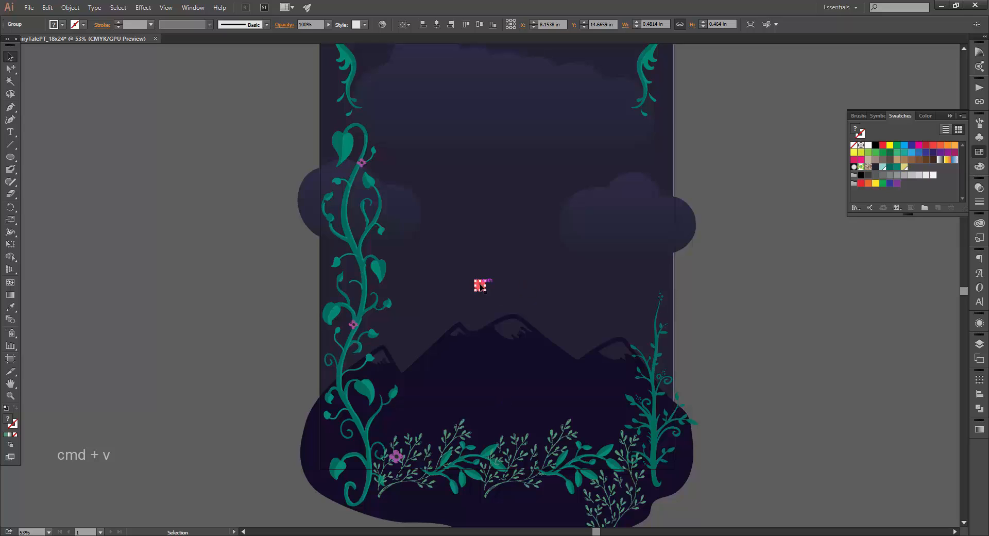
left_click_drag(480, 286, 662, 460)
left_click(761, 432)
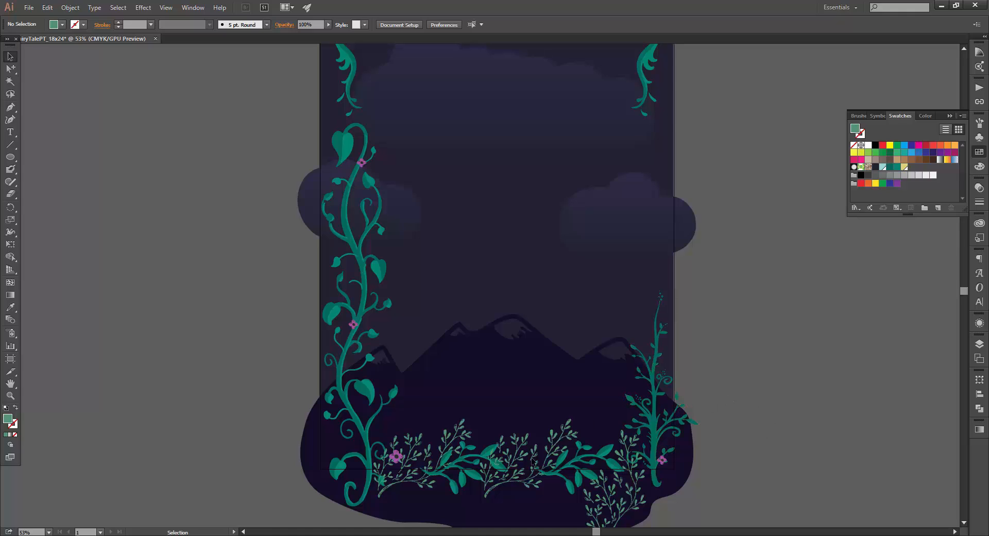
Duplicate the larger purple flower from the leftmost twig onto the middle twig and recolor the copy's petals to C 90, M 72, Y 24, K 15.
left_click_drag(396, 458, 533, 466)
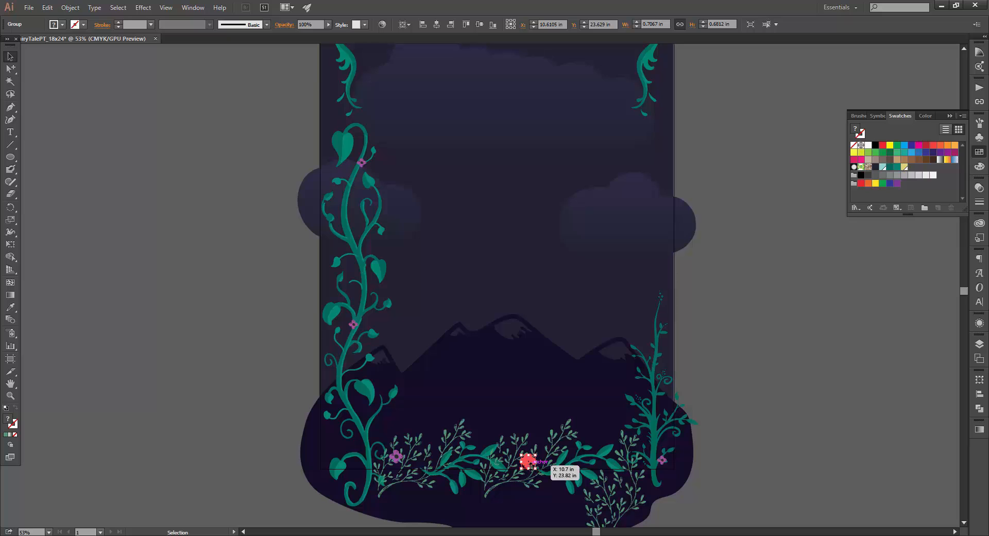
key("z")
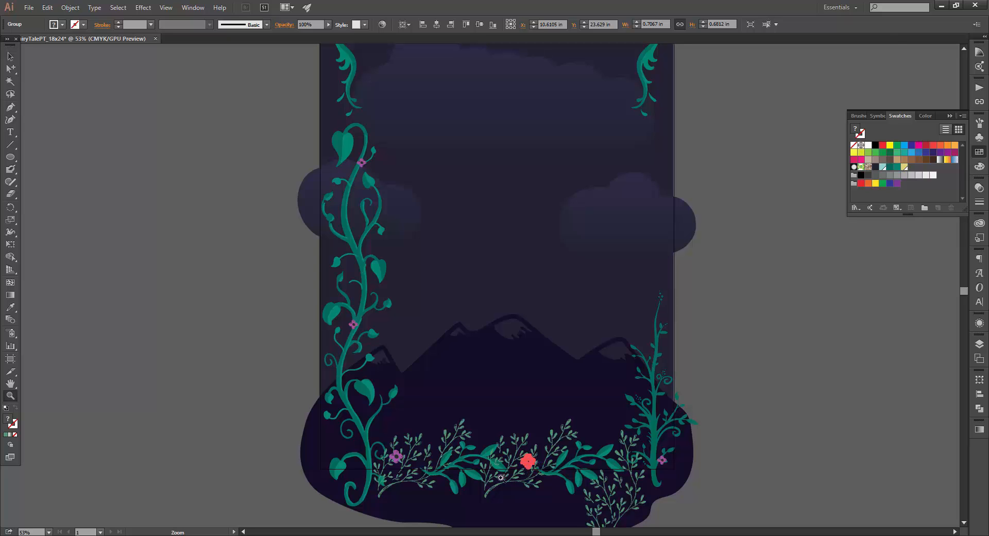
left_click_drag(519, 460, 601, 398)
left_click(11, 67)
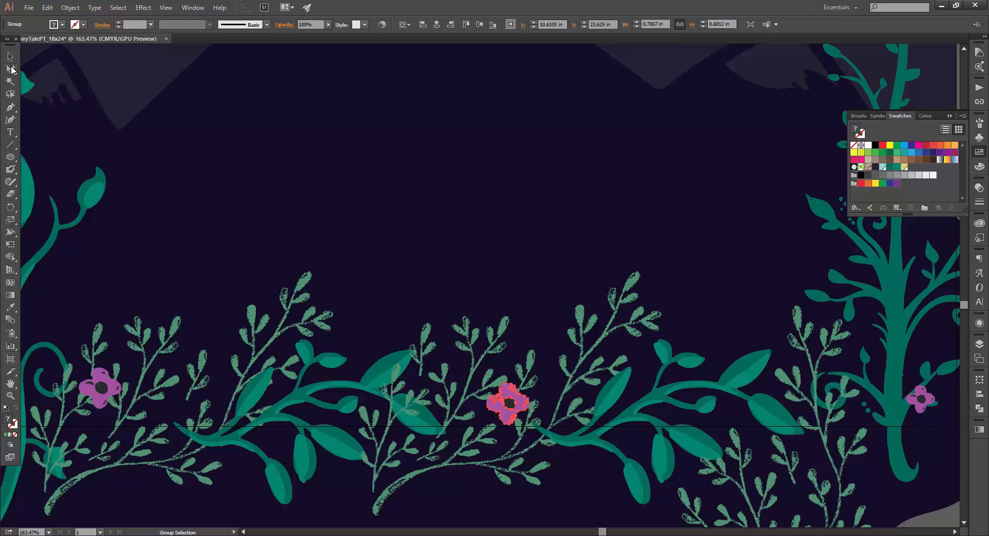
left_click(284, 173)
left_click(519, 398)
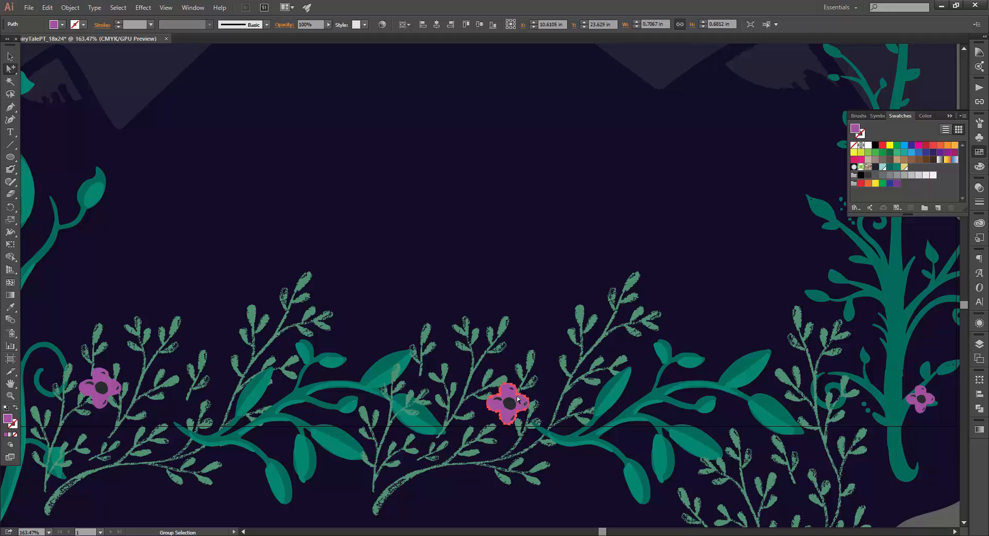
left_click(979, 166)
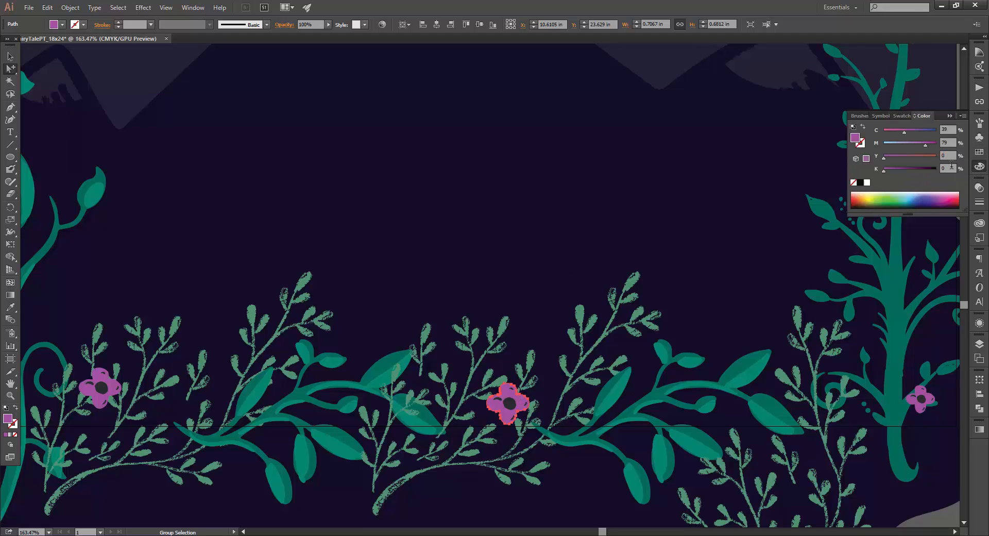
left_click(947, 129)
type("90")
key("Tab")
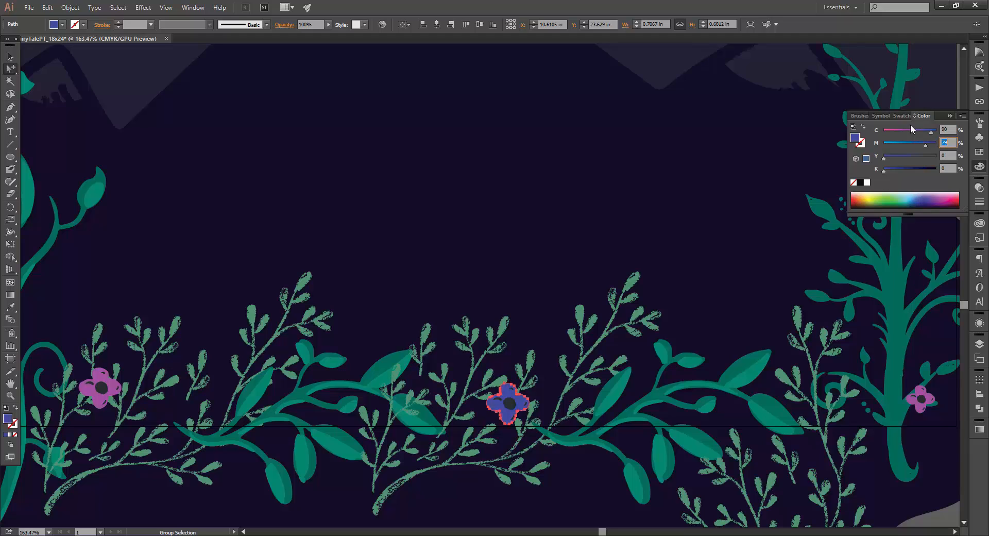
type("72")
key("Tab")
type("24")
key("Tab")
type("15")
key("Tab")
left_click(524, 134)
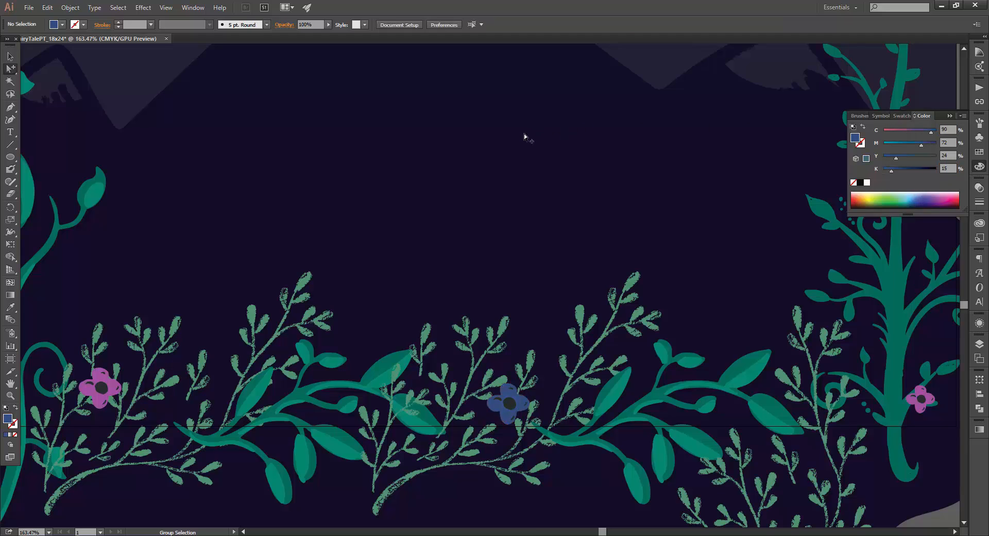
Paste a copy of the blue flower from the bottom foliage and scale it down proportionally to about 0.42 in wide.
key("v")
left_click(521, 410)
key("ctrl+c")
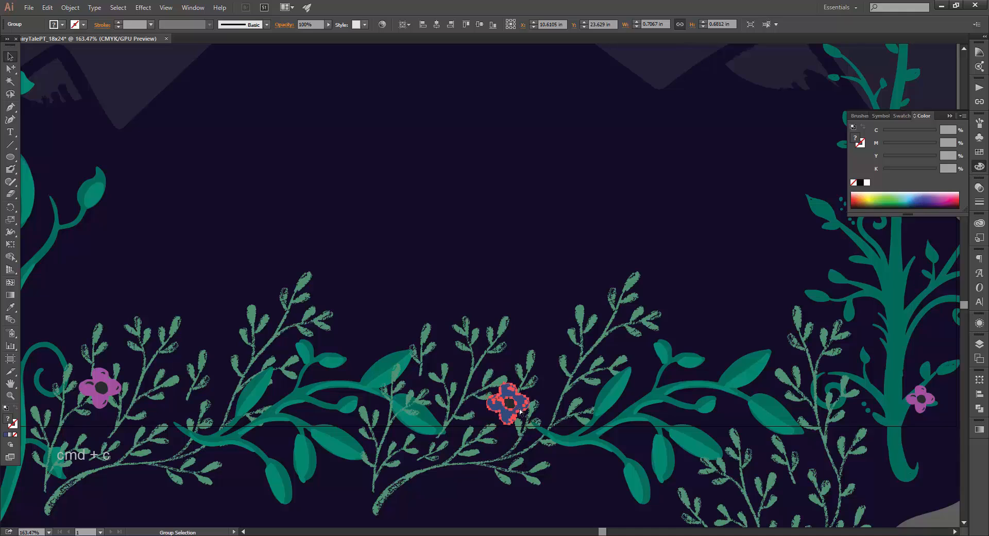
left_click(490, 301)
key("ctrl+0")
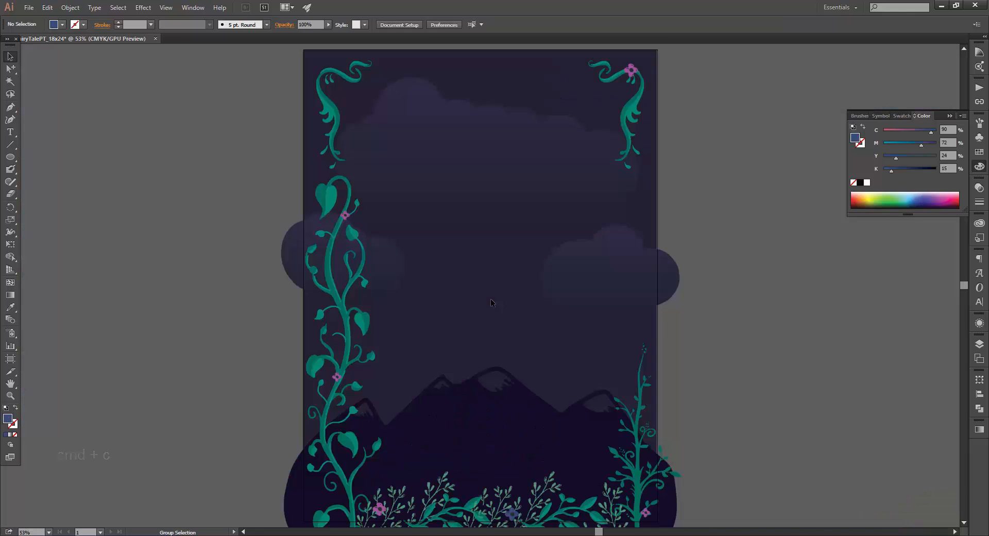
key("ctrl+v")
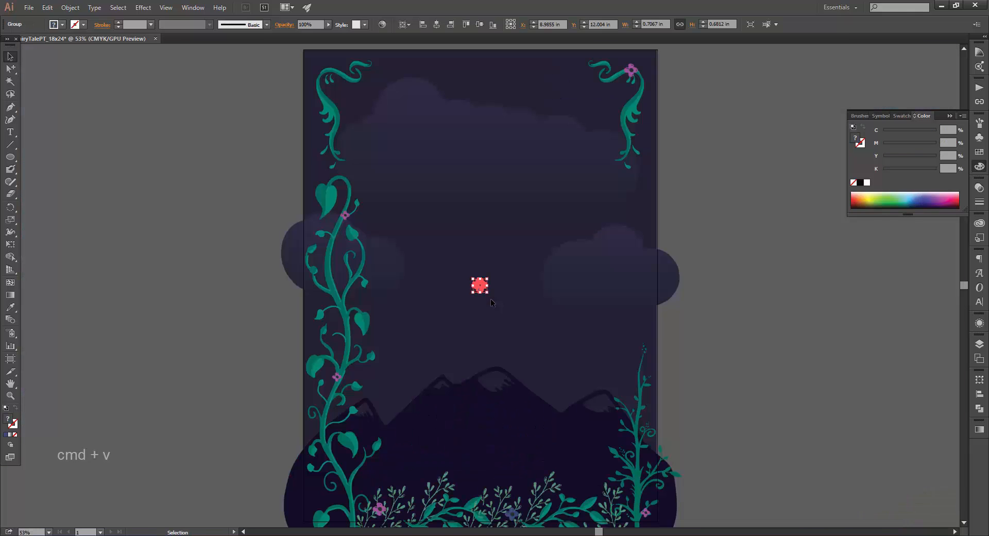
key("shift")
left_click_drag(489, 295, 550, 242)
Place the small blue flower on the curled tendril near the base of the vine, then deselect it.
key("z")
key("space")
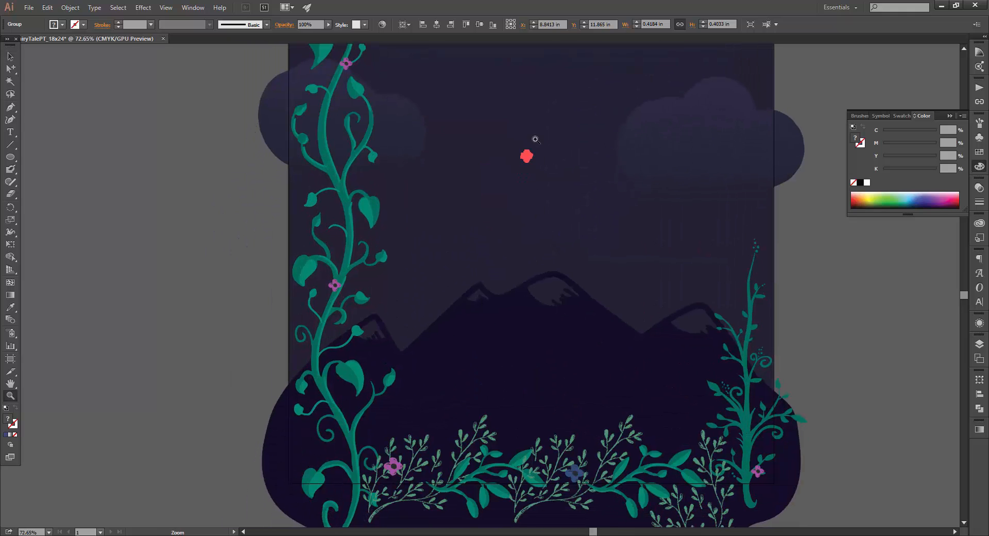
key("v")
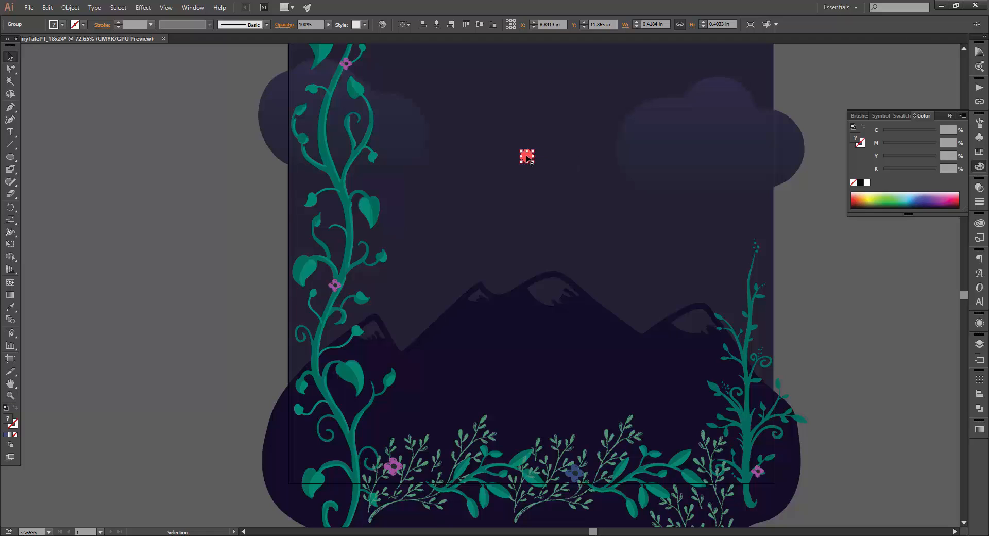
left_click_drag(525, 165, 318, 430)
left_click(187, 407)
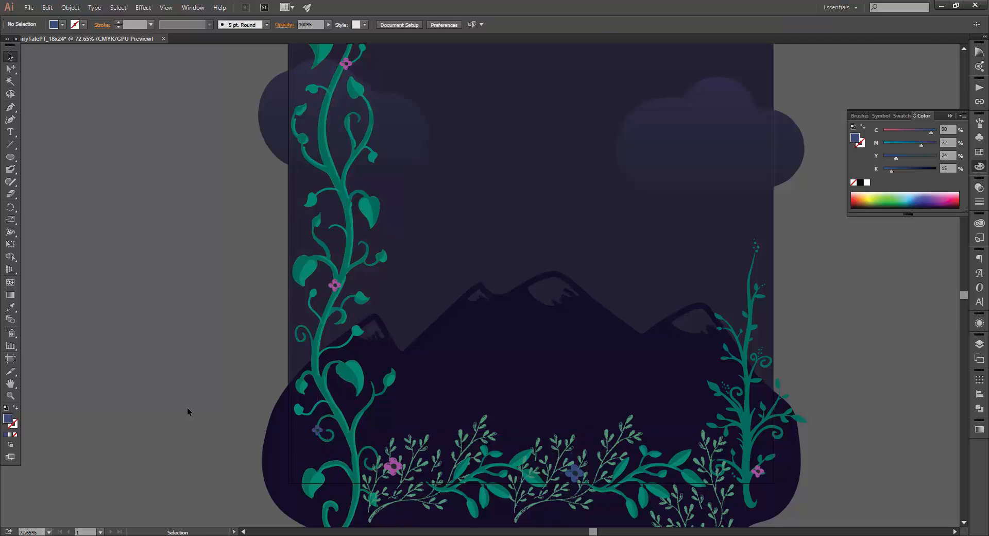
Duplicate the small blue flower onto the outer curve of the poster's upper-left flourish and deselect it.
left_click(317, 430)
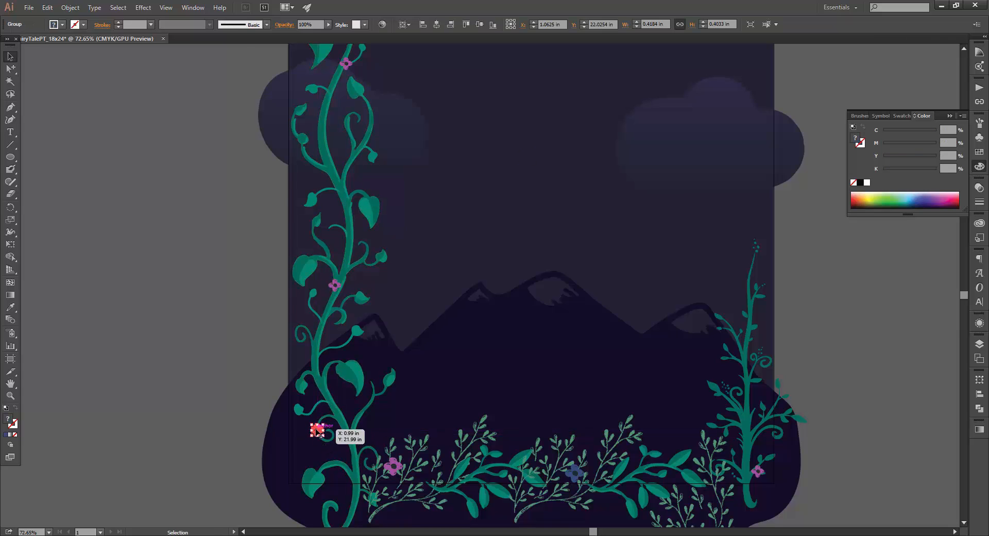
scroll(474, 283, "up", 5)
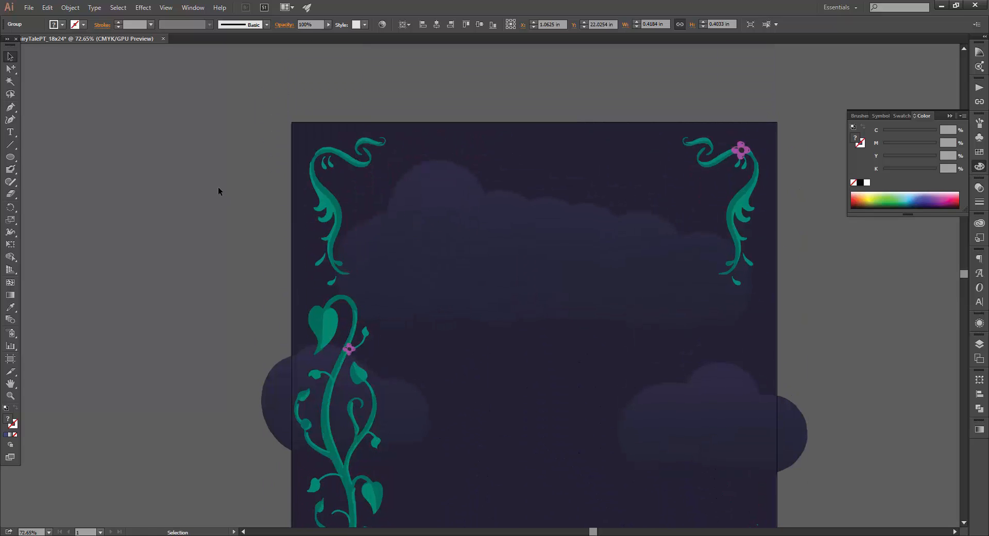
key("ctrl+v")
left_click_drag(480, 283, 313, 157)
left_click(207, 157)
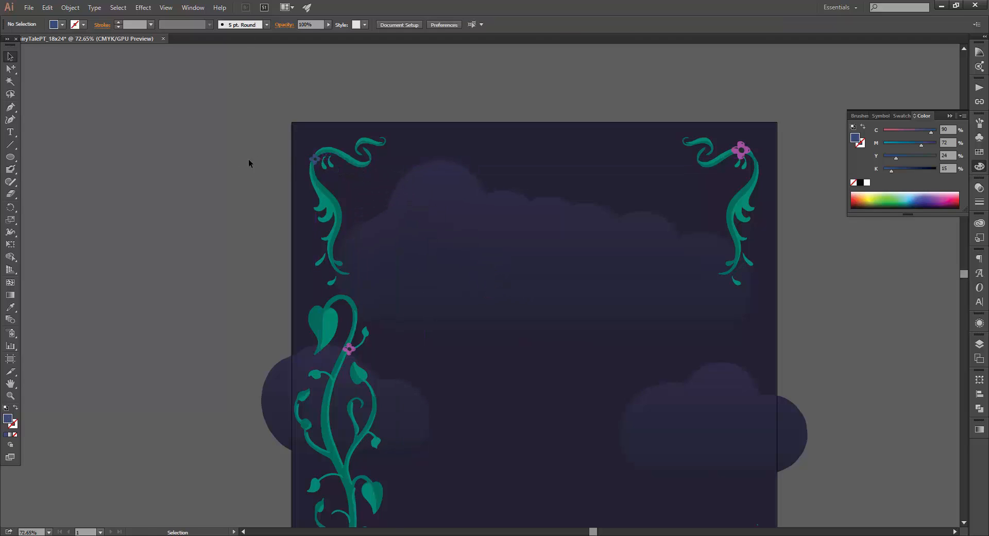
left_click(315, 160)
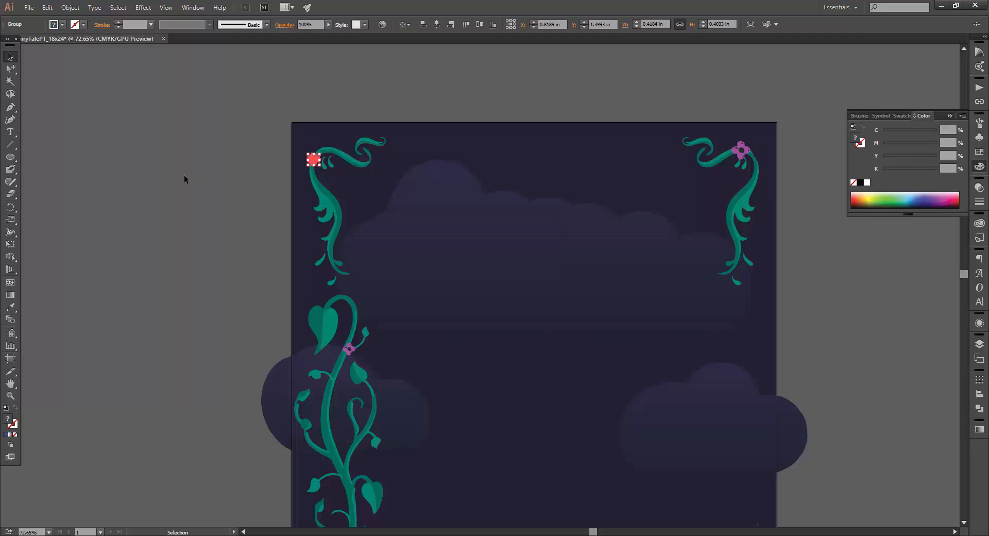
left_click(201, 192)
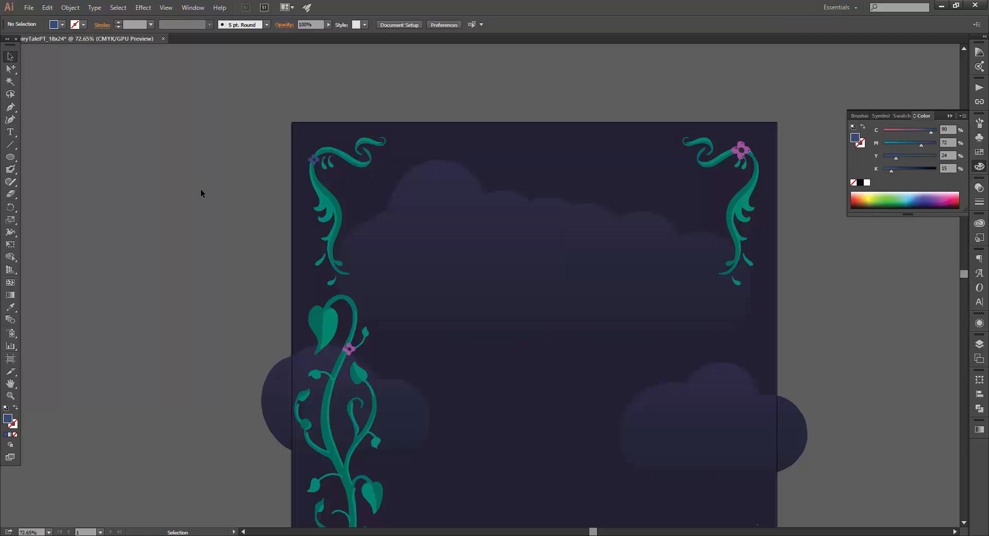
Copy both corner flourishes, the vine and the upright branch, paste the copies in front in place, and group them.
key("ctrl+0")
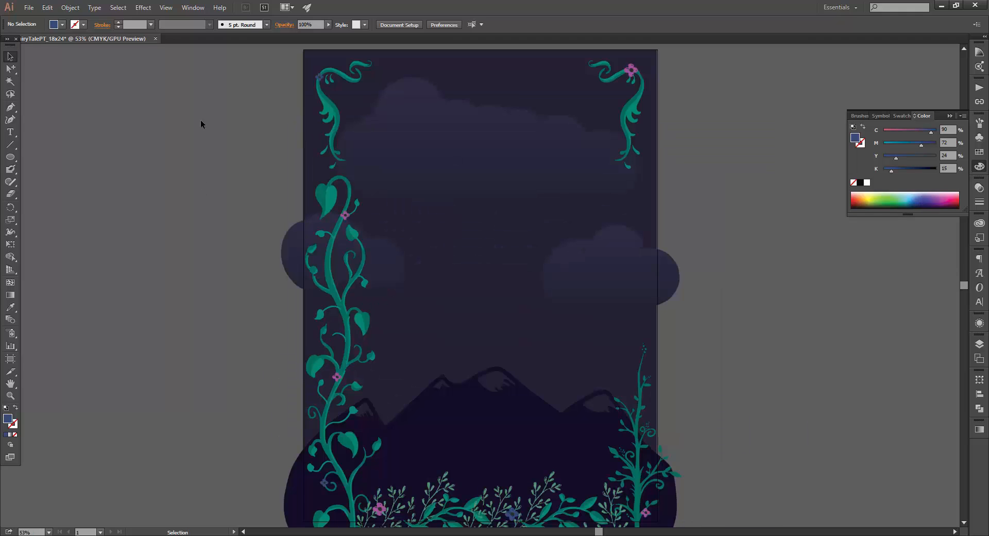
left_click(334, 113)
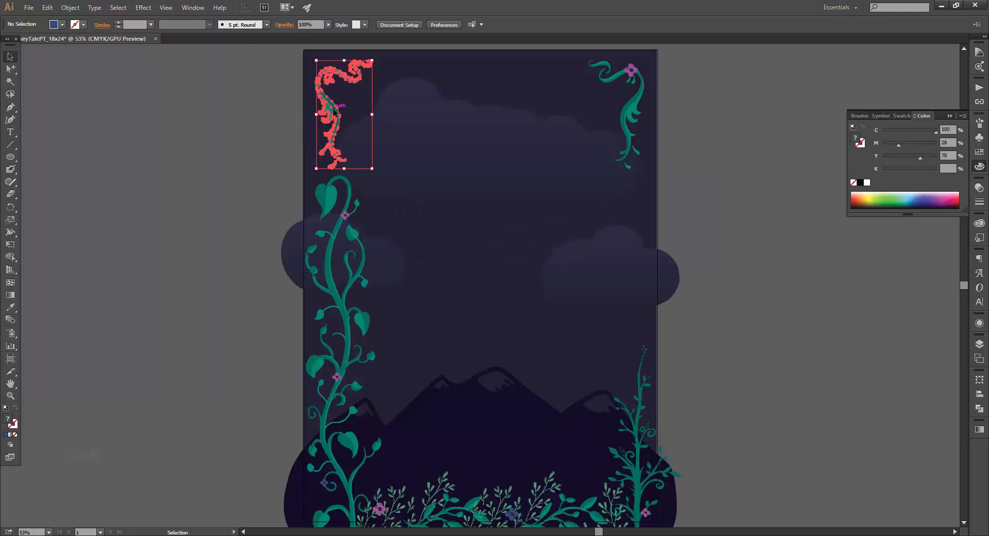
left_click(630, 119, "shift")
left_click(329, 243, "shift")
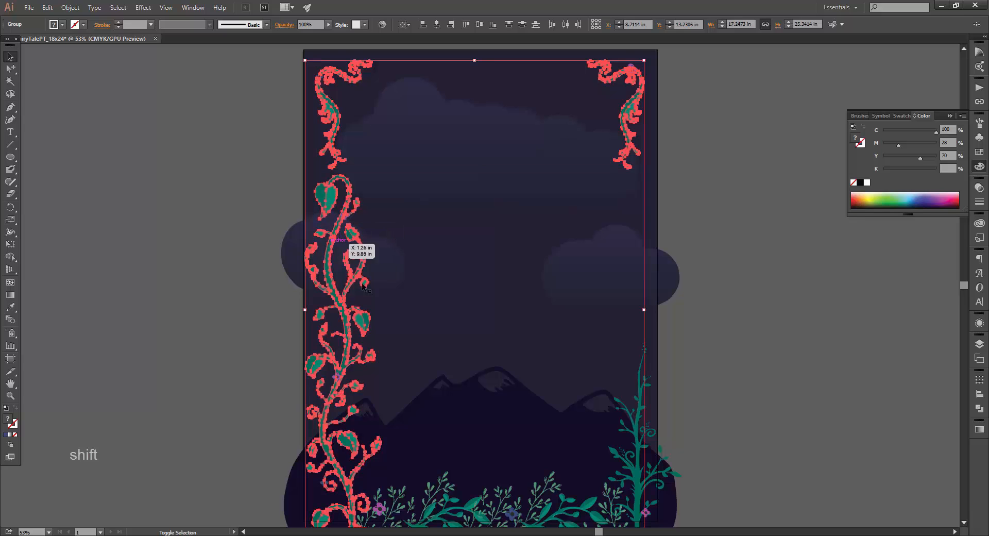
left_click(637, 422, "shift")
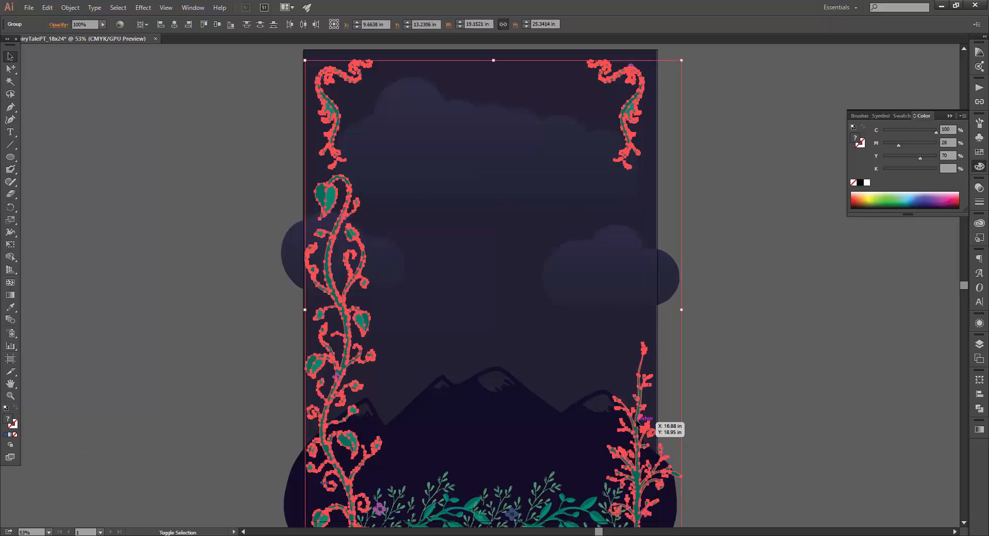
key("ctrl+c")
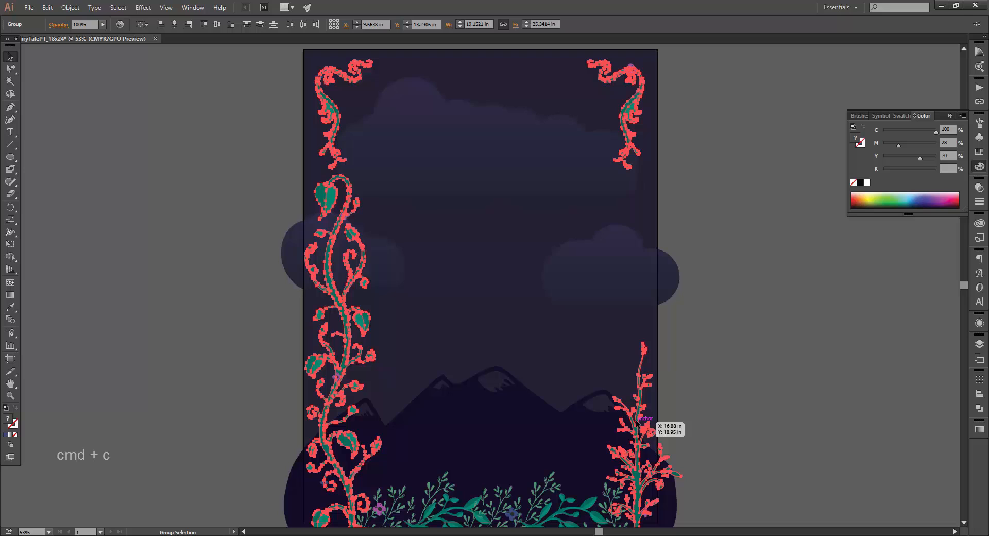
left_click(690, 408)
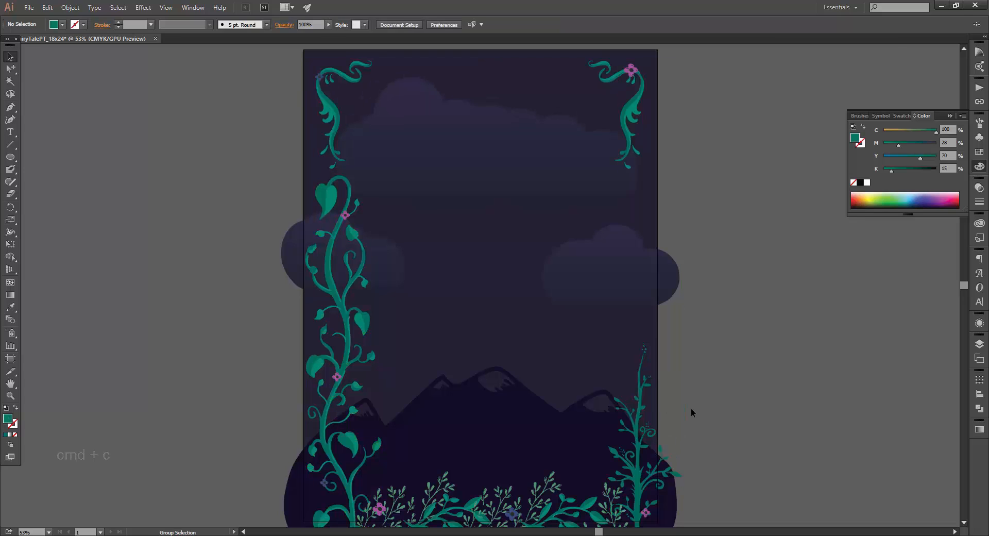
key("ctrl+f")
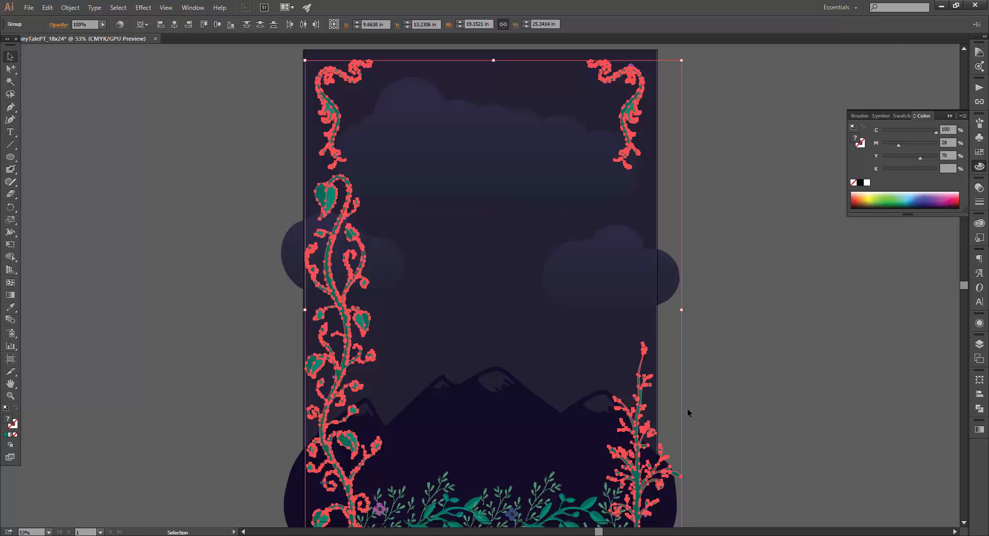
left_click(70, 7)
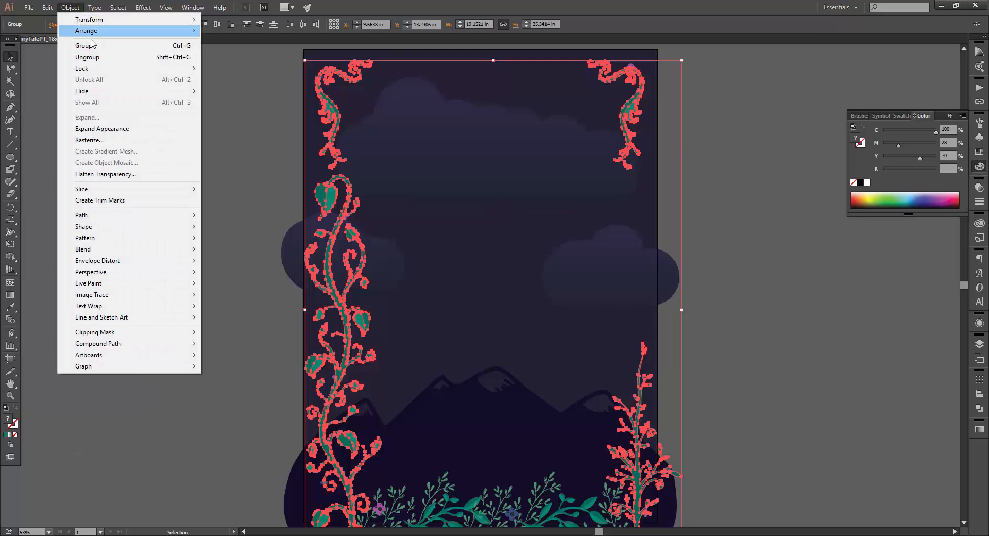
left_click(84, 46)
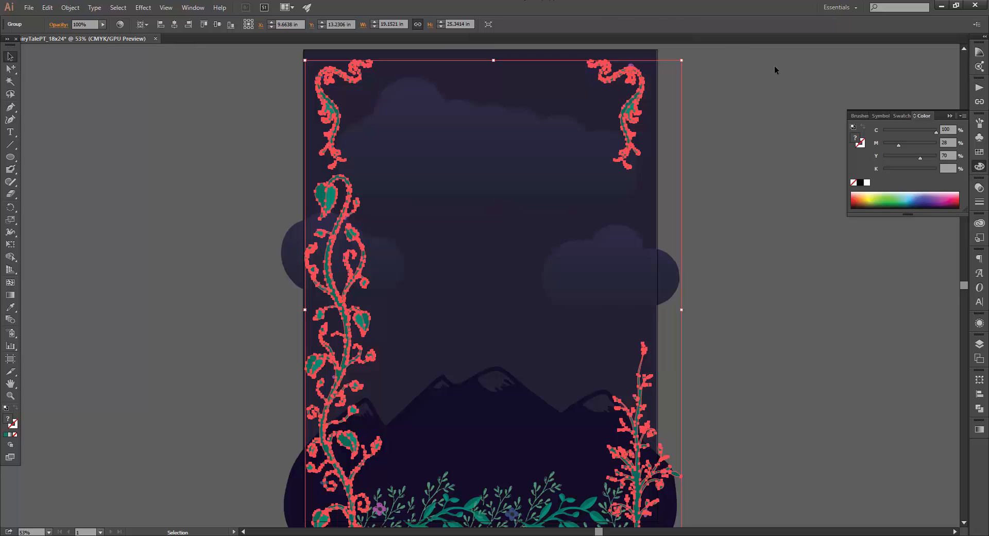
Unlock the Background layer and save the mountain shape's fill color as a new swatch named Mountain Purple.
left_click(979, 152)
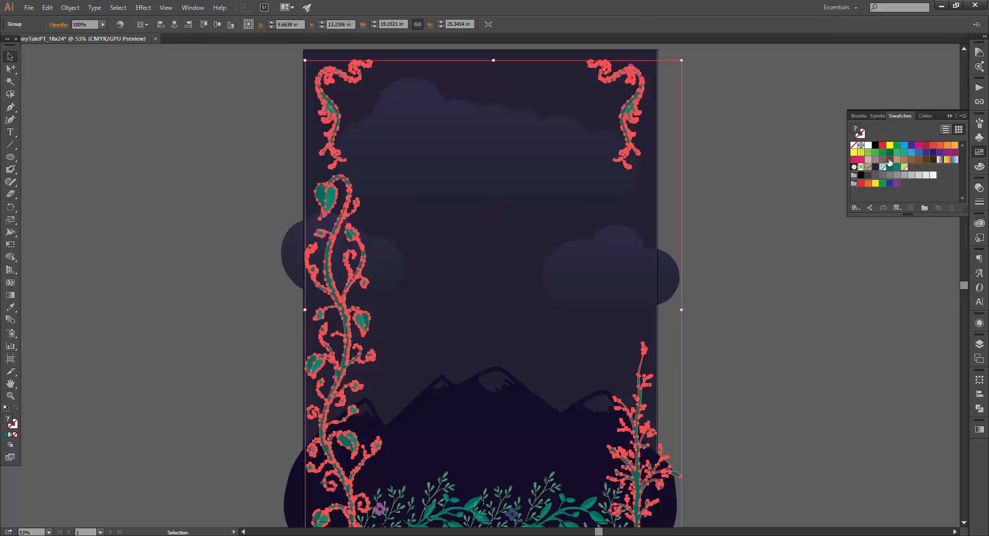
left_click(522, 404)
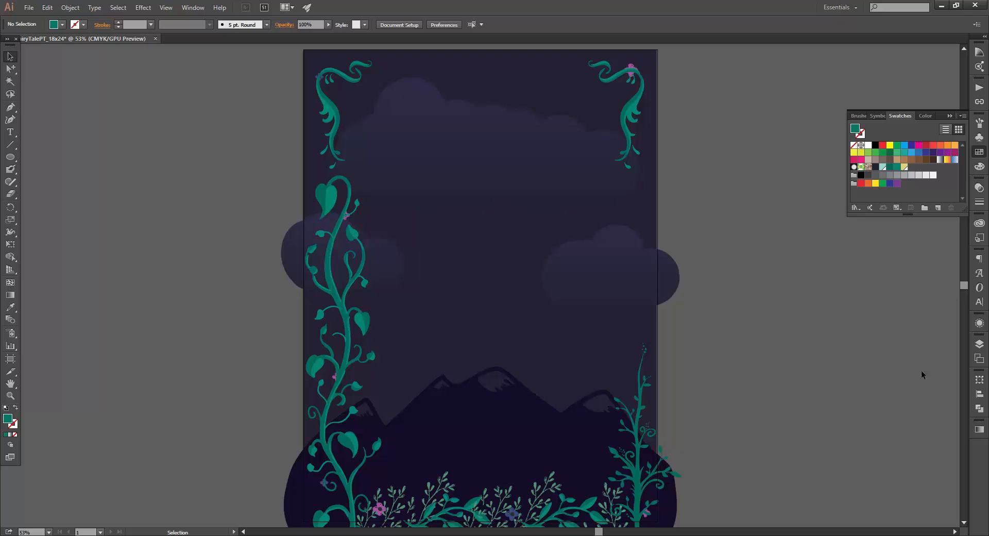
left_click(979, 343)
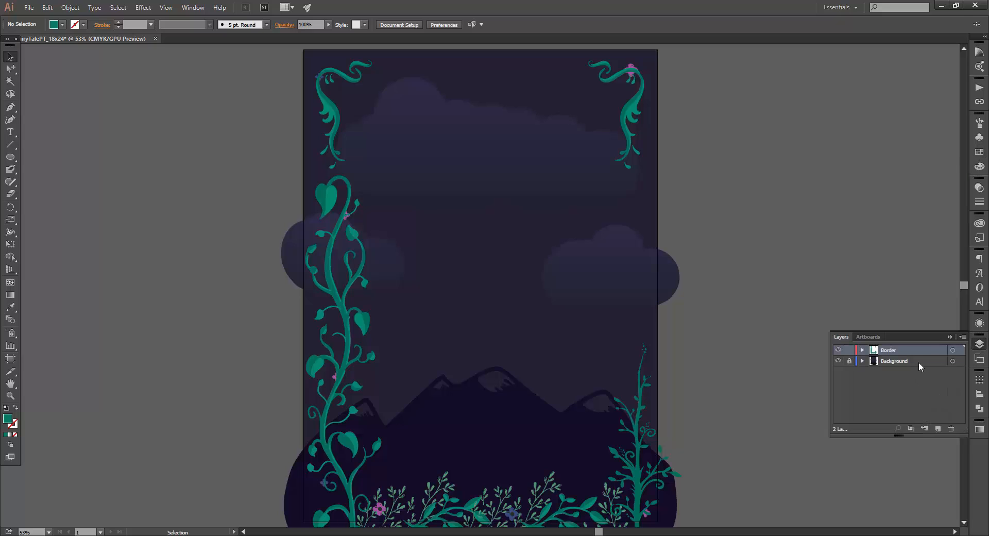
left_click(845, 362)
left_click(490, 407)
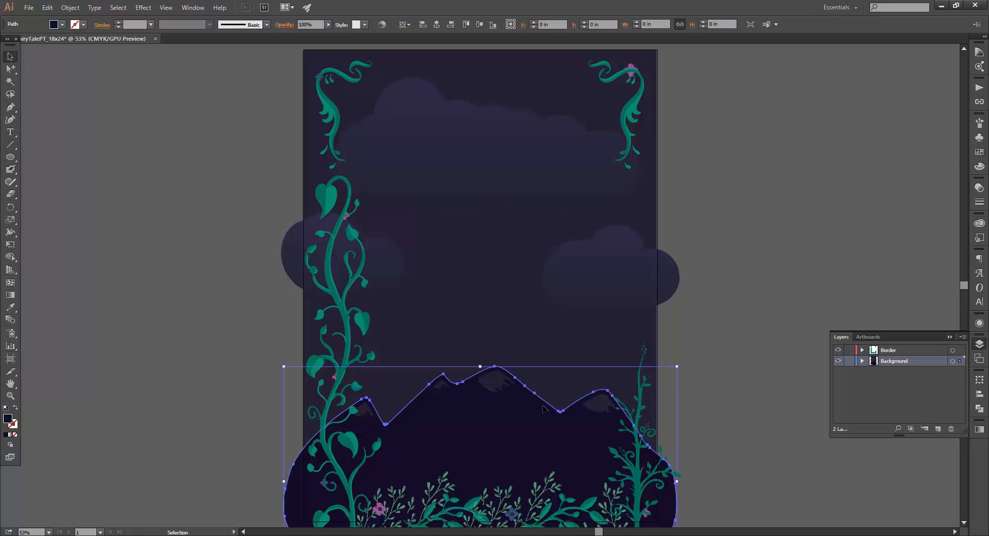
left_click(979, 151)
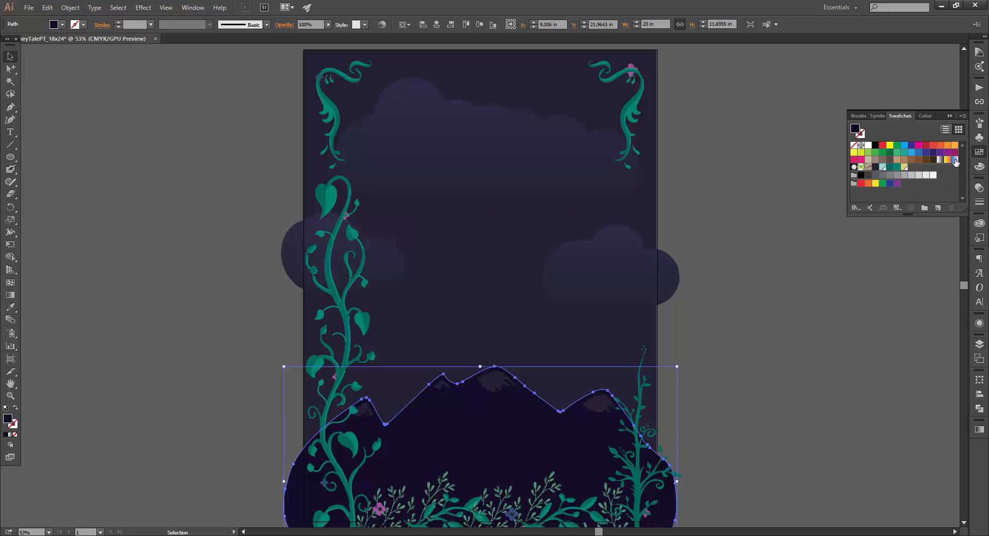
left_click(939, 207)
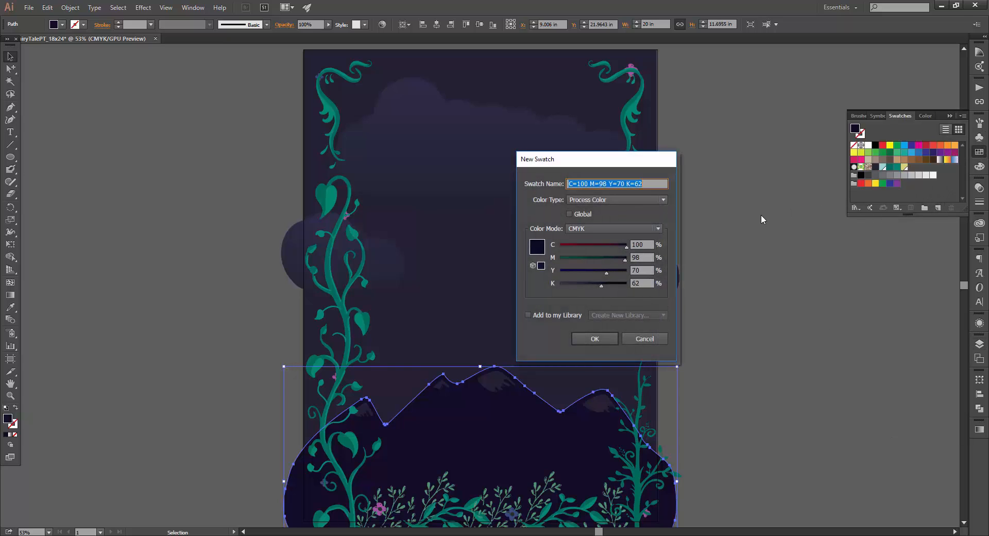
type("Mountain Purple")
key("Return")
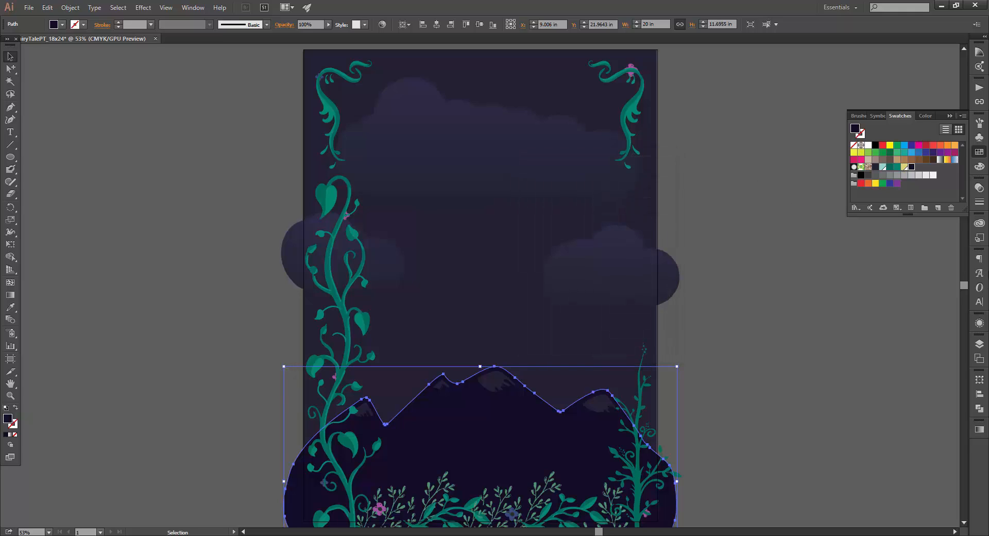
Lock the Background layer again and make the Border layer active.
left_click(979, 344)
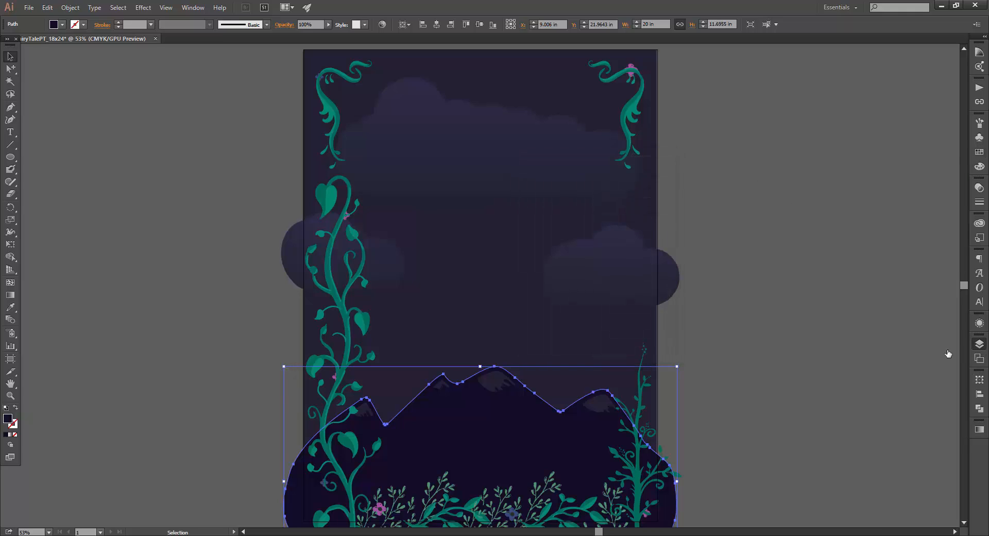
left_click(849, 363)
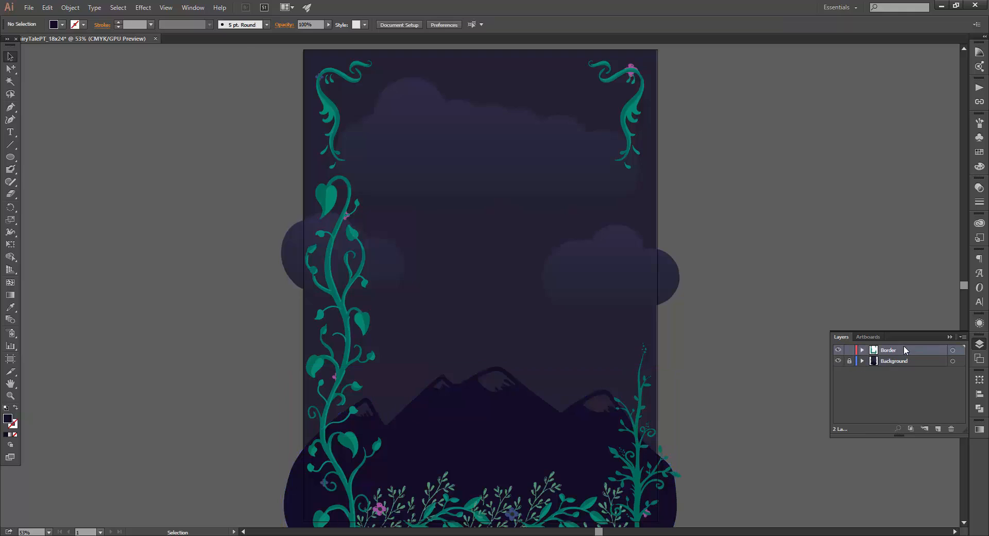
left_click(978, 344)
Fill the grouped border copy with the Mountain Purple swatch and nudge it about 0.14 in left and 0.14 in down.
left_click(979, 152)
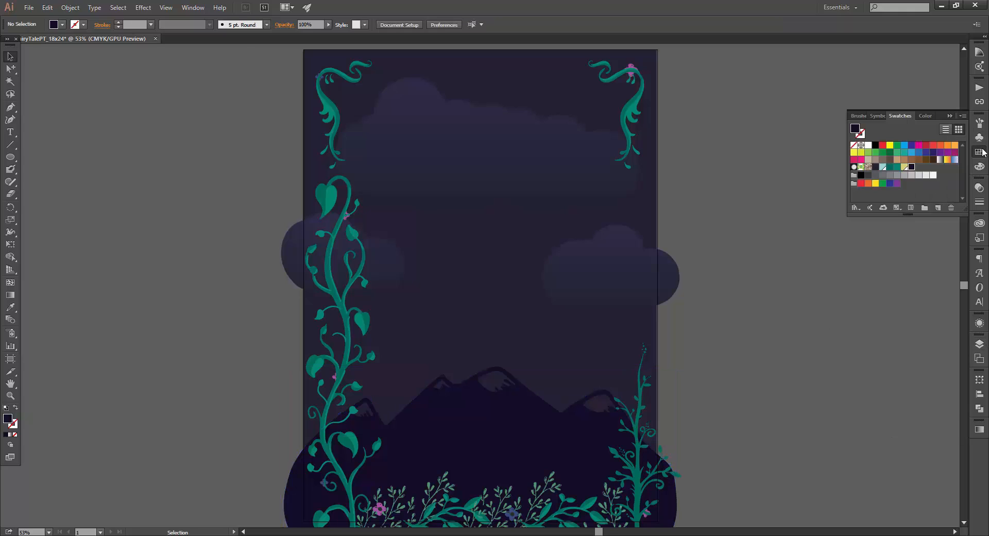
left_click(634, 116)
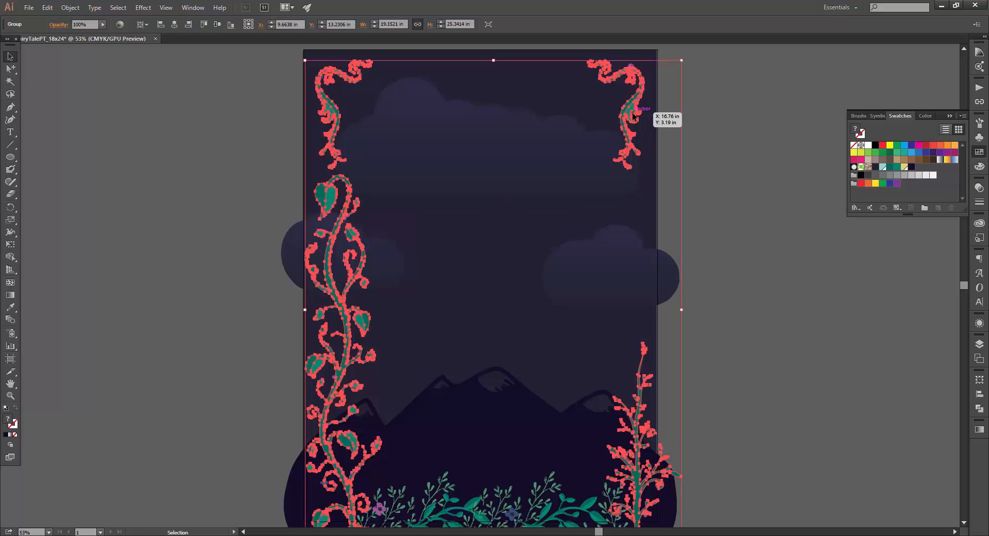
left_click(911, 167)
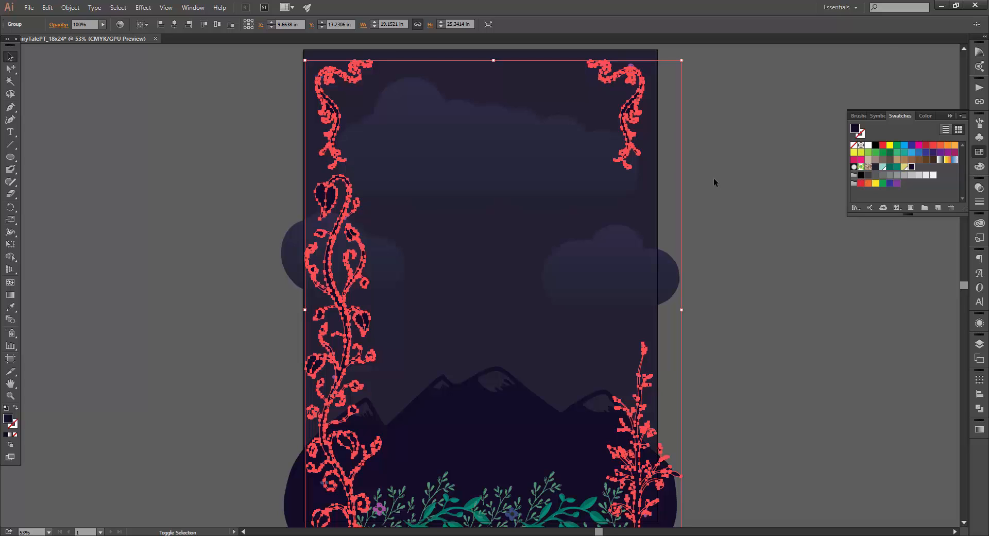
key("shift+Left")
key("shift+Down")
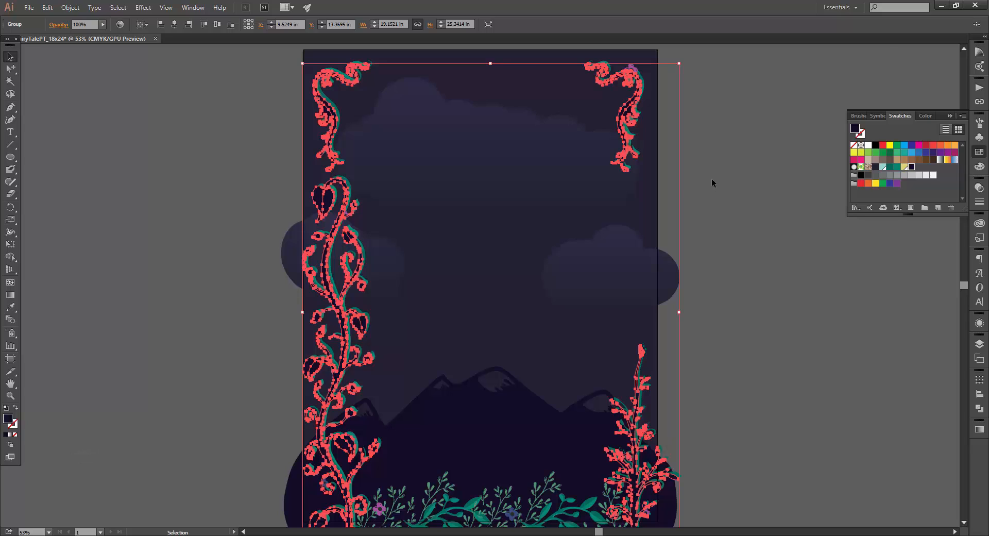
Send the dark border copy to the back of the Border layer as a shadow behind the green vines and deselect it.
left_click(70, 7)
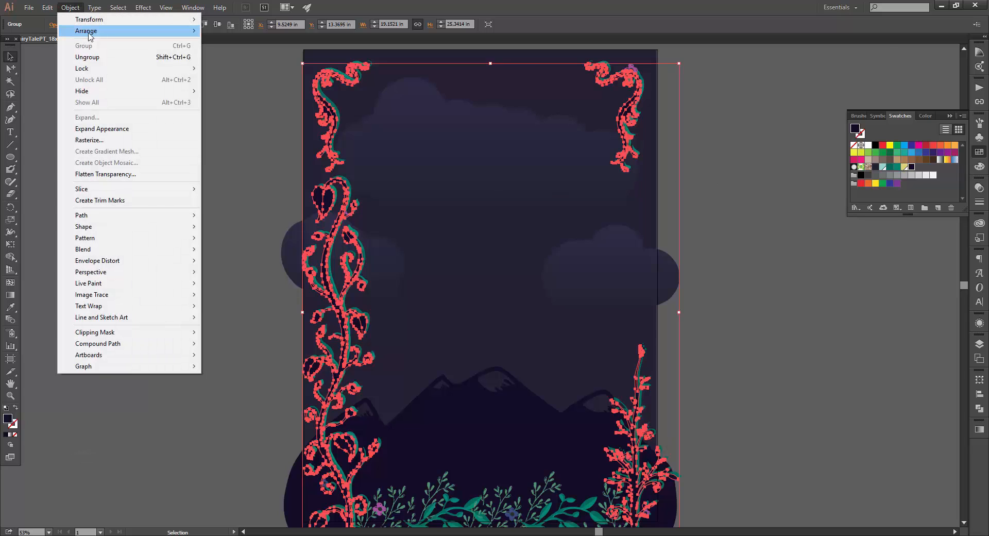
mouse_move(128, 32)
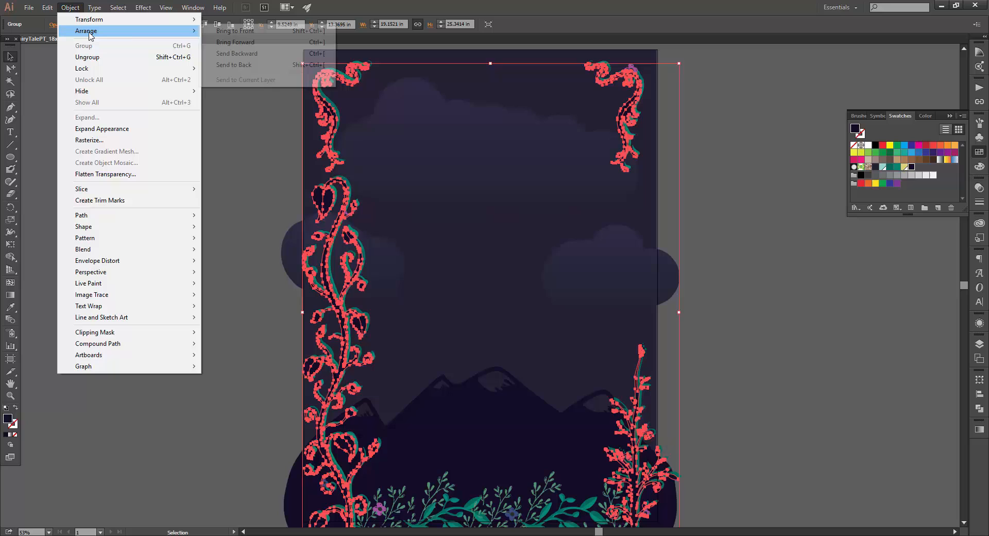
left_click(240, 65)
left_click(239, 65)
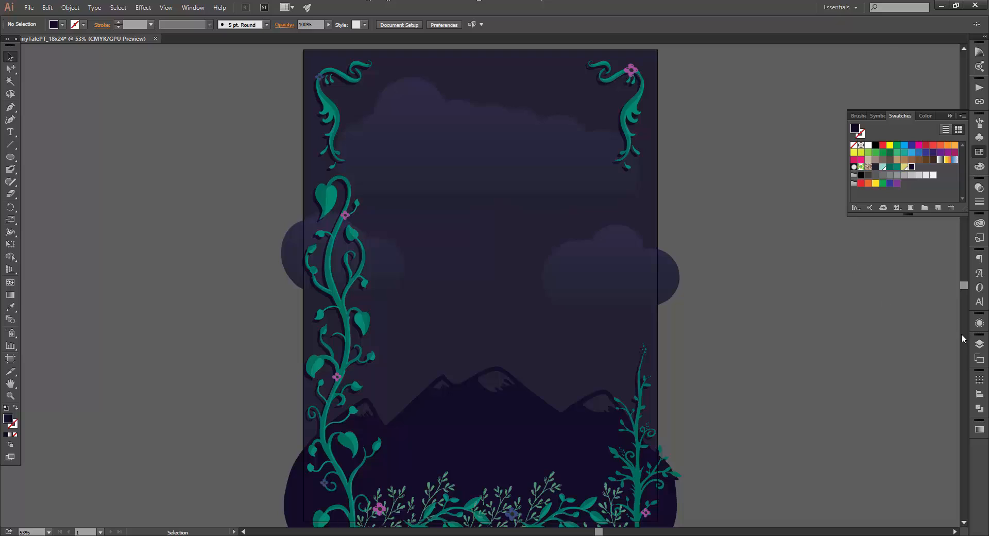
Lock the Border layer and add a new layer named Text above it.
left_click(979, 343)
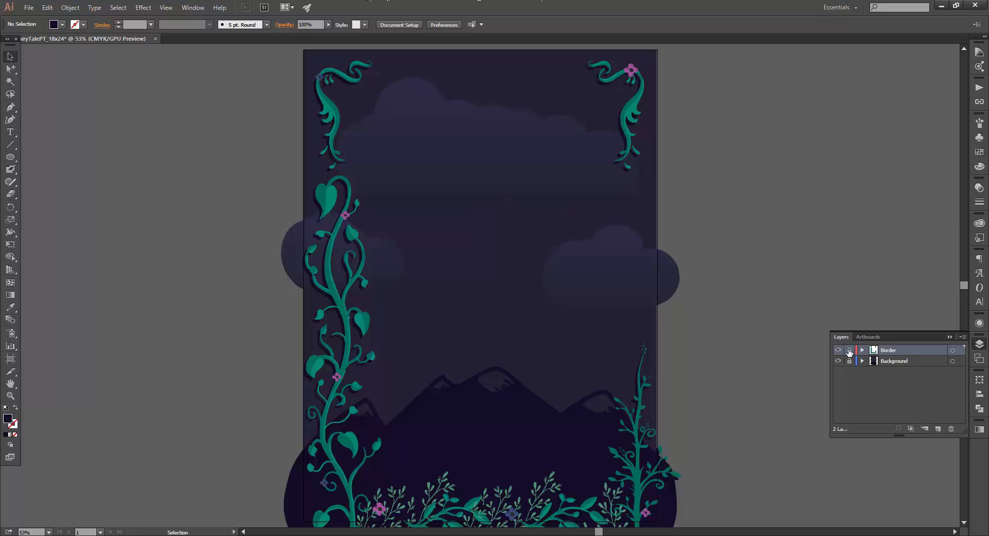
left_click(937, 428)
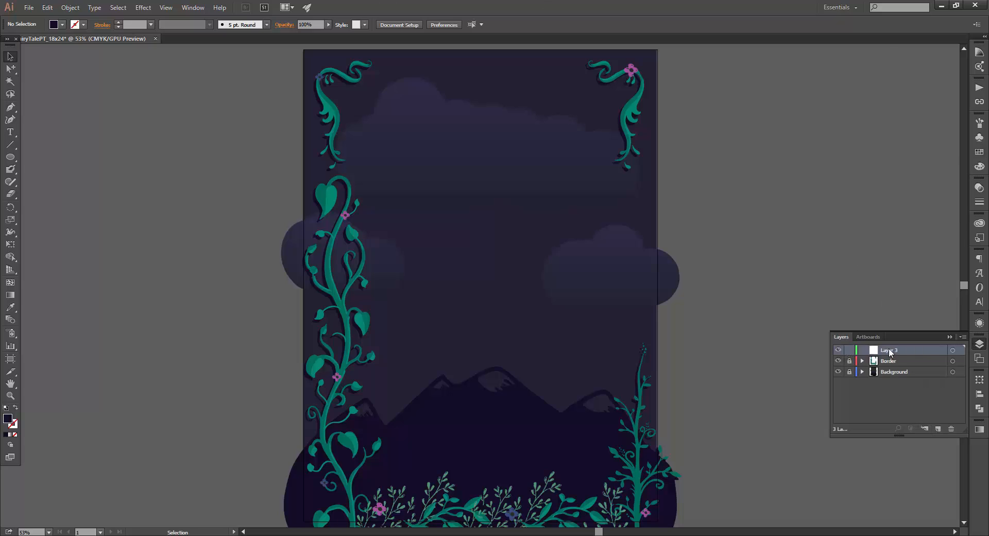
double_click(889, 350)
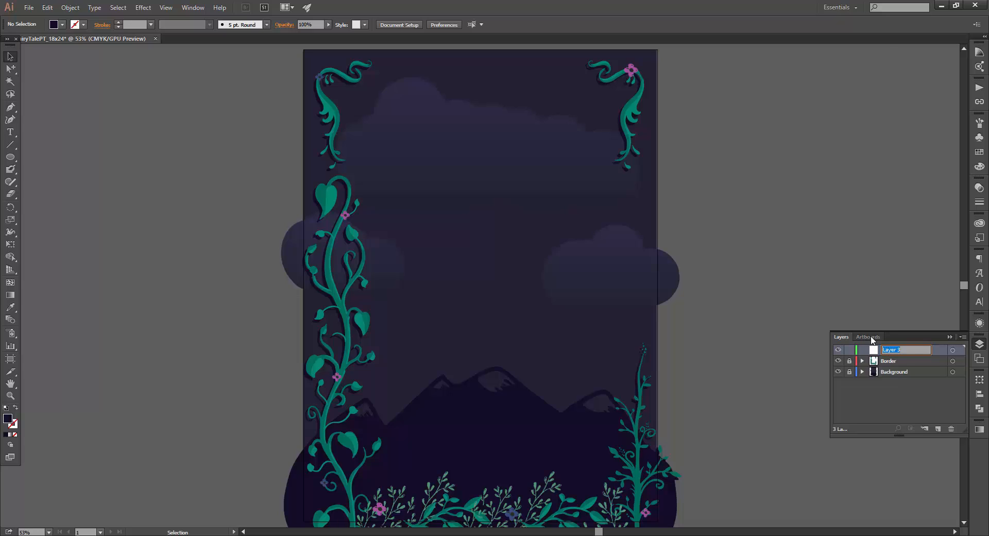
type("Text")
key("Return")
Add the three-line title "Once / Upon / A Time" in the upper sky, enlarged to about 128 pt and moved toward the poster's center.
key("t")
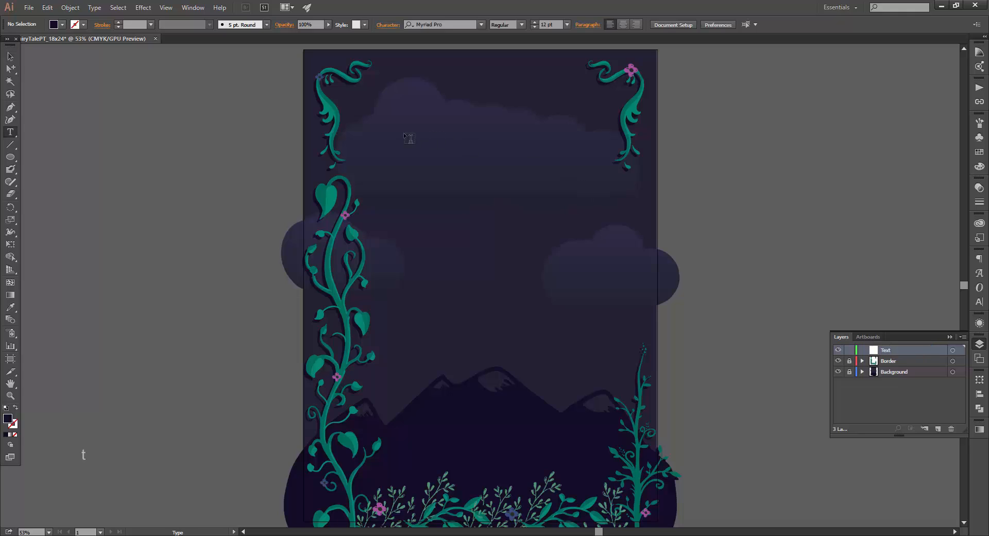
left_click(419, 137)
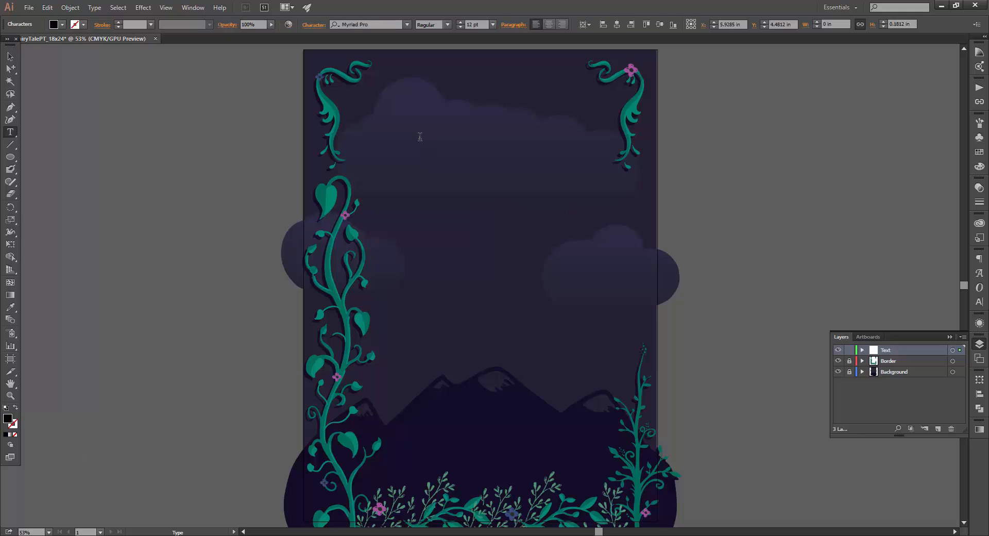
type("Once")
key("Return")
type("Upon")
key("Return")
left_click(10, 56)
left_click_drag(424, 148, 535, 257)
left_click_drag(426, 198, 480, 182)
Change the title's font to Agreloy.
left_click(978, 156)
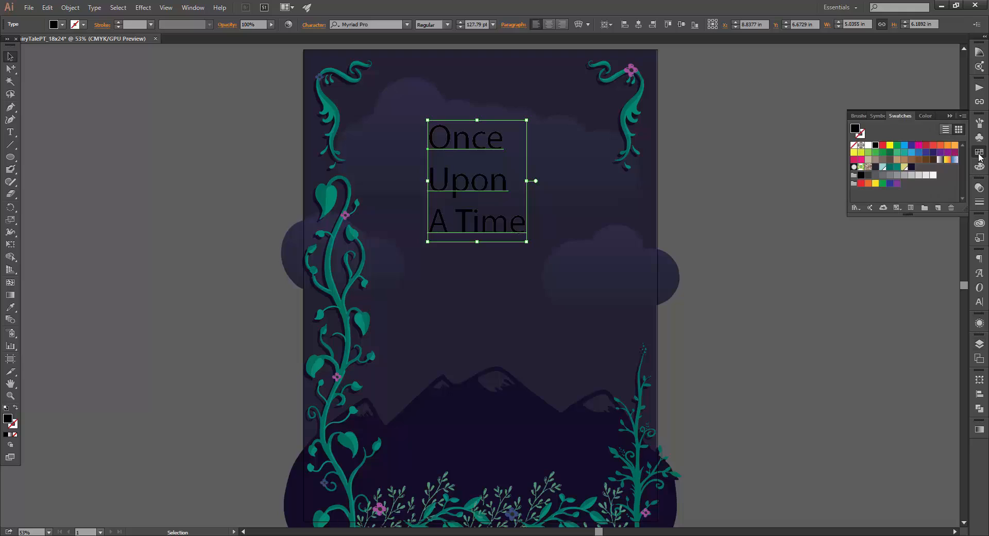
left_click(978, 156)
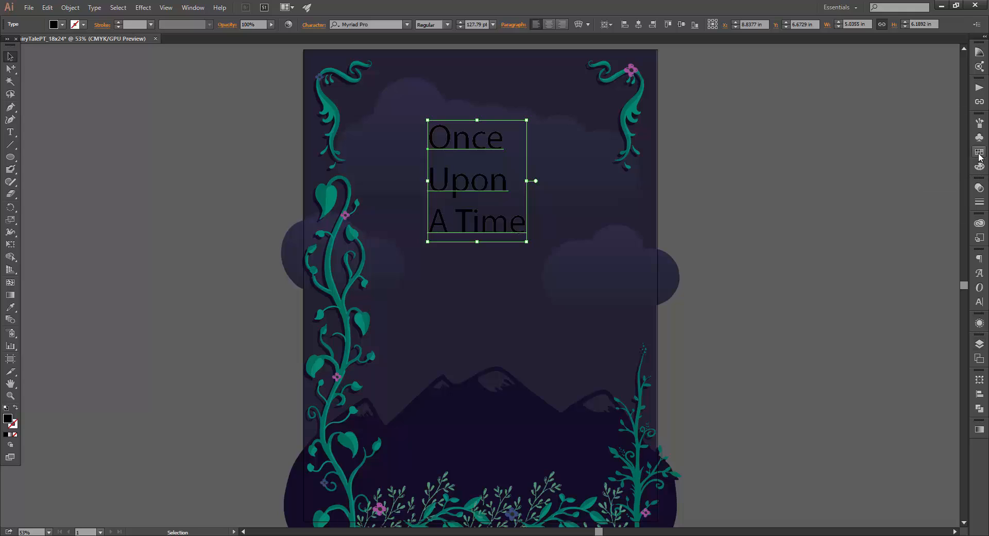
left_click(979, 302)
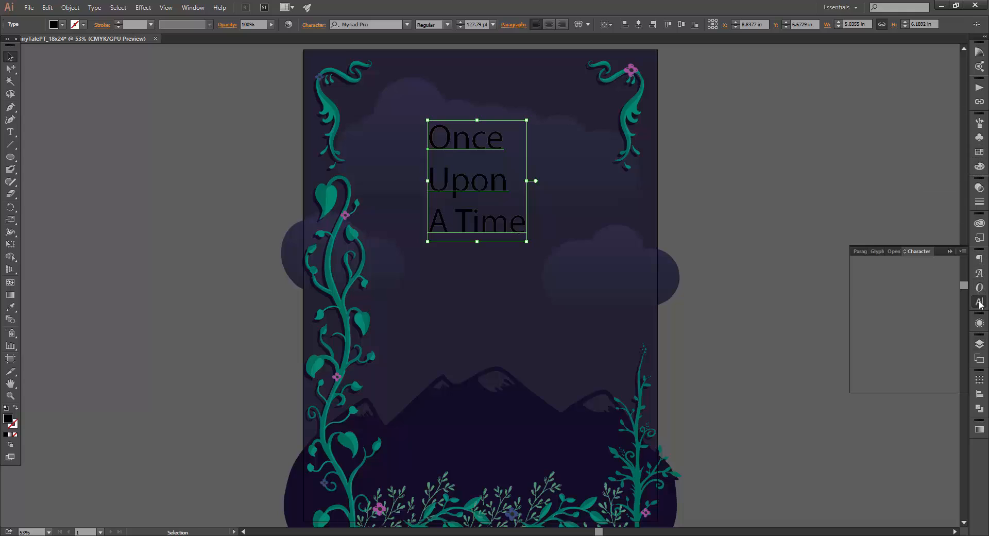
left_click(914, 279)
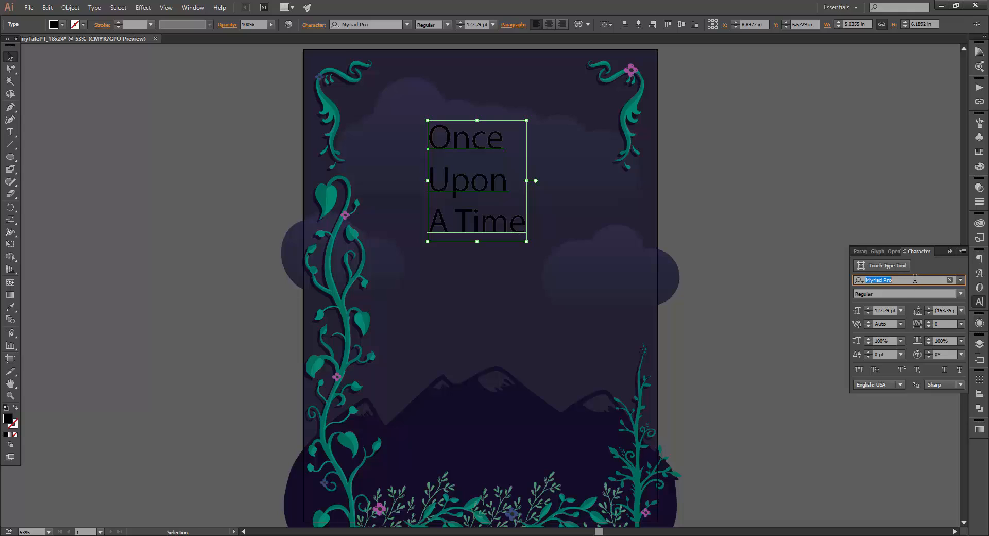
type("agre")
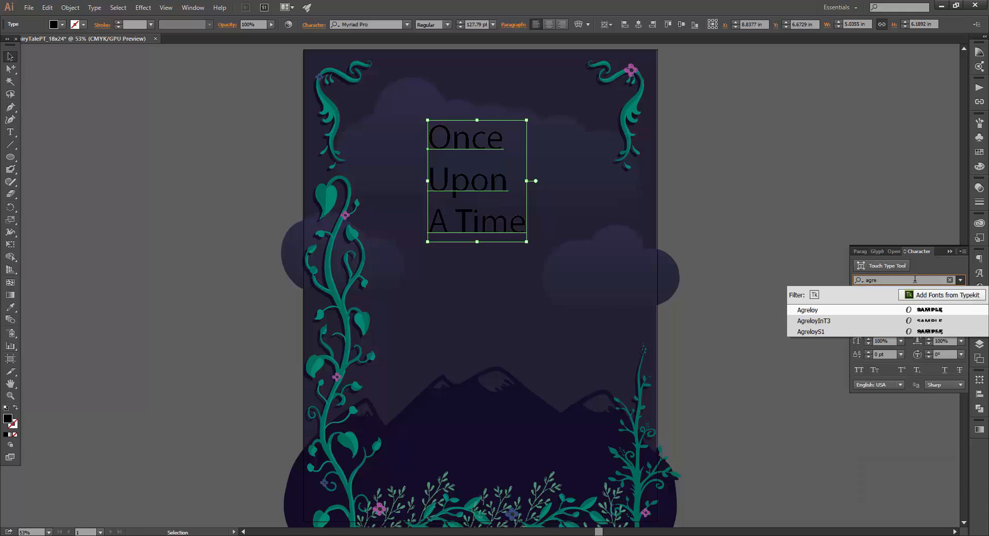
left_click(874, 310)
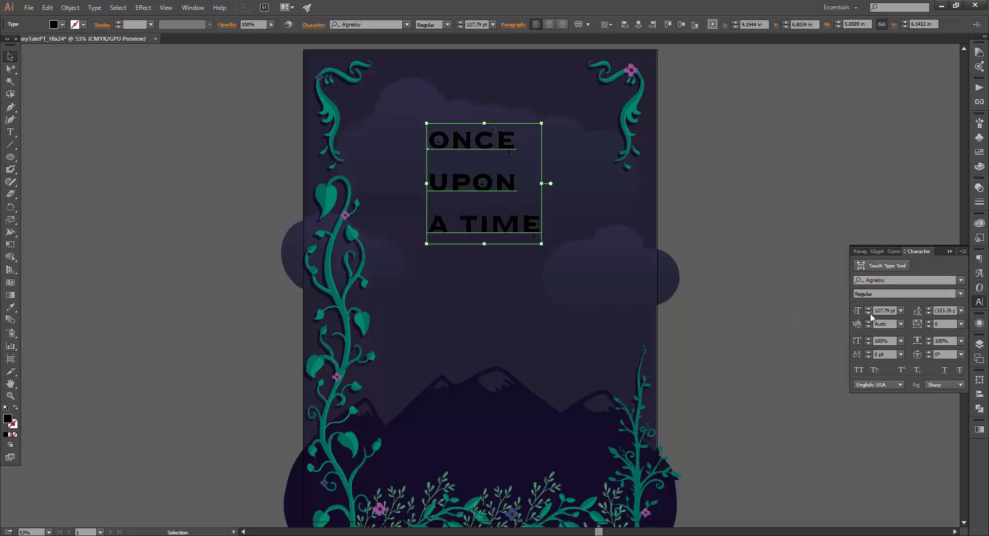
Set the title's font size to 230 pt and its tracking to -20.
double_click(881, 310)
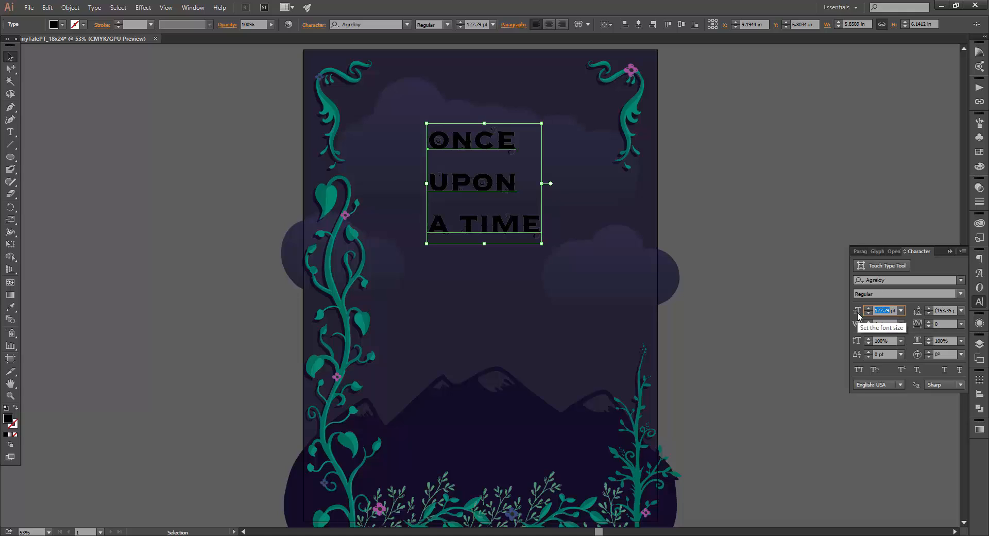
type("230")
key("Return")
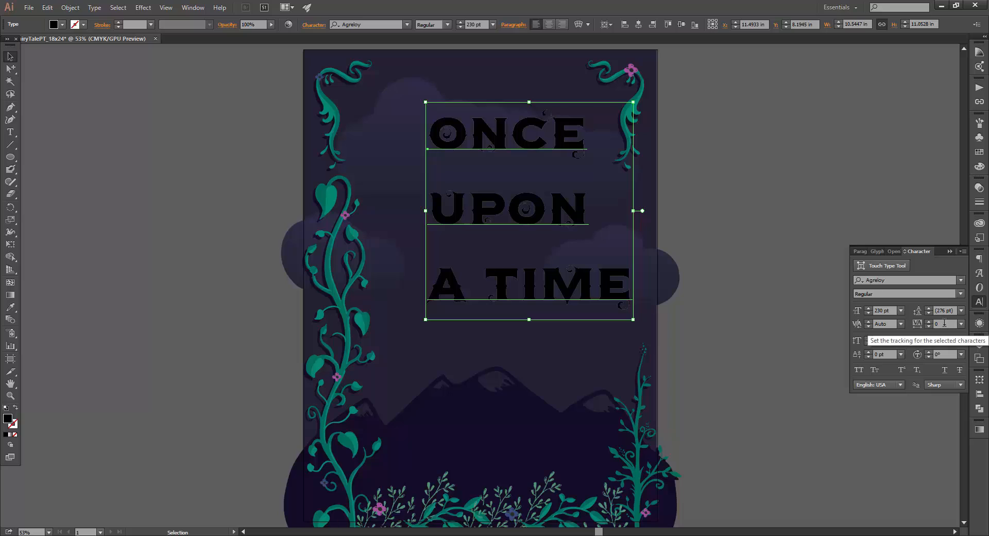
double_click(929, 324)
type("-20")
key("Return")
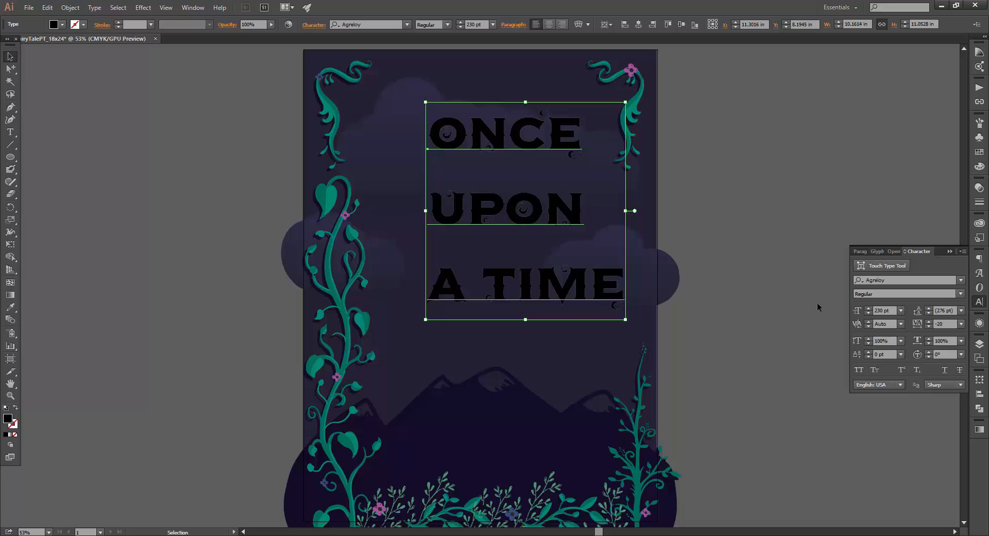
Check the title's paragraph alignment and fill the title text with white.
left_click(861, 251)
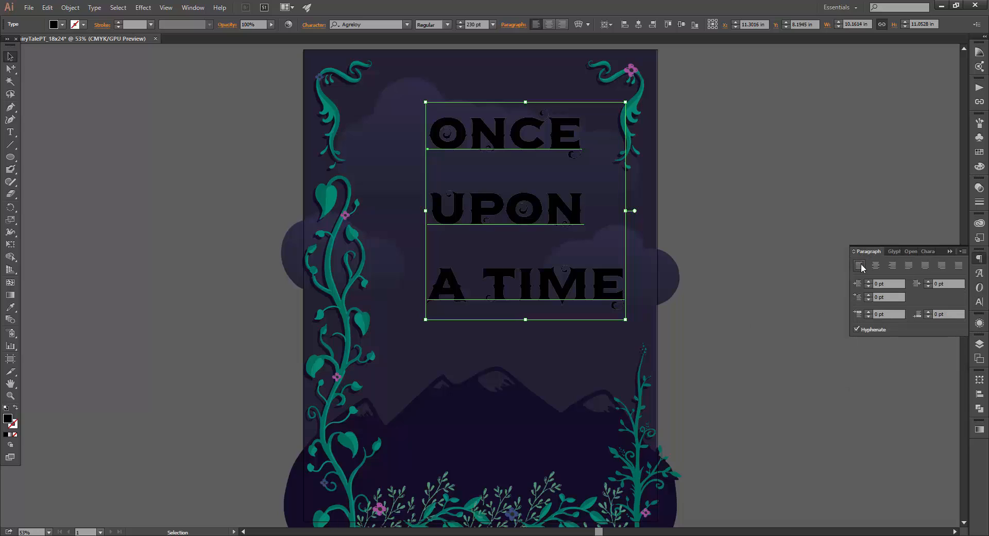
left_click(928, 251)
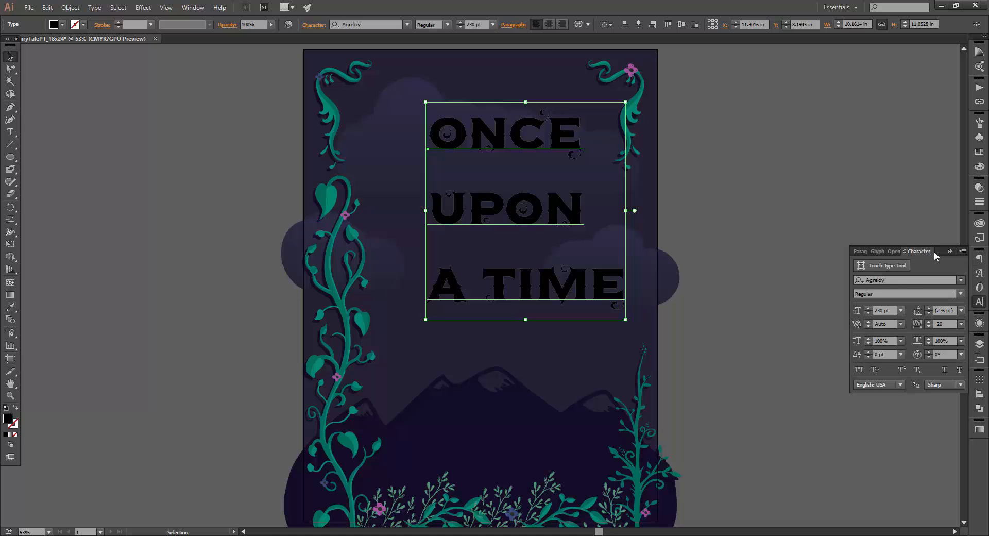
left_click(979, 152)
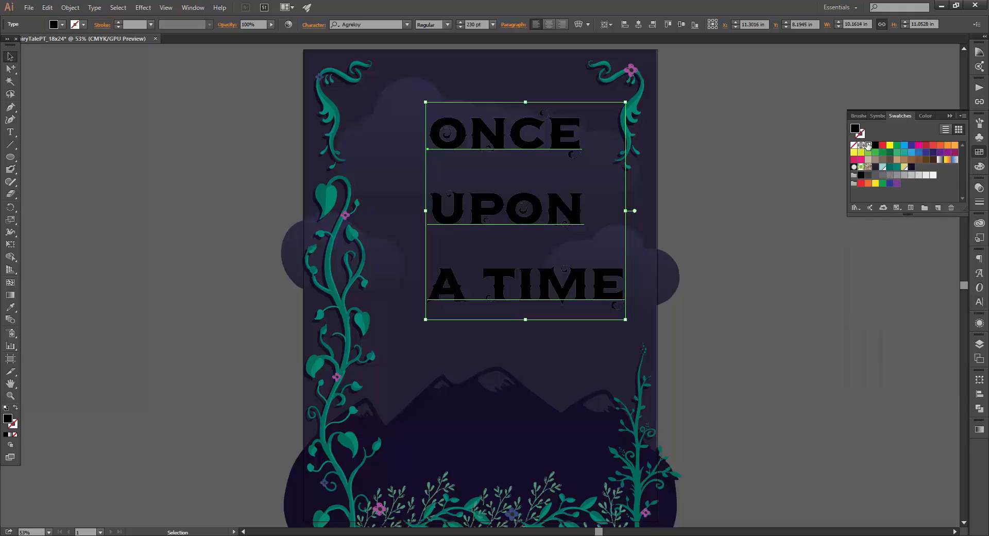
left_click(868, 145)
left_click(983, 153)
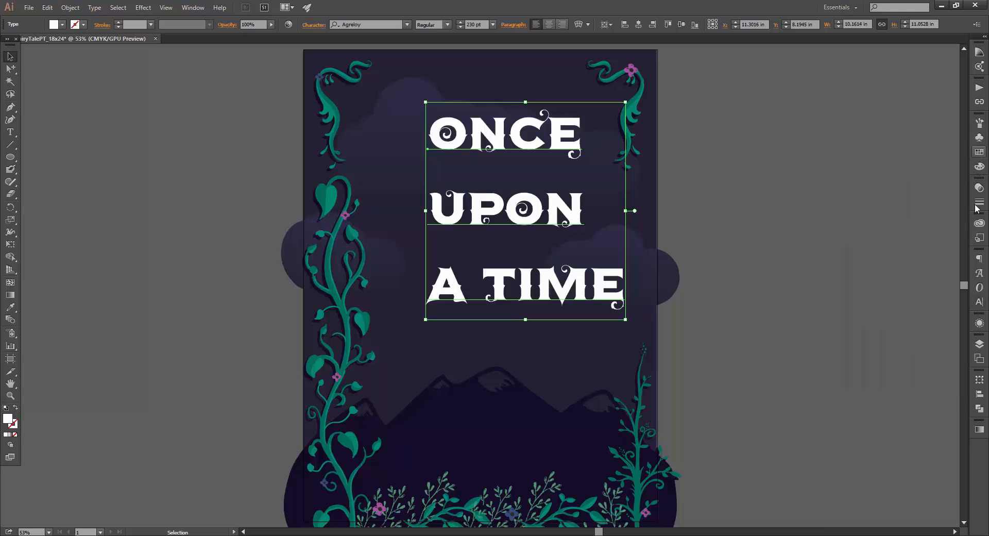
Change the initial O of "Once" to the PlainGermanica font and set its size to 330 pt.
left_click(980, 301)
left_click(10, 133)
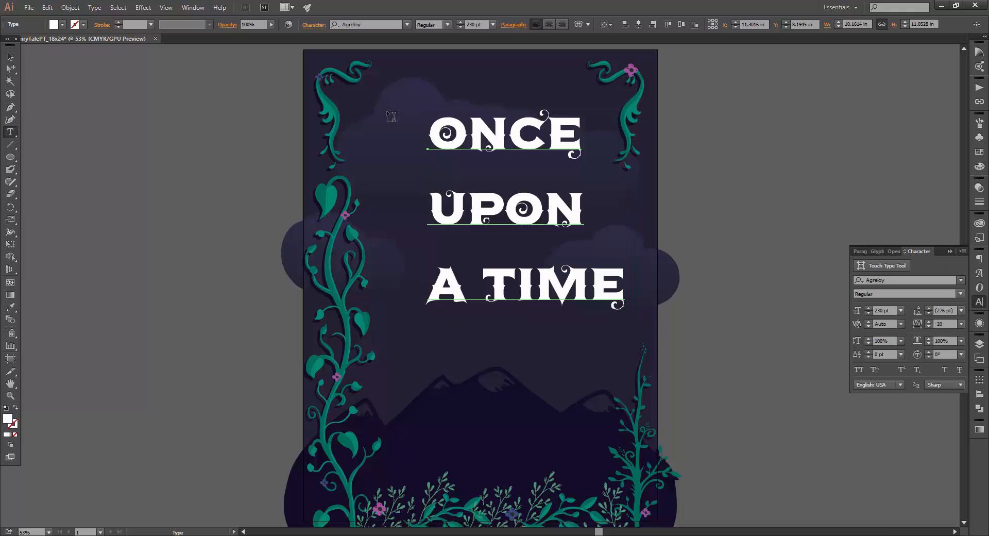
left_click_drag(464, 135, 430, 135)
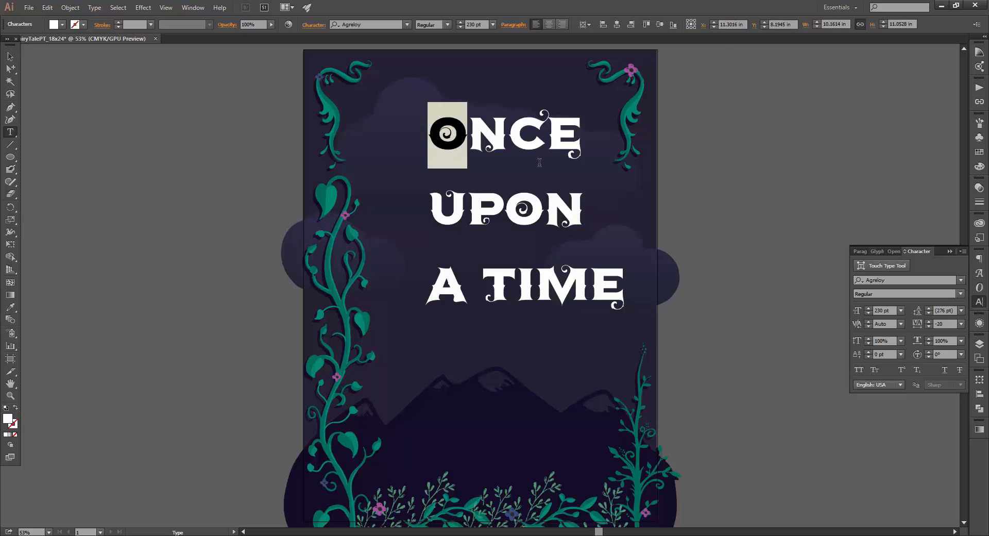
left_click(888, 279)
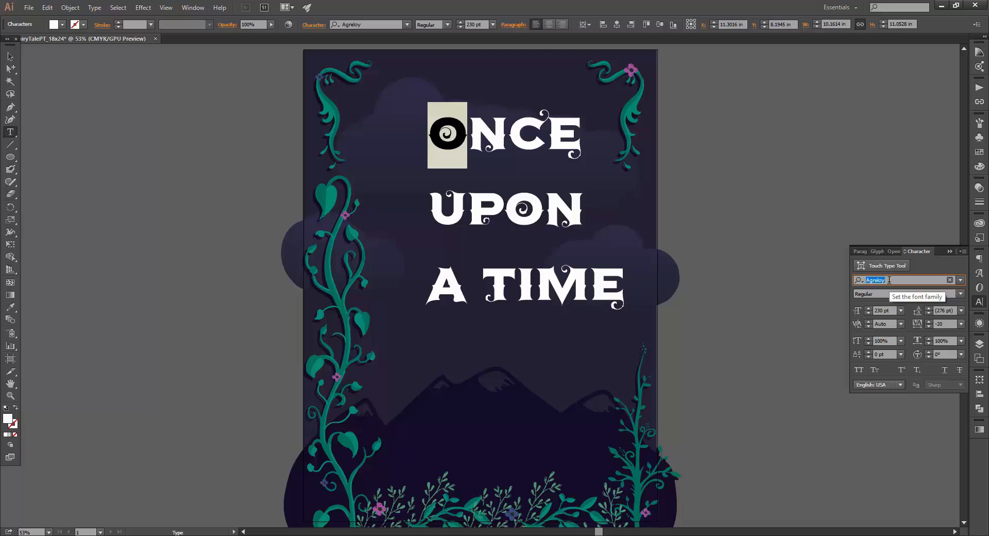
type("plain")
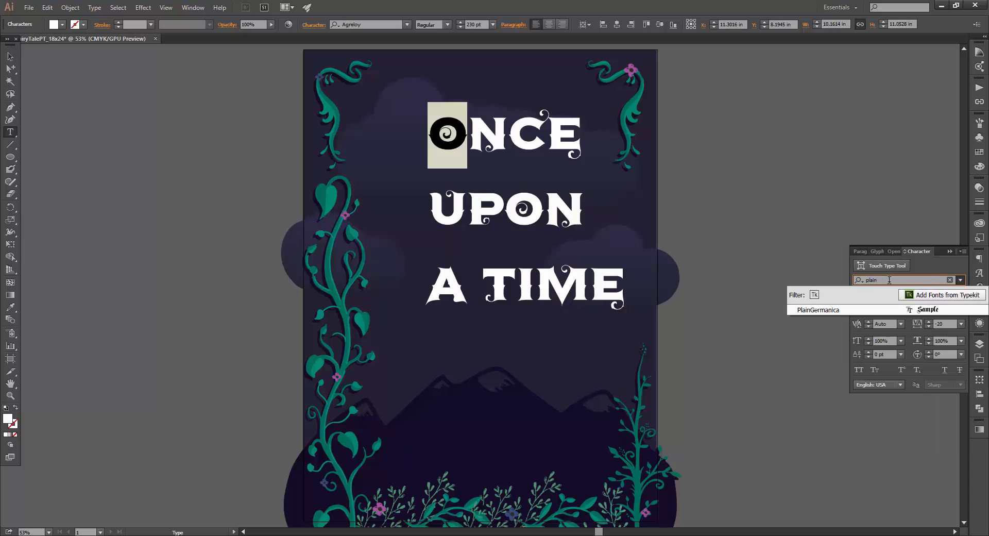
left_click(880, 311)
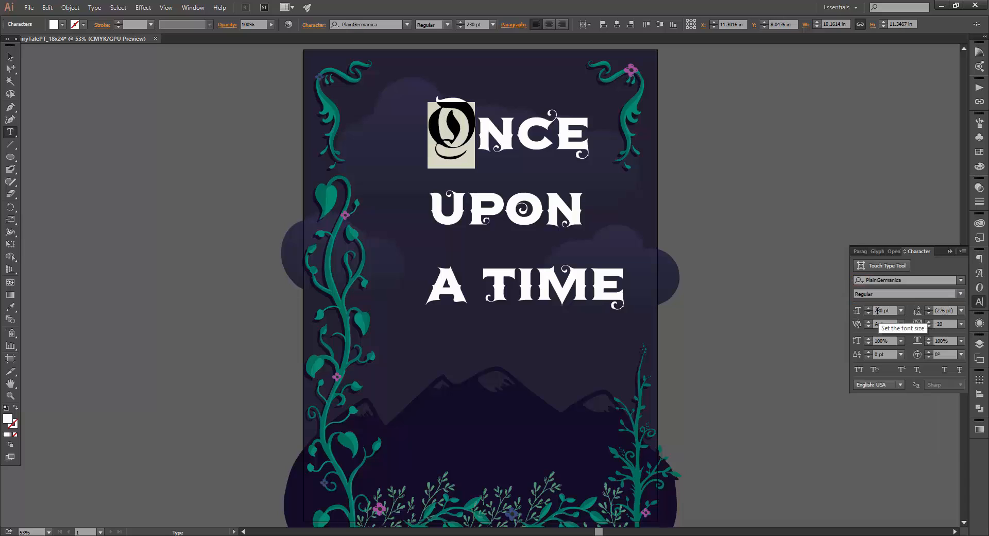
left_click(878, 310)
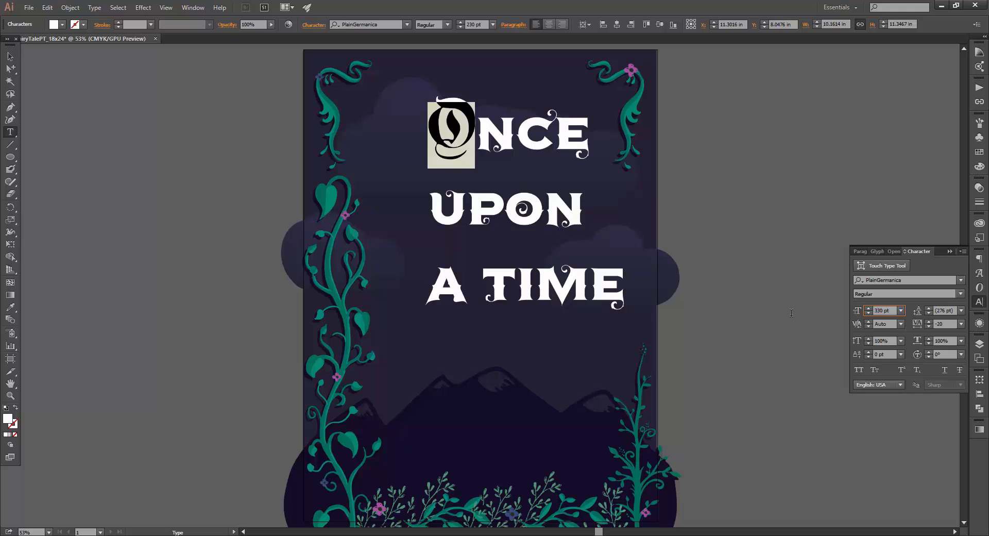
Set the letter O of "Once" to 330 pt and copy its character formatting onto the U of "Upon" with the Eyedropper.
key("Return")
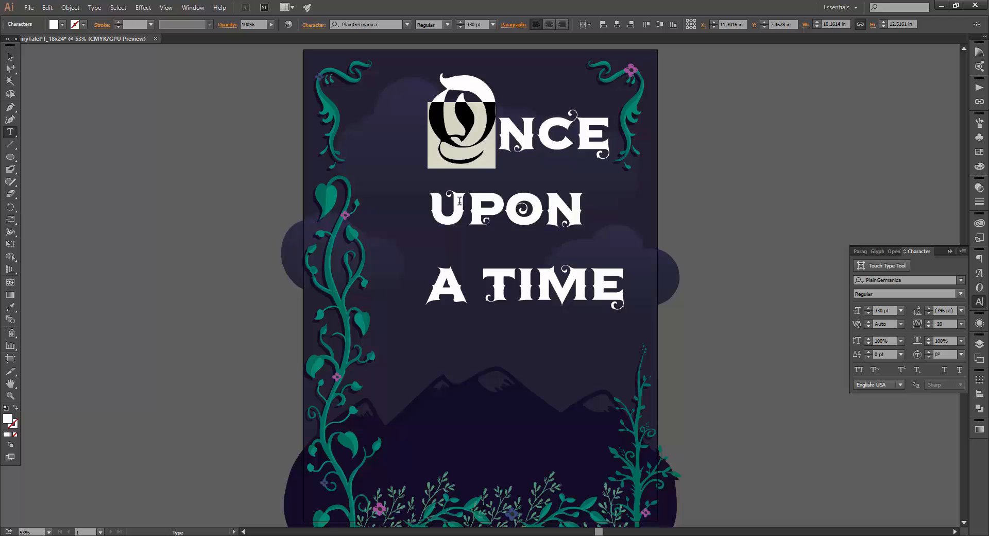
left_click_drag(466, 201, 428, 205)
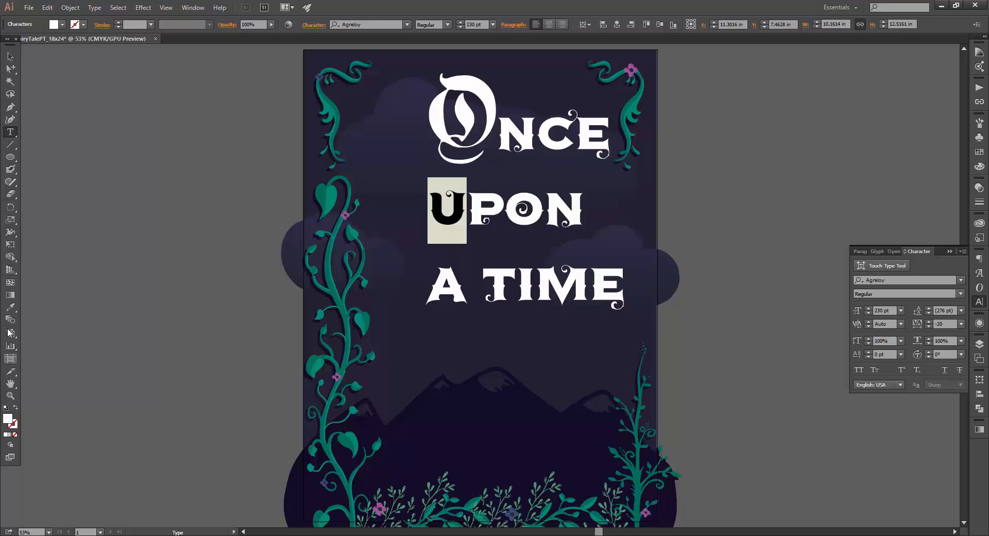
left_click(9, 307)
left_click(443, 126)
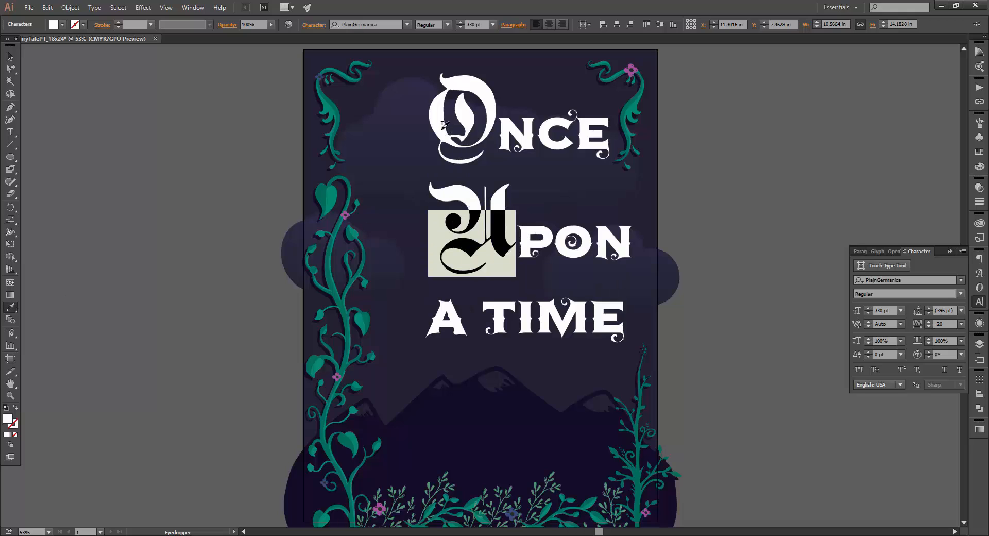
Copy the decorative O's character formatting onto the T of "Time" with the Eyedropper and deselect the text.
left_click(10, 132)
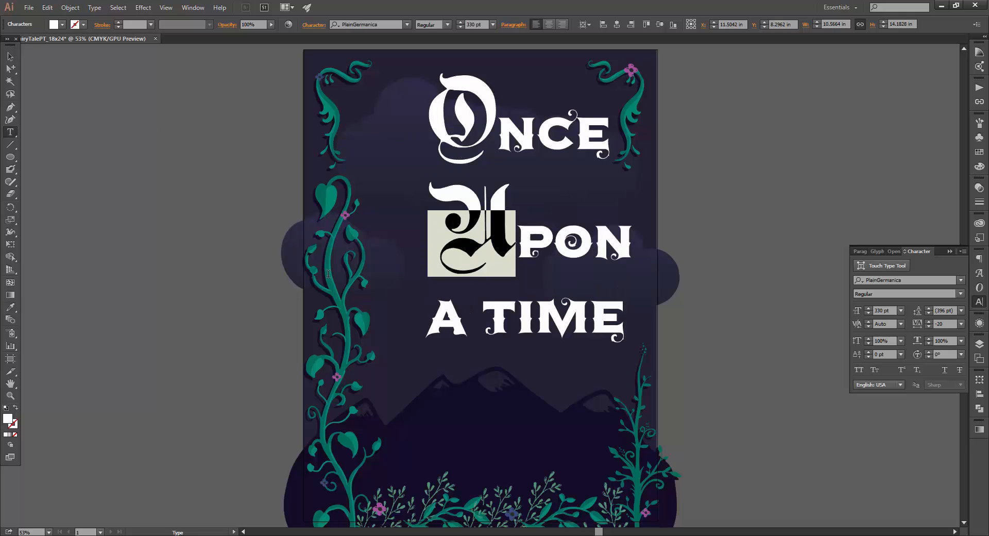
left_click_drag(495, 315, 502, 312)
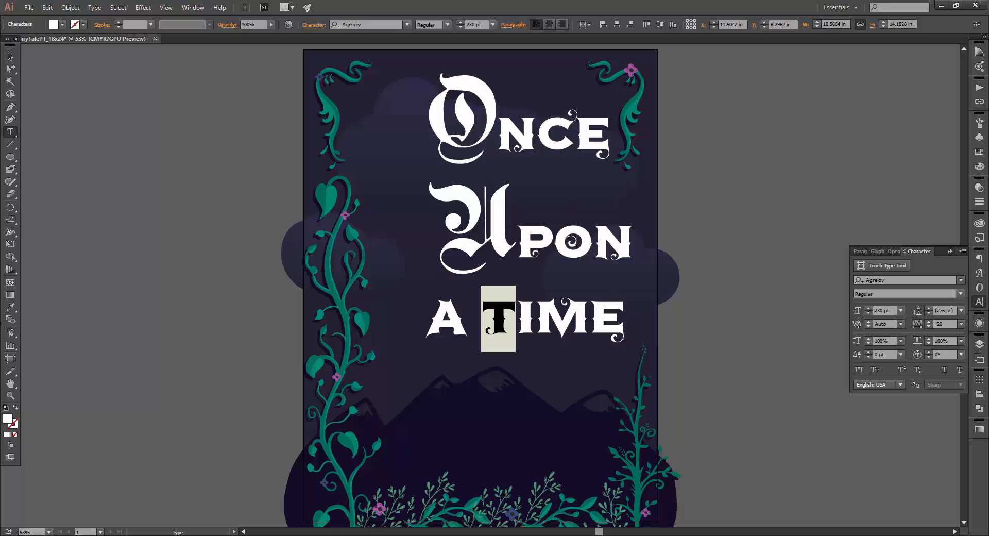
left_click(11, 308)
left_click(453, 126)
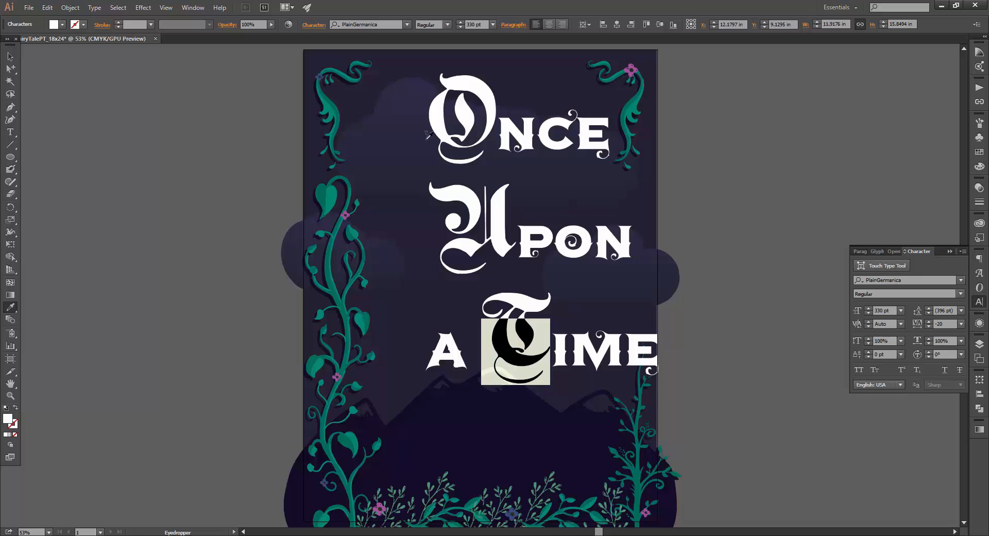
left_click(17, 58)
left_click(161, 110)
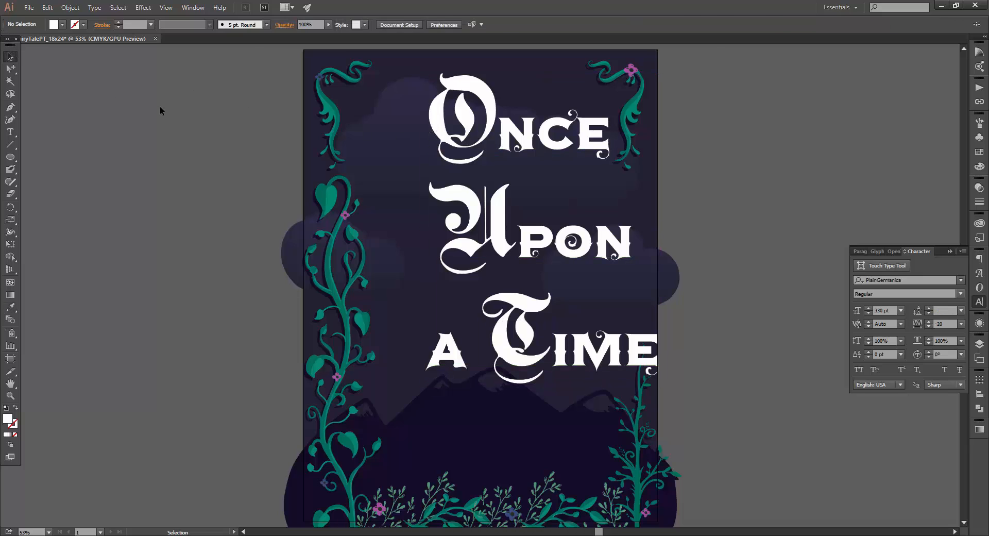
Move the title text between the vines and set its leading to 290 pt.
left_click_drag(553, 139, 516, 155)
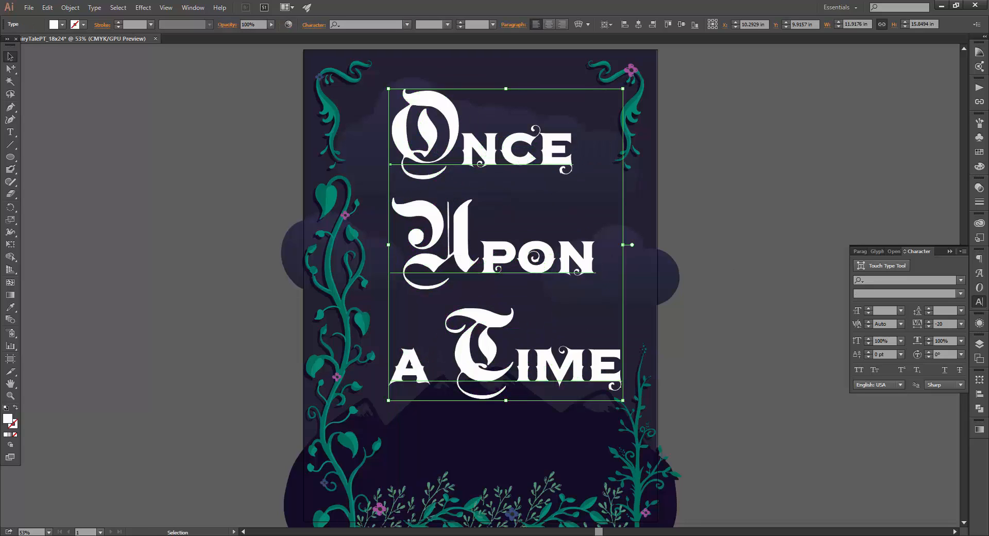
left_click(942, 309)
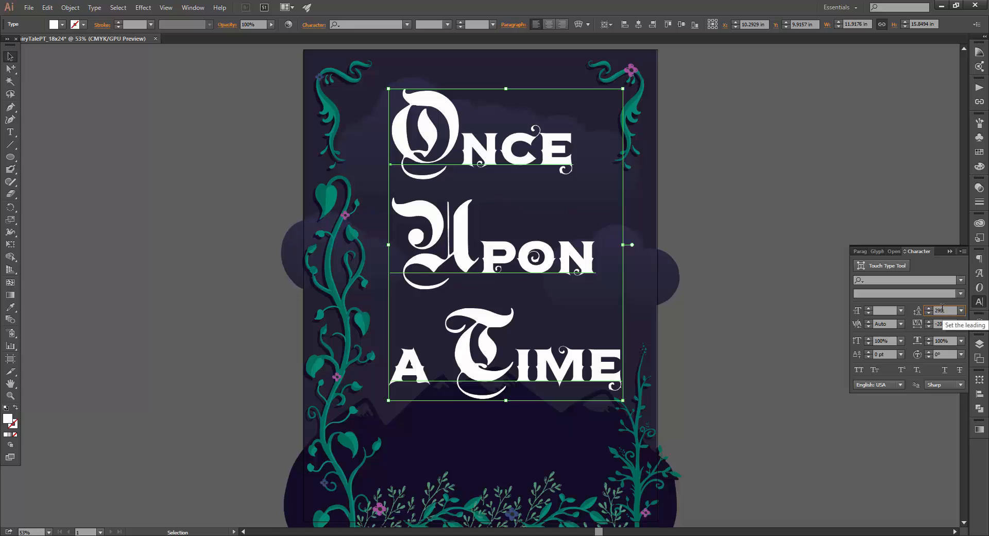
key("Return")
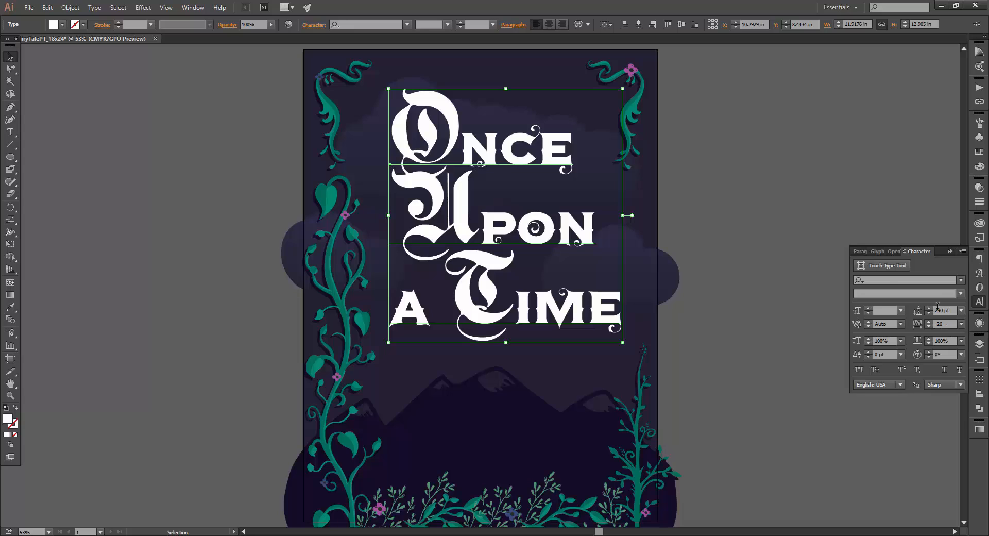
Indent the "a Time" line with spaces and set the tracking of the A and its following space to -100.
left_click(10, 132)
left_click(393, 305)
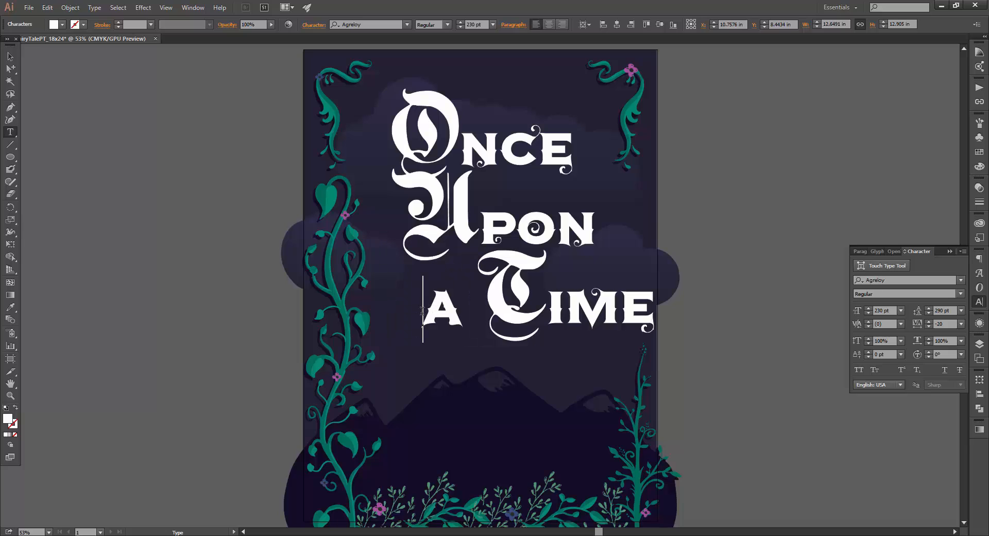
left_click_drag(423, 309, 492, 297)
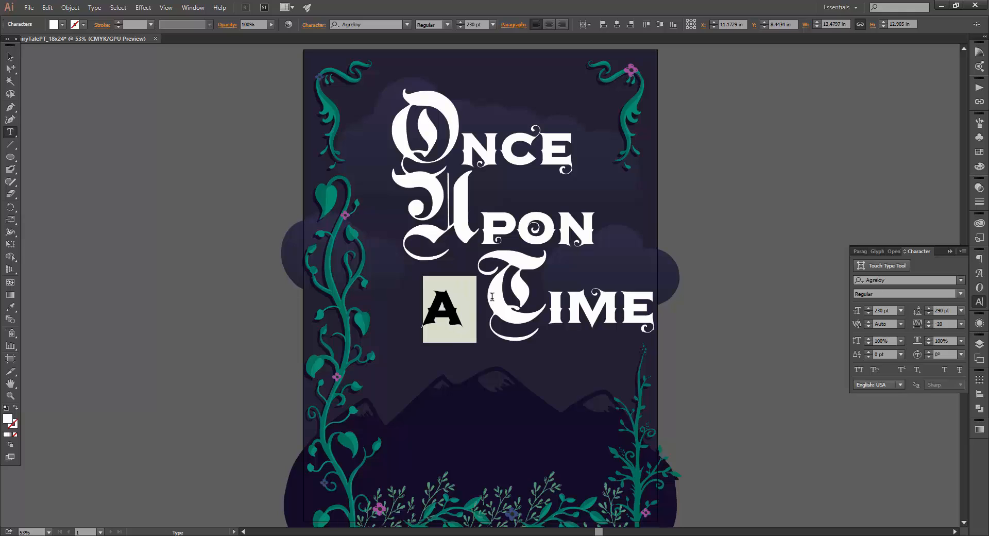
left_click(937, 324)
type("-1")
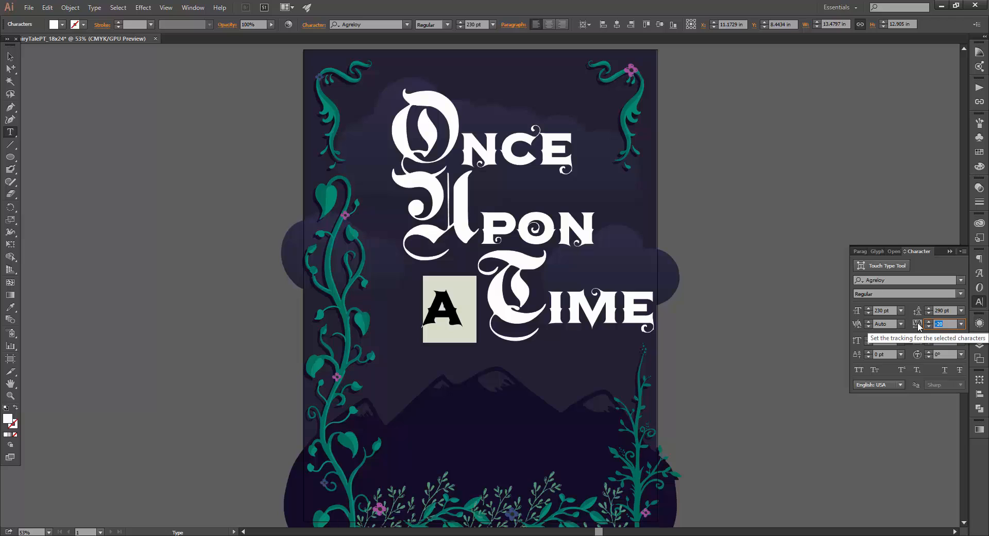
type("00")
key("Return")
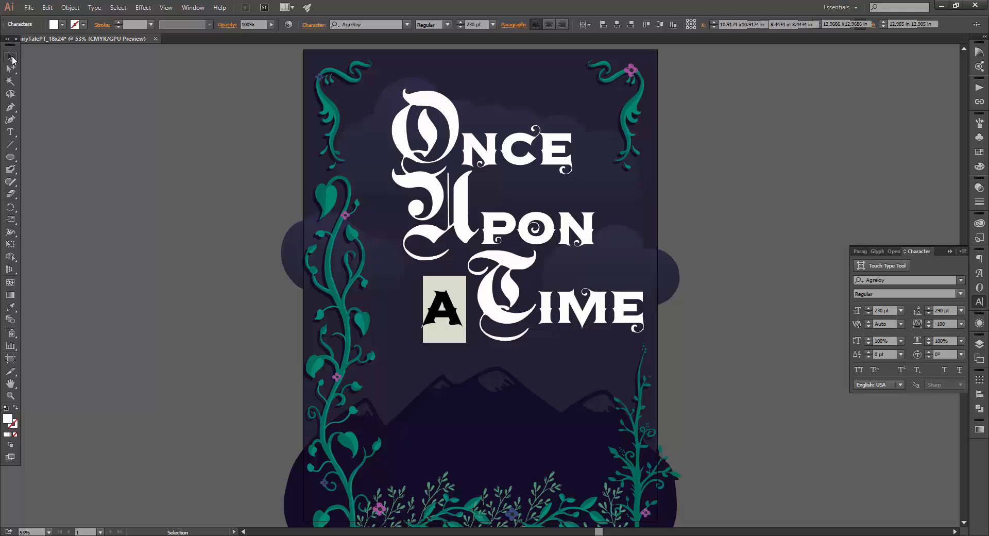
Shift the title text horizontally to about X 9.97 in so it sits centred on the poster.
key("Escape")
left_click(129, 154)
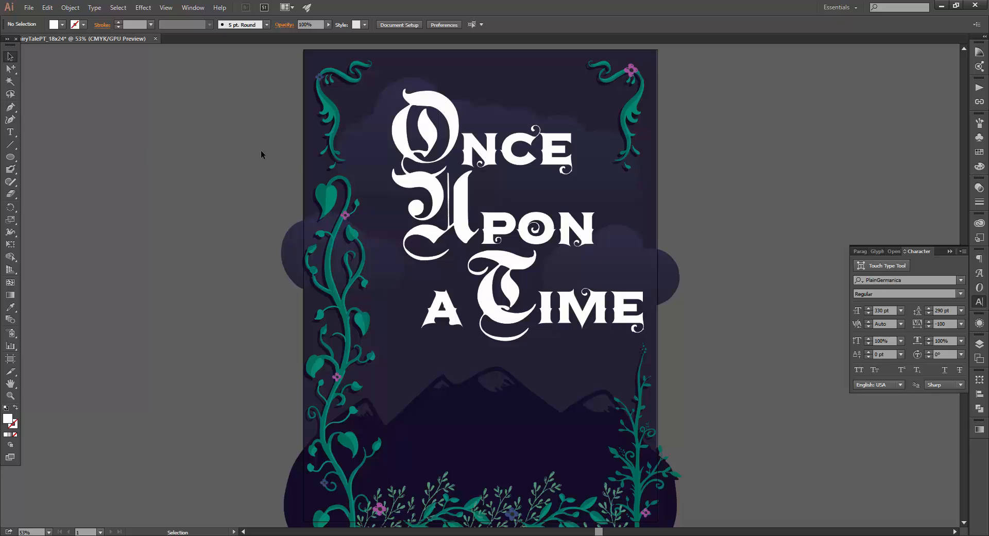
left_click_drag(477, 221, 444, 229)
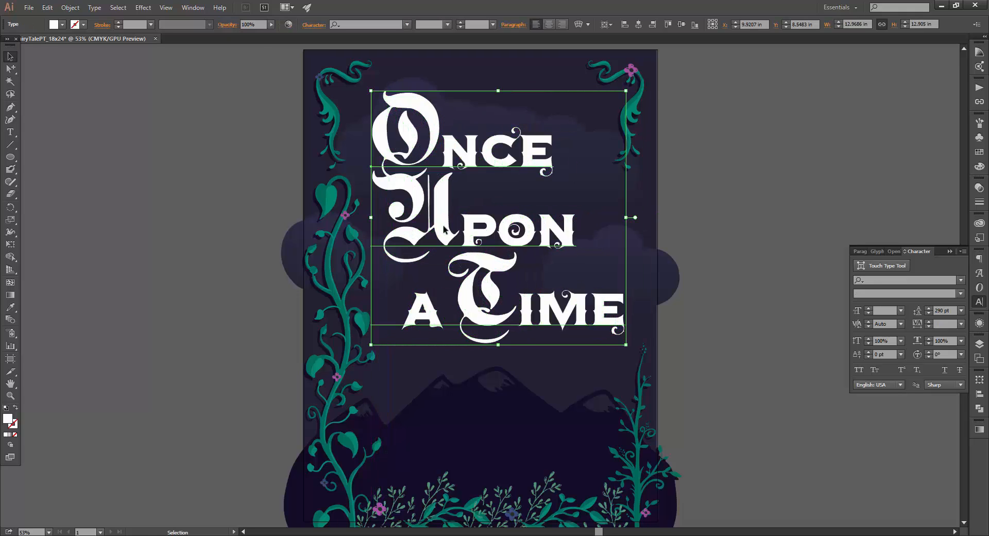
left_click_drag(447, 226, 448, 226)
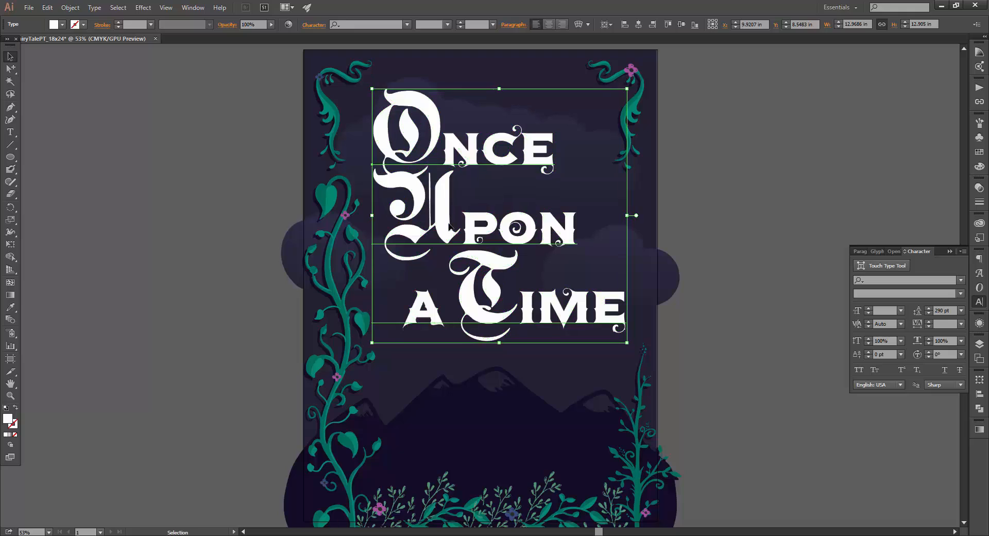
Set the title characters' fill to None and add a new fill to the type object's appearance.
left_click(979, 152)
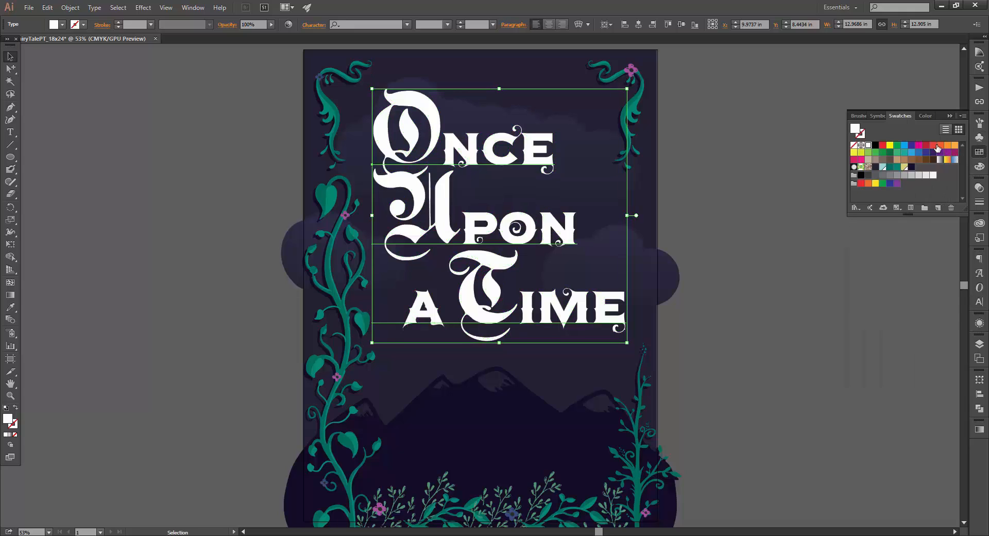
left_click(854, 145)
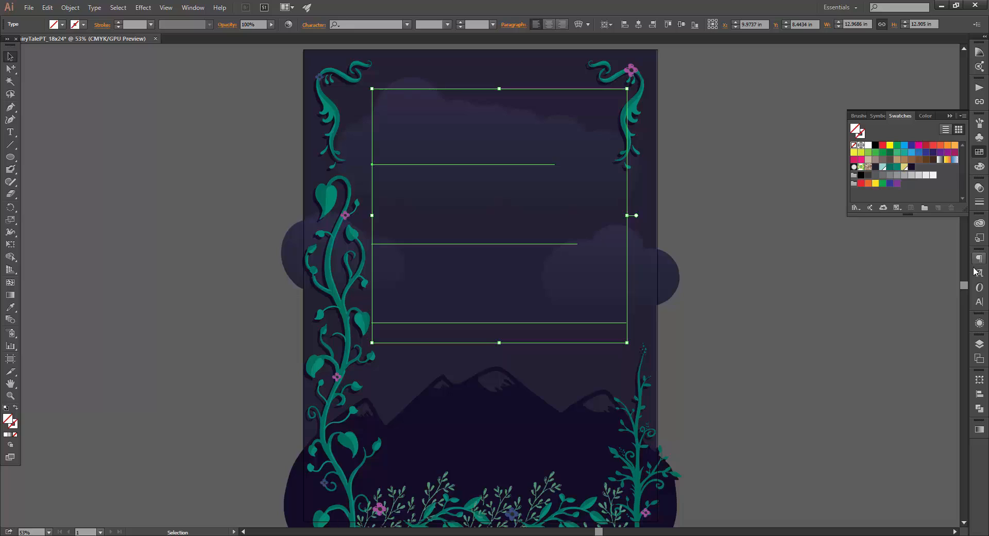
left_click(979, 323)
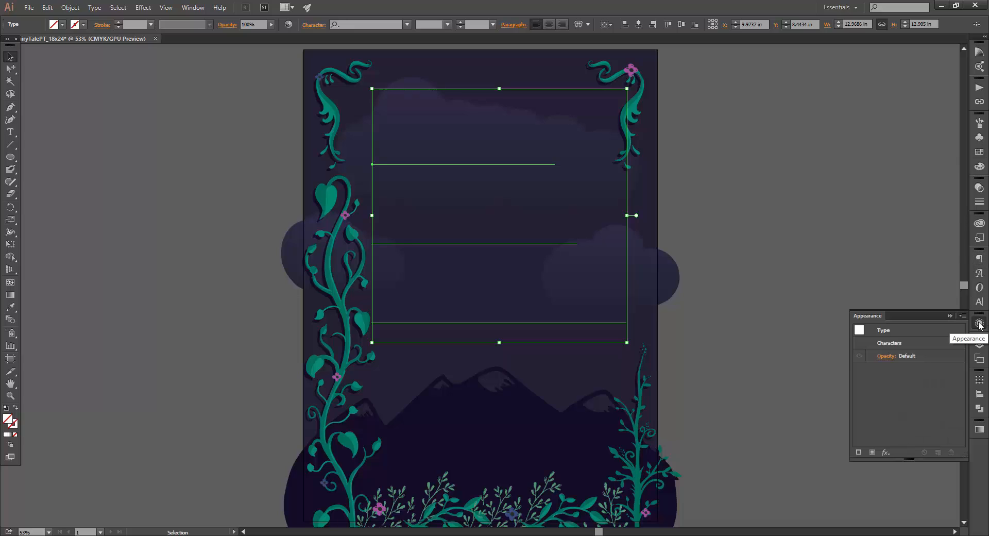
left_click(961, 316)
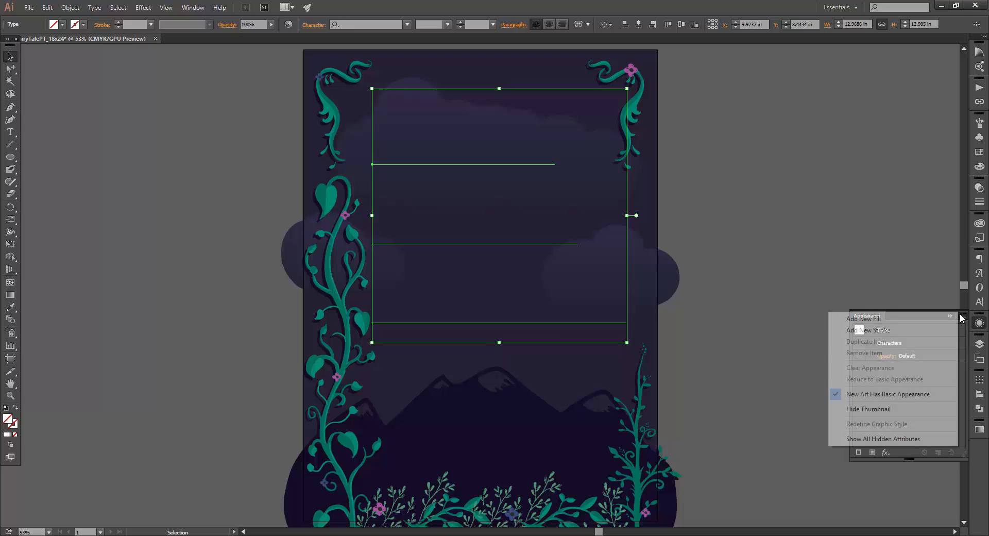
left_click(920, 318)
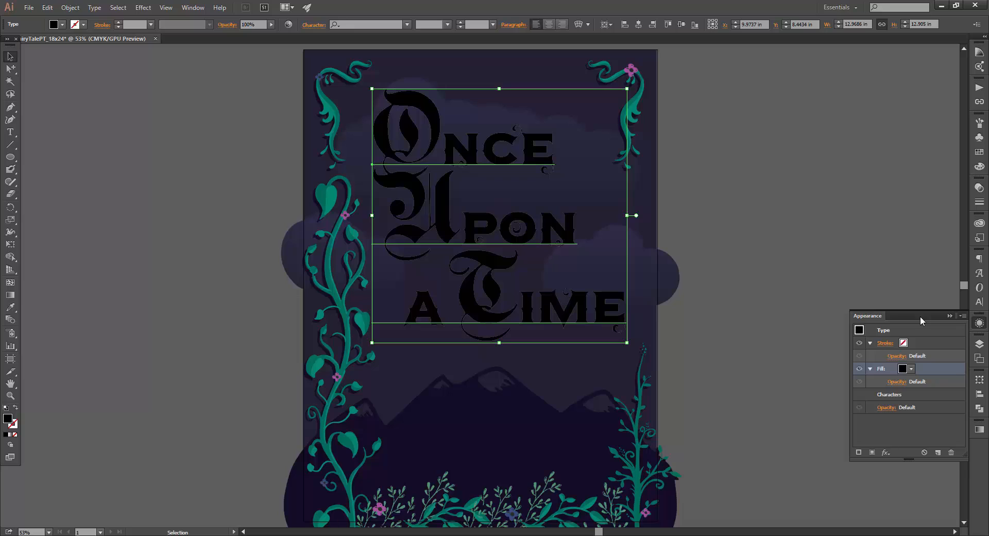
Apply the Gold gradient from the Metals gradient swatch library to the title's new fill, moving the library clear of the artwork.
left_click(911, 369)
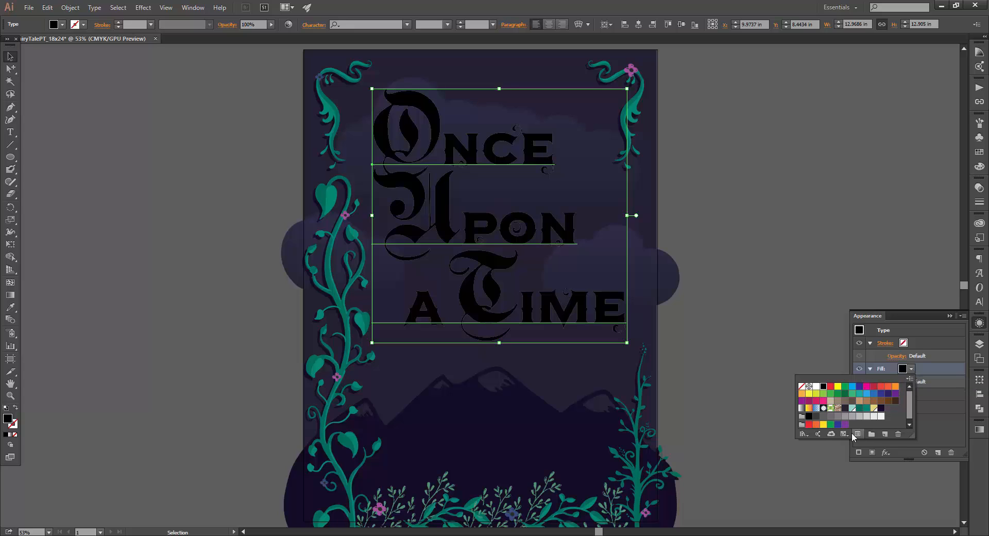
left_click(804, 434)
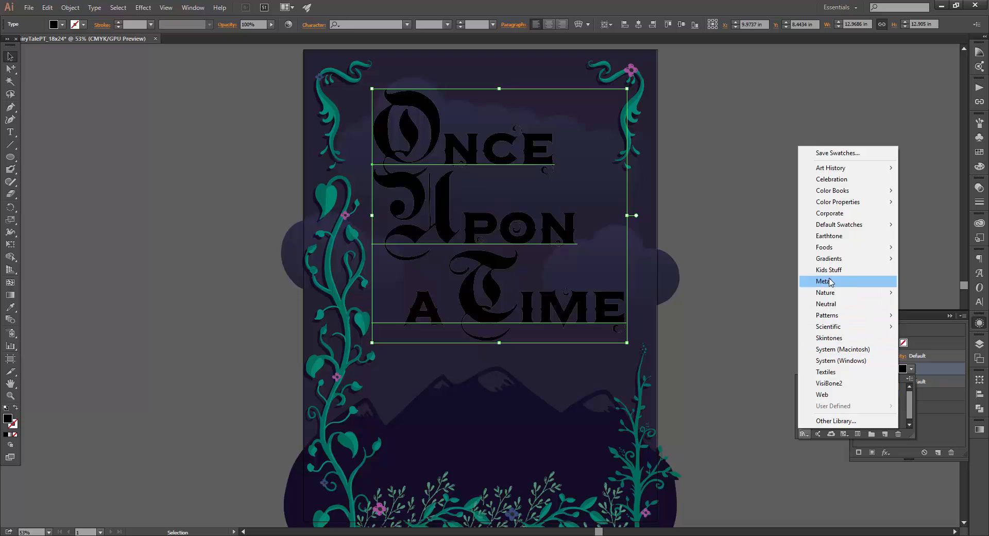
mouse_move(829, 258)
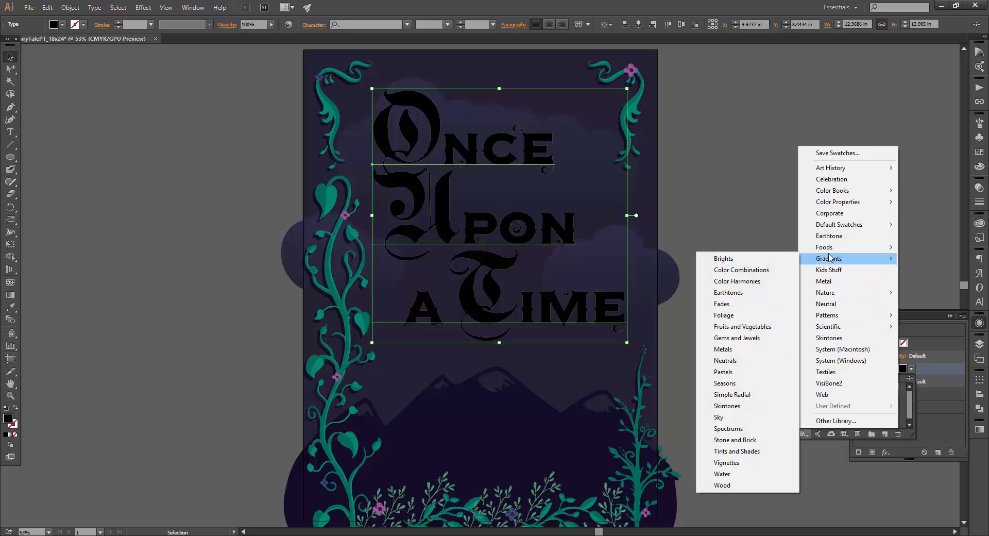
left_click(733, 351)
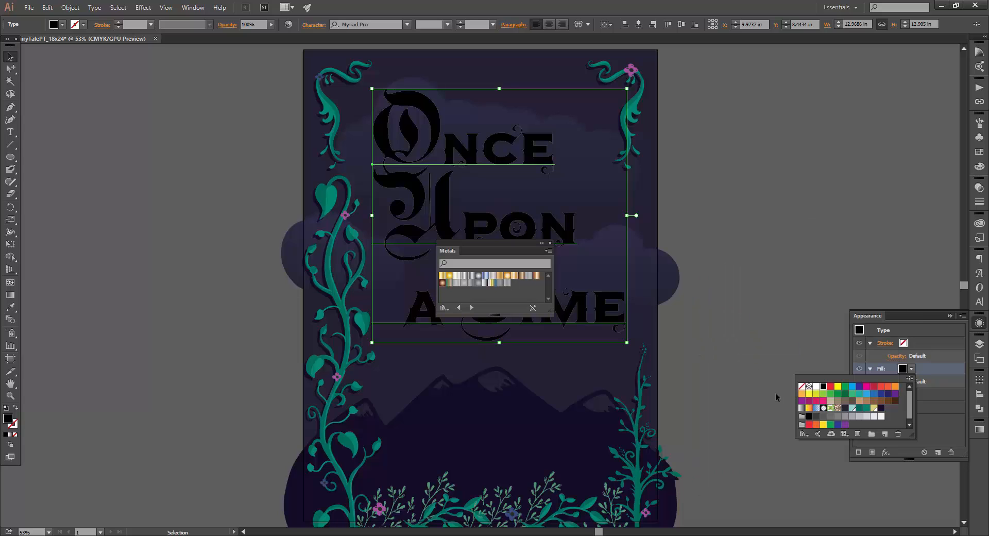
left_click(442, 277)
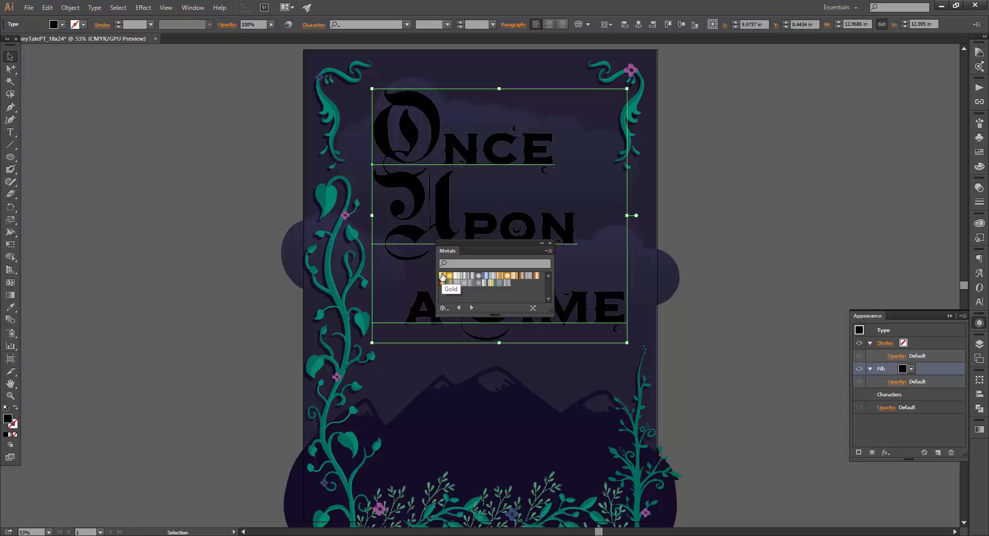
left_click(442, 276)
left_click_drag(482, 245, 809, 188)
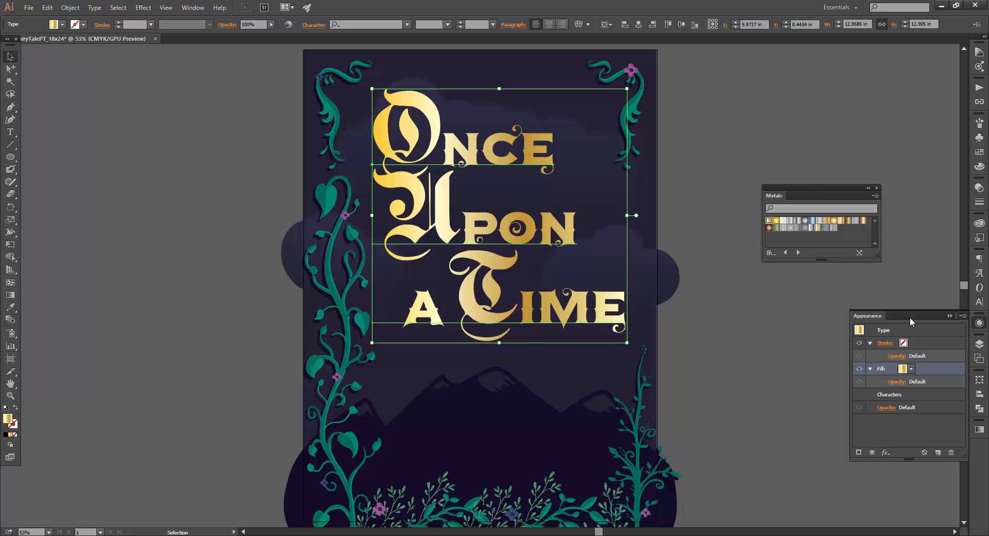
Set the angle of the title's linear gold gradient to 45°.
left_click(979, 430)
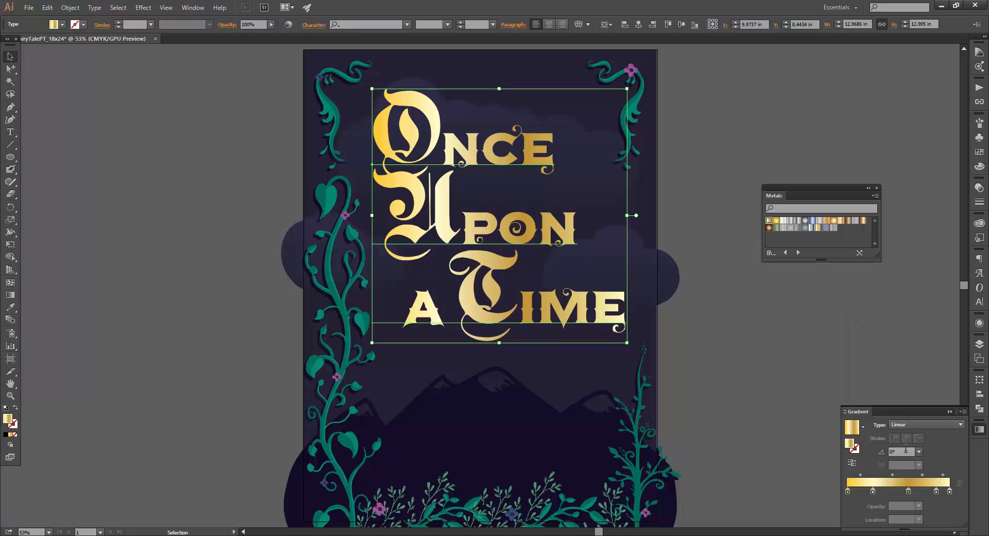
left_click_drag(905, 452, 870, 451)
type("45")
key("Return")
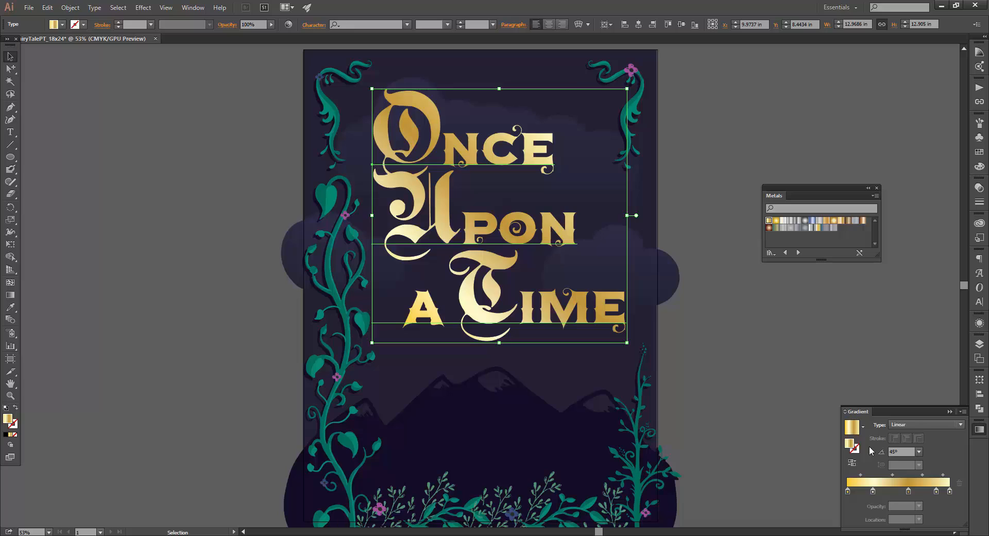
Copy the title text, paste the duplicate in front in the same place and set the duplicate's fill to None.
key("ctrl+c")
left_click(750, 298)
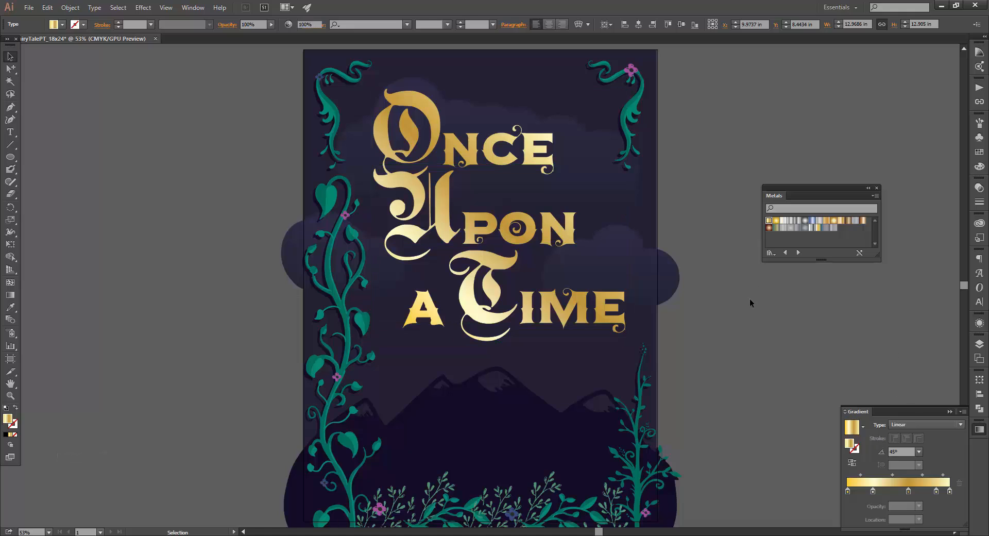
left_click(877, 187)
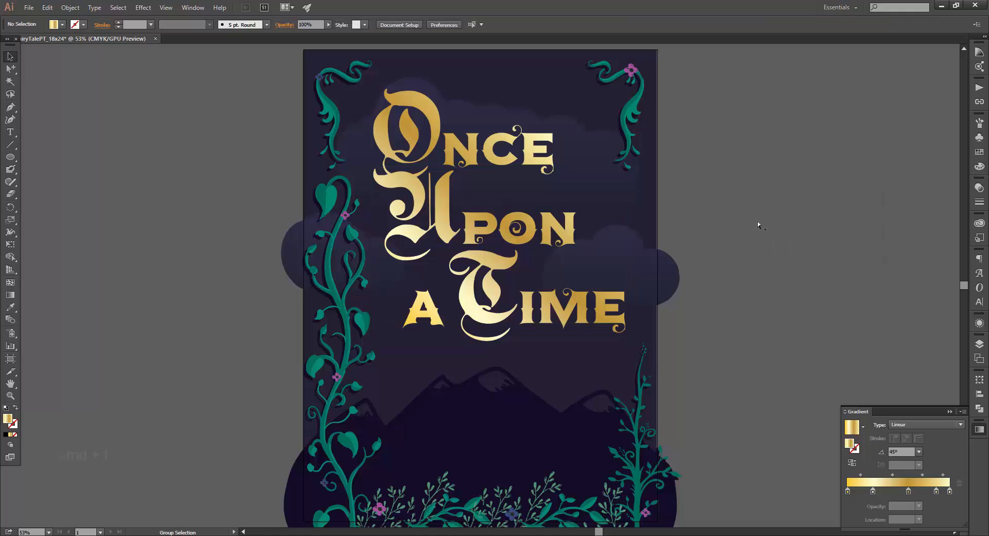
key("ctrl+f")
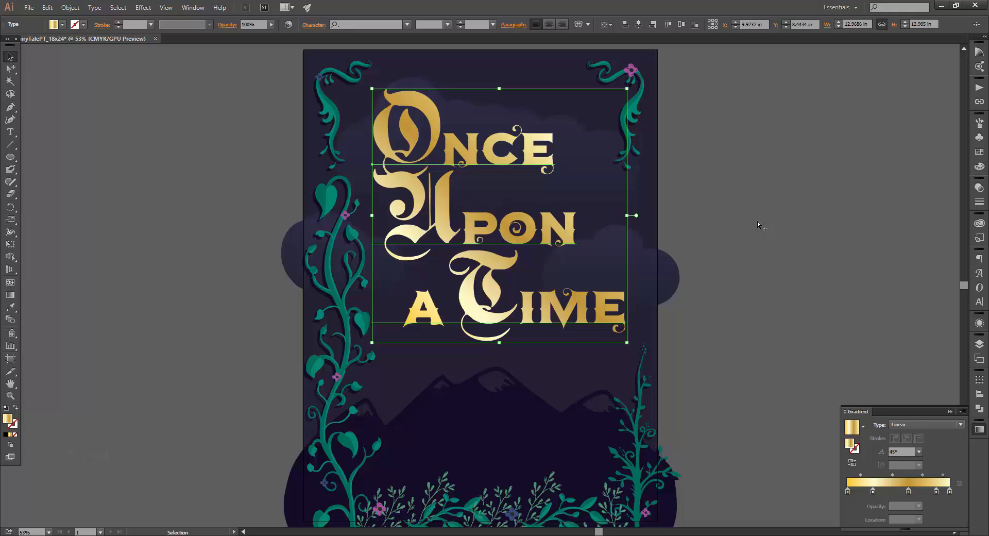
left_click(979, 152)
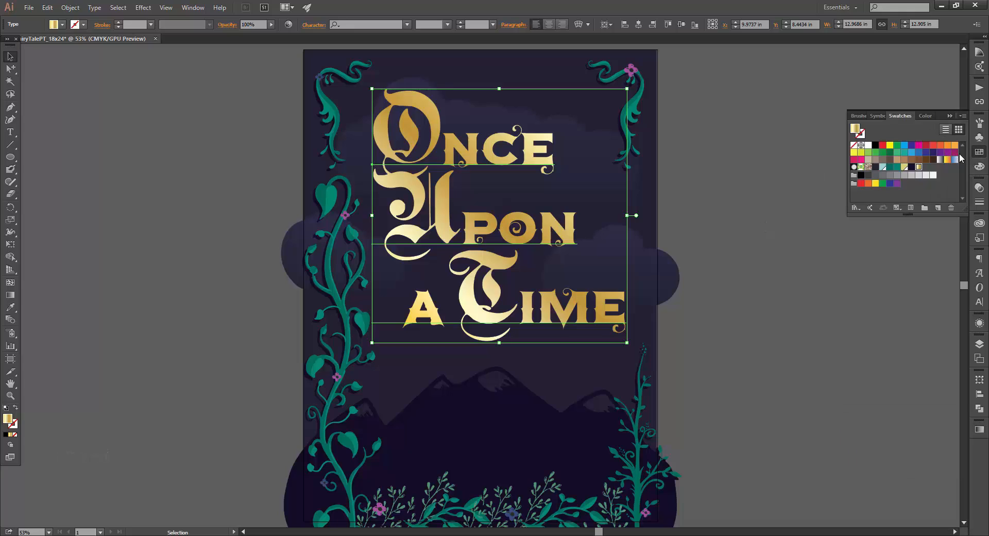
key("slash")
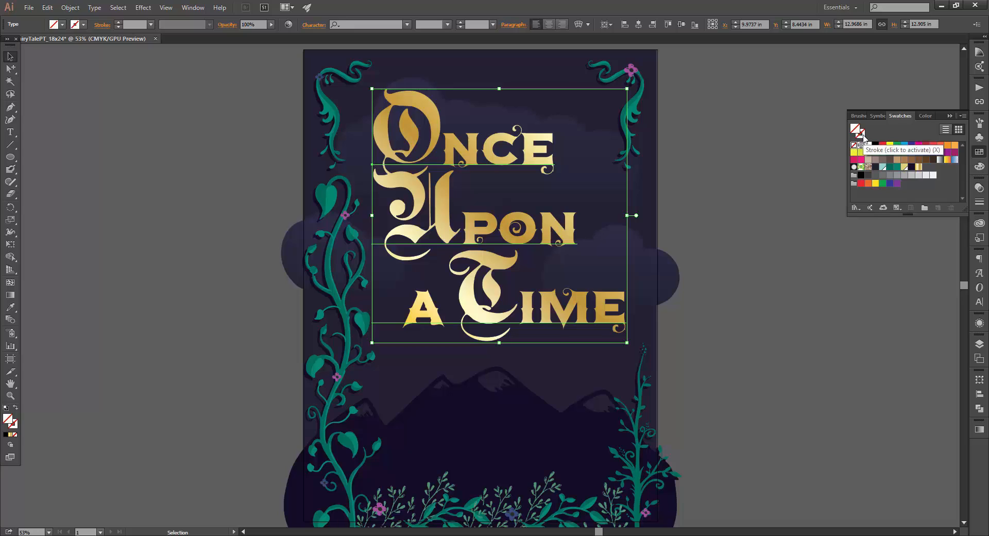
Apply the Gold swatch to the duplicate title's stroke and convert the duplicate text to outlines.
left_click(918, 167)
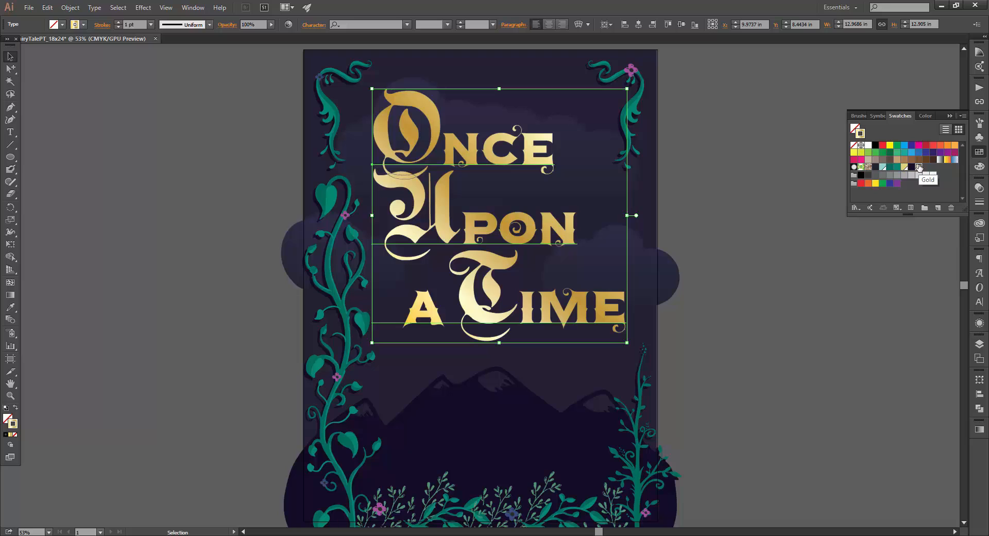
left_click(98, 9)
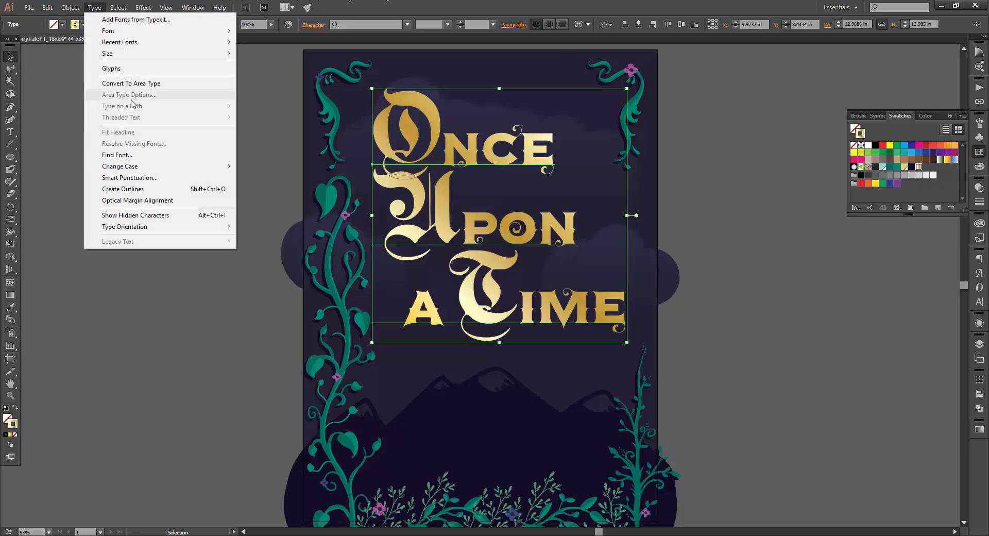
left_click(135, 189)
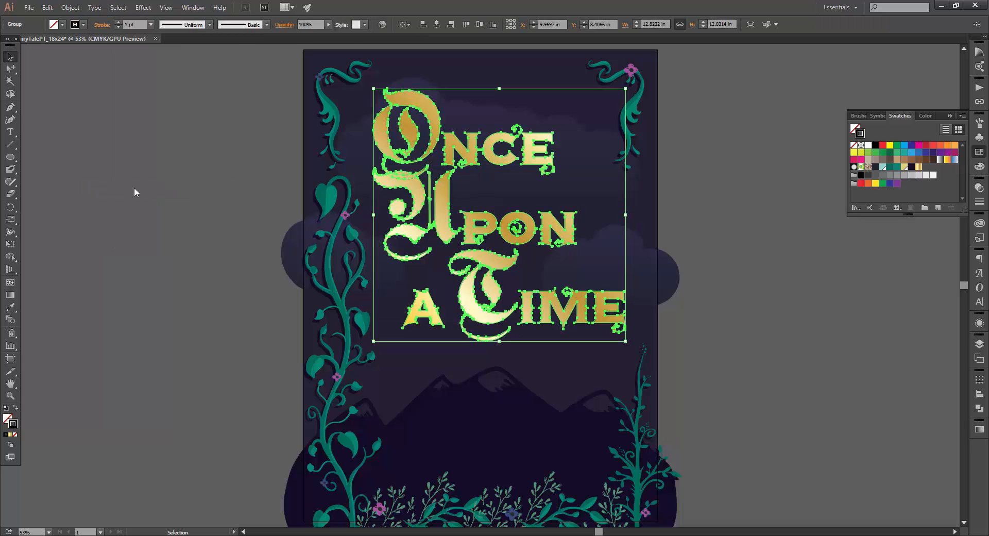
Set the stroke weight of the outlined title duplicate to 5 pt.
left_click(979, 201)
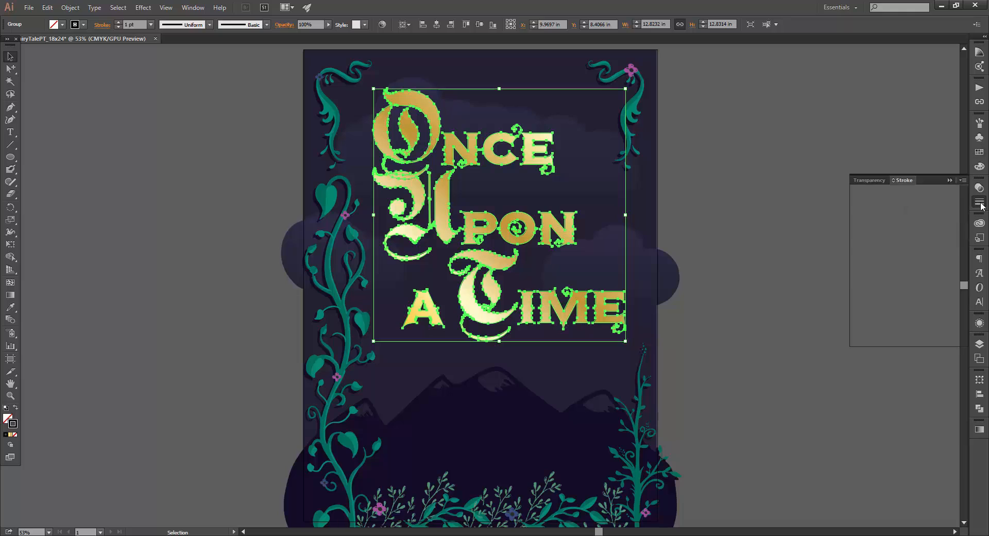
left_click(887, 191)
left_click(888, 191)
left_click(888, 191)
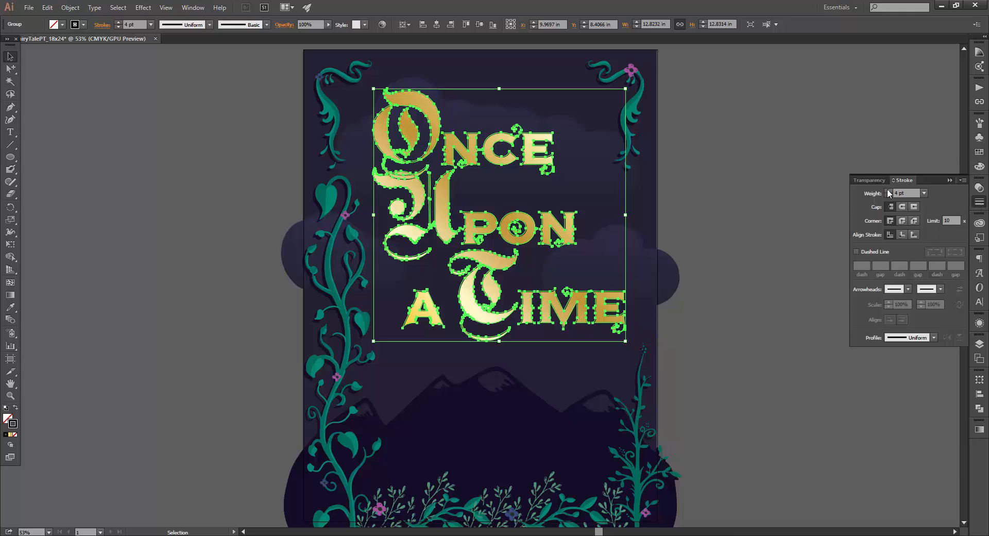
left_click(887, 191)
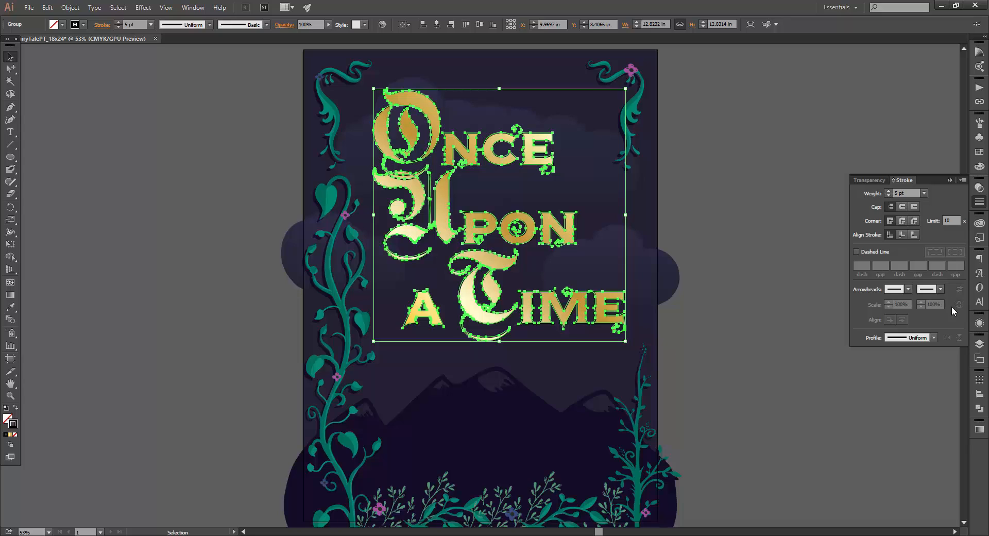
Apply the linear gold gradient to the outlined duplicate's stroke with an angle of -45°, and deselect it.
left_click(979, 428)
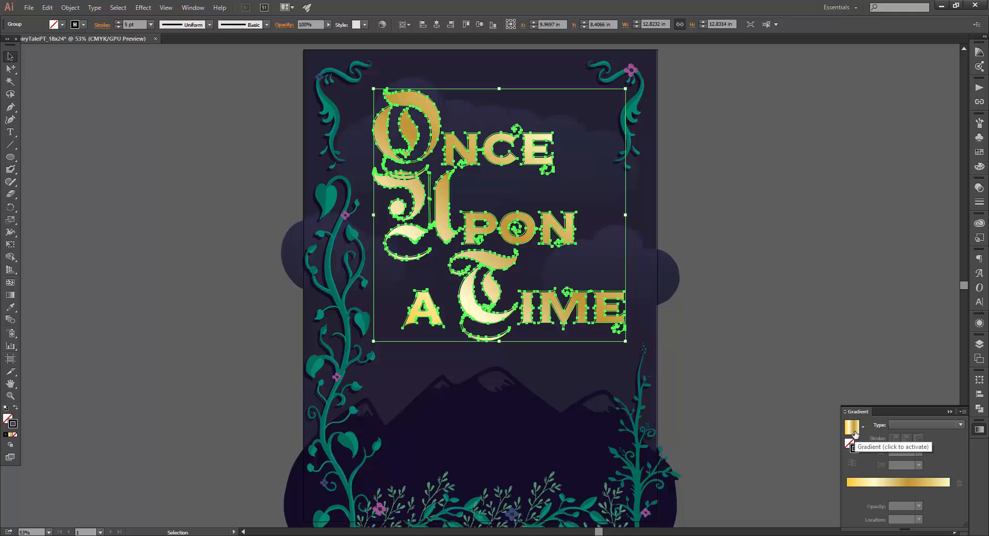
left_click(856, 448)
left_click(903, 451)
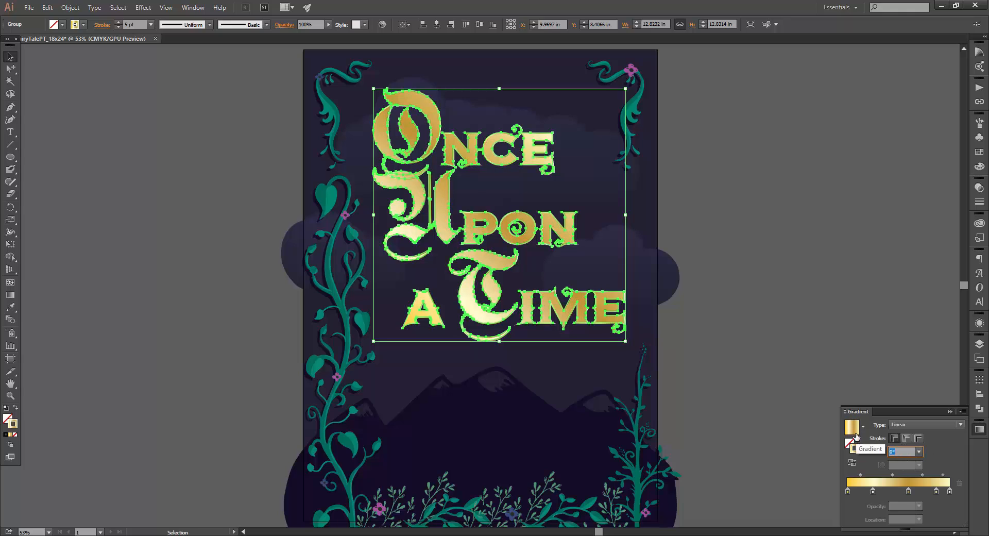
key("Return")
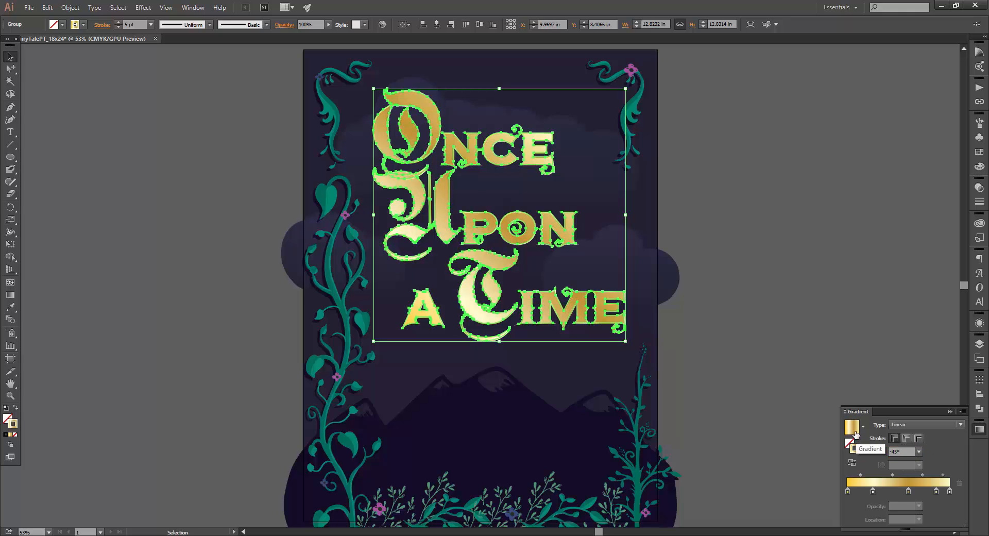
left_click(758, 239)
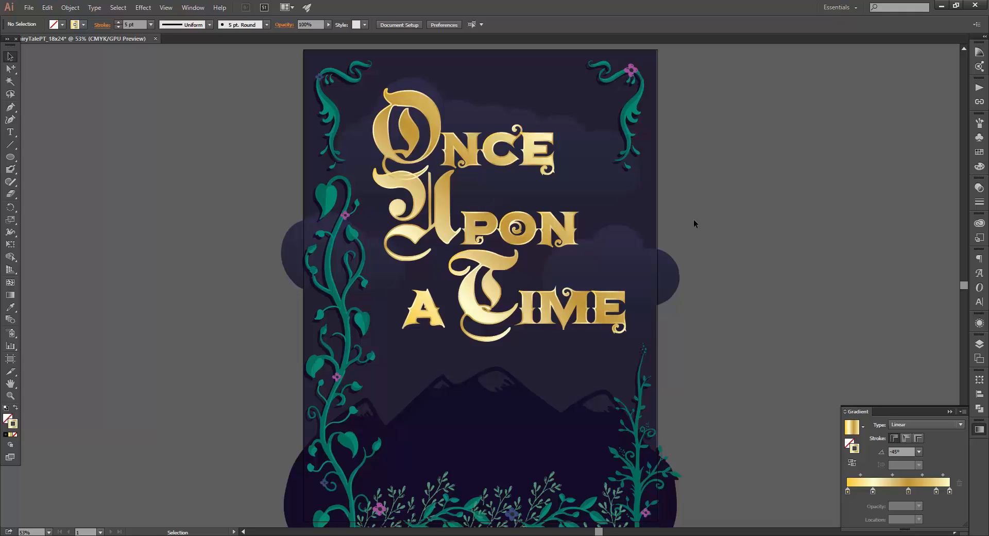
Copy the gold-stroked letter O from the outlined duplicate, delete it from its group and paste it in front in the same place.
key("z")
left_click_drag(421, 157, 488, 156)
key("space")
left_click_drag(548, 157, 482, 200)
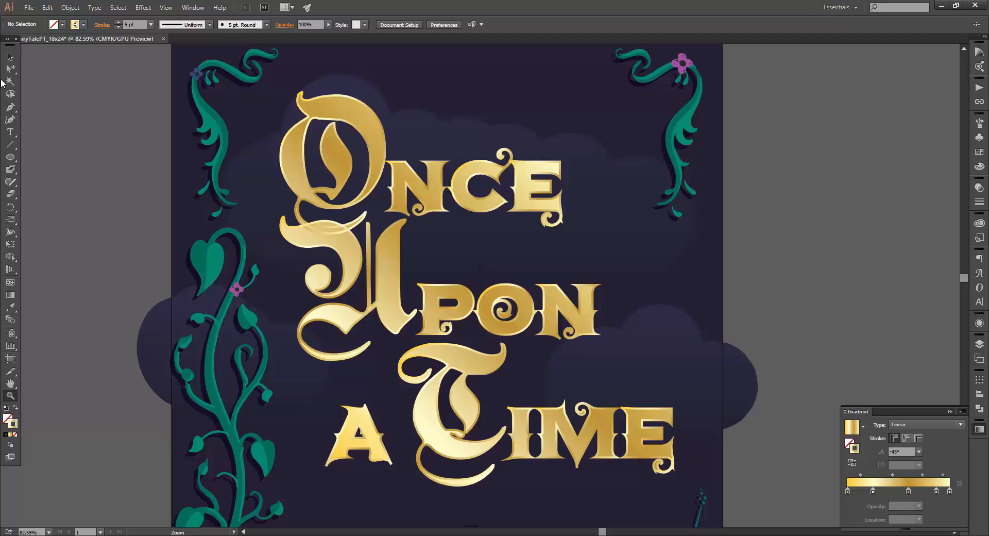
left_click(10, 56)
left_click(10, 68)
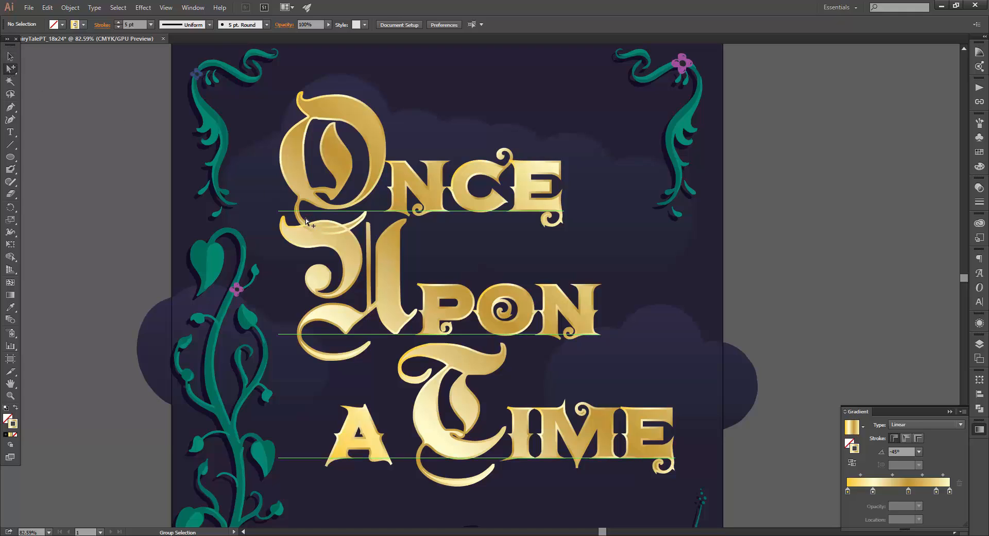
left_click(301, 201)
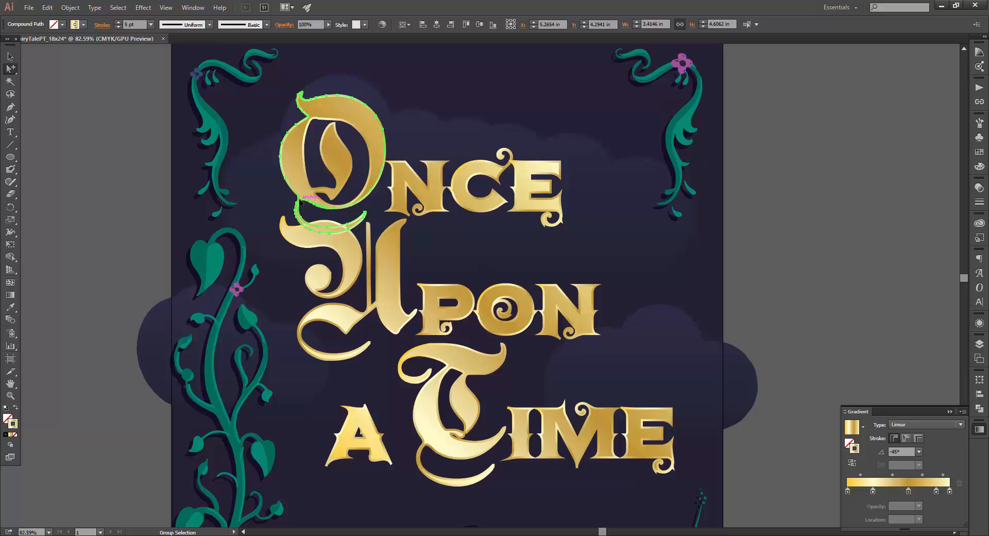
left_click(301, 202)
key("ctrl+c")
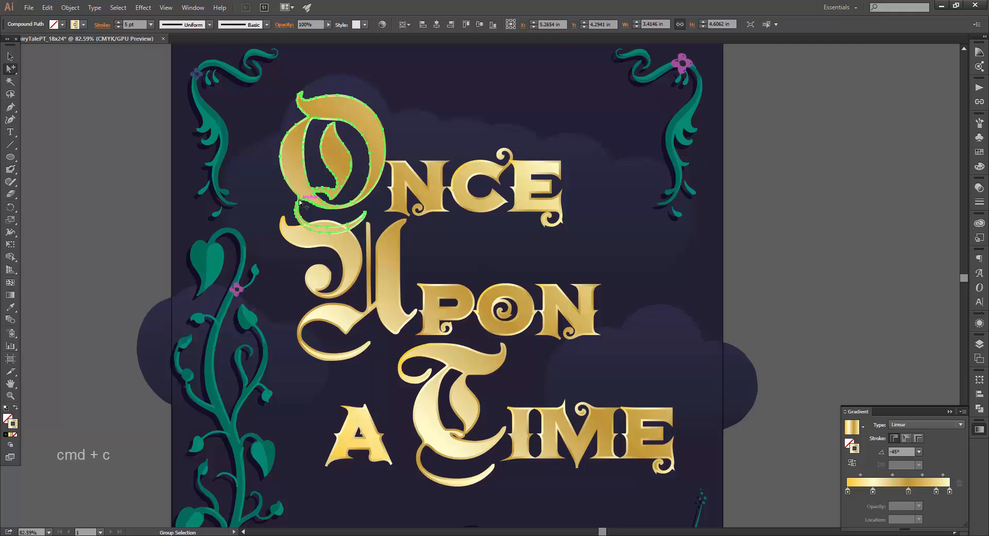
key("Delete")
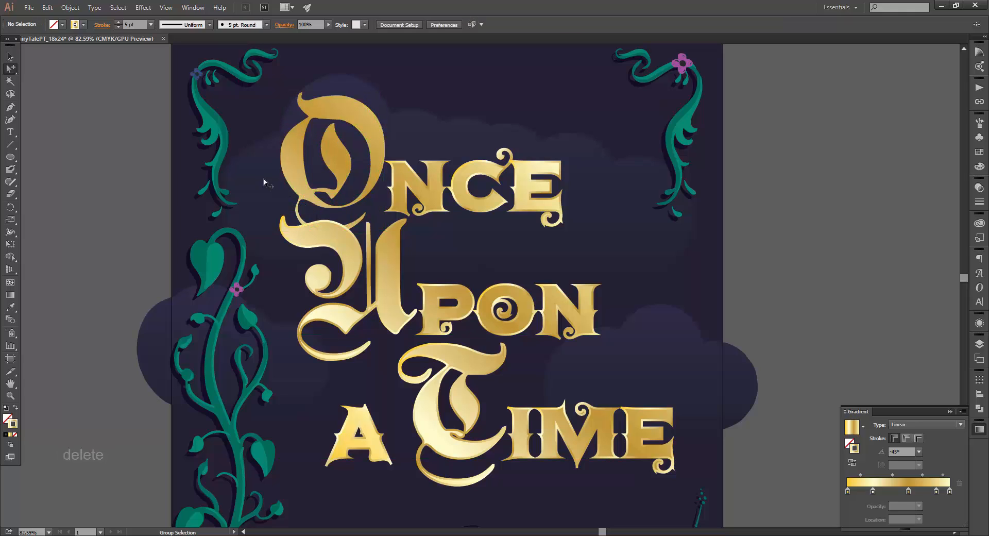
left_click(12, 57)
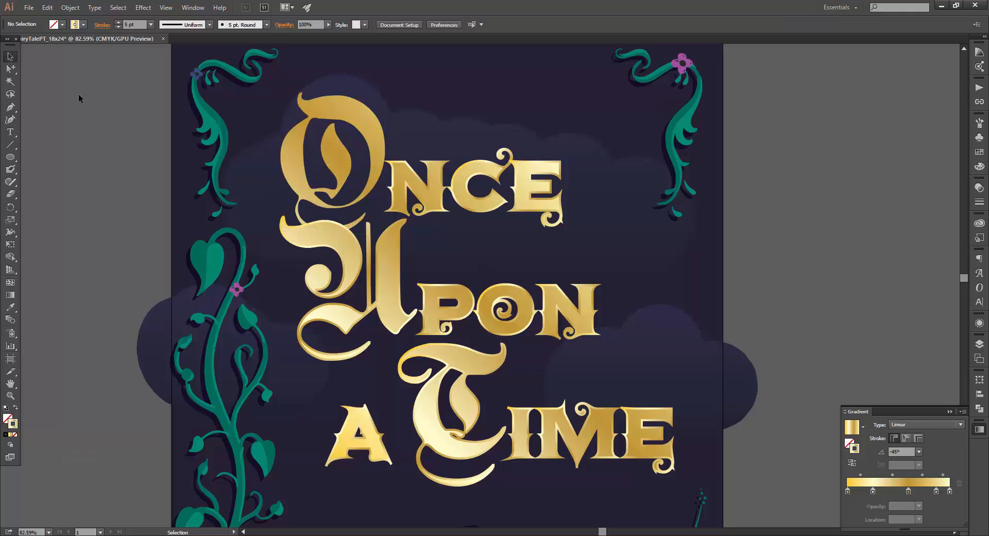
key("ctrl+f")
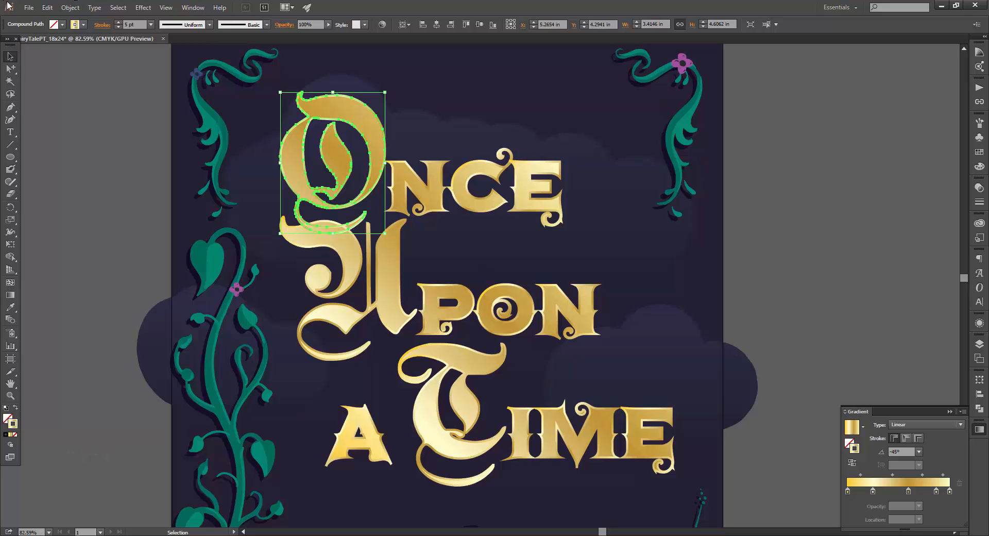
Convert the pasted O's gold stroke to a filled shape with Outline Stroke.
left_click(66, 8)
mouse_move(103, 215)
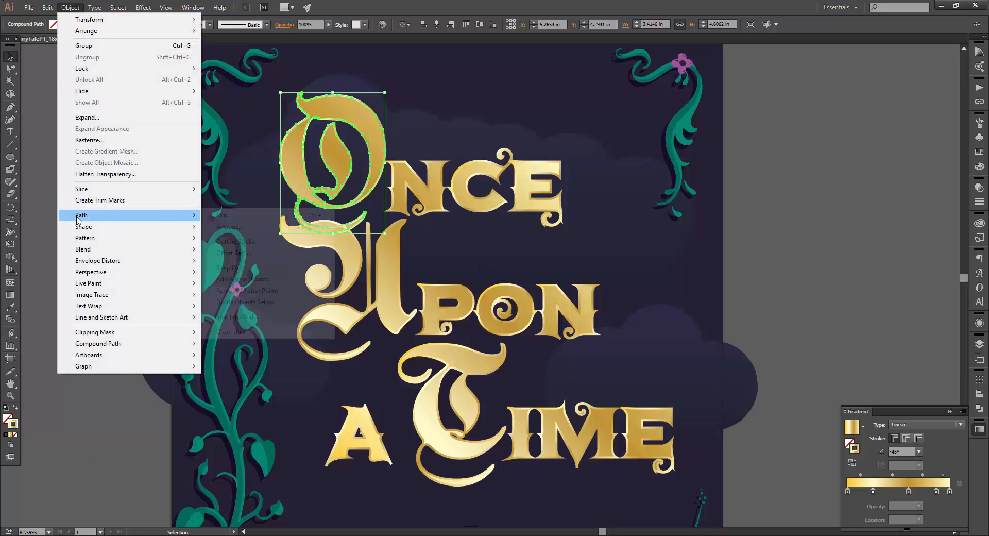
left_click(230, 242)
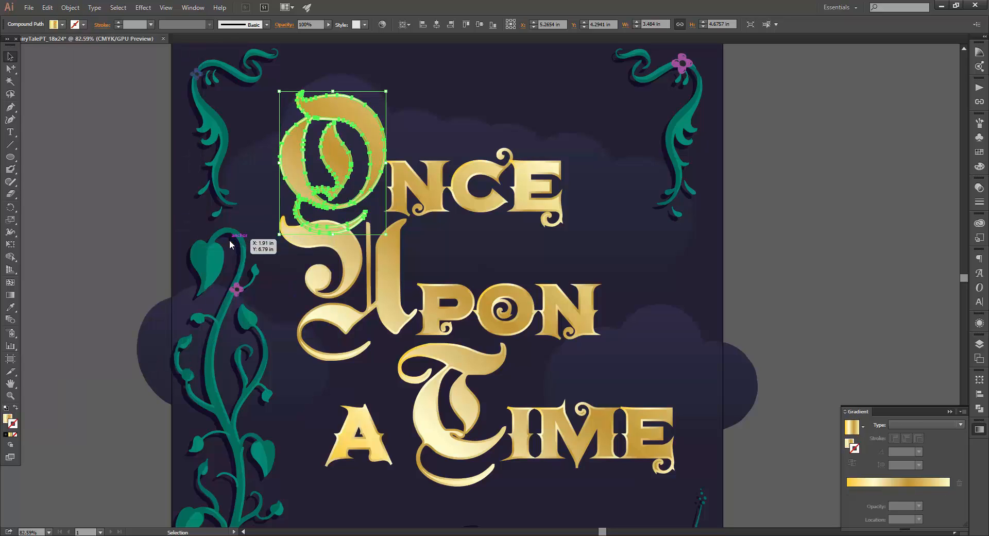
Copy the stroked curl of the letter U, paste it in front in the same place and apply Outline Stroke to the copy.
left_click(10, 68)
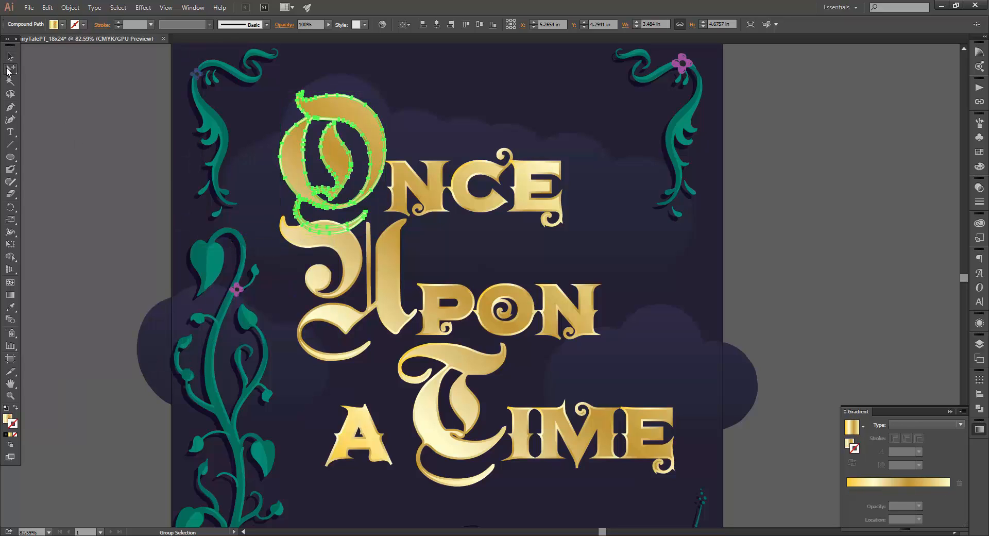
left_click(353, 237)
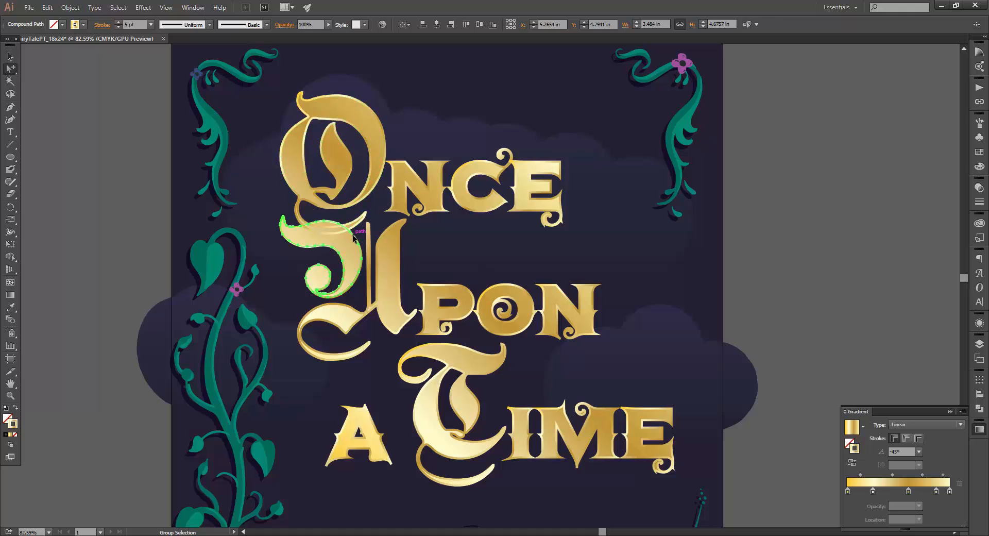
key("ctrl+c")
left_click(135, 181)
key("ctrl+f")
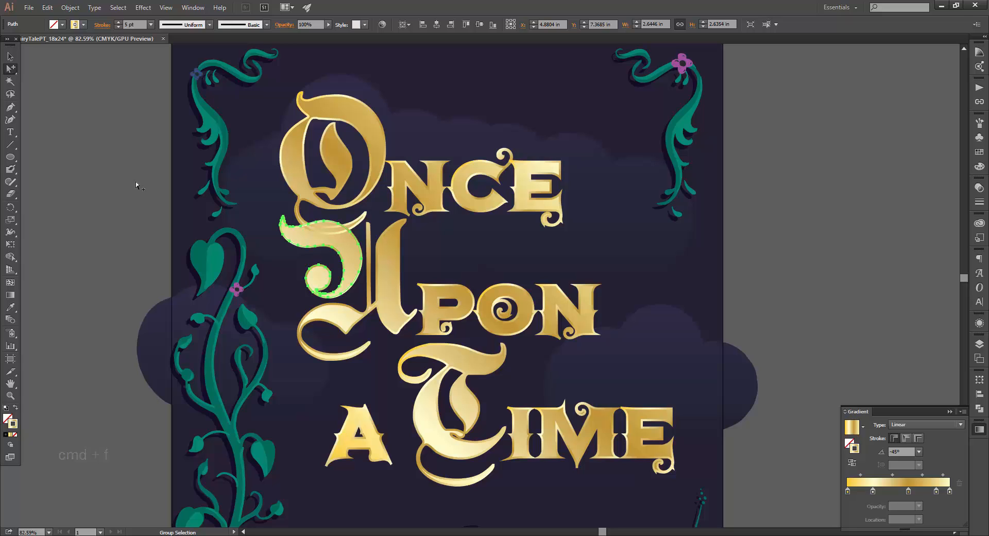
left_click(66, 5)
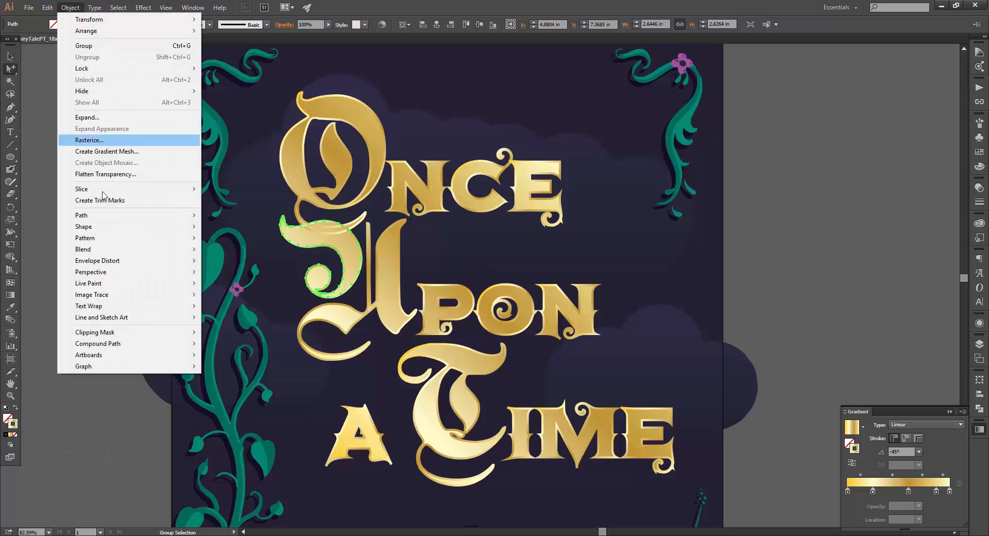
mouse_move(102, 215)
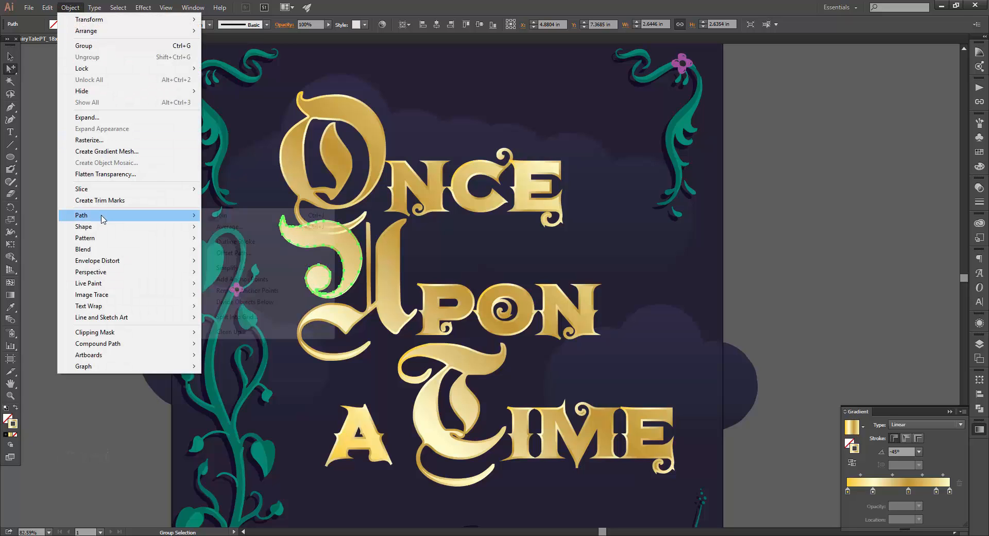
left_click(250, 243)
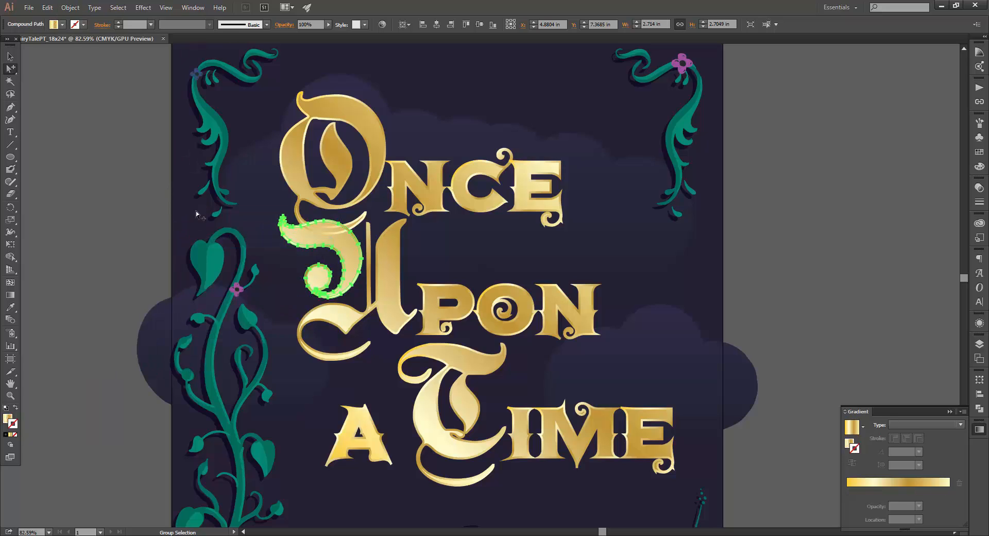
Delete the inner contour of the U's expanded curl copy to make it a solid shape.
key("z")
left_click(310, 211)
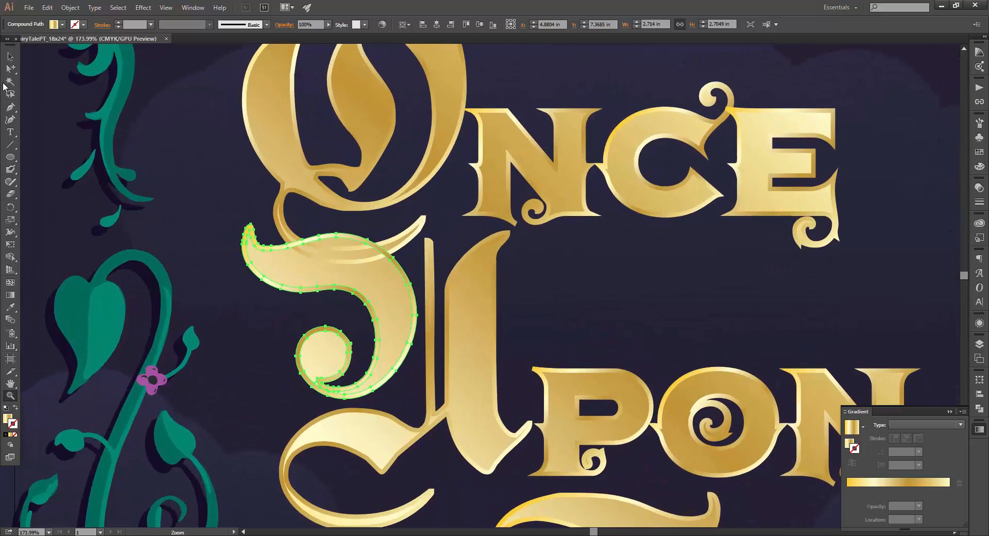
left_click(10, 68)
left_click(171, 156)
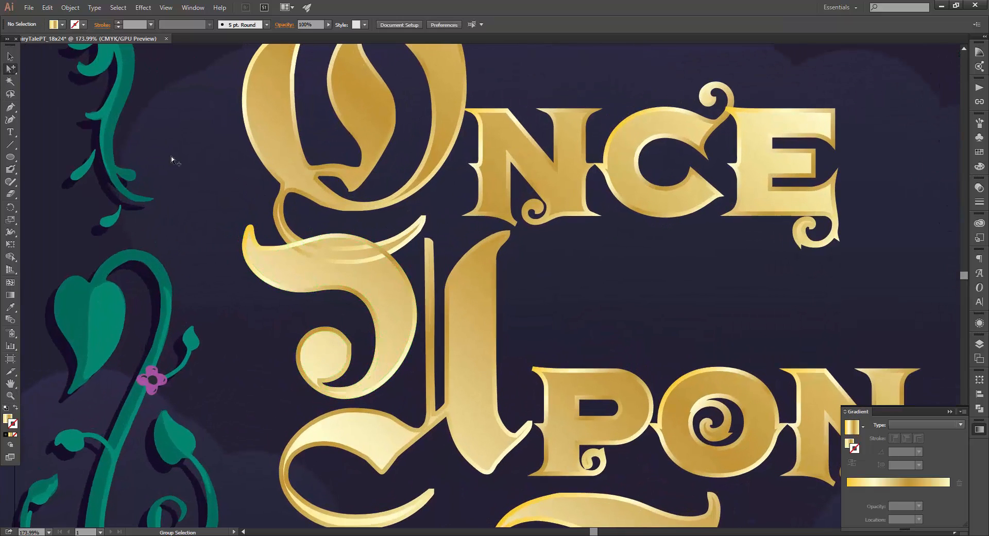
left_click(343, 249)
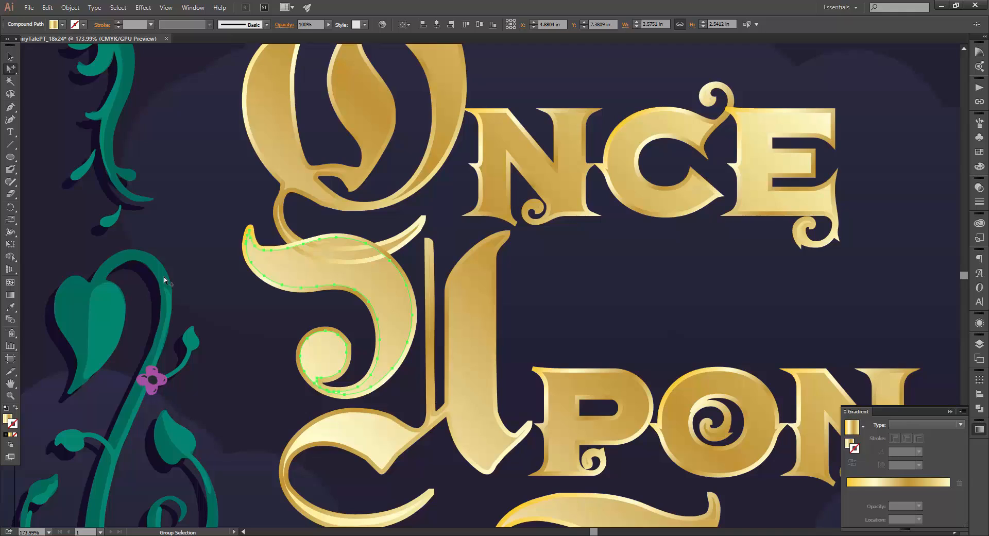
key("Delete")
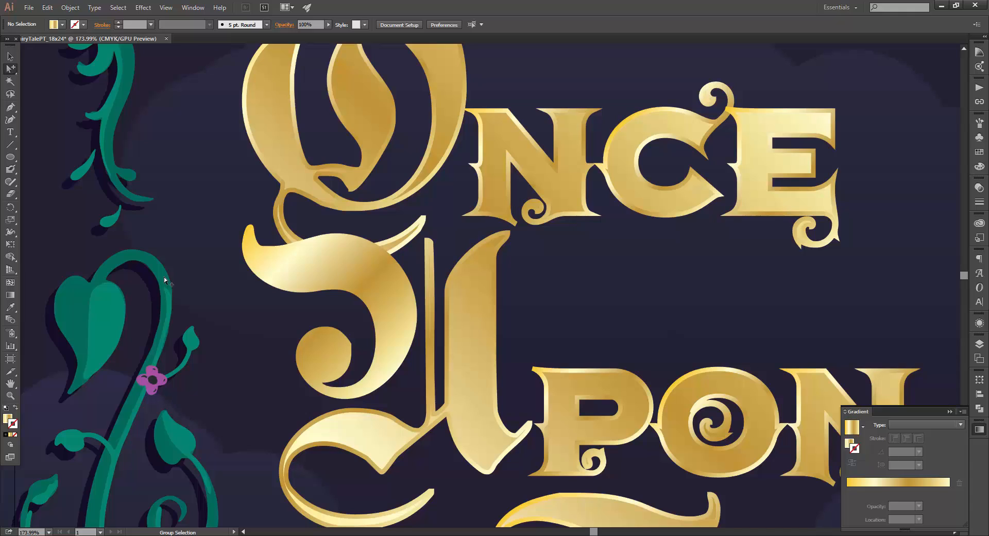
Subtract the solid U curl from the O's expanded gold outline with Pathfinder Minus Front, and deselect the result.
left_click(10, 56)
left_click(288, 275)
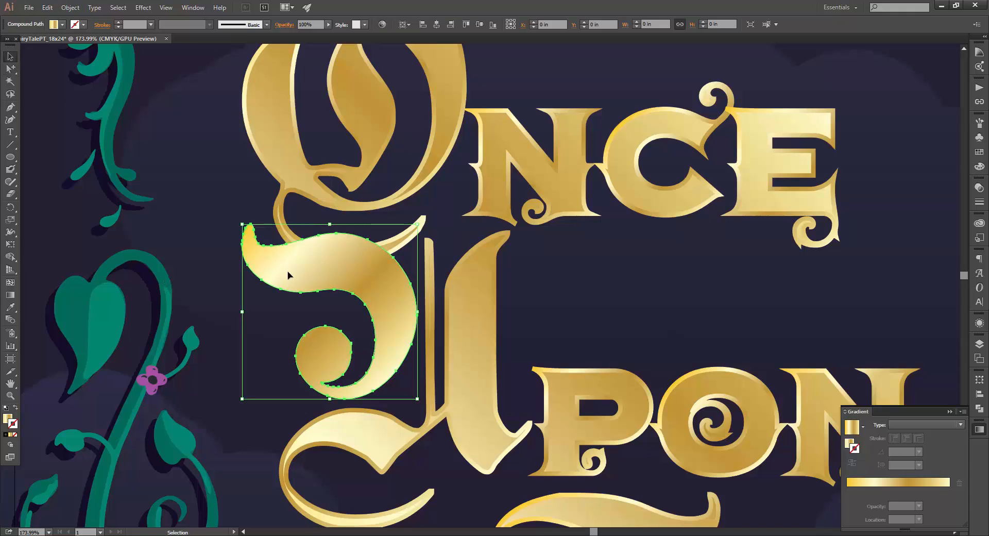
left_click(284, 216, "shift")
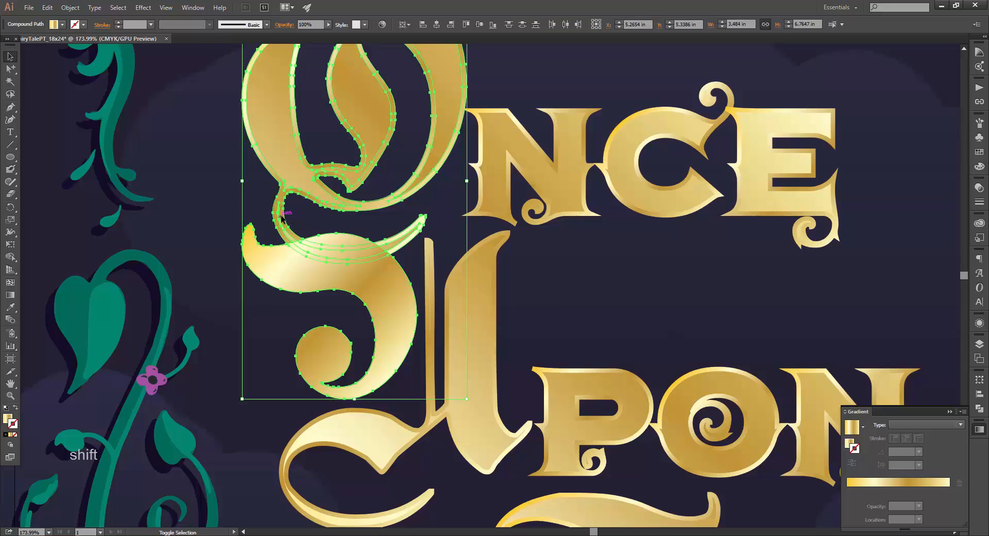
left_click(979, 408)
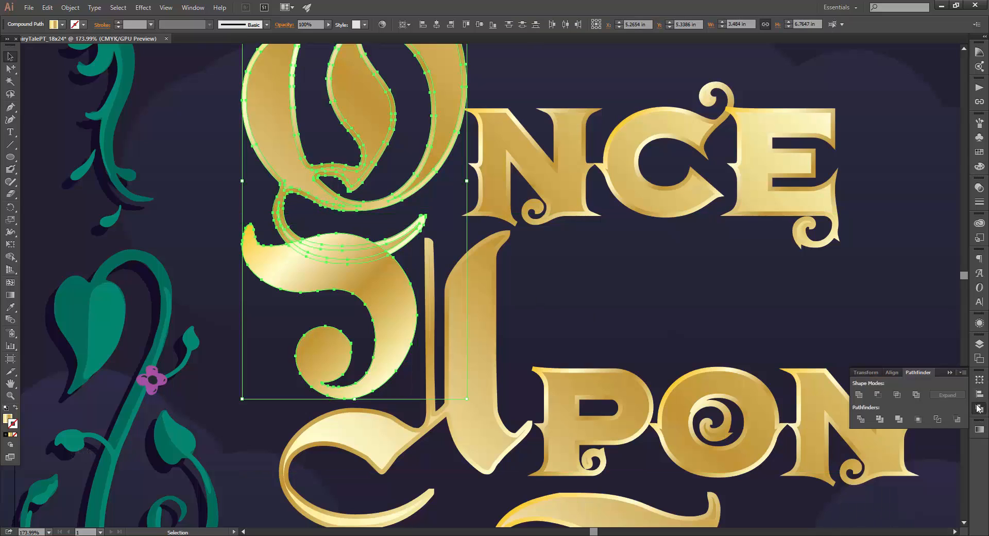
left_click(877, 396)
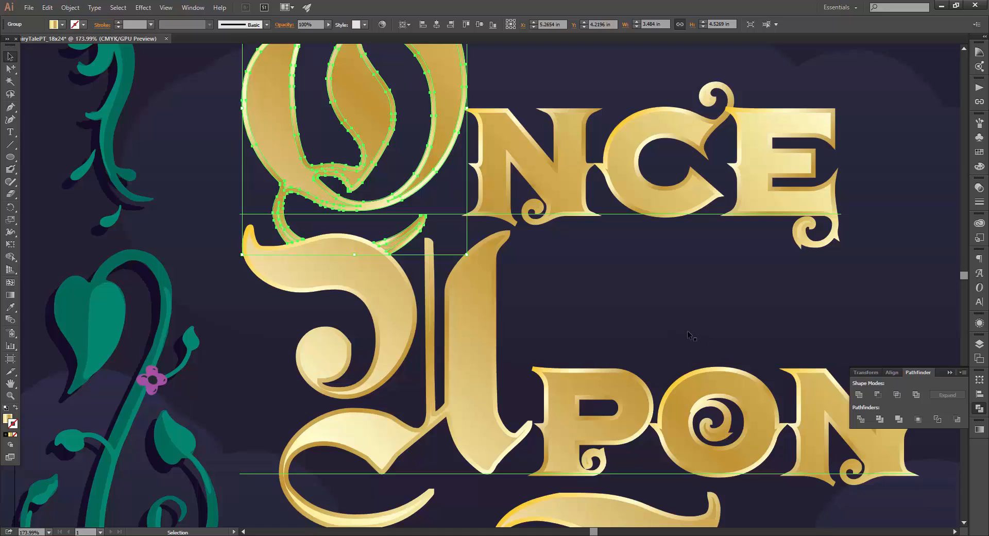
key("ctrl+0")
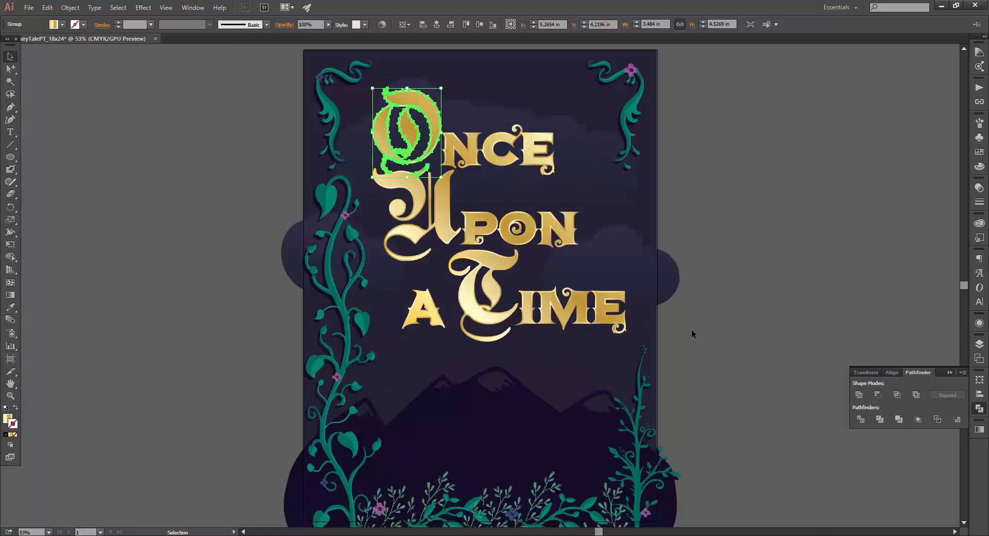
left_click(689, 324)
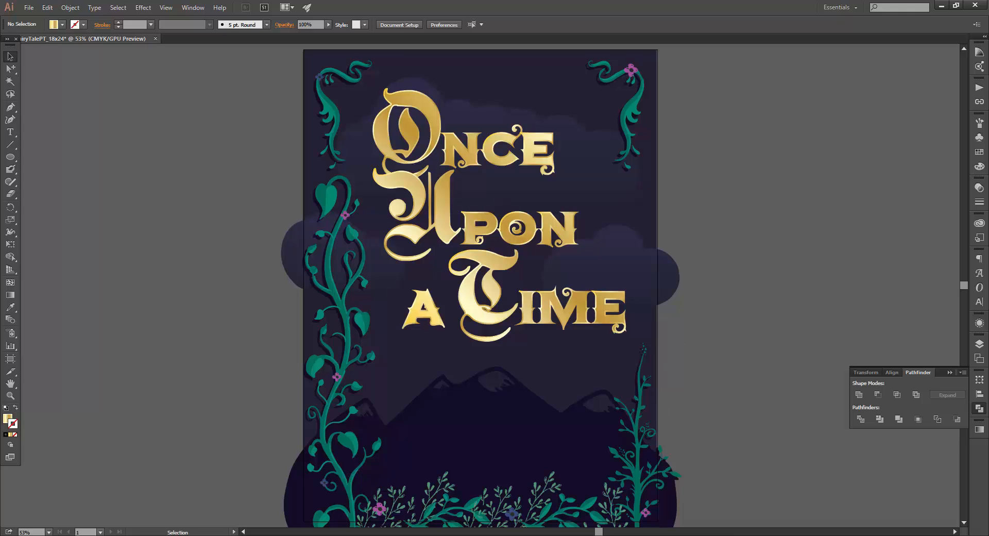
Switch to File Explorer and go back up to the Premium-Quality-Vectors-Bundle-COMPLETE folder.
key("alt+Tab")
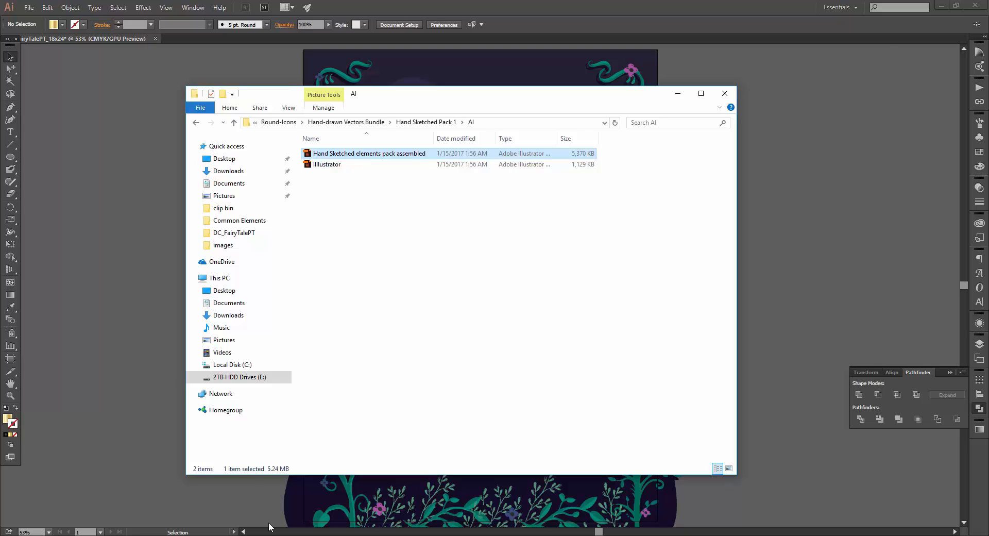
left_click(196, 123)
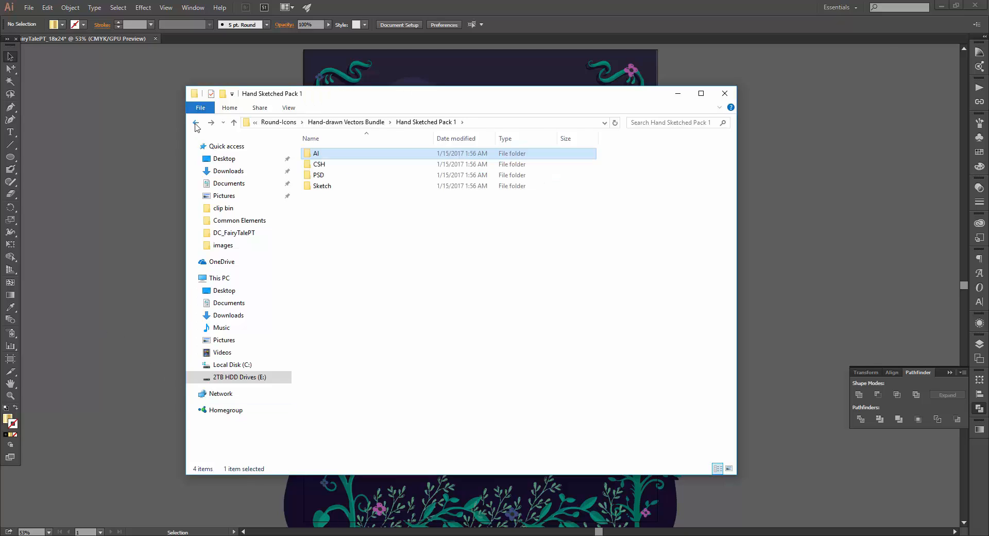
left_click(196, 124)
left_click(196, 123)
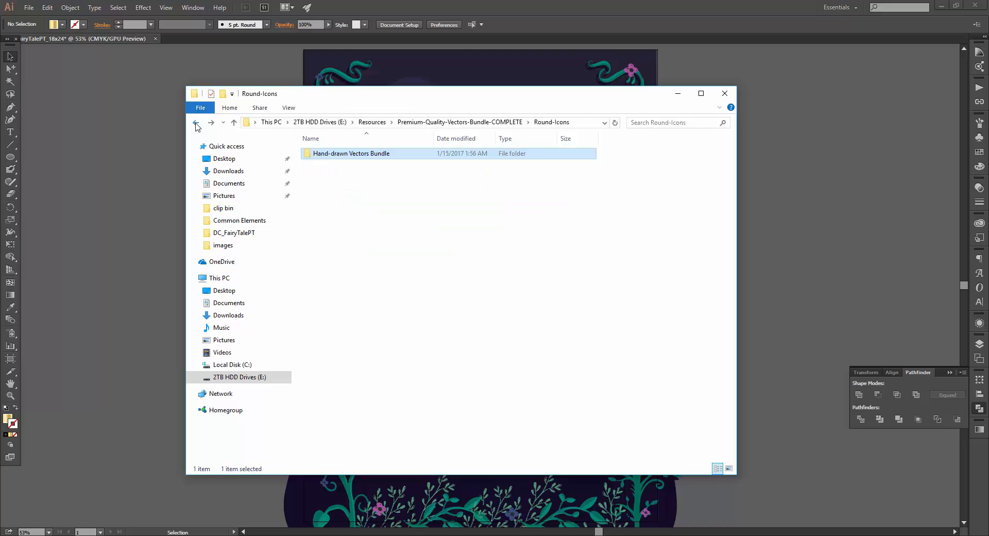
left_click(196, 124)
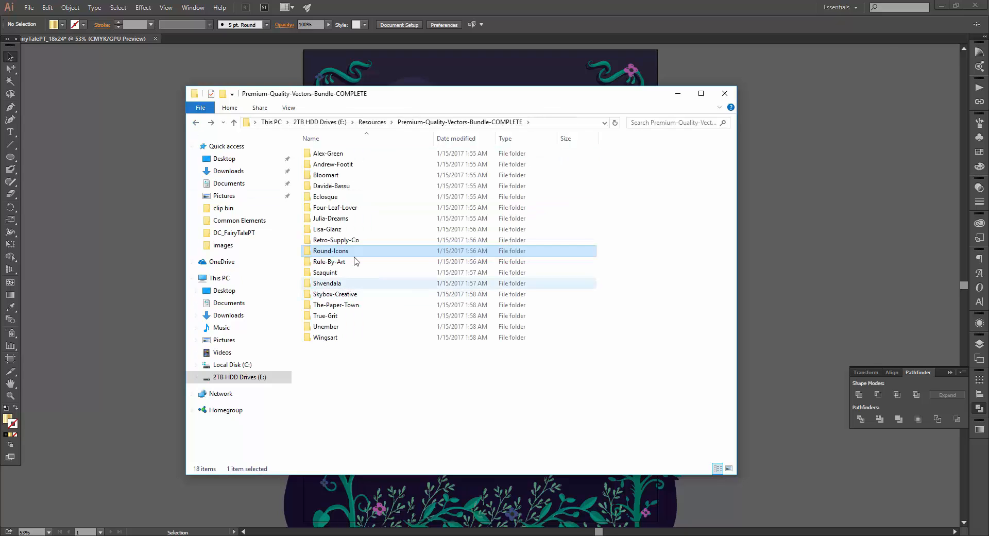
Open Individual_DIY_elements from the Text_dividers+elements folder under Text Dividers Enhancers > AI CS-CC.
double_click(339, 229)
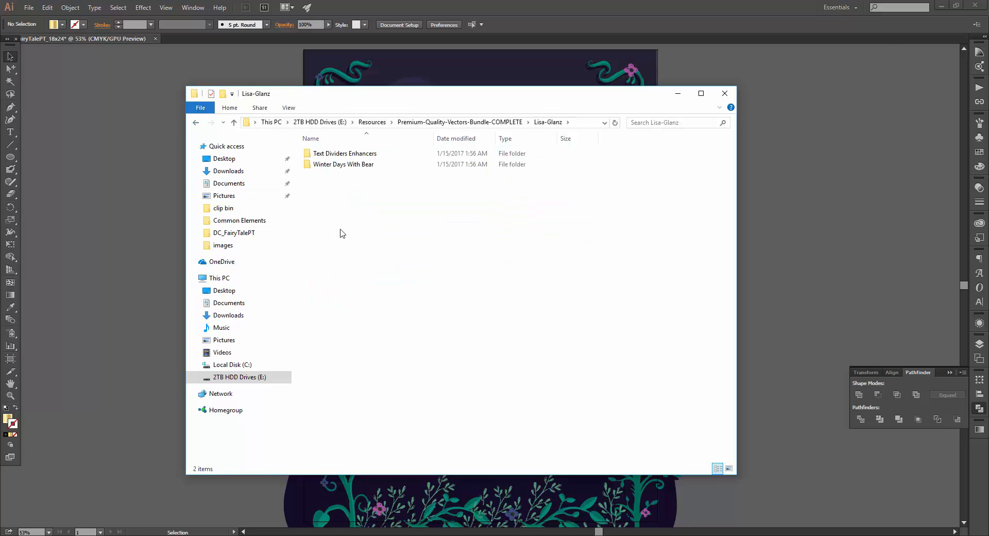
double_click(355, 155)
double_click(356, 155)
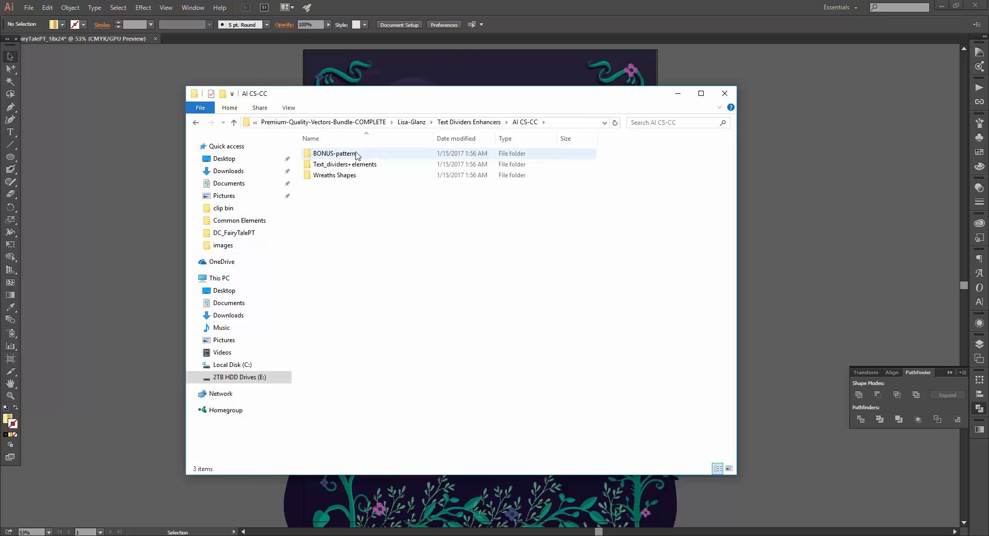
double_click(358, 163)
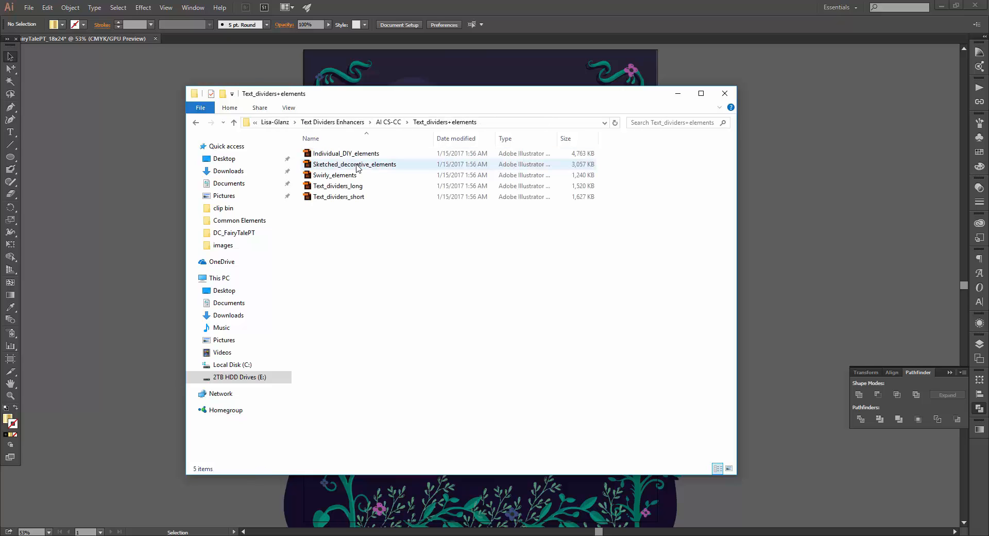
double_click(358, 164)
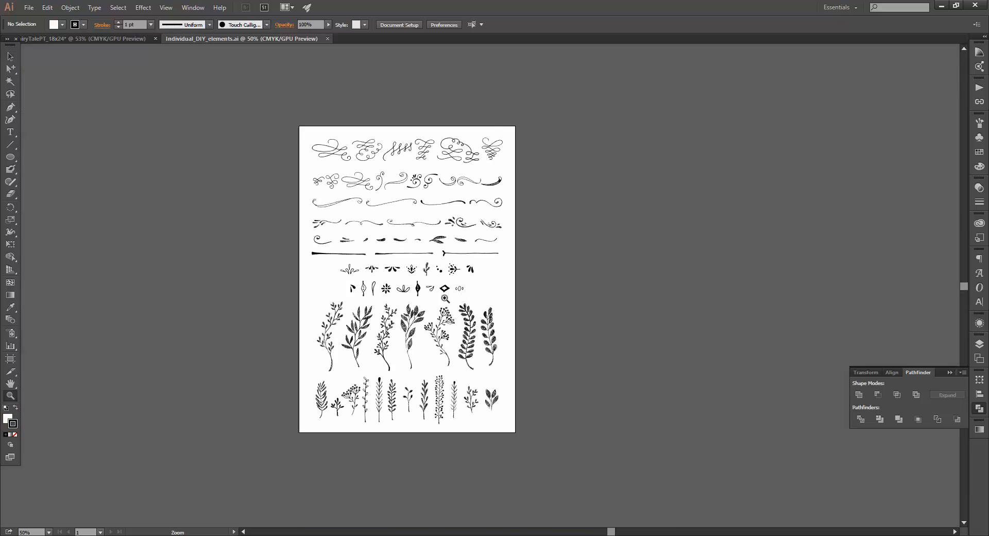
Select and copy the three bold curly swirls in the second row of ornaments.
left_click_drag(445, 299, 574, 284)
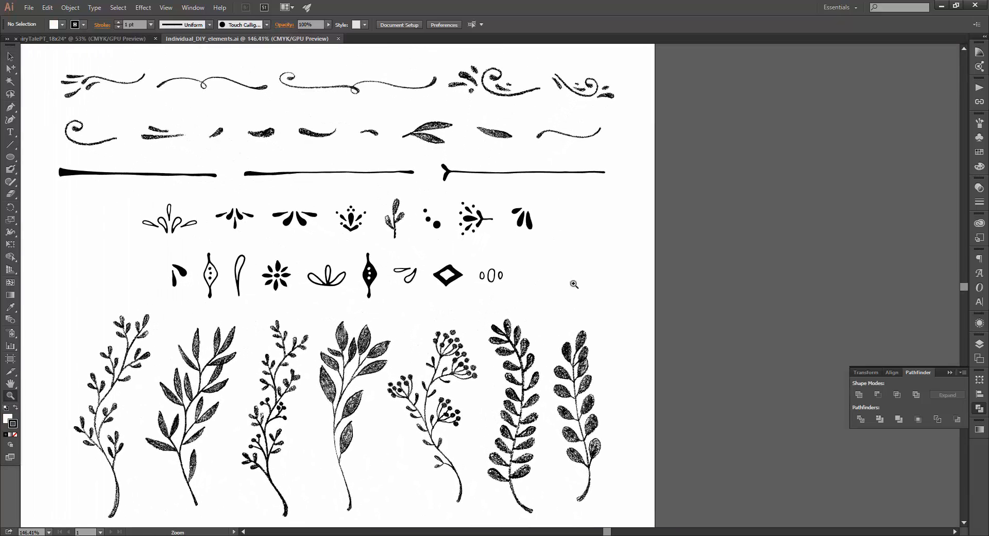
left_click_drag(447, 272, 528, 353)
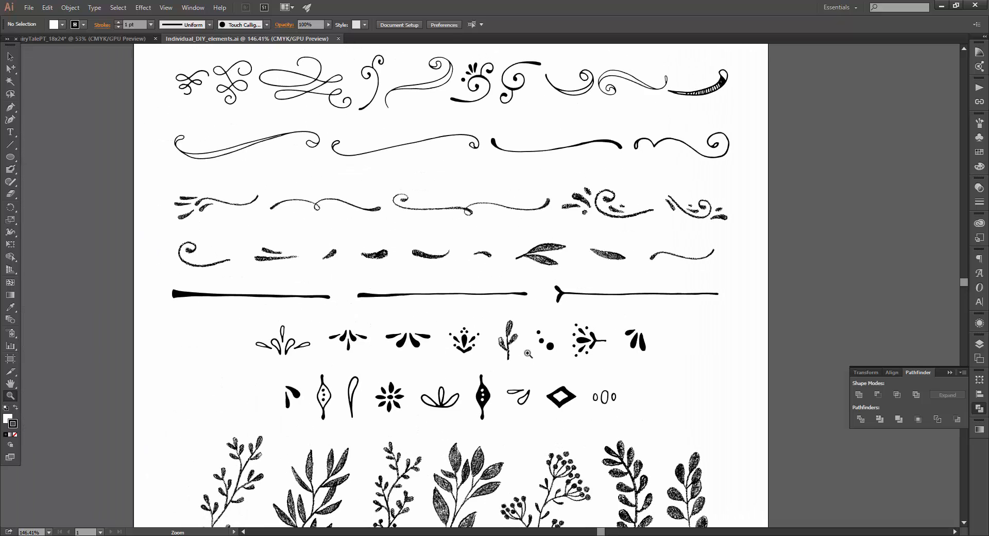
left_click_drag(544, 223, 484, 424)
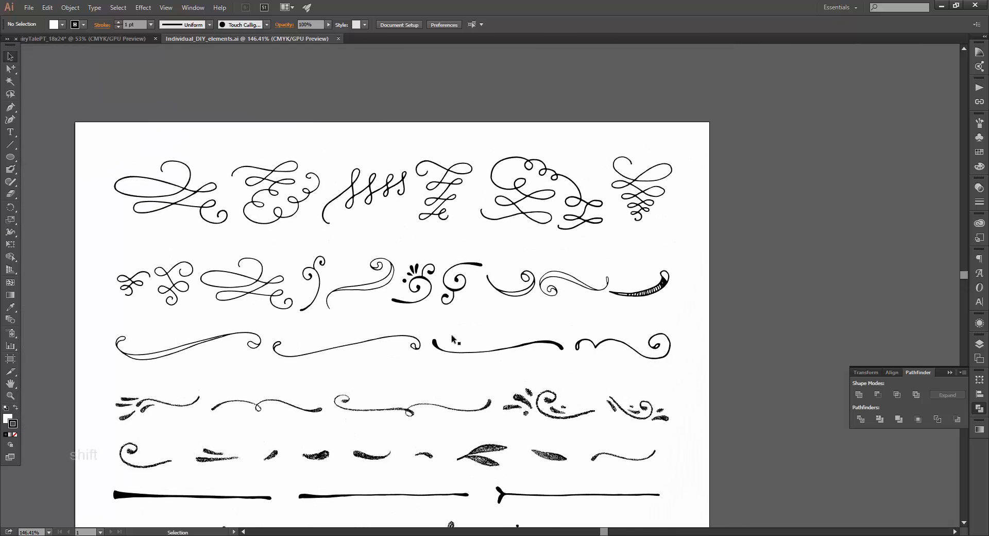
left_click(450, 293, "shift")
left_click(426, 279, "shift")
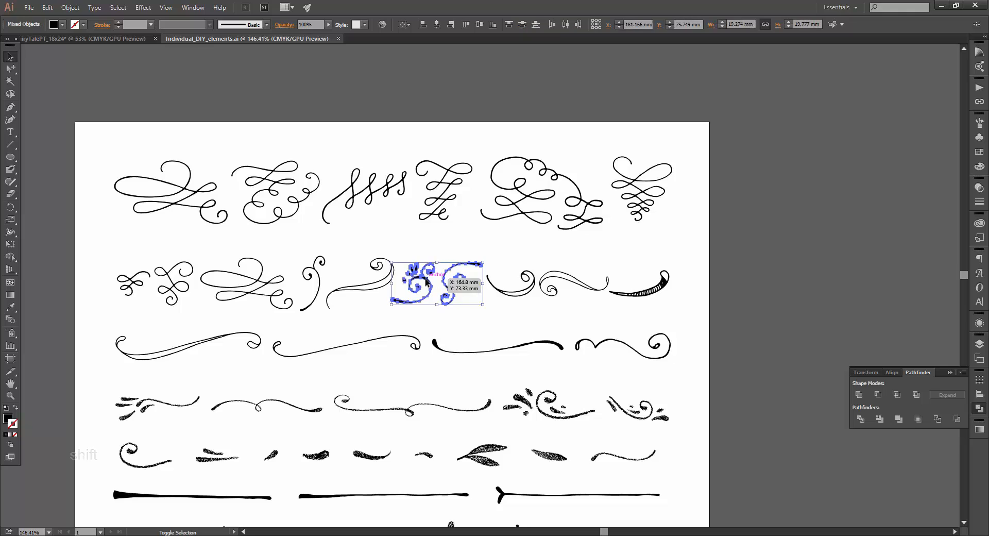
left_click(320, 275, "shift")
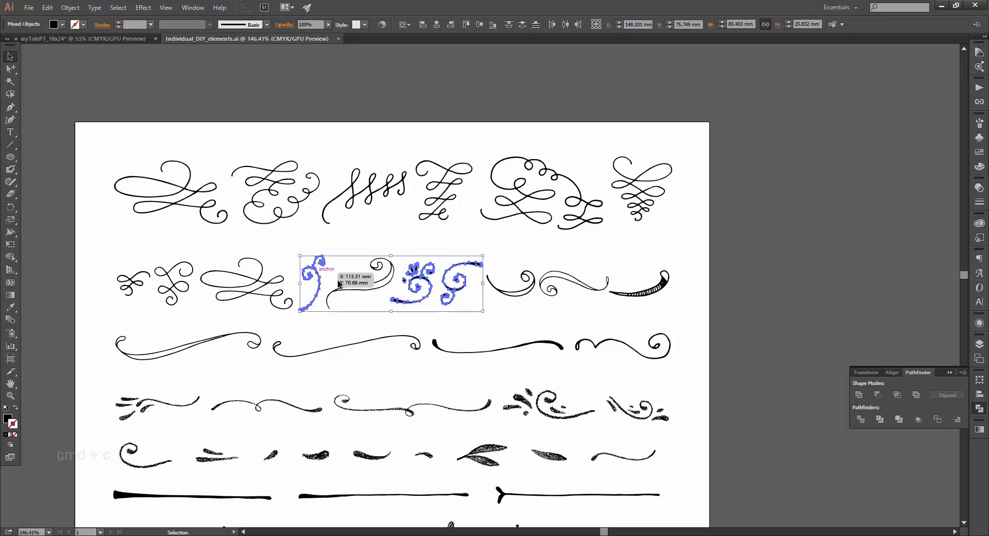
Paste the copied swirls into the poster document and place them on the pasteboard beside the artboard's left edge.
key("space")
left_click_drag(506, 451, 526, 159)
left_click_drag(522, 325, 521, 325)
scroll(472, 401, "up", 3)
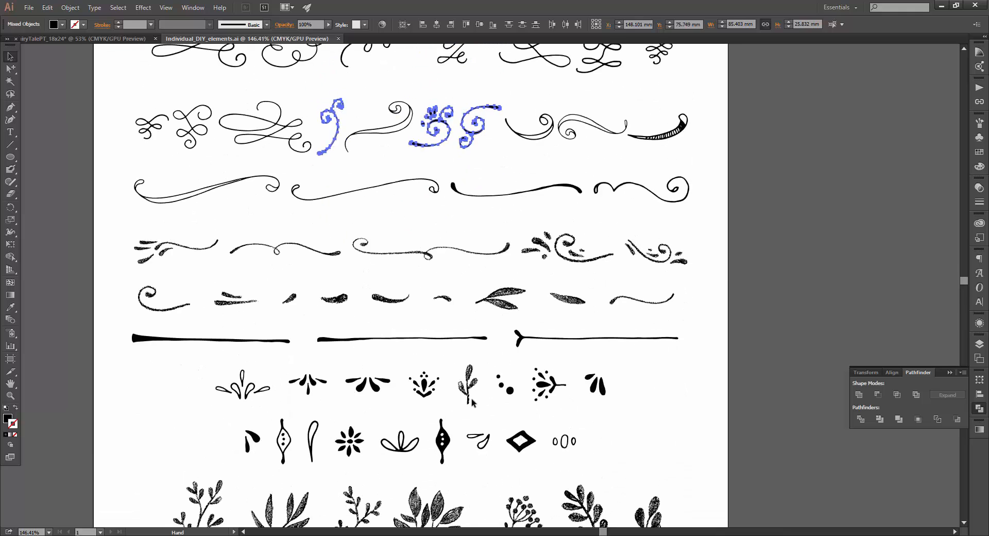
left_click(80, 41)
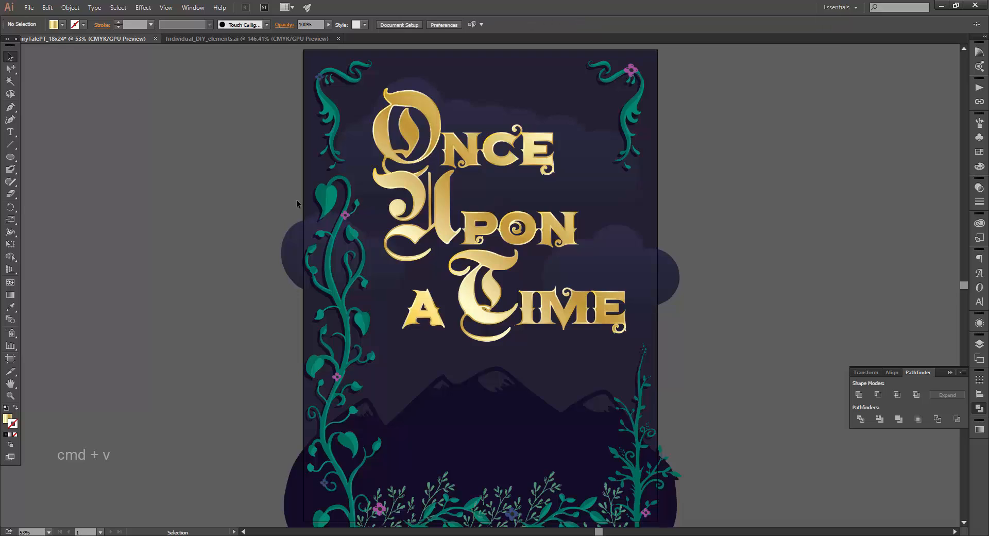
key("ctrl+v")
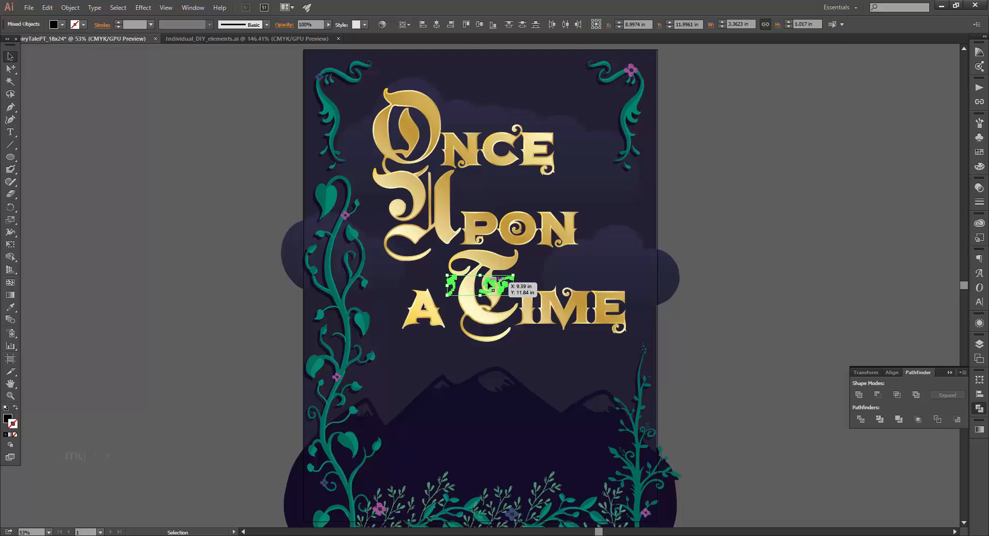
left_click_drag(491, 286, 234, 243)
Close Individual_DIY_elements.ai and open Text_dividers_short from the same File Explorer folder.
left_click(233, 40)
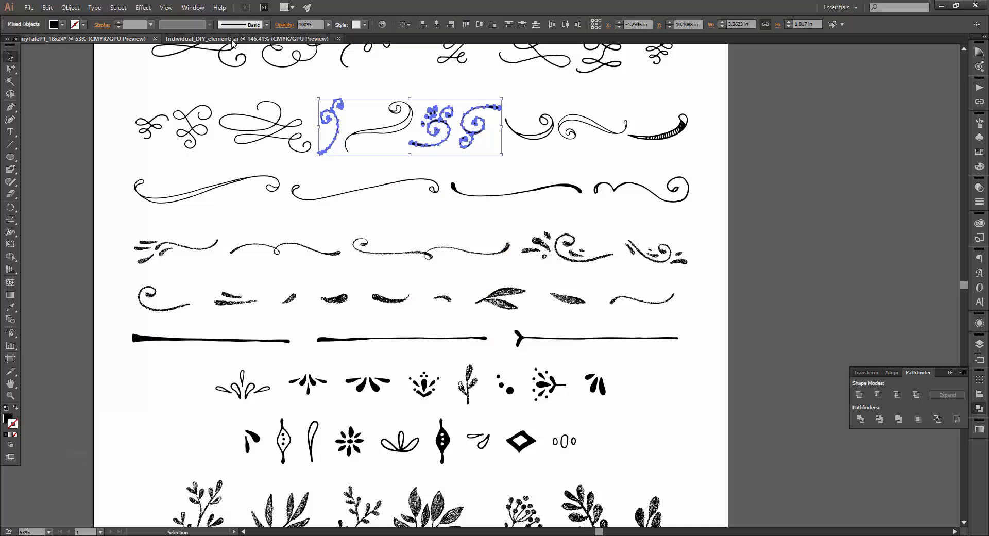
left_click(339, 38)
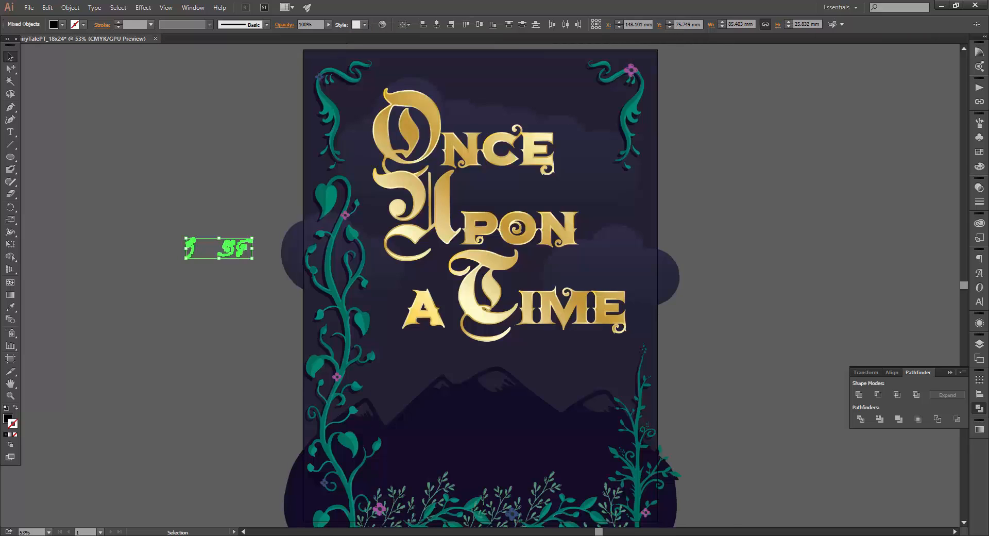
key("alt+Tab")
double_click(355, 196)
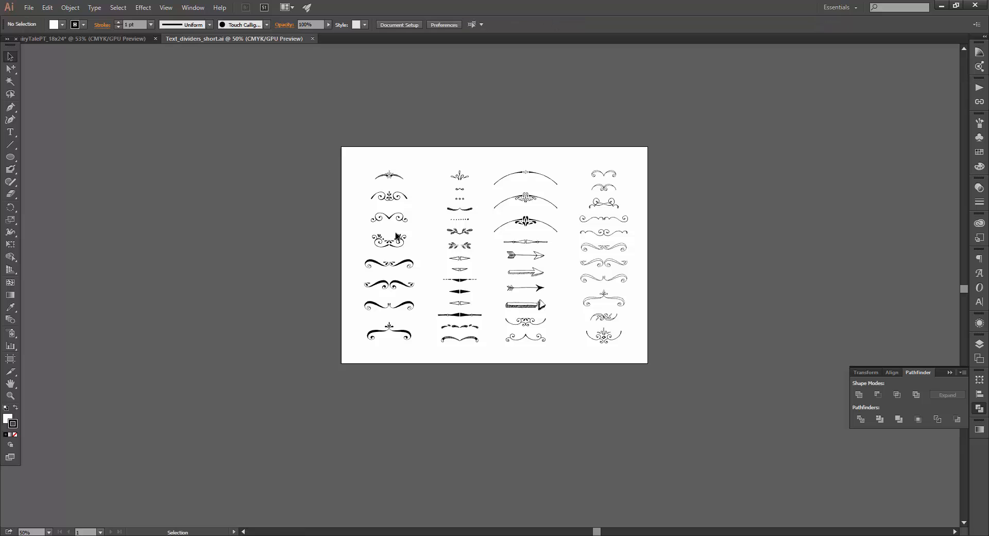
Copy the mirrored scroll divider with leaf accents at its outer ends and close Text_dividers_short.ai.
left_click_drag(384, 295, 528, 318)
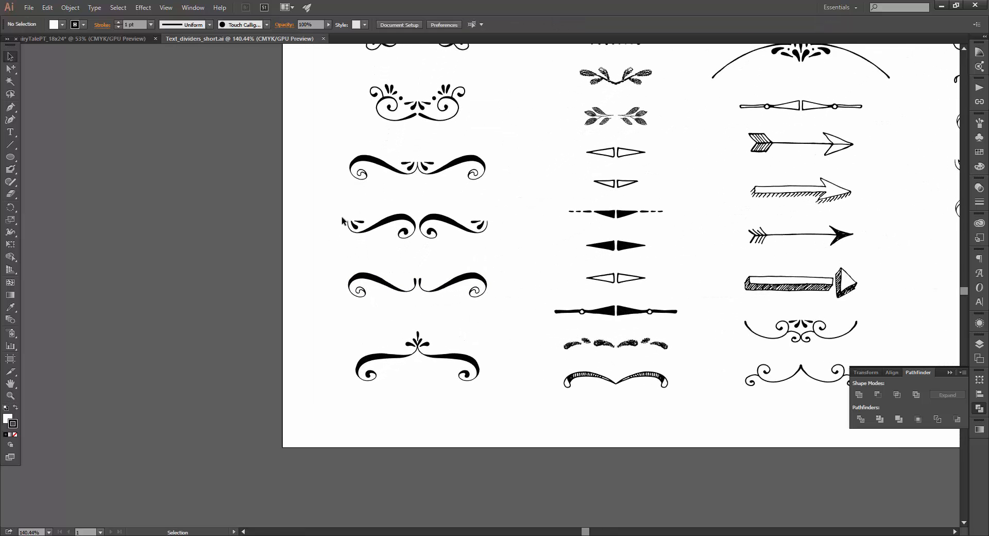
left_click(355, 225, "ctrl")
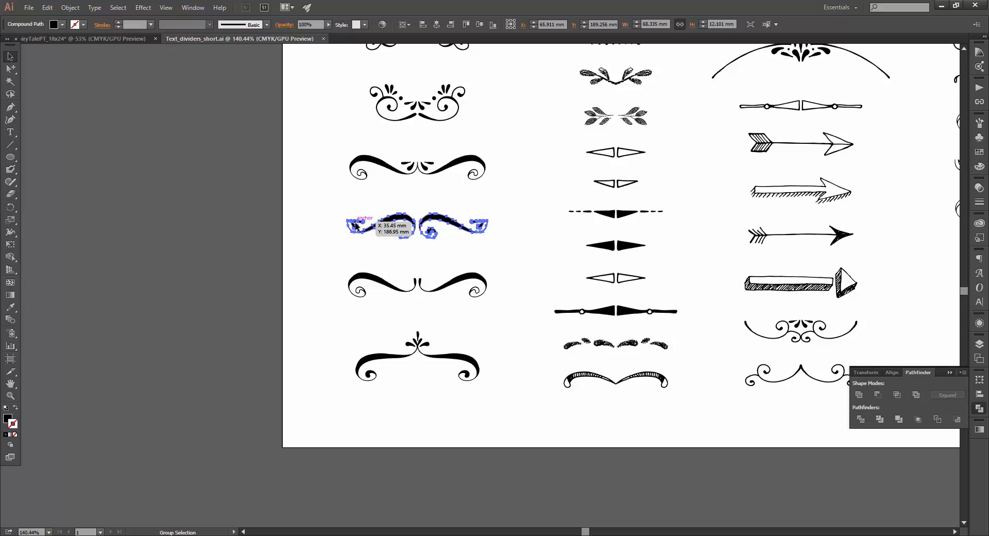
key("ctrl+w")
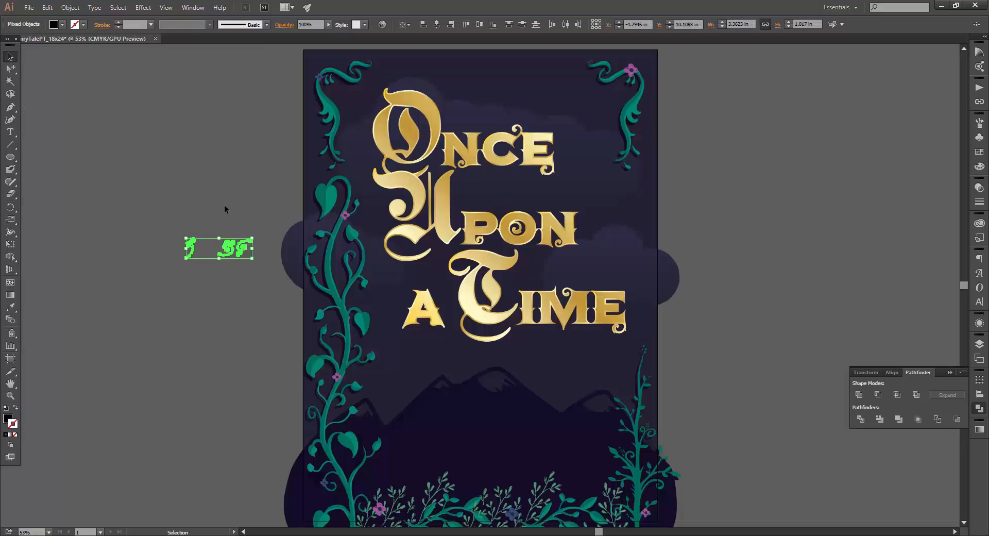
Paste the scroll divider into the poster document and place it on the pasteboard above the three swirls.
left_click(225, 208)
left_click(453, 273)
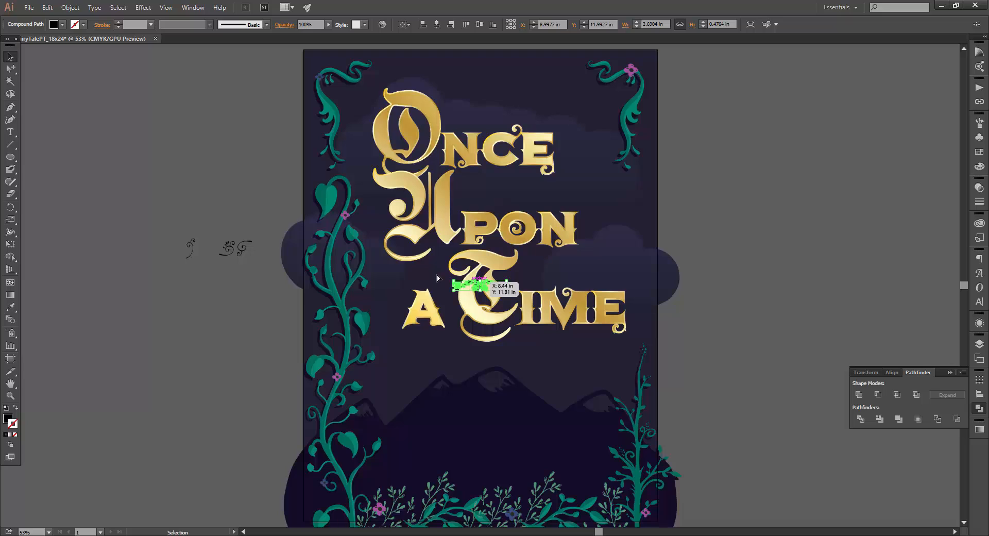
left_click_drag(437, 278, 435, 253)
left_click(220, 193)
key("v")
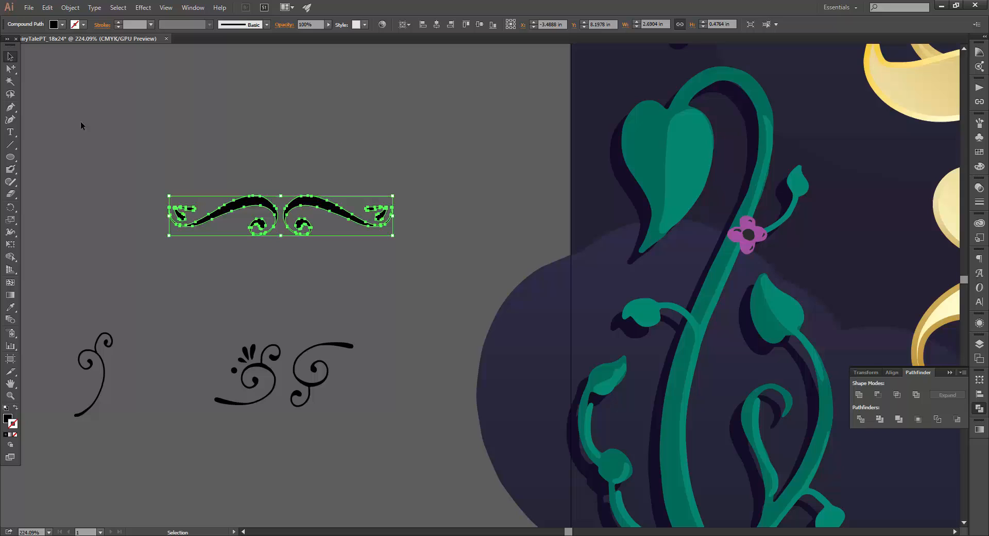
Separate the divider's left half from the compound path by copying it, deleting it and pasting it back in front.
left_click(10, 68)
left_click(166, 123)
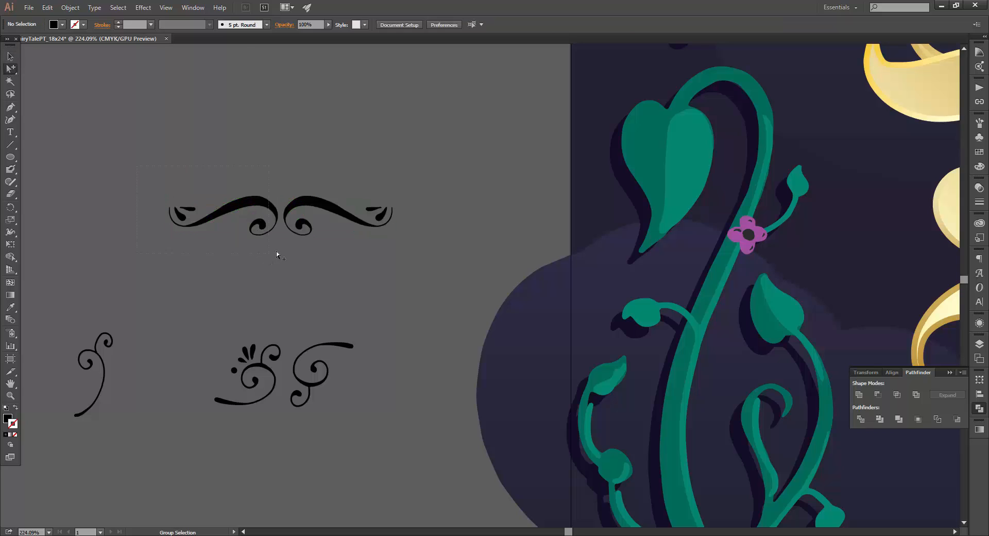
left_click_drag(276, 252, 280, 249)
key("ctrl+c")
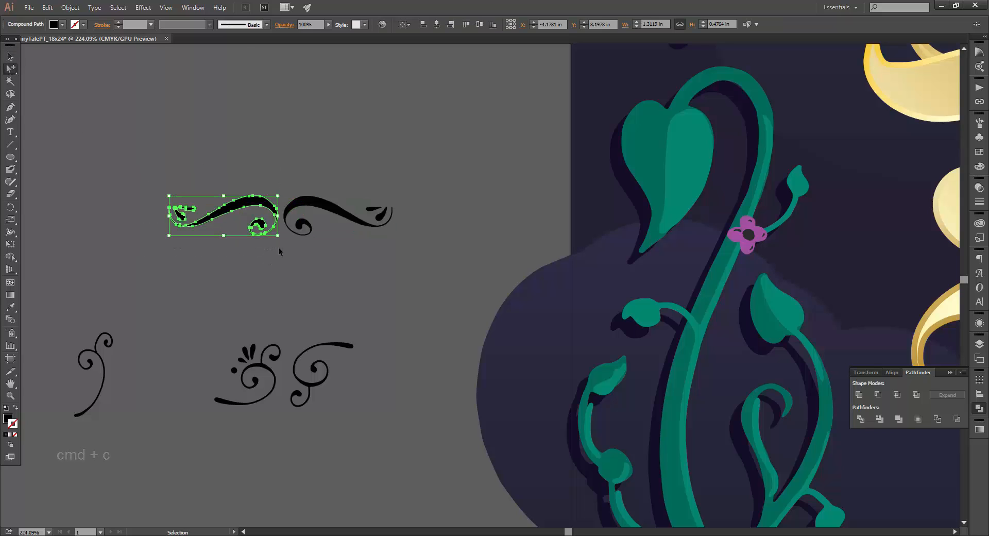
key("Delete")
key("ctrl+f")
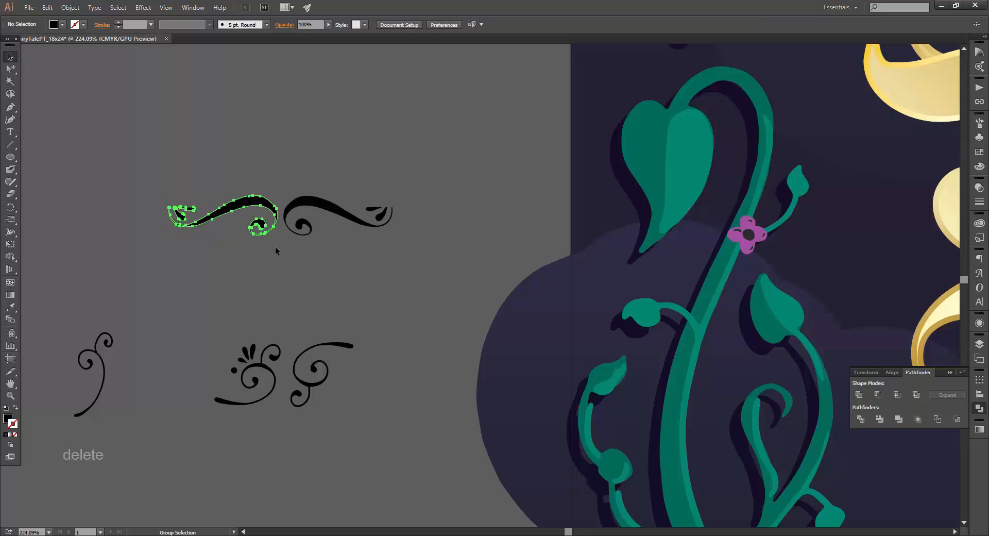
left_click(295, 259)
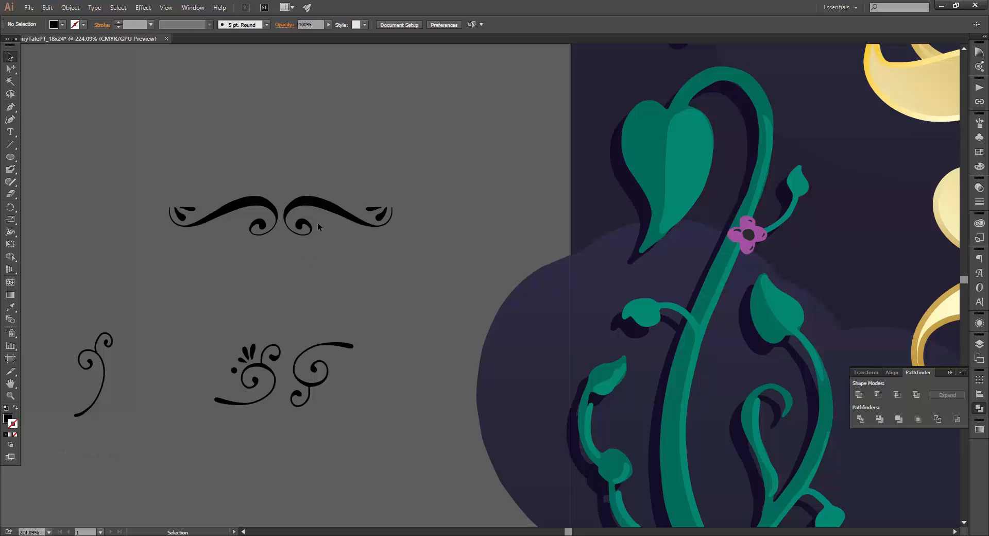
Move the slender double-curl swirl just below the divider's right end, then copy it and paste a duplicate.
left_click_drag(237, 258, 208, 261)
left_click_drag(78, 345, 401, 282)
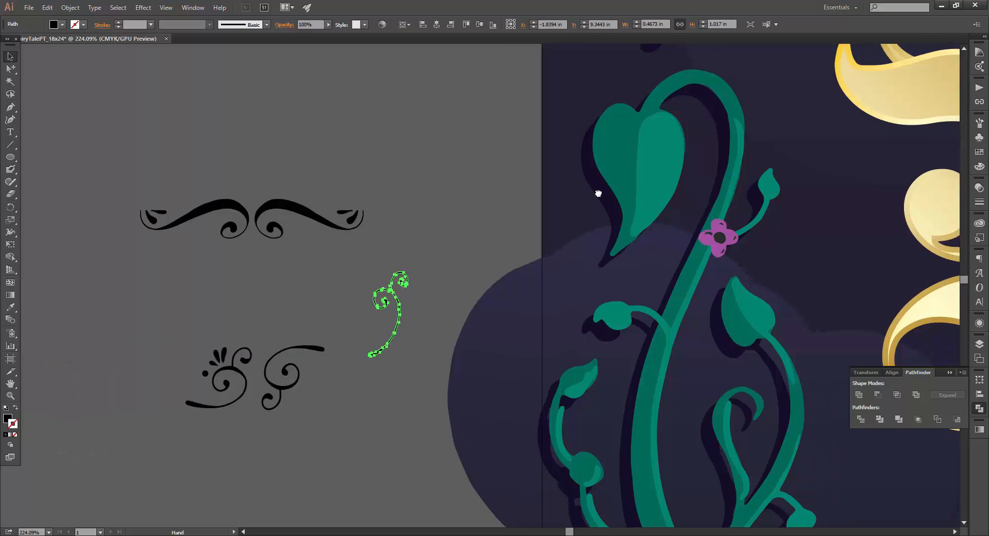
left_click_drag(598, 193, 351, 423)
left_click_drag(270, 366, 487, 204)
left_click_drag(412, 247, 98, 474)
left_click_drag(198, 283, 322, 83)
left_click_drag(560, 128, 470, 387)
left_click(432, 407)
left_click(395, 431)
key("ctrl+c")
key("ctrl+v")
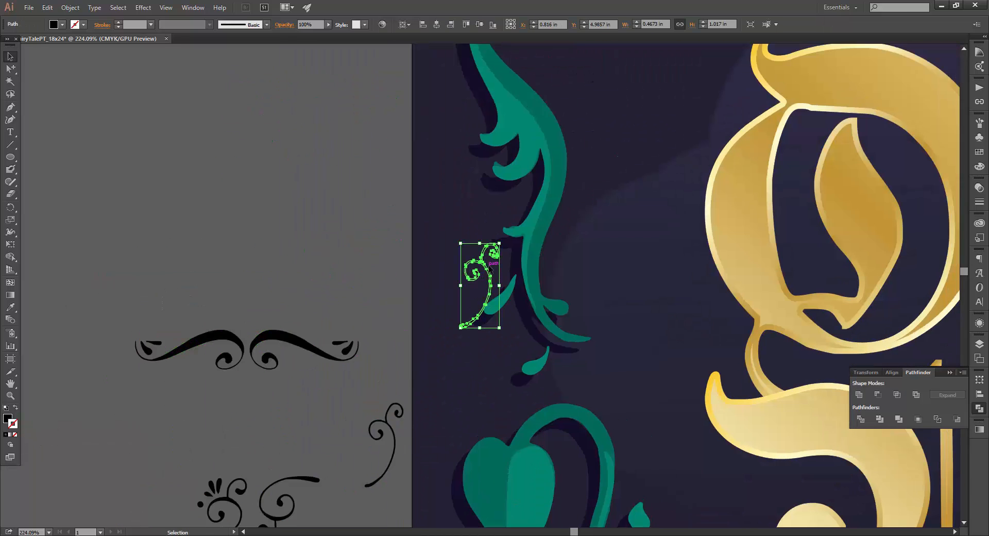
Place the pasted swirl on the left stroke of the letter O, scaled down and rotated to follow its curve.
left_click_drag(490, 267, 747, 175)
left_click_drag(760, 242, 780, 226)
left_click_drag(773, 222, 758, 213)
left_click_drag(728, 179, 742, 187)
Duplicate the swirl lower on the O's left stroke and reflect the duplicate across the vertical axis.
left_click_drag(742, 186, 766, 261)
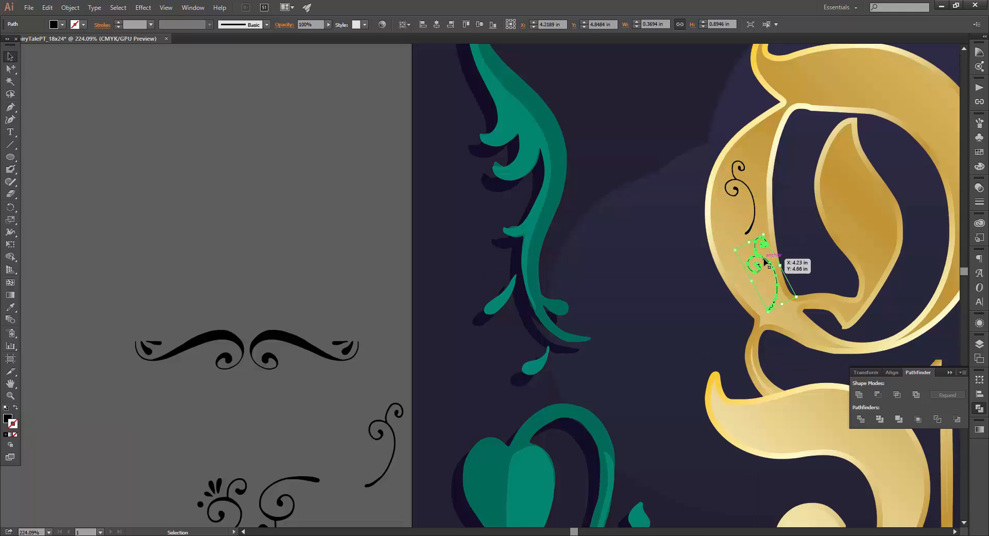
left_click(70, 7)
mouse_move(98, 19)
left_click(276, 57)
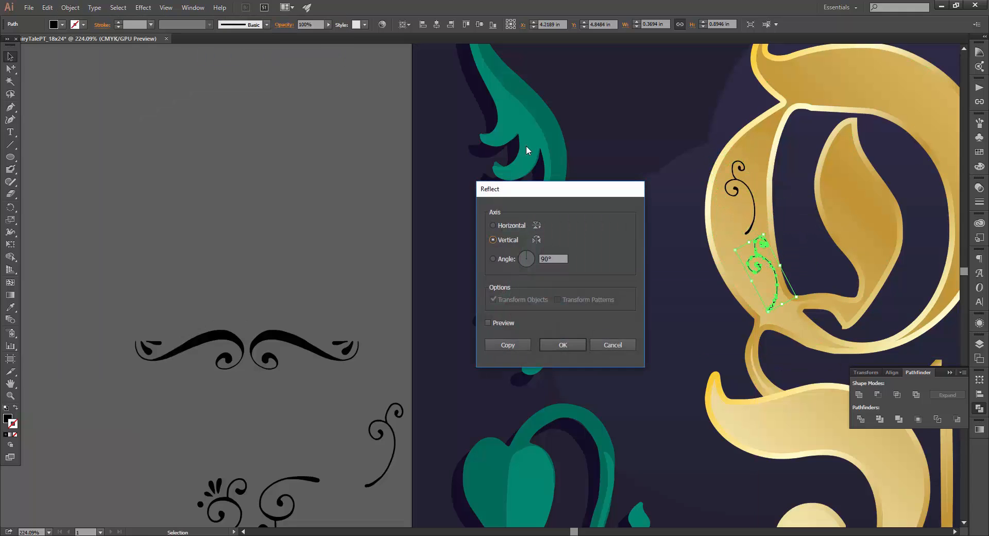
left_click(554, 344)
Rotate the reflected swirl so its curls point down, then adjust both swirls together inside the O's left stroke.
left_click_drag(798, 234, 746, 232)
left_click(757, 245, "shift")
left_click_drag(780, 156, 789, 161)
left_click_drag(750, 186, 750, 184)
left_click(329, 153)
Duplicate the upper swirl onto the right stroke of the O and scale it down to fit.
left_click_drag(593, 202, 452, 201)
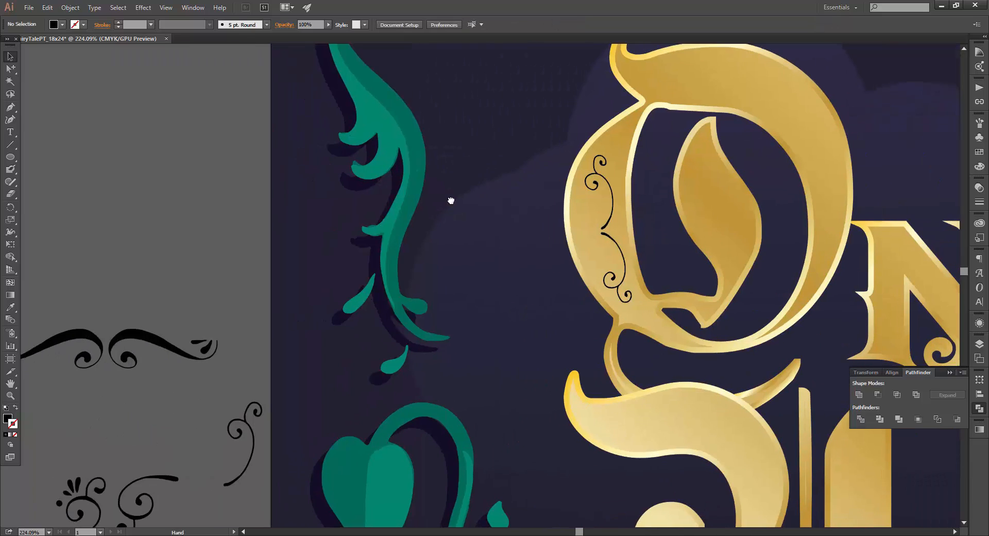
left_click_drag(612, 201, 834, 223)
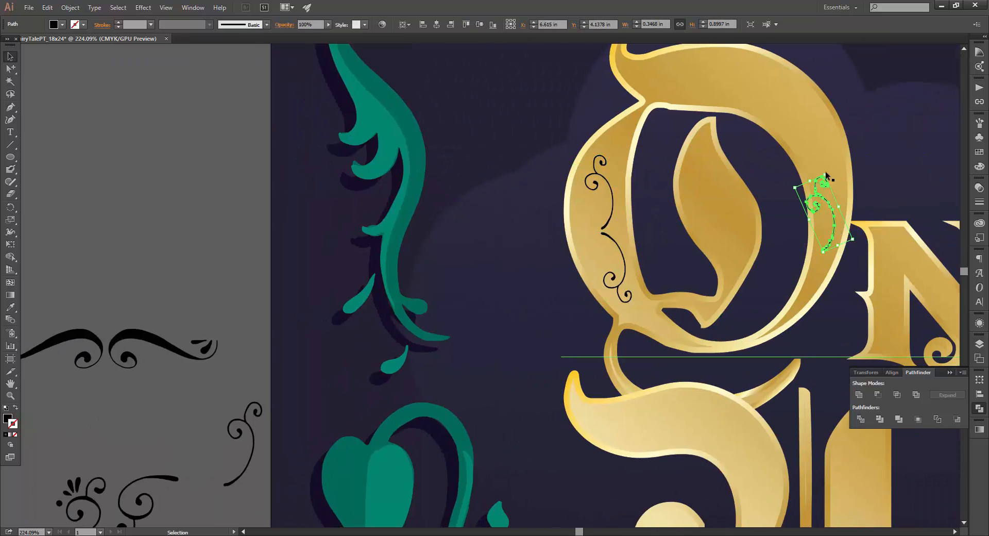
left_click_drag(824, 177, 838, 196)
Paste a copy of the thick leaf-tipped flourish onto the O's upper right curve, scaled down and rotated to follow it.
left_click(57, 336)
key("ctrl+c")
key("ctrl+v")
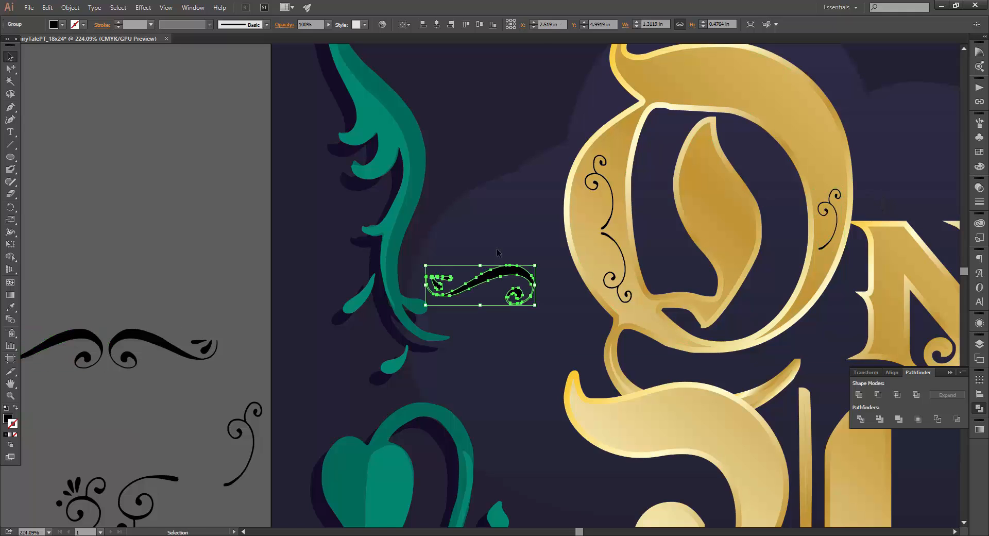
left_click_drag(503, 274, 808, 111)
left_click_drag(846, 96, 790, 144)
Duplicate that flourish toward the O's top stroke, reflect it across the vertical axis, and rotate and enlarge it to fit there.
left_click_drag(810, 123, 759, 108)
left_click(64, 7)
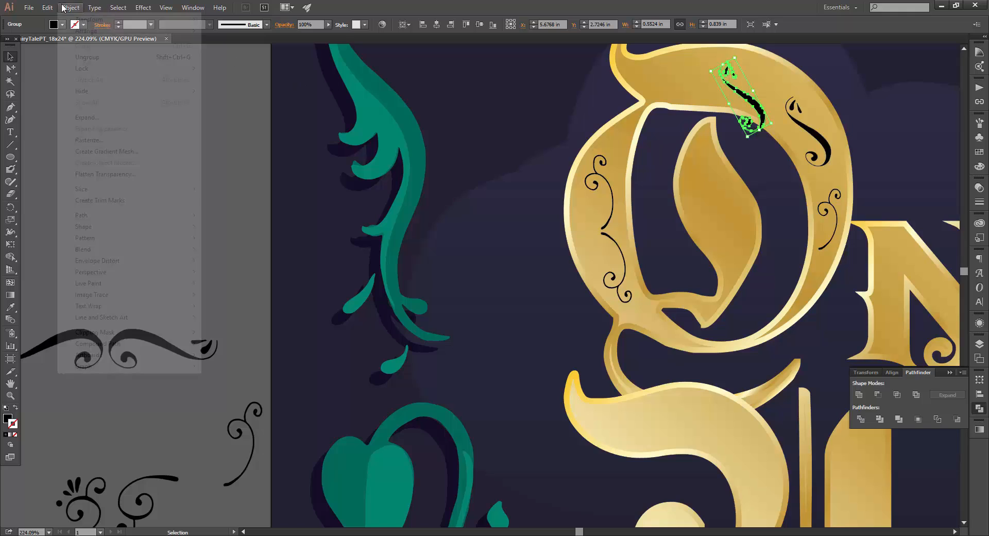
mouse_move(88, 19)
left_click(256, 53)
left_click(562, 344)
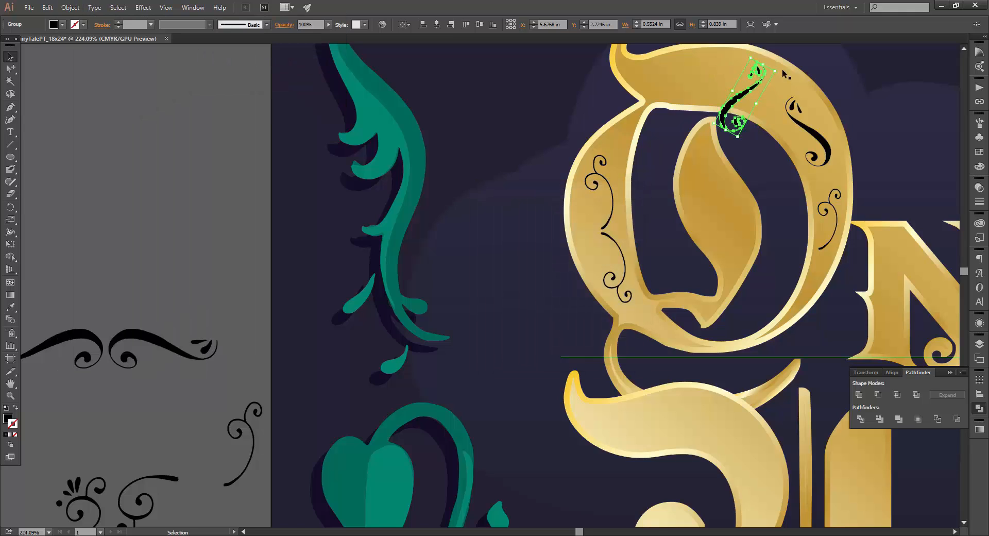
left_click_drag(781, 69, 782, 132)
left_click_drag(705, 76, 690, 66, "shift")
left_click_drag(723, 83, 705, 73)
left_click_drag(769, 79, 784, 74, "shift")
left_click_drag(786, 76, 806, 87)
Fine-tune the thick flourish and the thin swirl on the O's right side so the ornaments are evenly spaced.
left_click(794, 108)
left_click_drag(801, 101, 806, 100)
left_click_drag(830, 205, 830, 190)
left_click(486, 148)
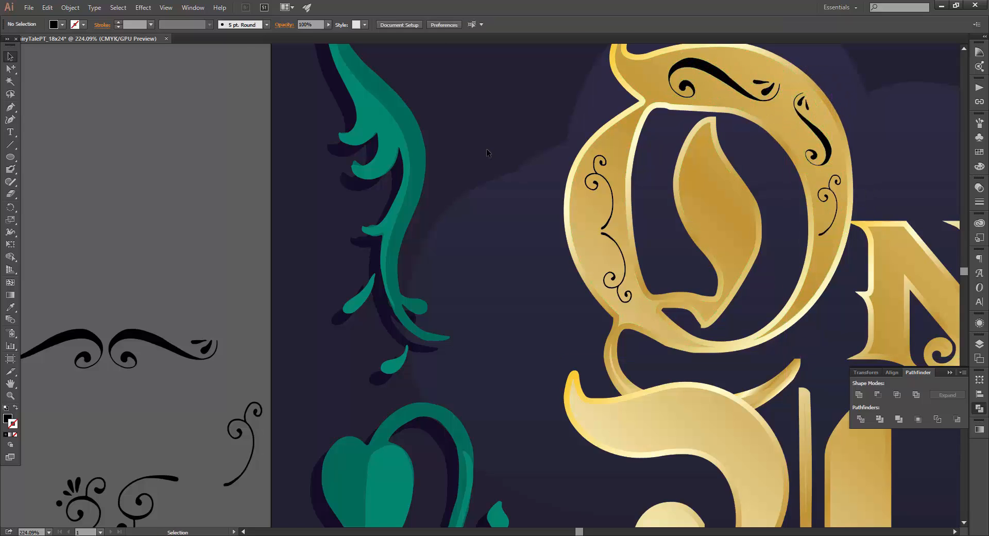
Place copies of the thin swirl and the curled ornament along the U's curved left stroke, rotating the ornament around the bend.
left_click_drag(677, 264, 717, 210)
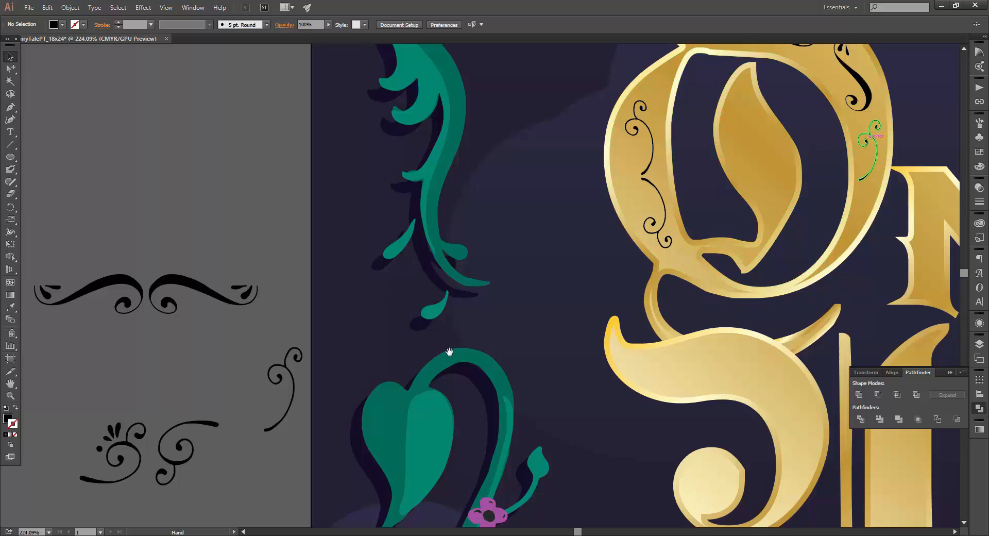
left_click_drag(448, 353, 413, 276)
left_click(258, 298)
left_click_drag(258, 298, 777, 266)
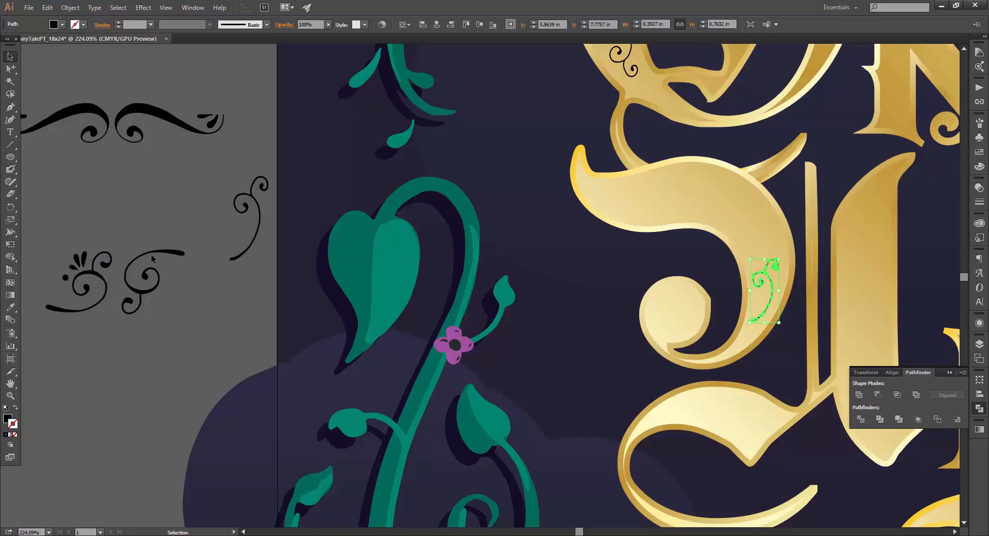
left_click(154, 251)
left_click_drag(162, 253, 738, 196)
left_click_drag(757, 240, 687, 224)
Duplicate the thin swirl onto the U's upper left arm and rotate it to follow the stroke.
left_click(770, 289)
left_click_drag(682, 212, 663, 205)
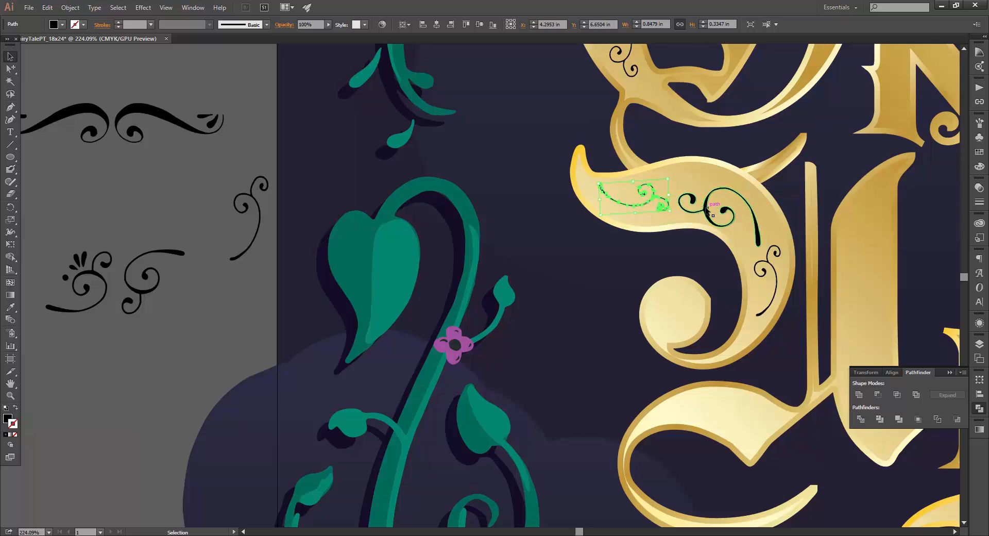
left_click(731, 216)
left_click(637, 267)
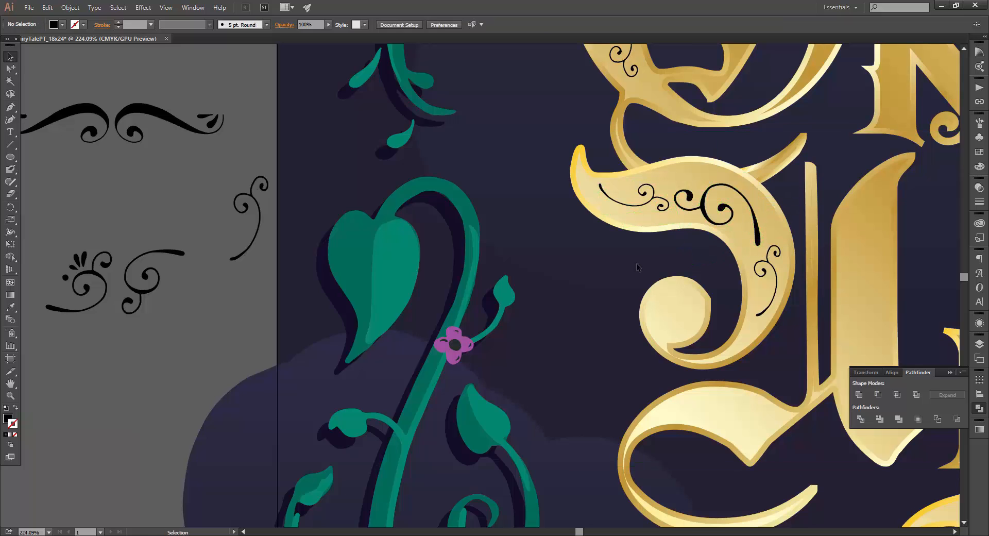
Place an upright copy of the thick flourish on the U's wide stem and undo the rotated duplicate tried below it.
left_click_drag(107, 110, 902, 284, "alt")
left_click_drag(902, 284, 682, 410)
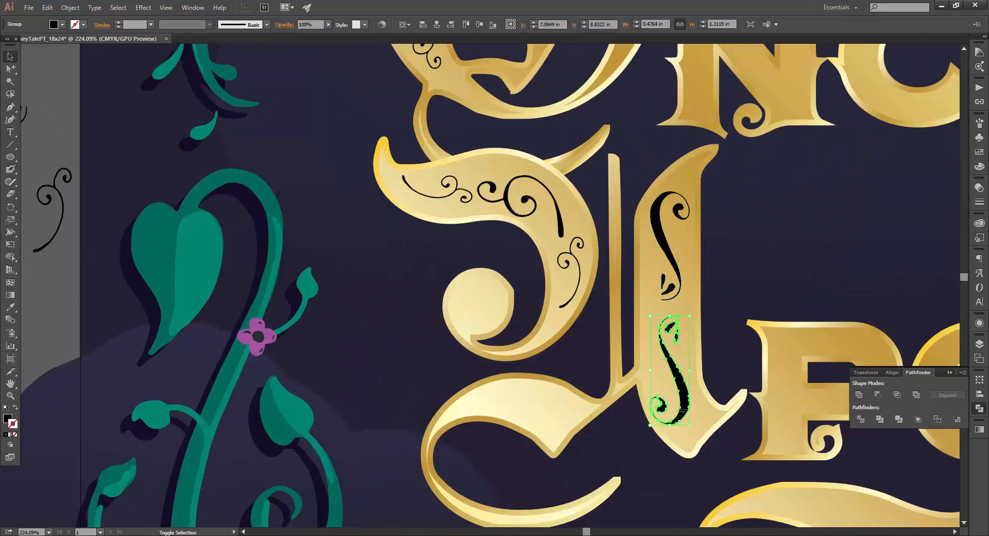
key("ctrl+z")
key("ctrl+z")
Mirror a copy of the stem flourish across the horizontal axis, place it below the first, and scale both to fit the stem.
left_click(73, 8)
mouse_move(91, 19)
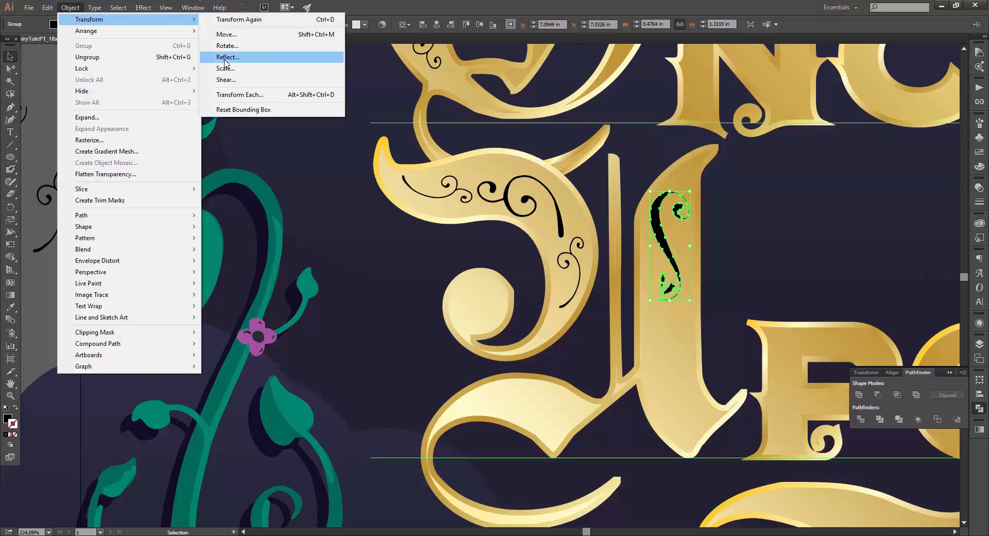
left_click(224, 58)
left_click(529, 345)
left_click_drag(669, 245, 671, 358)
left_click(679, 276, "shift")
left_click_drag(687, 401, 673, 420)
left_click(759, 249)
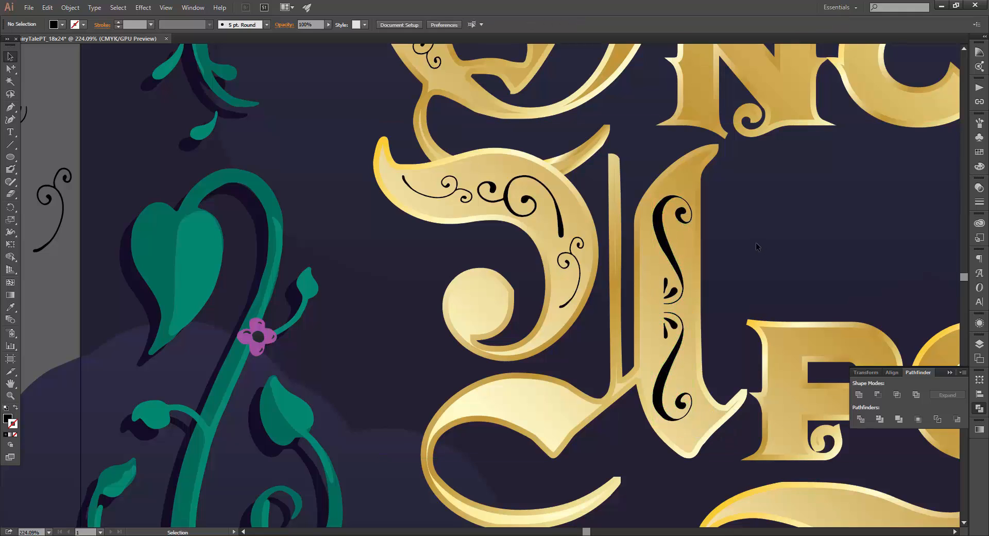
Place a copy of the fan-and-dot swirl in the U's lower left stroke, reflect it, and rotate it to fit the shape.
left_click_drag(403, 225, 533, 174)
left_click_drag(44, 205, 688, 340)
left_click_drag(727, 313, 532, 365)
left_click(70, 7)
mouse_move(146, 22)
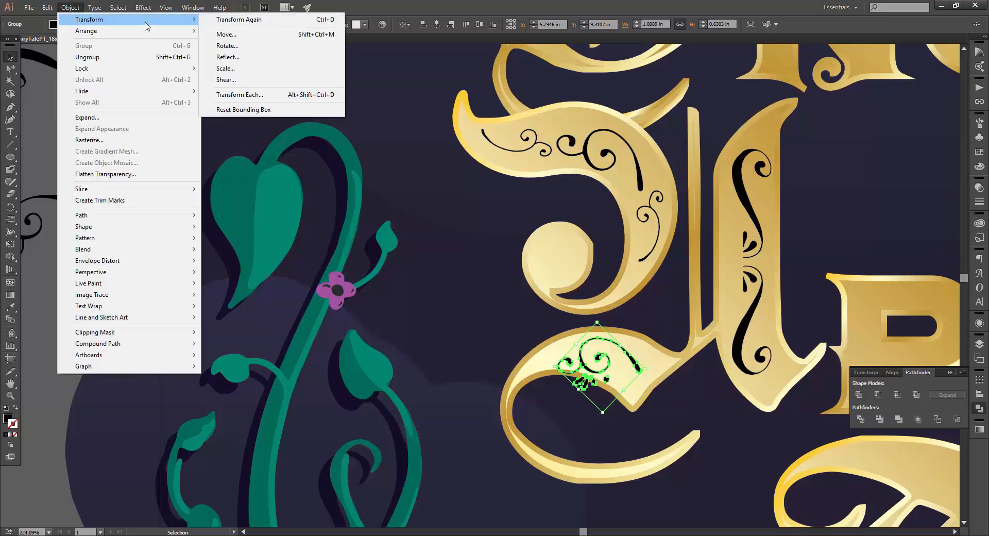
left_click(222, 58)
left_click(572, 347)
left_click_drag(643, 367, 628, 346)
left_click_drag(609, 361, 563, 361)
Add two duplicated teardrops beyond the fan swirl's tail in the U's lower stroke, scaled and rotated to follow the curve.
left_click(10, 68)
left_click(239, 190)
key("v")
left_click(10, 69)
scroll(563, 361, "up", 3)
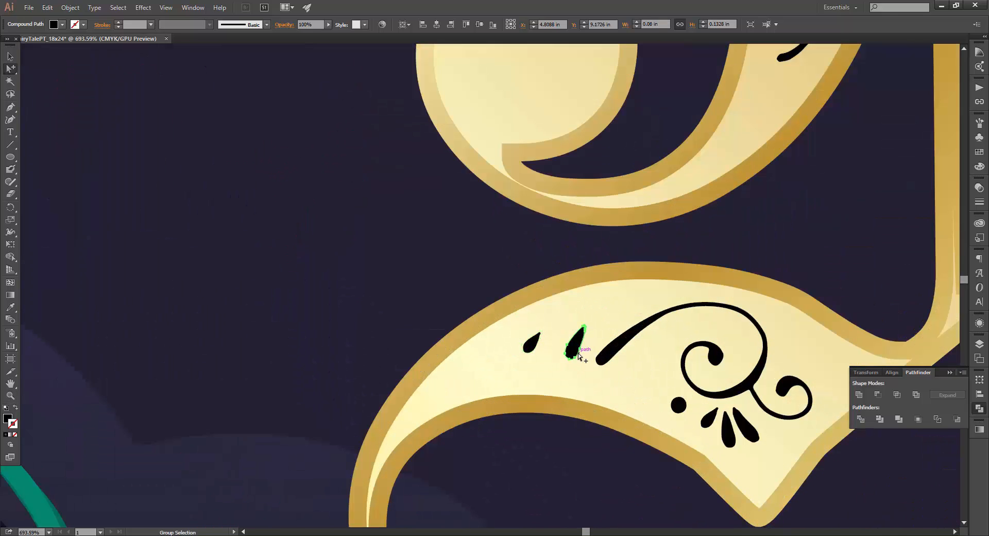
key("v")
left_click_drag(589, 320, 573, 344)
left_click(11, 69)
scroll(591, 323, "down", 3)
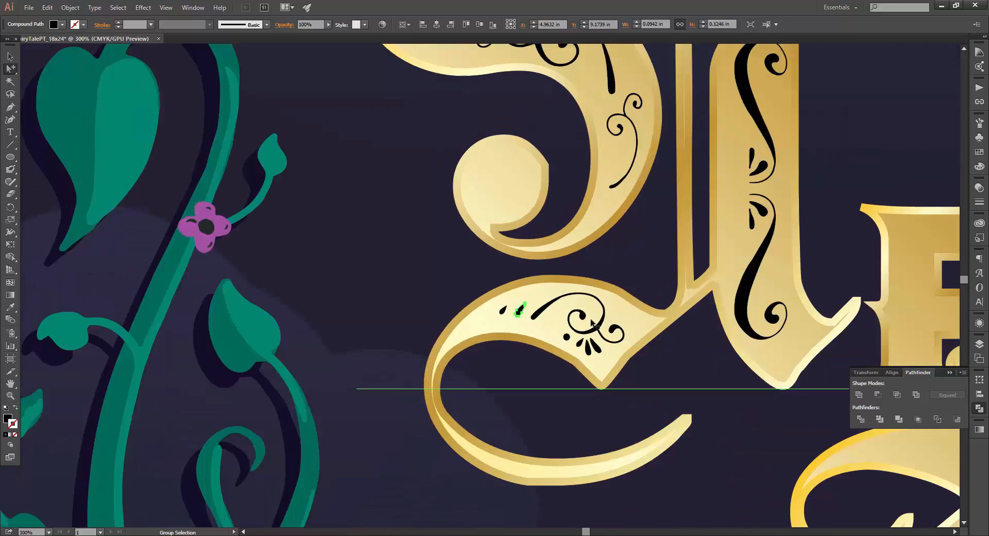
Duplicate the thick flourish from the U's stem onto the T's top bar, rotated to lie along its right end.
key("ctrl+minus")
left_click_drag(694, 320, 636, 264)
key("ctrl+minus")
left_click(89, 228)
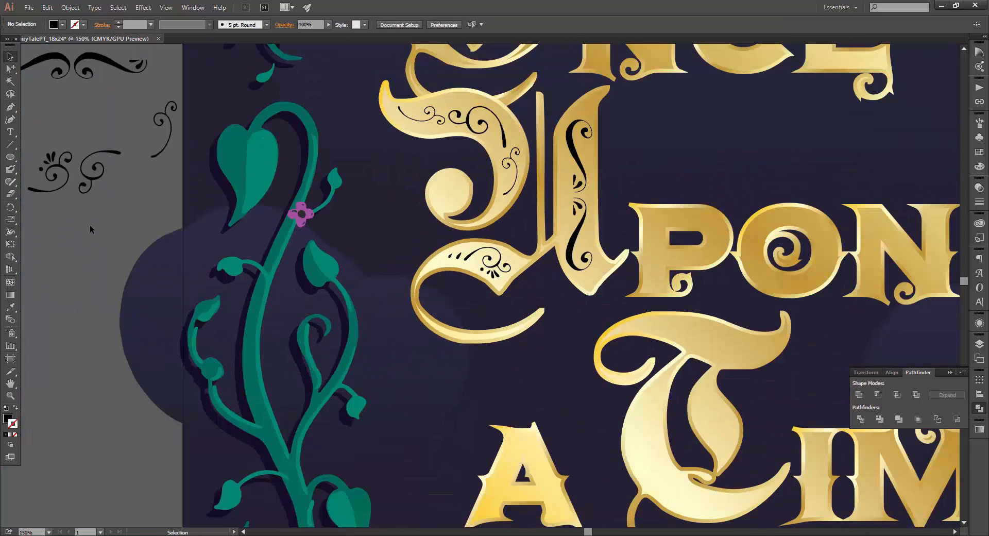
left_click_drag(579, 211, 767, 384, "alt")
left_click_drag(684, 330, 694, 332, "shift")
mouse_move(767, 345)
left_mouse_down()
mouse_move(766, 334)
mouse_move(755, 348)
mouse_move(764, 353)
left_mouse_up()
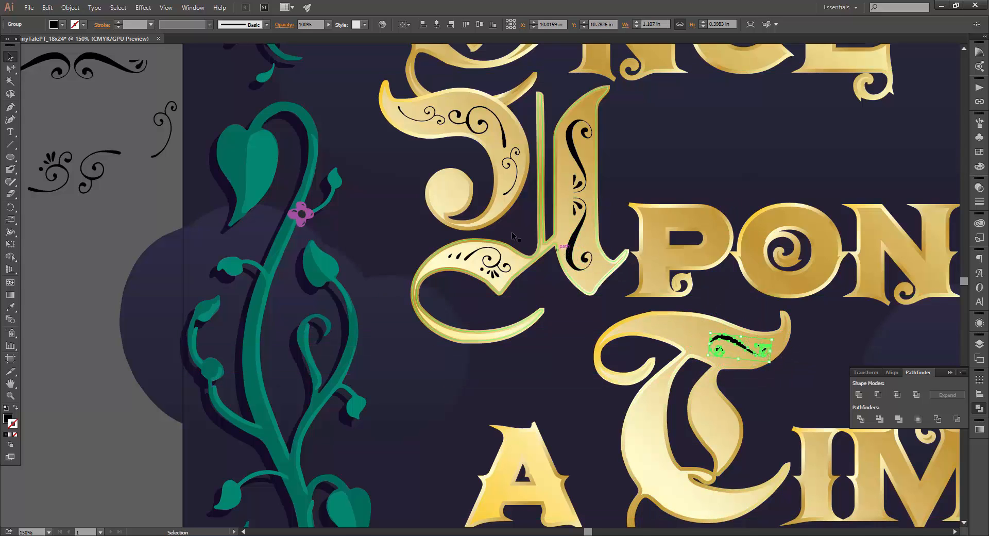
Place a copy of the thin swirl on the T's top bar, reflect it across the horizontal axis, and fit it beside the flourish.
left_click_drag(174, 111, 693, 354, "alt")
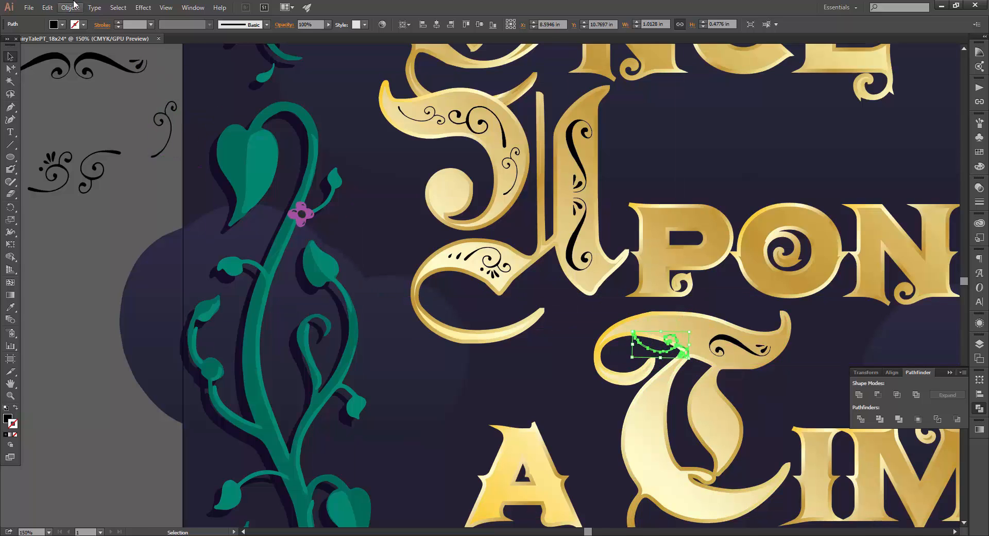
left_click(70, 7)
mouse_move(103, 20)
left_click(221, 56)
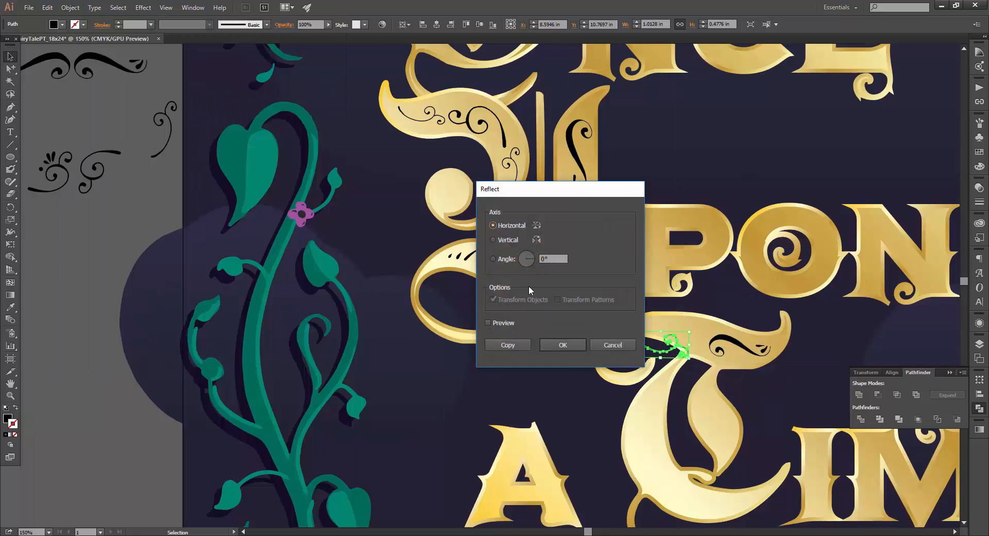
left_click(569, 344)
left_click_drag(667, 340, 695, 334)
left_click(483, 366)
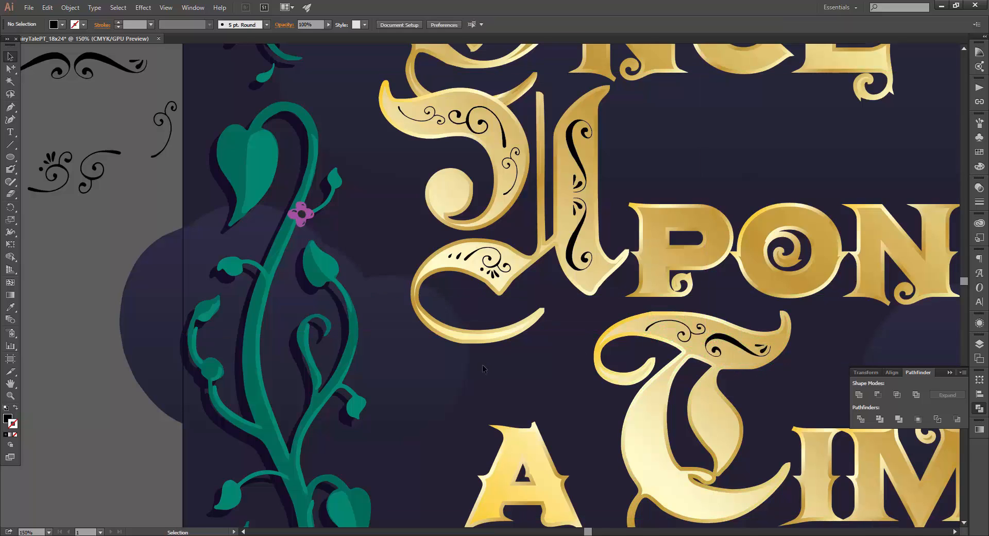
Copy the curled ornament onto the upper part of the T's left stroke, scaled down and rotated to fit.
left_click_drag(107, 154, 669, 369)
left_click_drag(644, 435, 649, 418)
left_click_drag(659, 405, 656, 413)
Place a copy of the fan-and-dot swirl lower on the T's left stroke, reflect it across the vertical axis, and scale it down.
left_click_drag(57, 168, 649, 456)
left_click(70, 7)
mouse_move(71, 19)
left_click(227, 57)
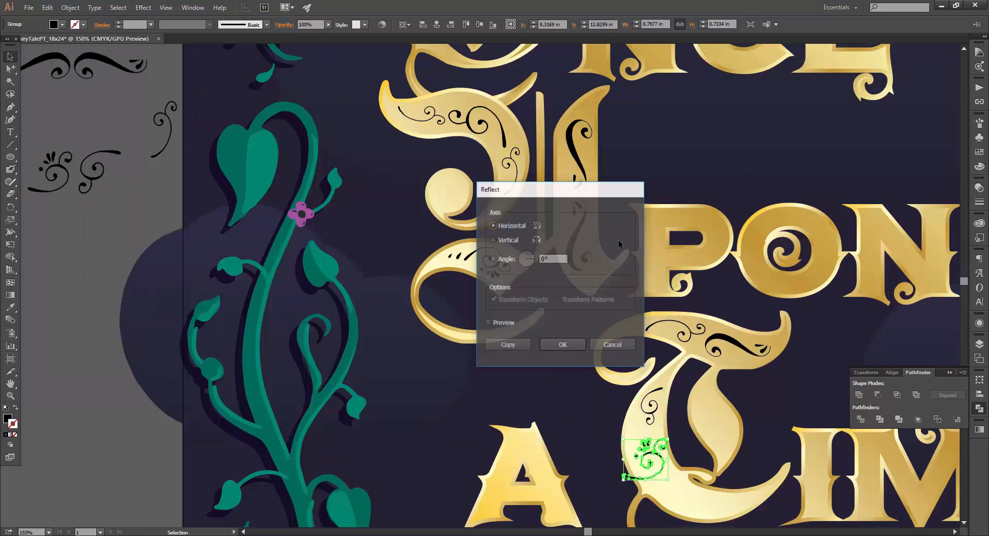
left_click(512, 239)
left_click(562, 343)
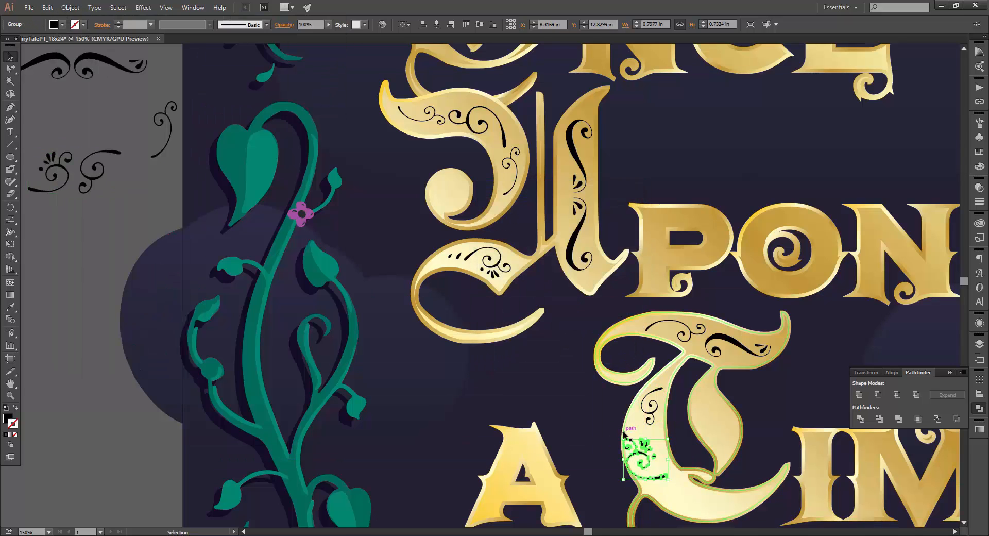
left_click_drag(625, 435, 663, 454)
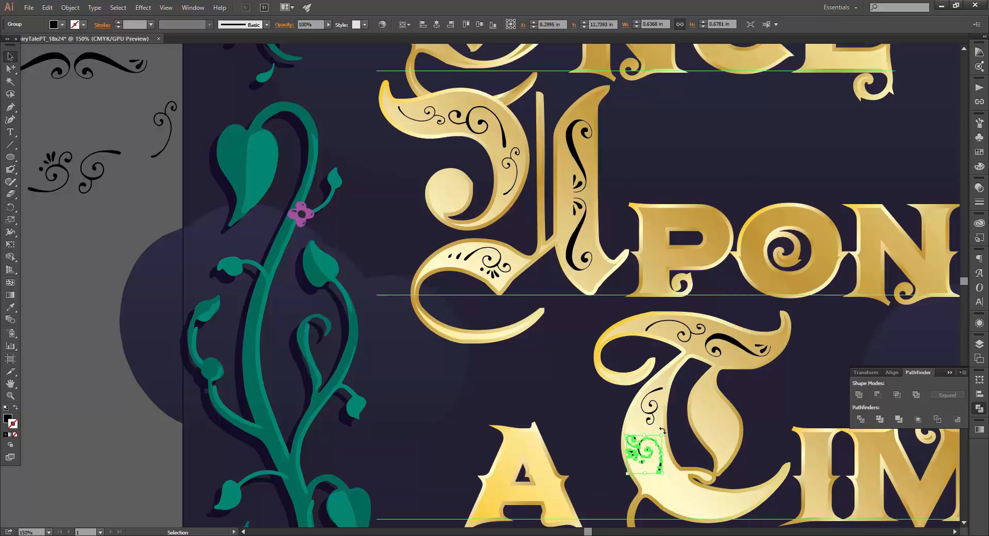
Reflect the T's fan swirl across the horizontal axis and rotate it to follow the lower left curve.
left_click(70, 7)
mouse_move(79, 19)
left_click(221, 58)
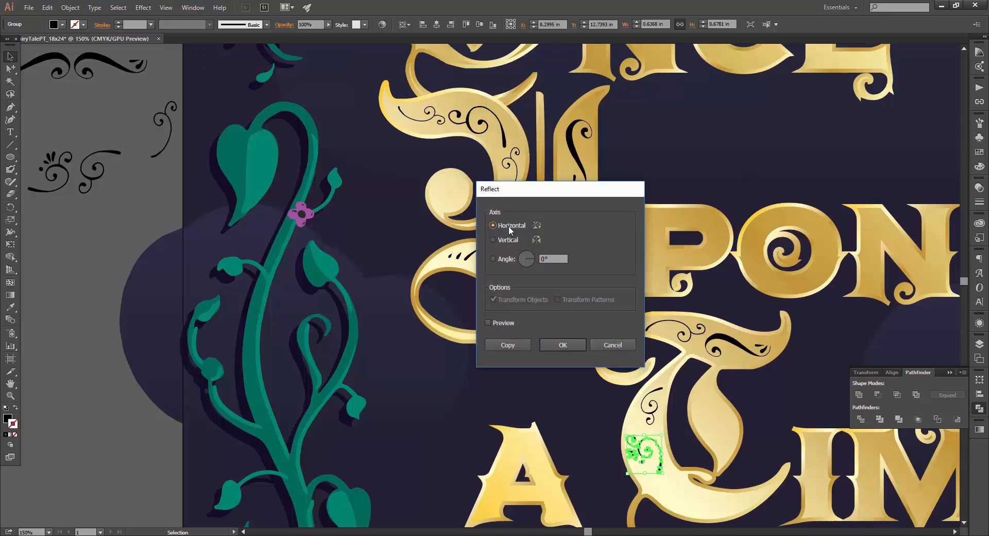
left_click(563, 345)
left_click_drag(657, 449, 665, 447)
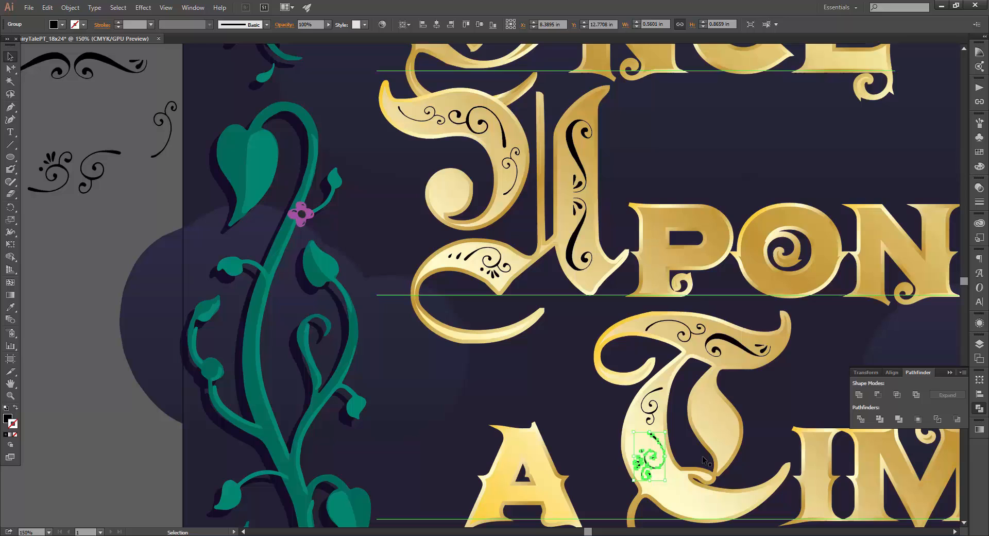
Duplicate the curled ornament to the T's bottom curve, reflect it across the horizontal axis, and fit it beside the fan swirl.
left_click(661, 403)
left_click(690, 337)
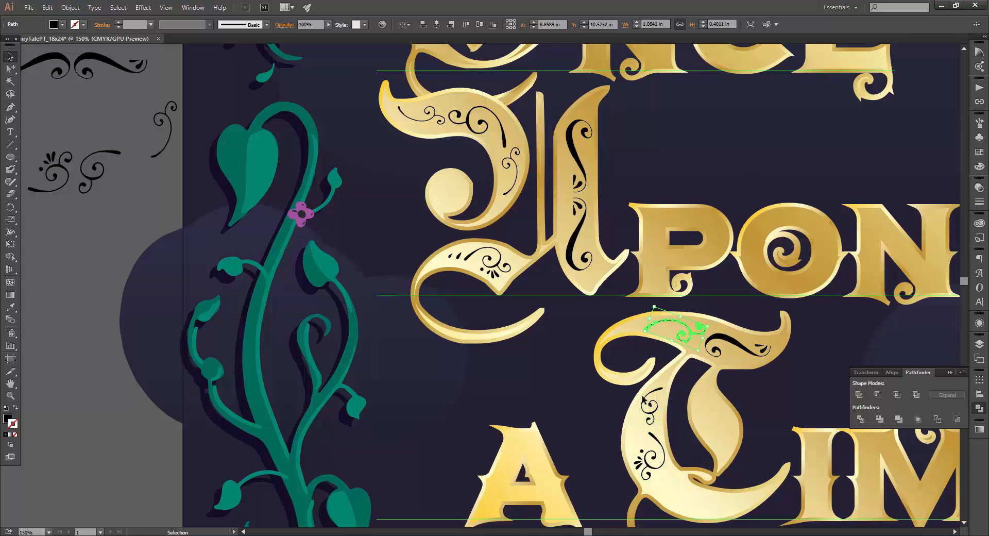
left_click_drag(644, 401, 702, 513)
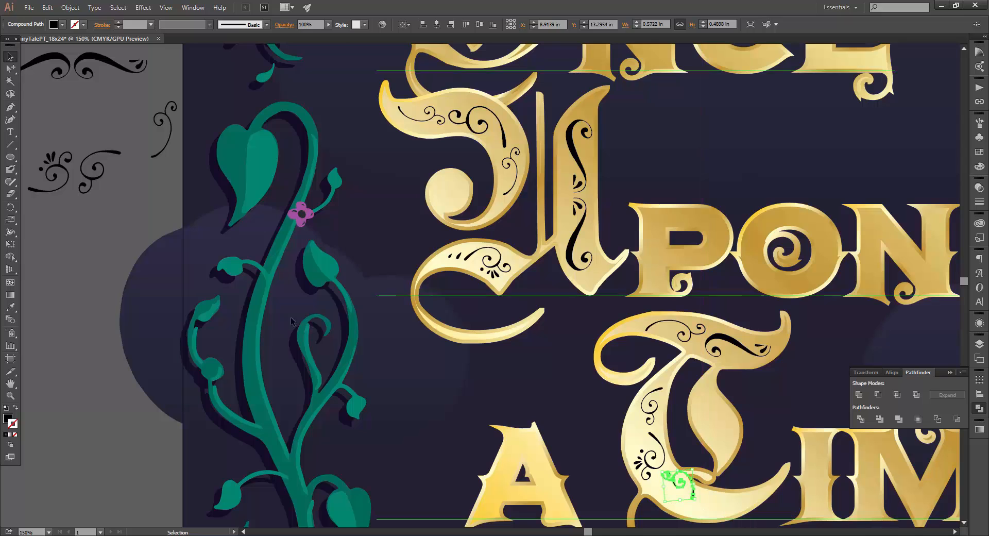
left_click(70, 8)
mouse_move(82, 18)
left_click(232, 55)
left_click(562, 345)
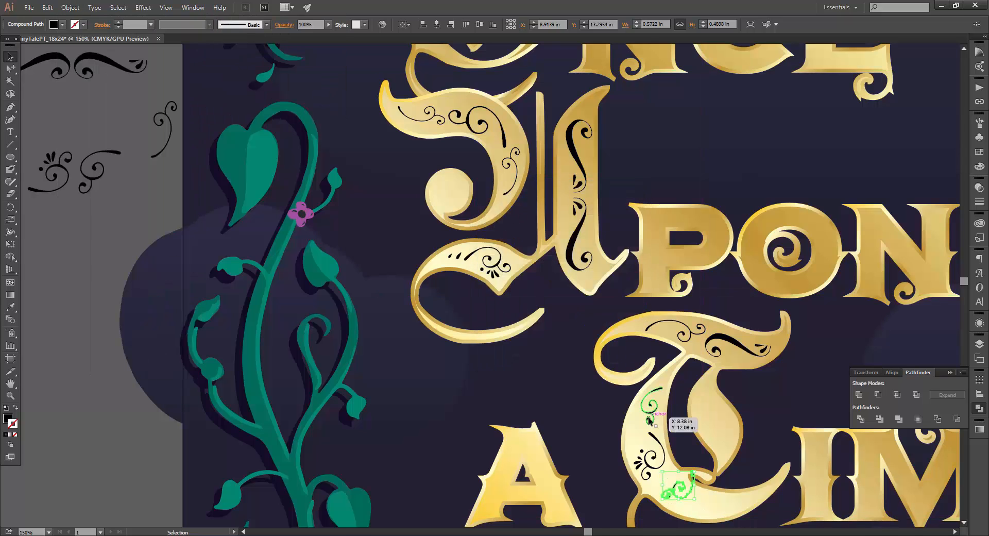
left_click_drag(700, 468, 675, 498)
Duplicate the top bar's thin swirl onto the right part of the T's bottom curve and rotate it to fit.
left_click(693, 333)
left_click_drag(691, 332, 756, 453)
left_click_drag(752, 452, 726, 451)
left_click(760, 354)
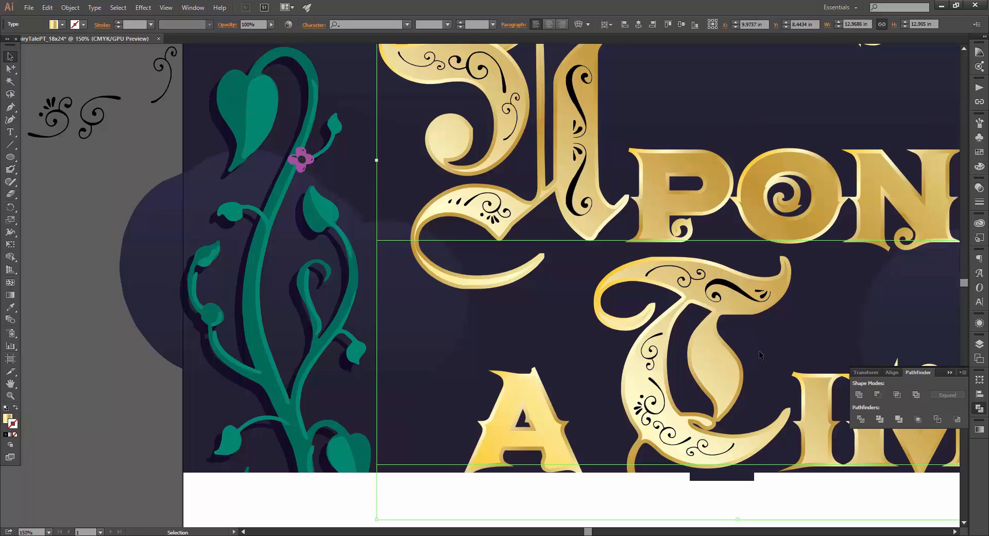
key("ctrl+0")
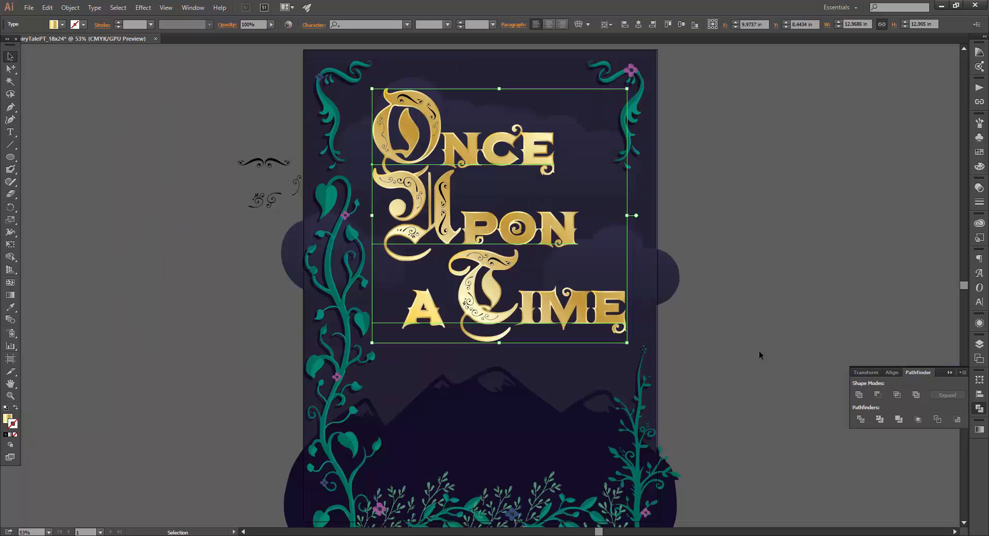
left_click(748, 292)
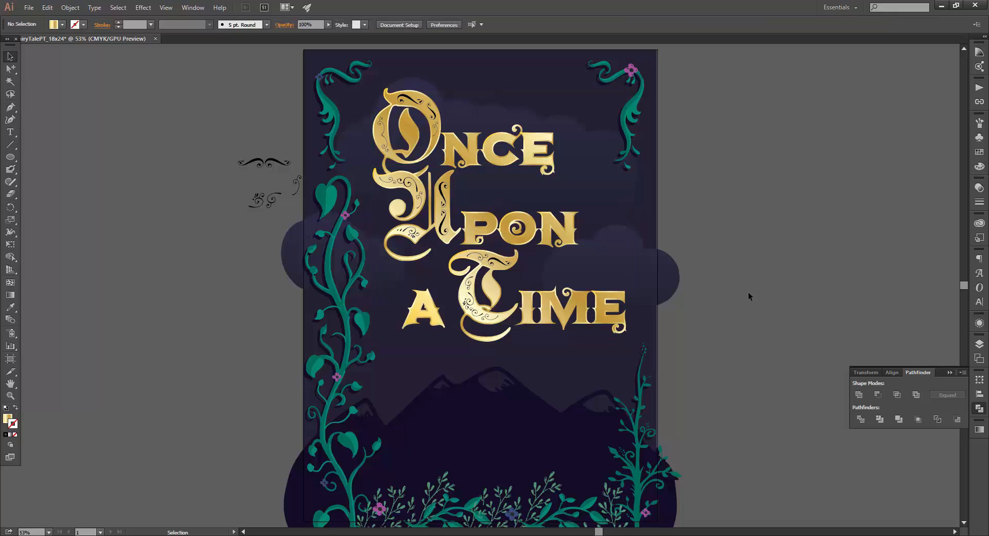
Recolor all the swirl ornaments on the large O, U and T with the saved dark navy swatch.
left_click(422, 103)
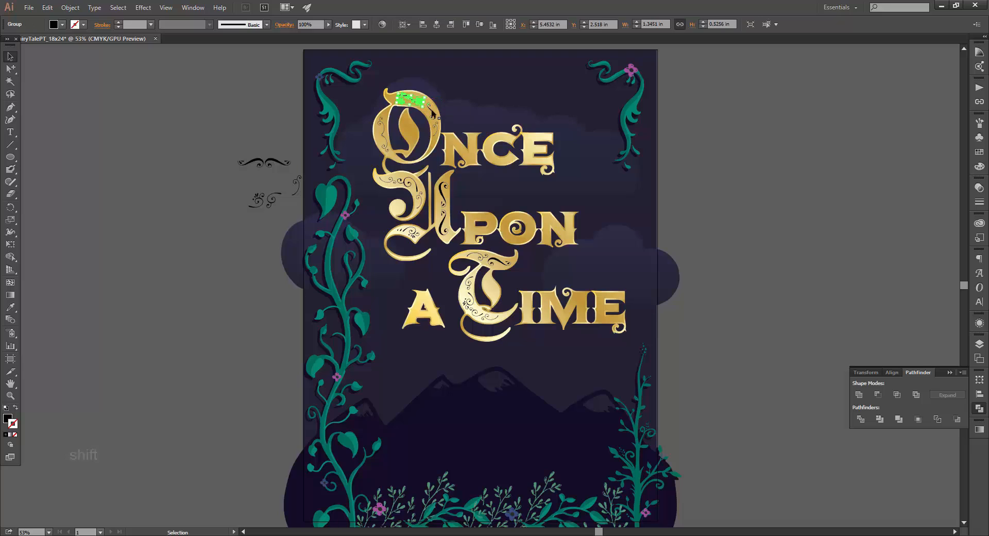
left_click(431, 116, "shift")
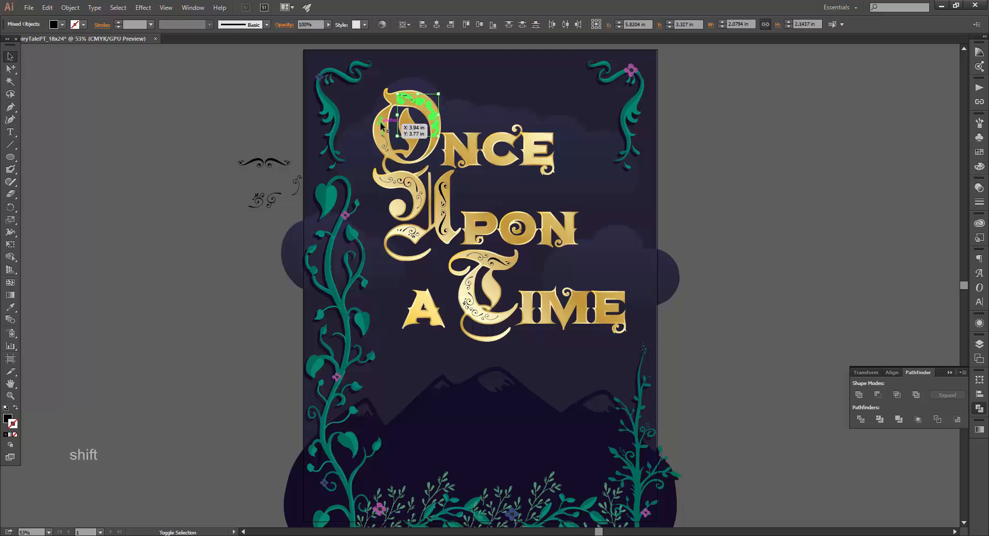
left_click(382, 123, "shift")
left_click(385, 146, "shift")
left_click(393, 181, "shift")
left_click(422, 198, "shift")
left_click(413, 183, "shift")
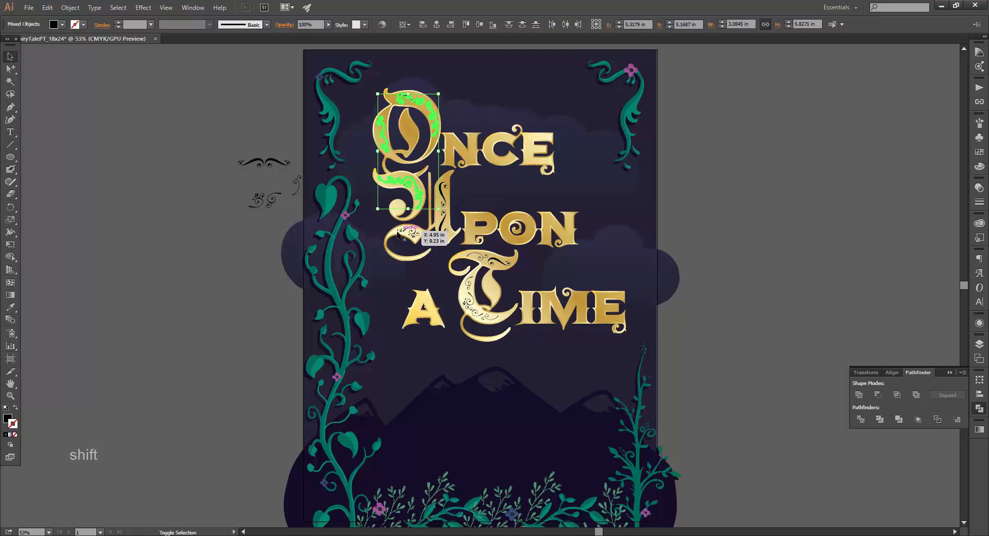
left_click(401, 232, "shift")
left_click(442, 220, "shift")
left_click(442, 200, "shift")
left_click(477, 256, "shift")
left_click(504, 262, "shift")
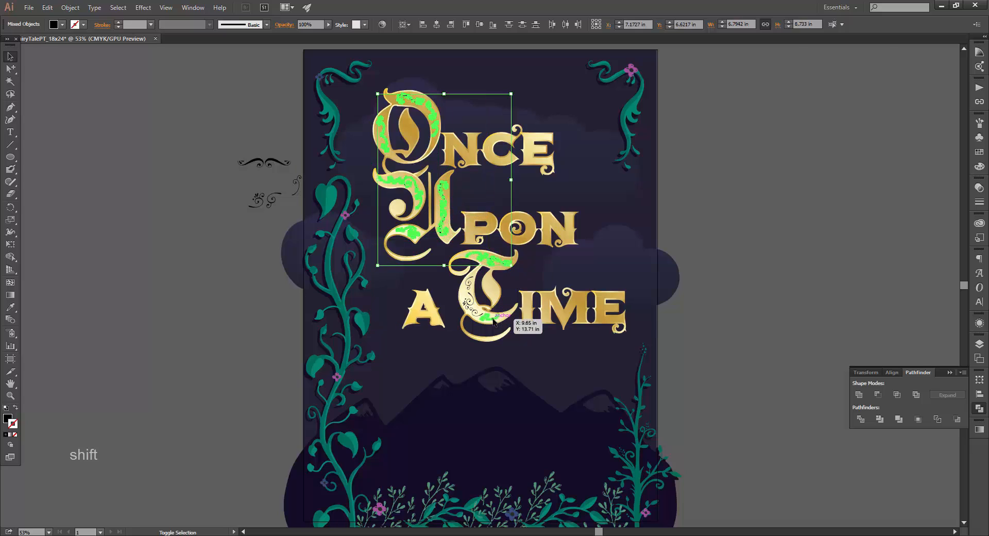
left_click(476, 306, "shift")
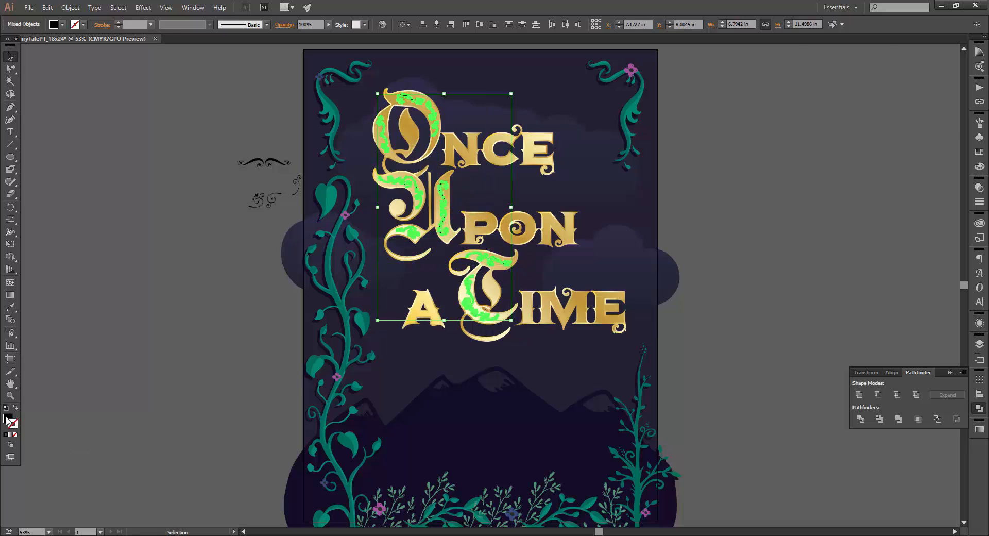
left_click(9, 418)
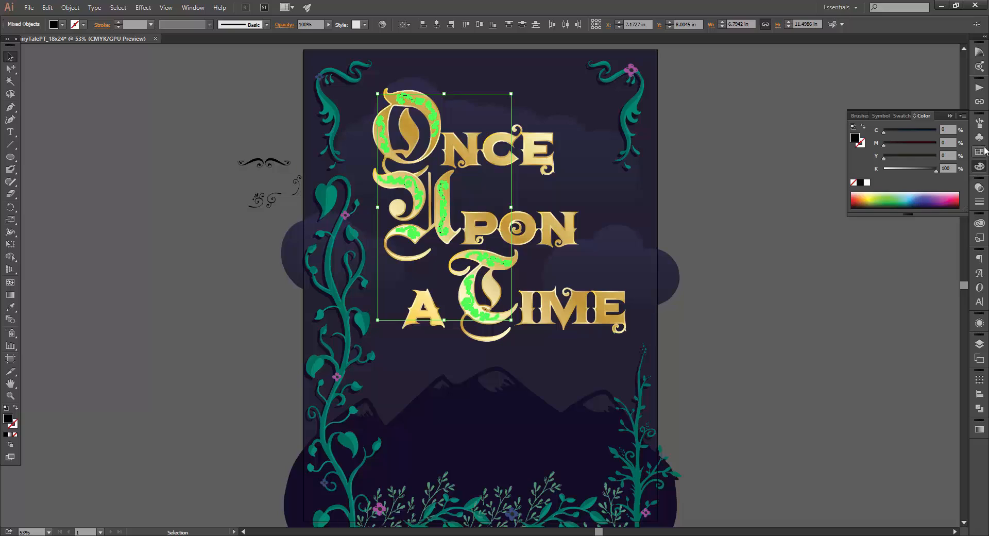
left_click(979, 152)
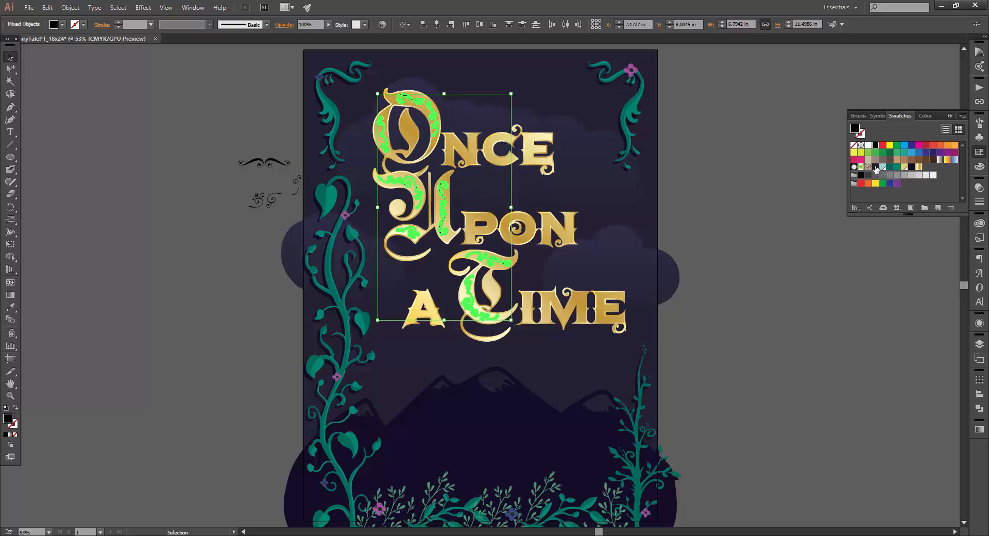
left_click(875, 167)
left_click(979, 153)
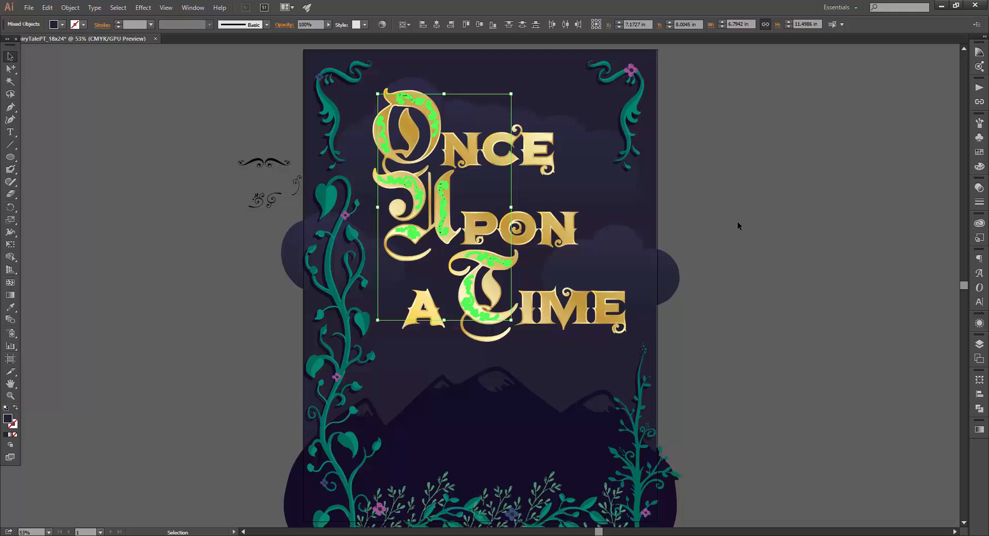
left_click(738, 225)
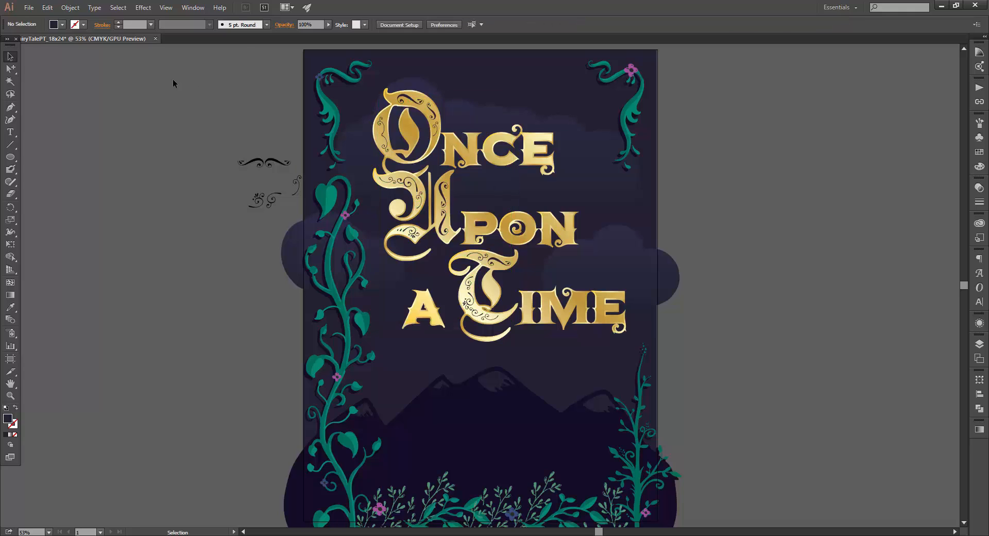
Switch to File Explorer and open Handrawn Banners.ai from the Banners folder of Round-Icons' Hand-drawn Vectors Bundle.
key("alt+Tab")
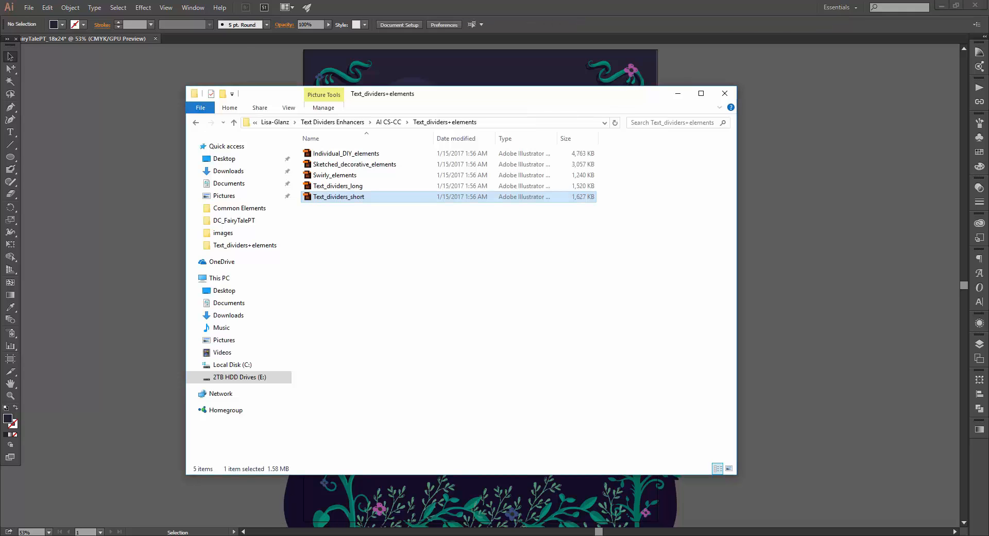
left_click(196, 123)
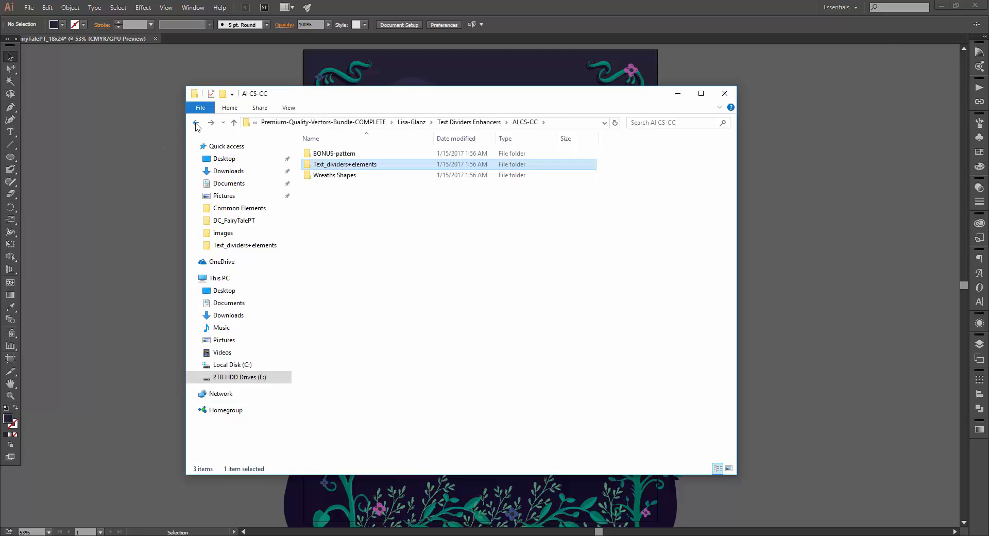
left_click(195, 124)
left_click(196, 125)
left_click(196, 125)
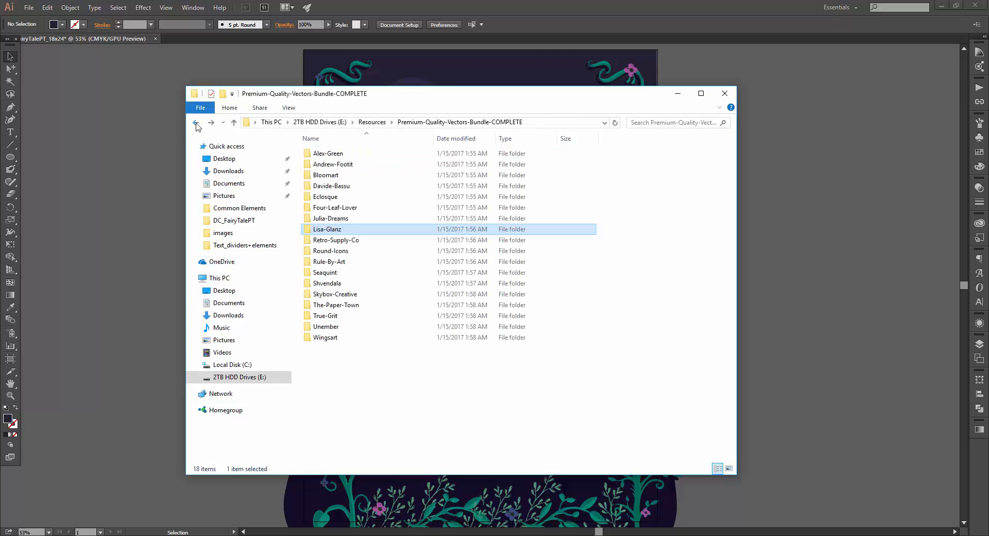
double_click(332, 251)
double_click(330, 153)
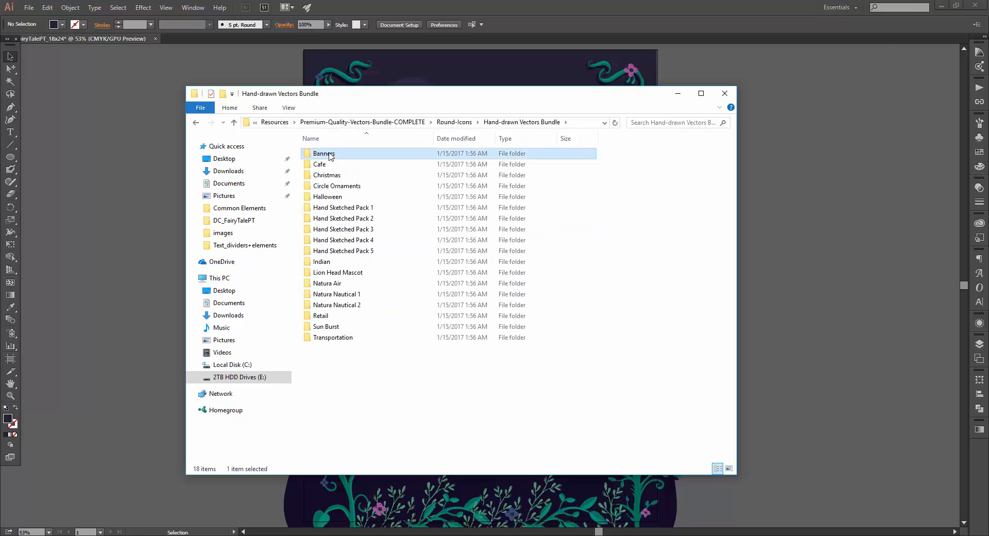
double_click(330, 153)
left_click(330, 153)
double_click(330, 153)
double_click(330, 154)
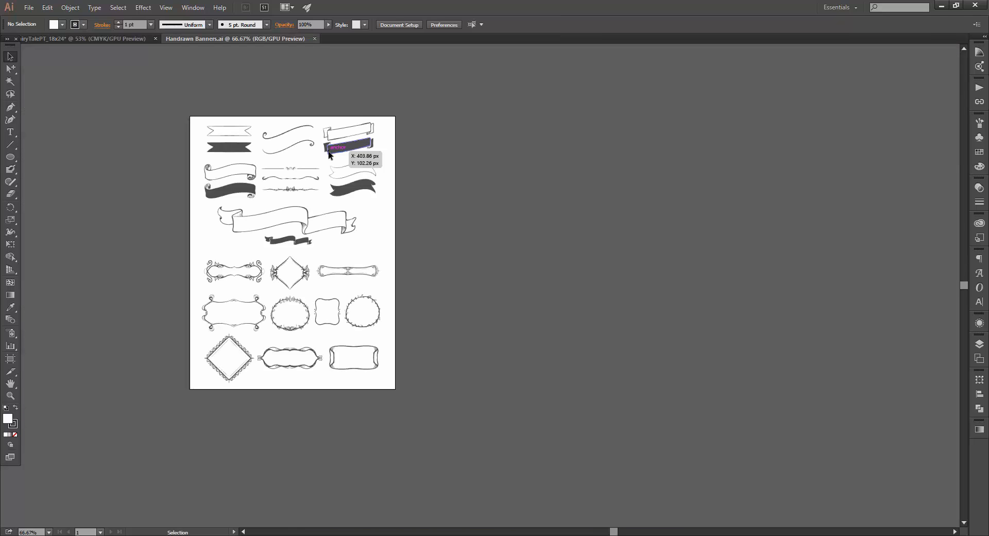
Copy the outlined scroll banner with curled ends, close the banners file, and paste the banner into the poster.
key("z")
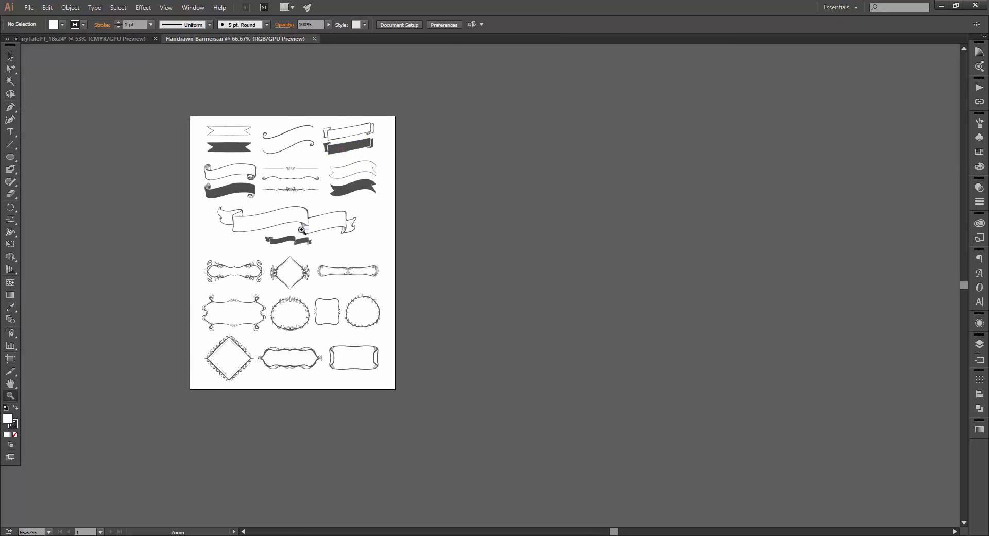
left_click_drag(306, 232, 417, 247)
key("space")
left_click_drag(344, 205, 557, 303)
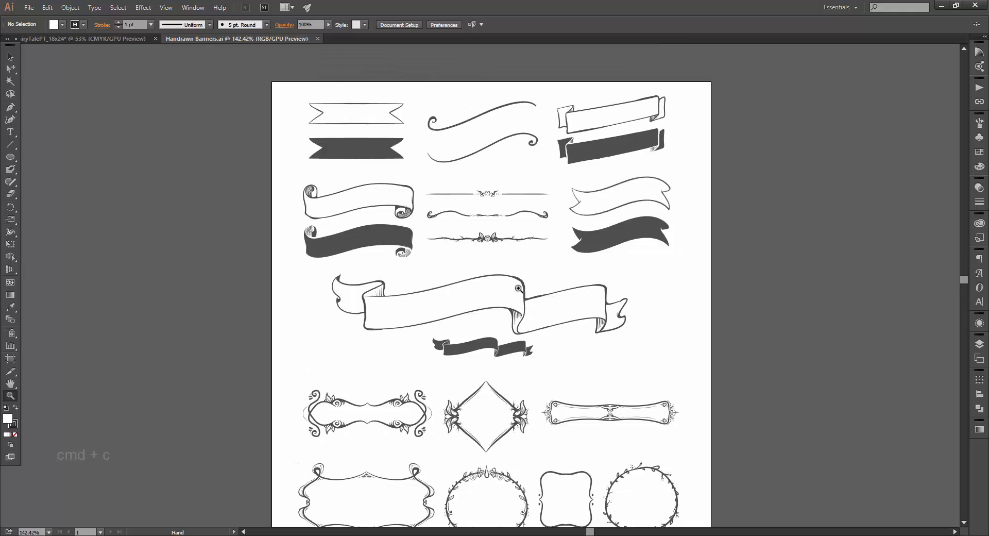
key("ctrl+c")
left_click(410, 212)
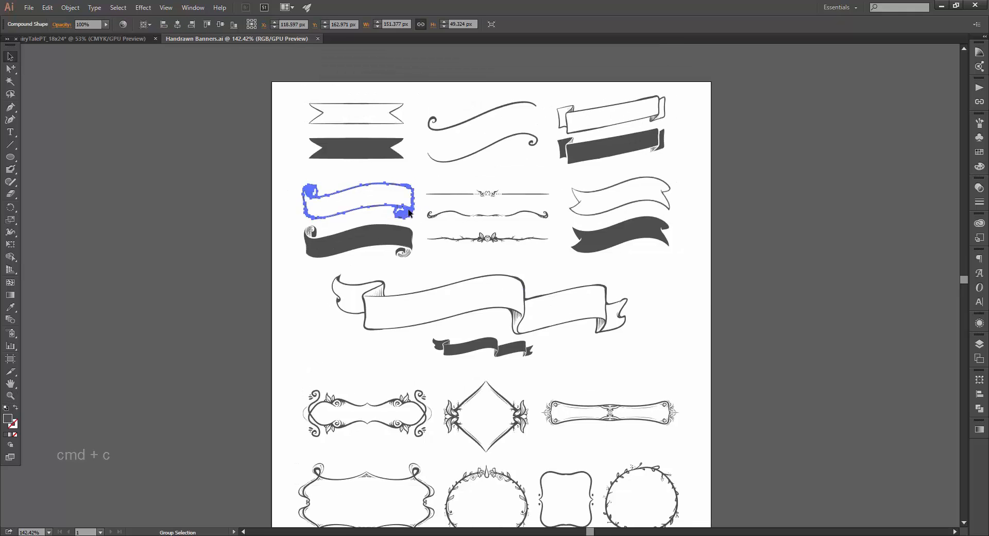
key("ctrl+w")
key("ctrl+v")
key("ctrl+v")
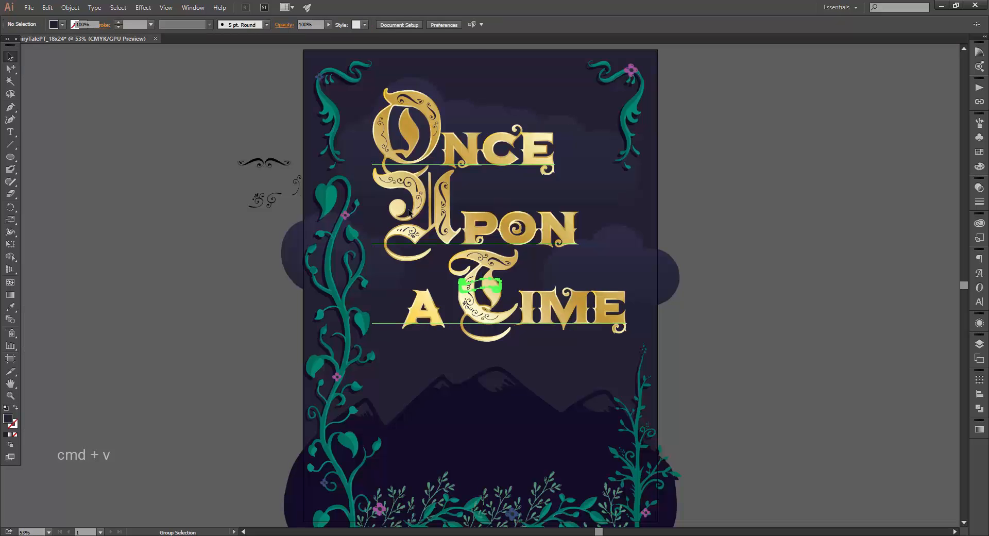
Place the scroll banner below the title over the mountains and set its width to 7.75 in, keeping its proportions.
left_click_drag(502, 298, 519, 406)
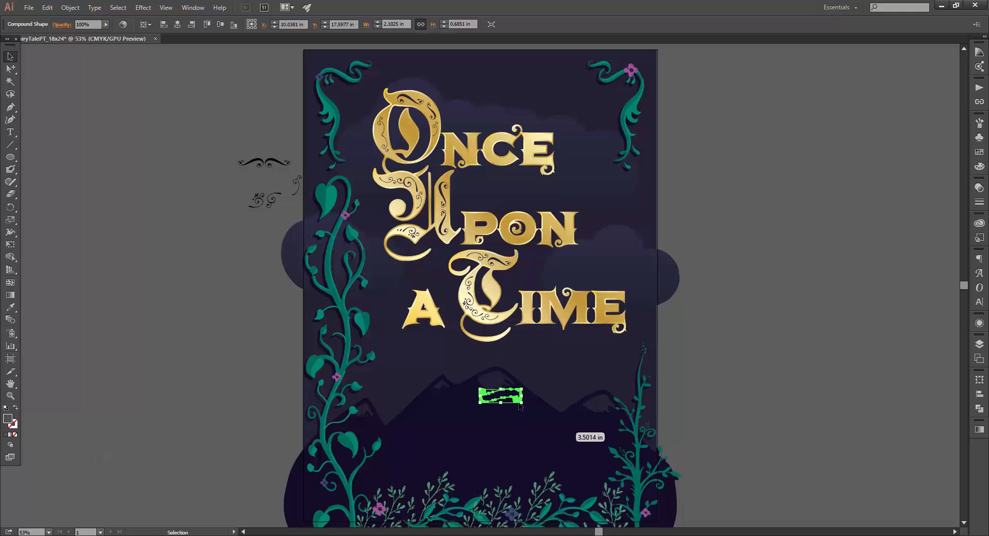
double_click(398, 22)
type("7")
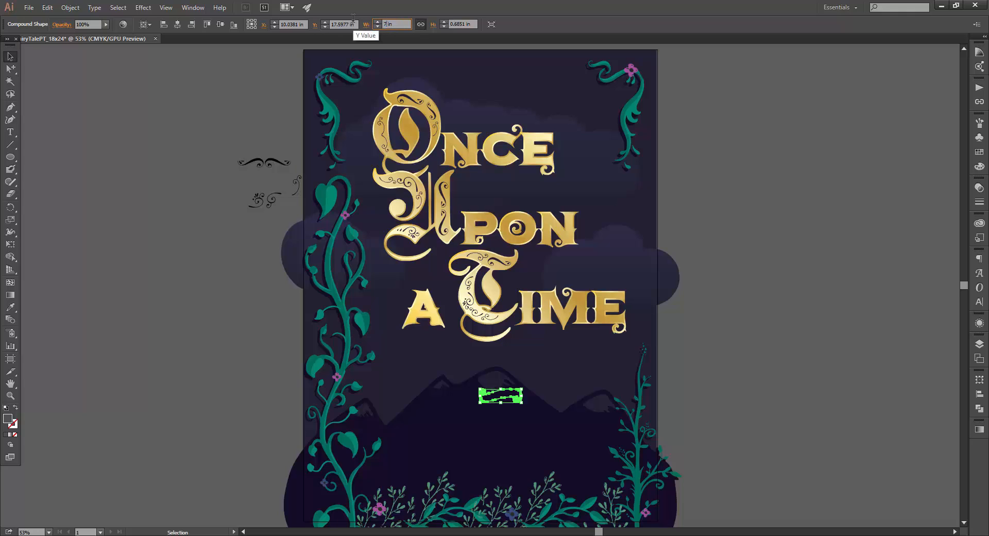
type(".75")
key("Return")
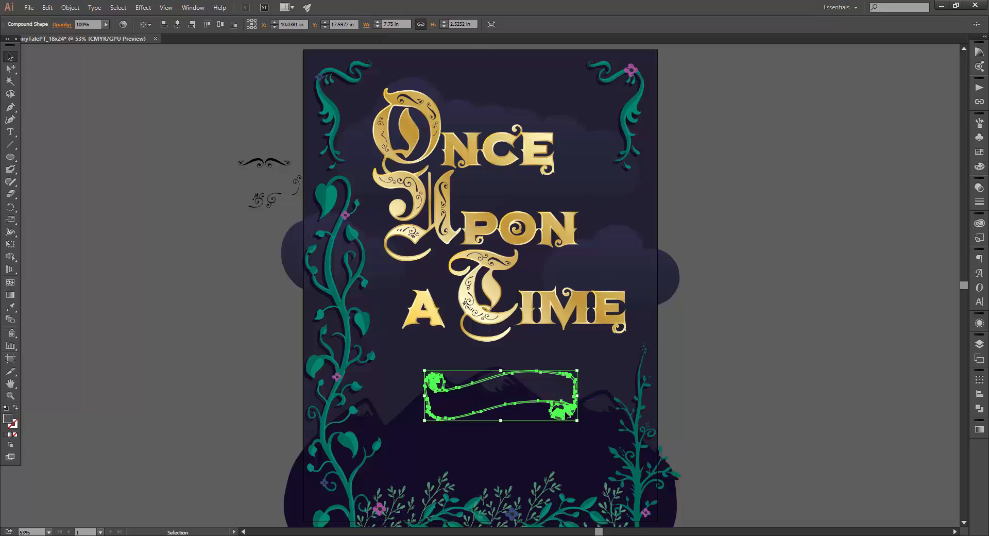
mouse_move(576, 404)
left_mouse_down()
mouse_move(575, 426)
mouse_move(571, 389)
mouse_move(578, 424)
mouse_move(575, 392)
mouse_move(572, 416)
left_mouse_up()
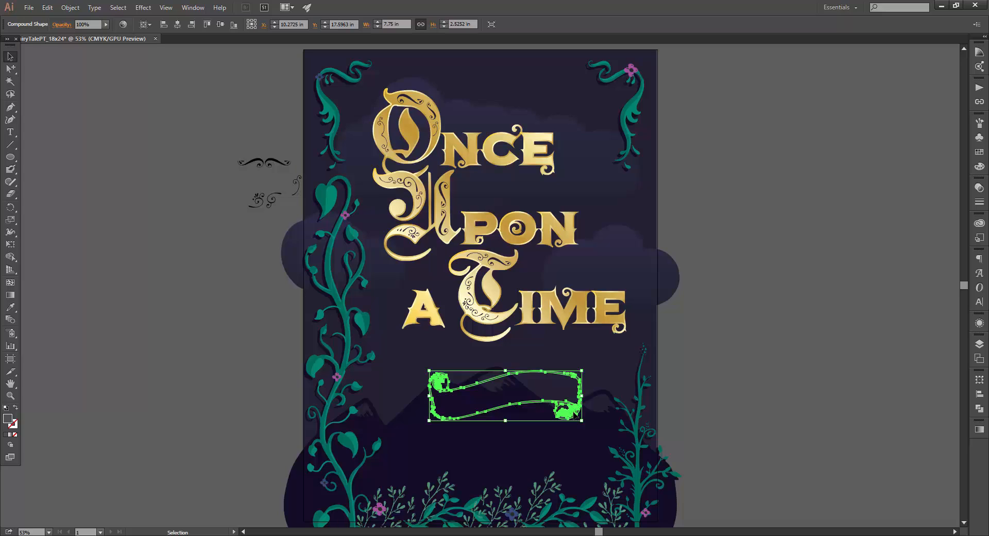
Recolor the scroll banner outline with the blue sampled from the flower among the bottom foliage.
left_click(10, 305)
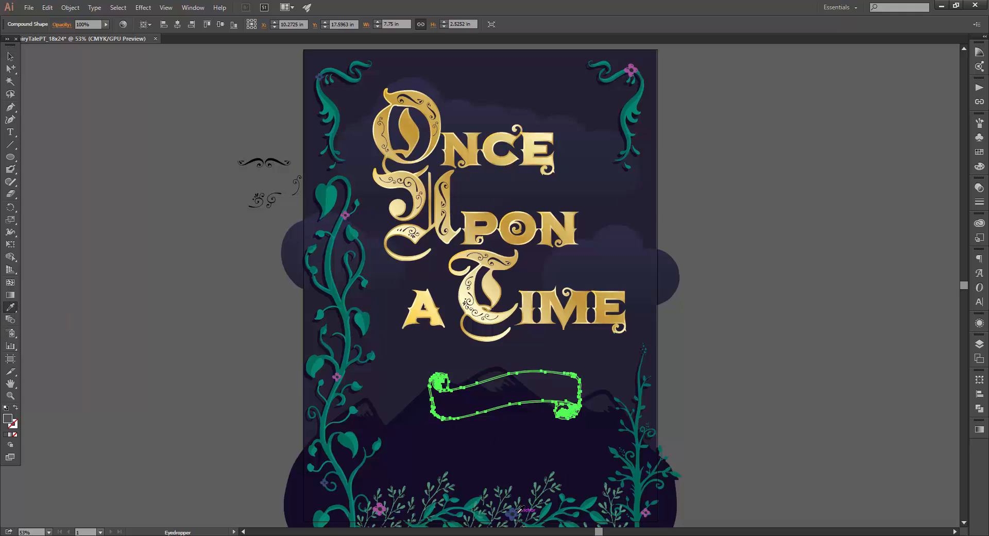
left_click(519, 511)
key("z")
left_click_drag(502, 511, 505, 371)
left_click(9, 307)
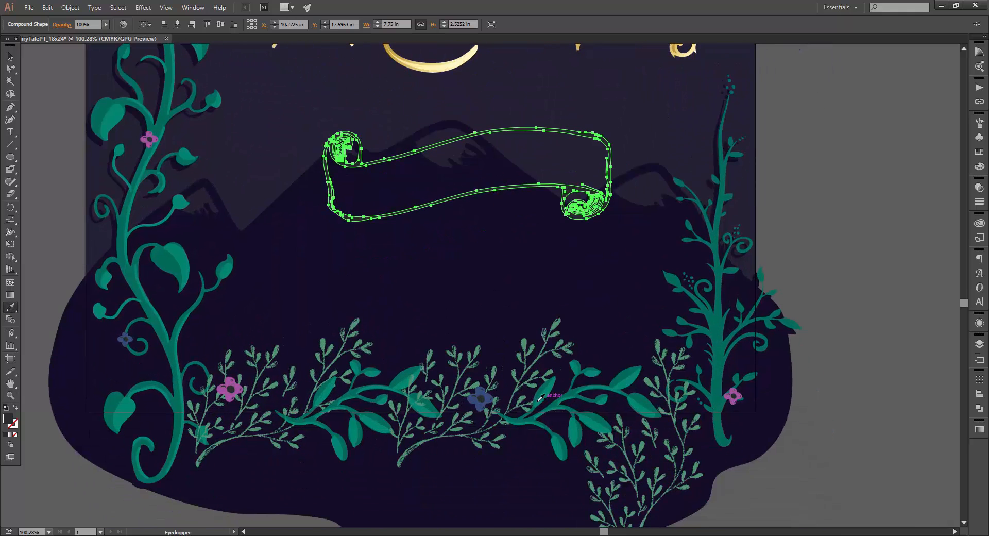
left_click(488, 396)
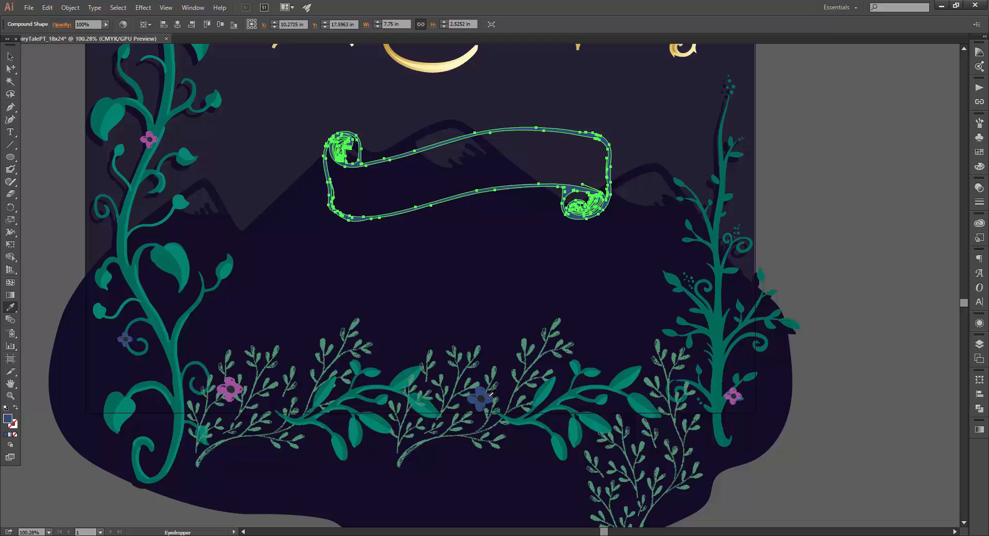
key("v")
left_click(61, 76)
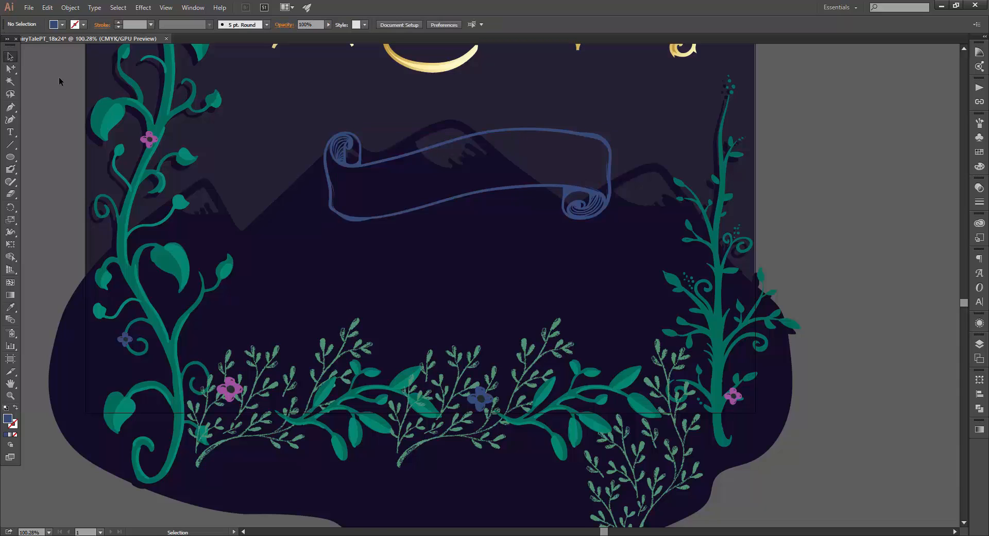
Copy the outer contour path of the scroll banner and paste it in place in front.
left_click(13, 72)
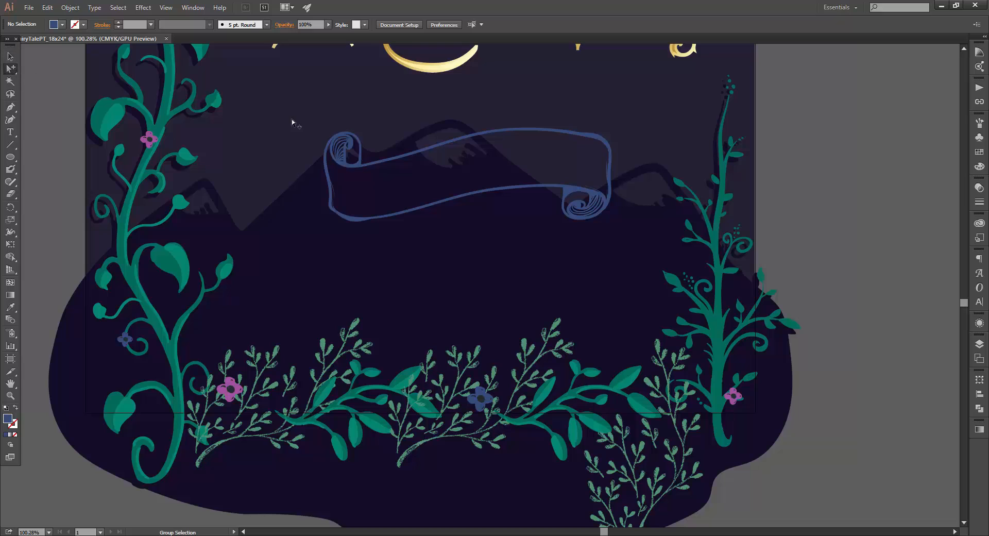
left_click(360, 139)
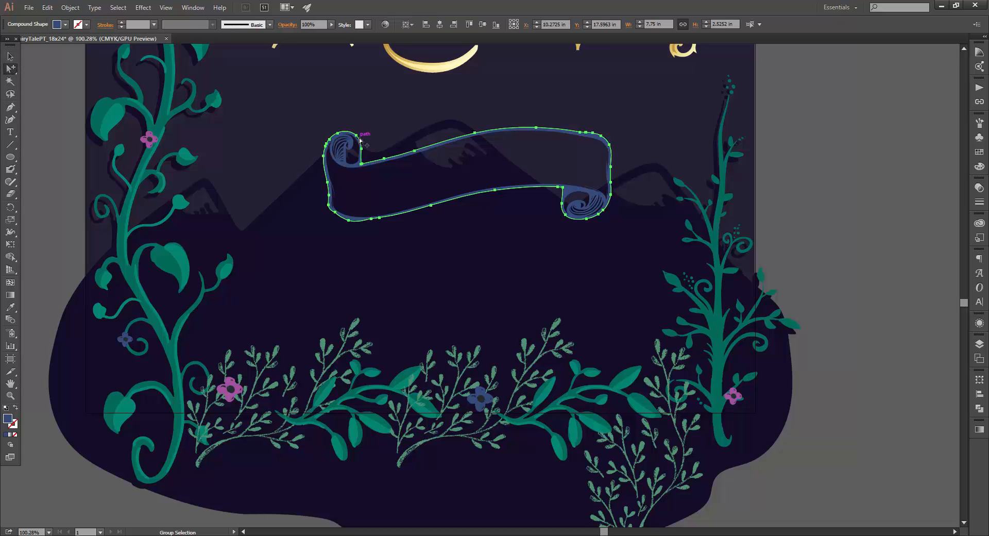
left_click(56, 109)
key("ctrl+f")
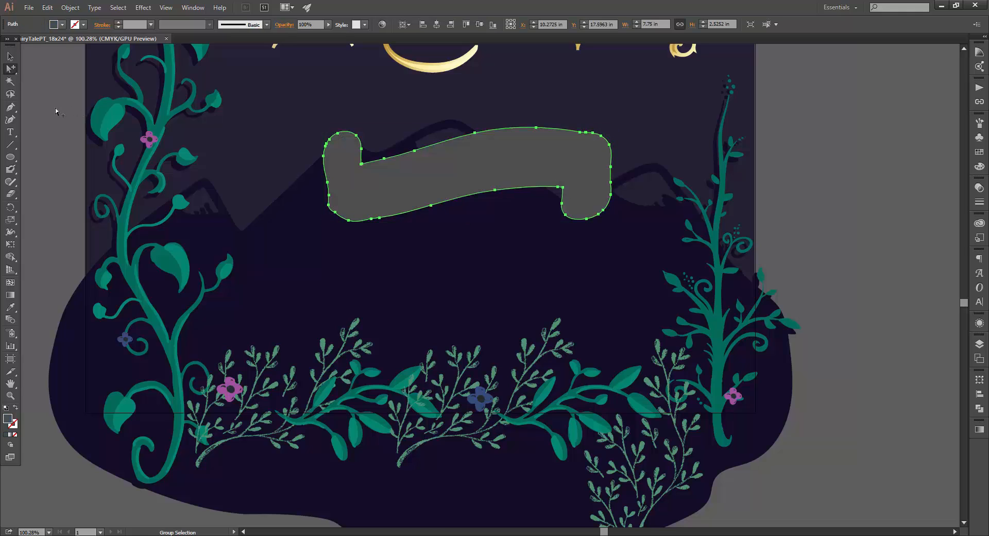
Fill the copied banner contour with a linear gradient and set its starting color to C 90, M 72, Y 24, K 5.
left_click(978, 431)
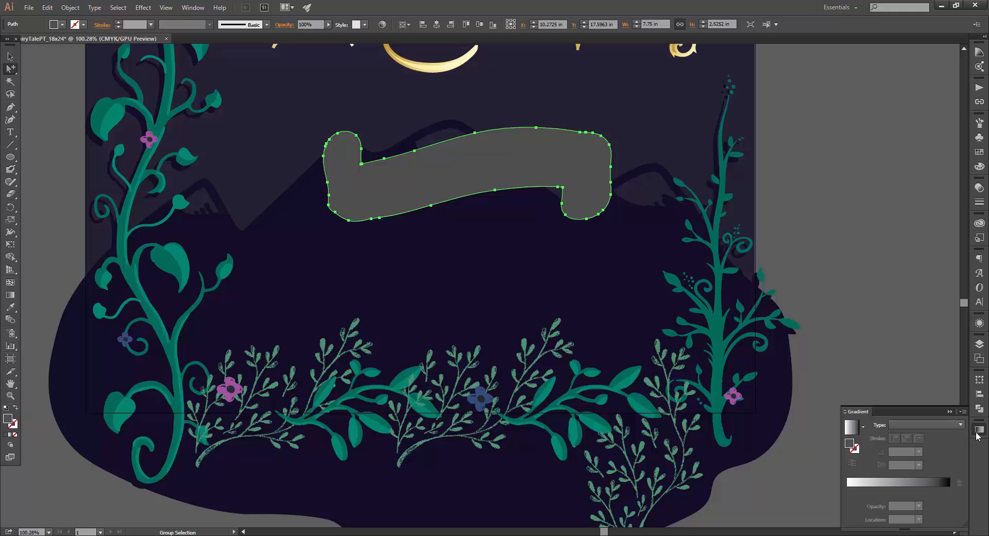
left_click(852, 427)
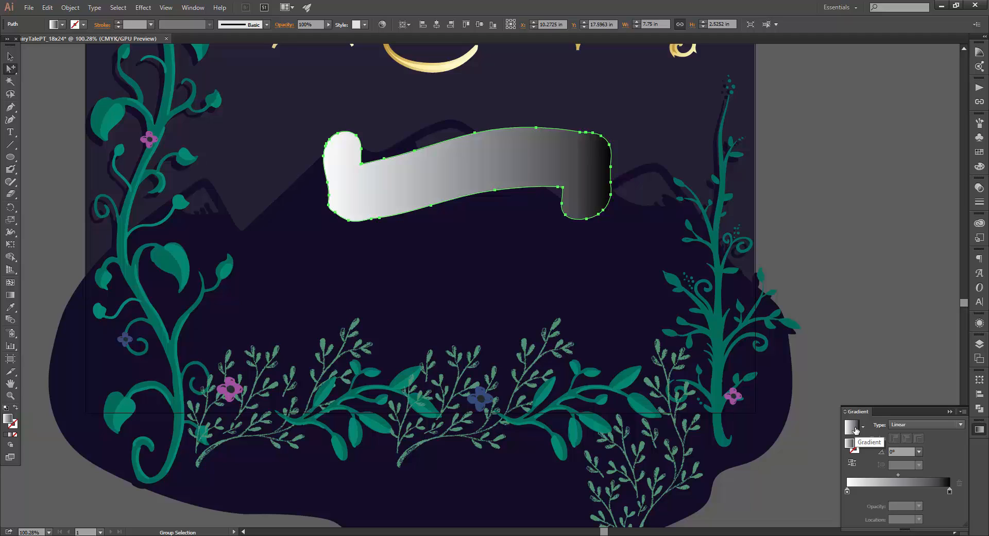
left_click(846, 490)
double_click(847, 491)
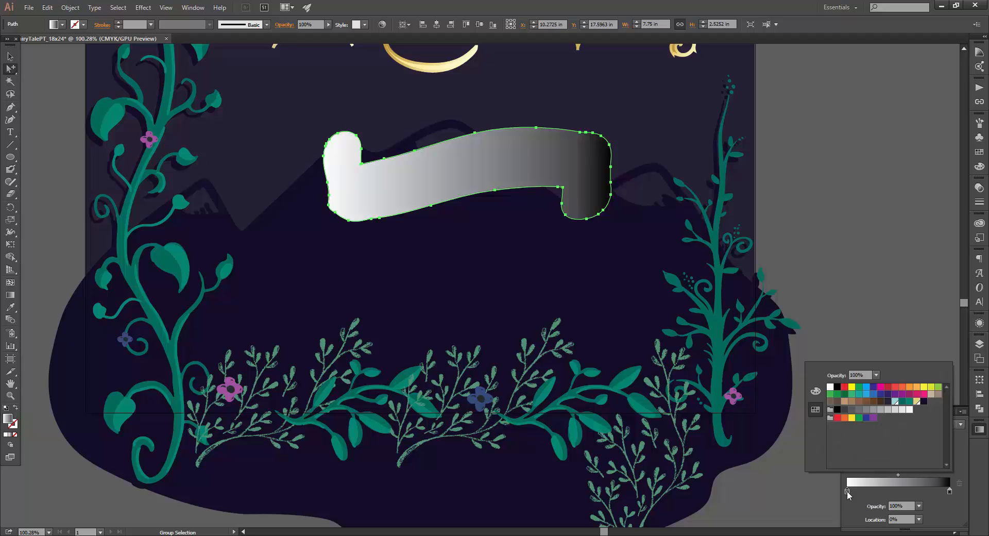
left_click(816, 389)
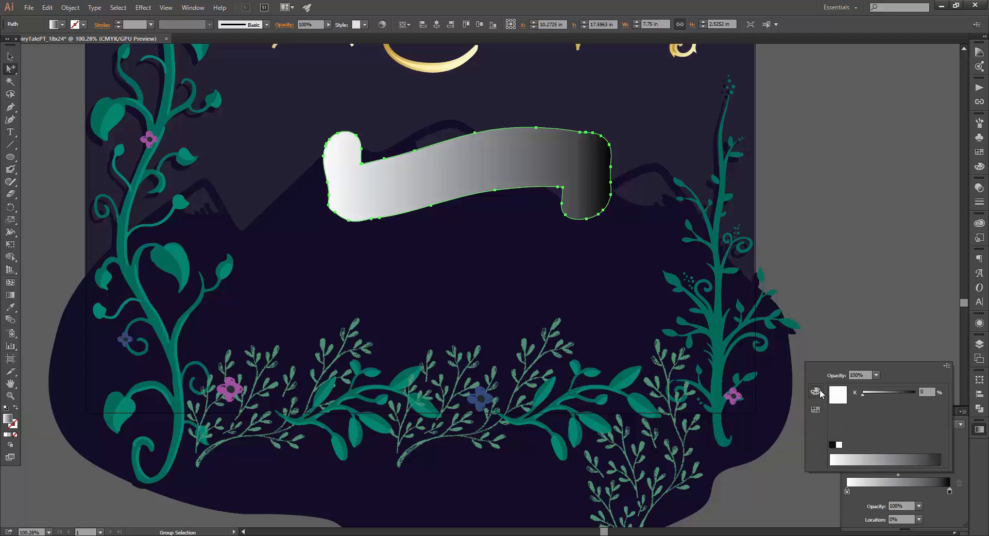
left_click(946, 366)
left_click(907, 402)
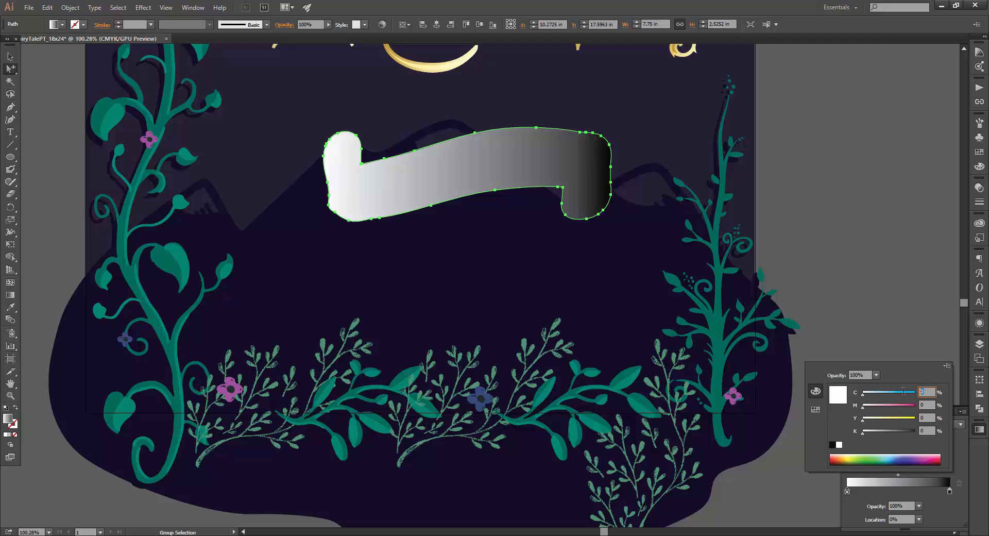
key("Tab")
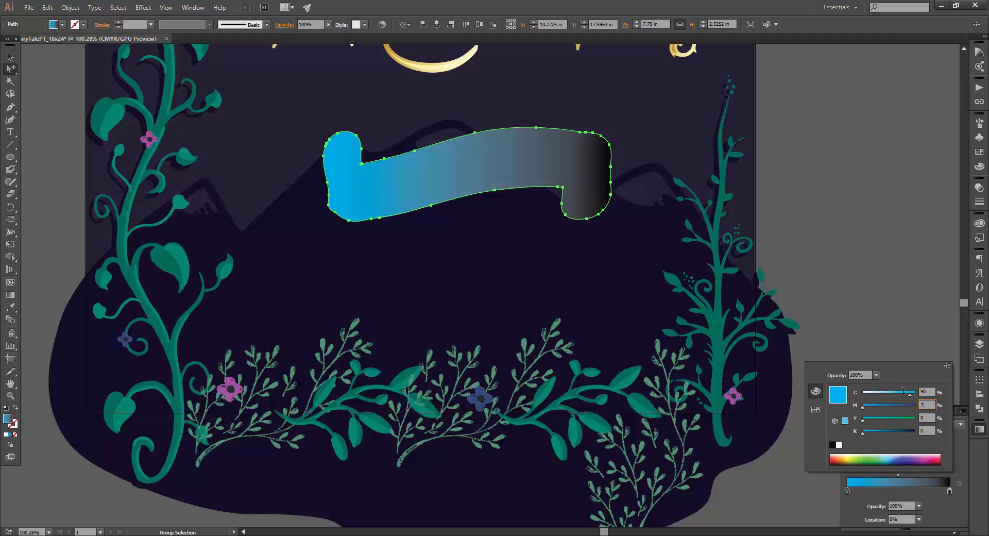
key("Tab")
type("24")
key("Tab")
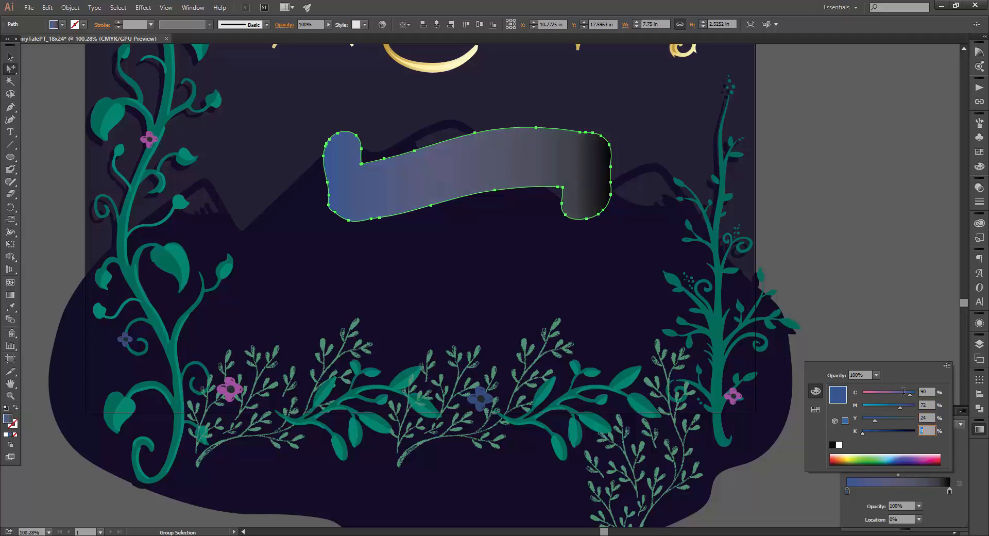
type("5")
key("Tab")
Set the gradient's ending color stop to CMYK values C 55, M 10, Y 20, K 0.
left_click(950, 492)
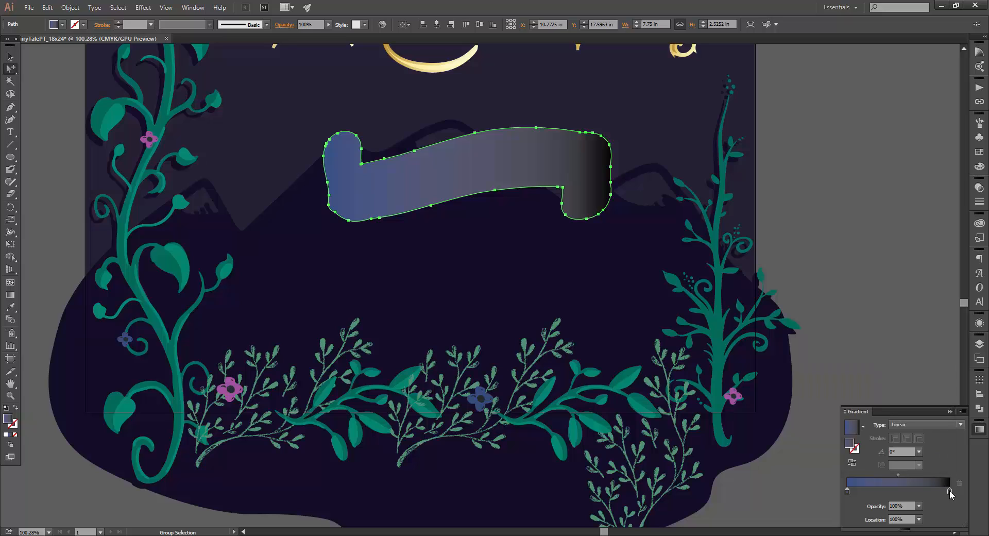
double_click(950, 490)
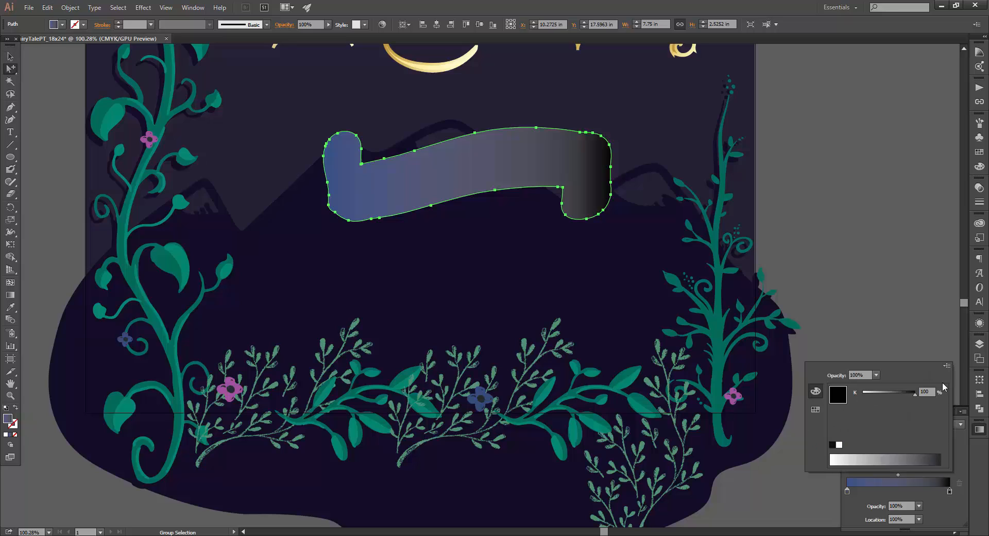
left_click(946, 365)
left_click(916, 403)
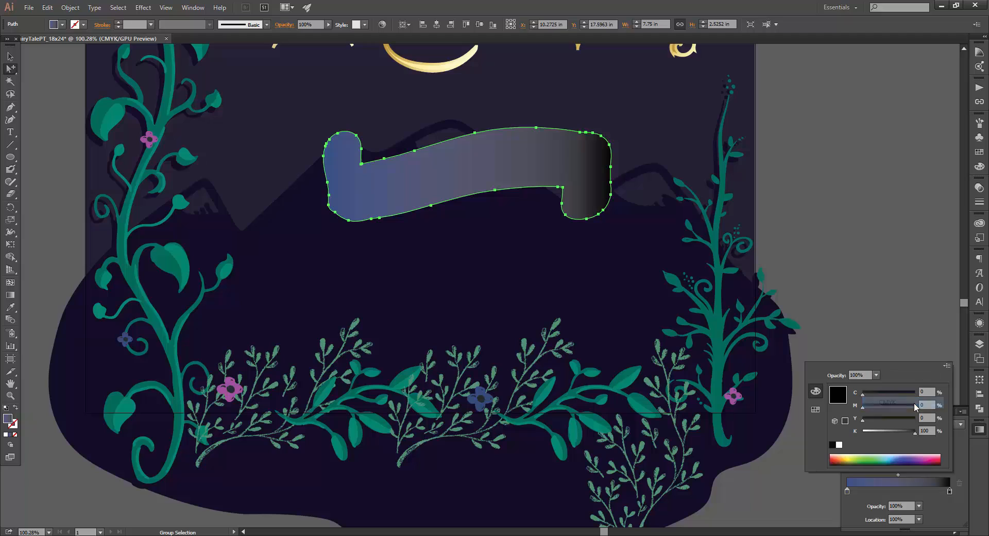
left_click_drag(927, 391, 902, 390)
key("Tab")
type("10")
key("Tab")
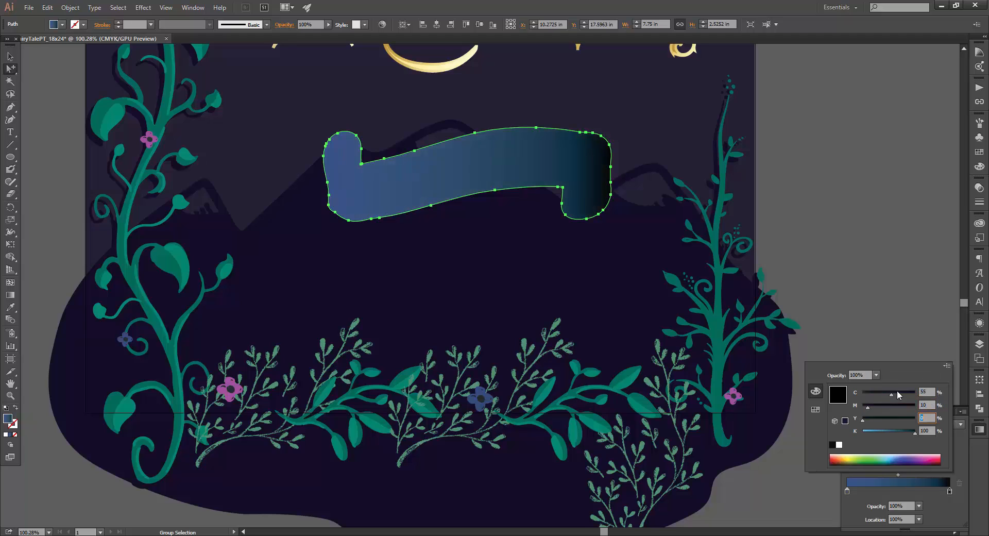
type("20")
key("Tab")
type("0")
key("Tab")
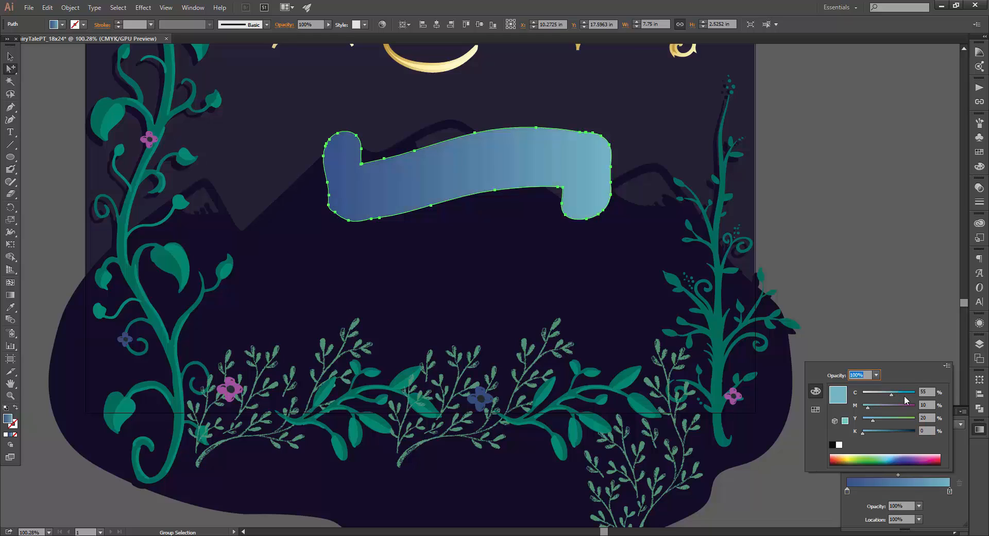
left_click(960, 457)
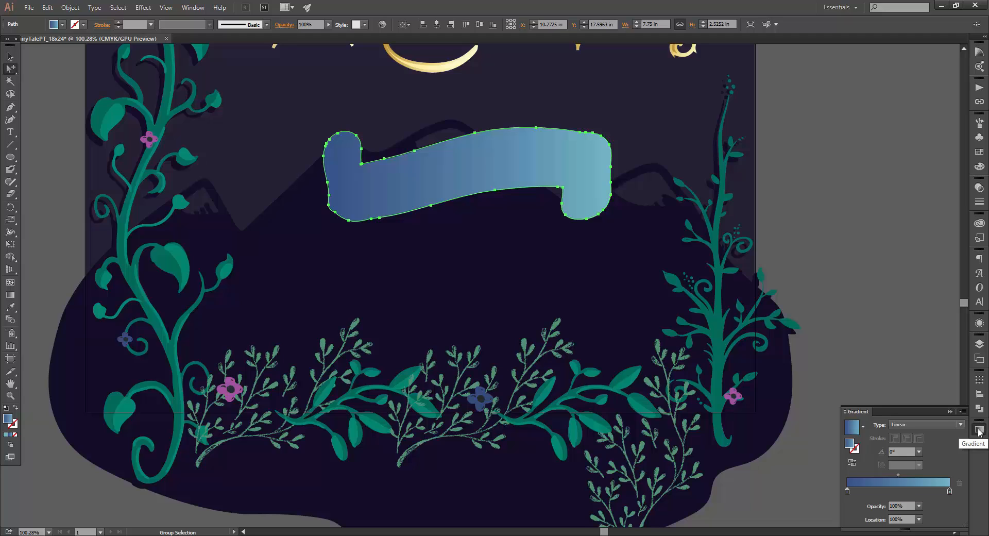
Set the angle of the banner's linear gradient to 90°.
left_click_drag(898, 451, 864, 453)
type("90")
key("Return")
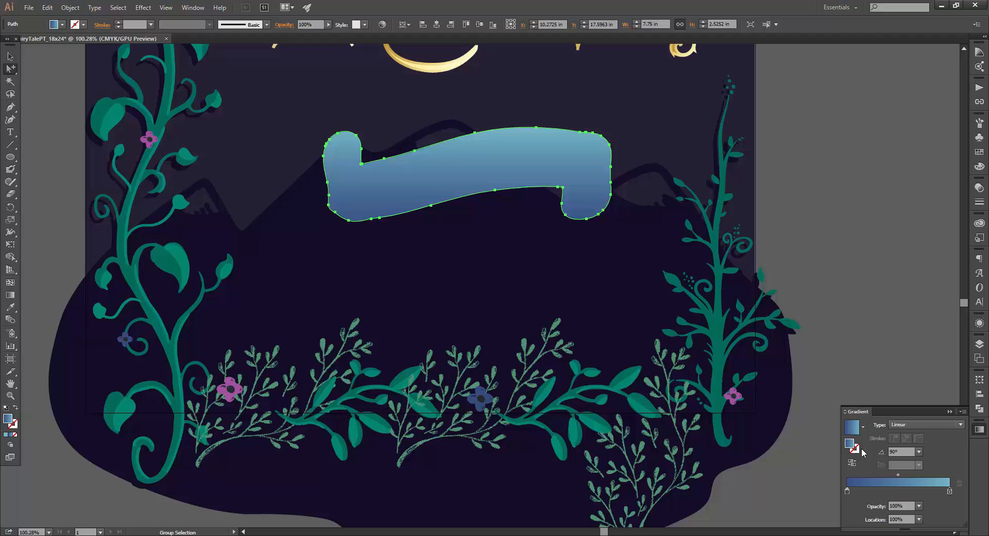
Send the gradient-filled contour to the back, behind the banner's outline artwork.
left_click(51, 8)
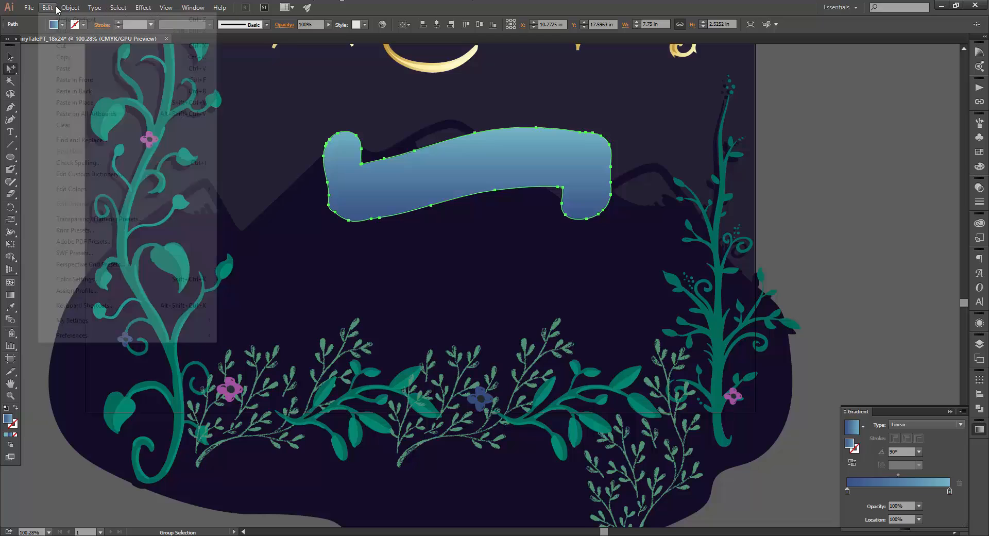
mouse_move(70, 7)
mouse_move(88, 31)
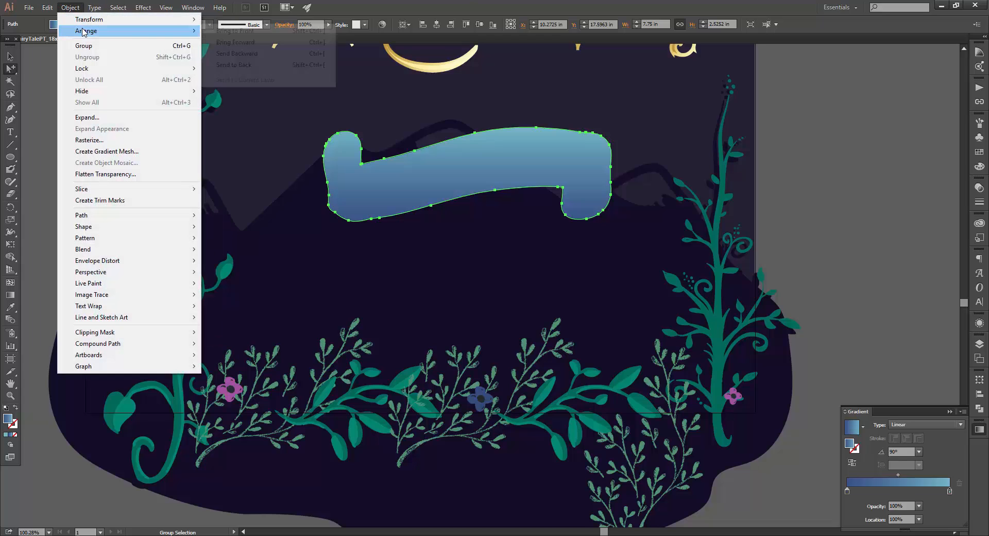
left_click(240, 65)
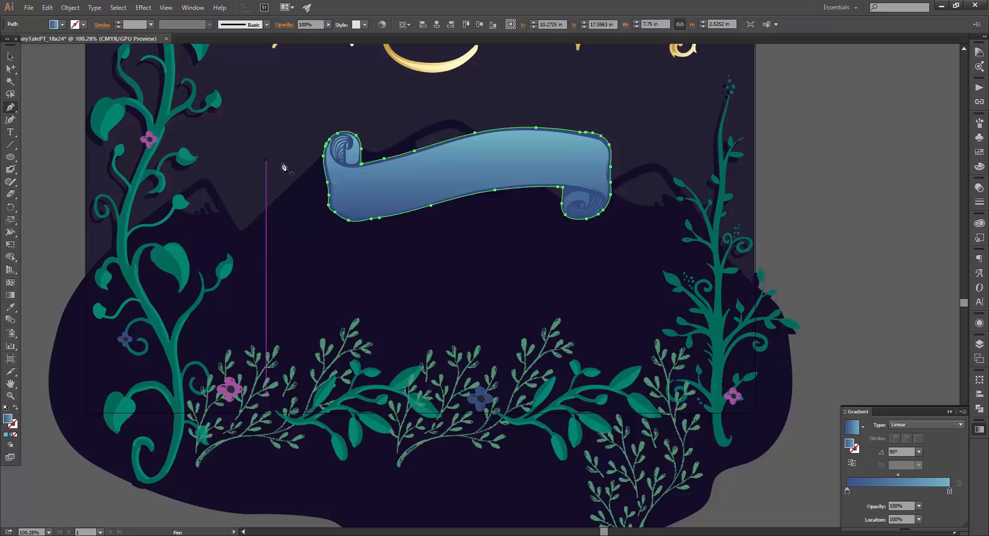
Draw an open three-point curve about 6.65 in wide along the lower part of the banner with the Pen tool.
left_click(344, 204)
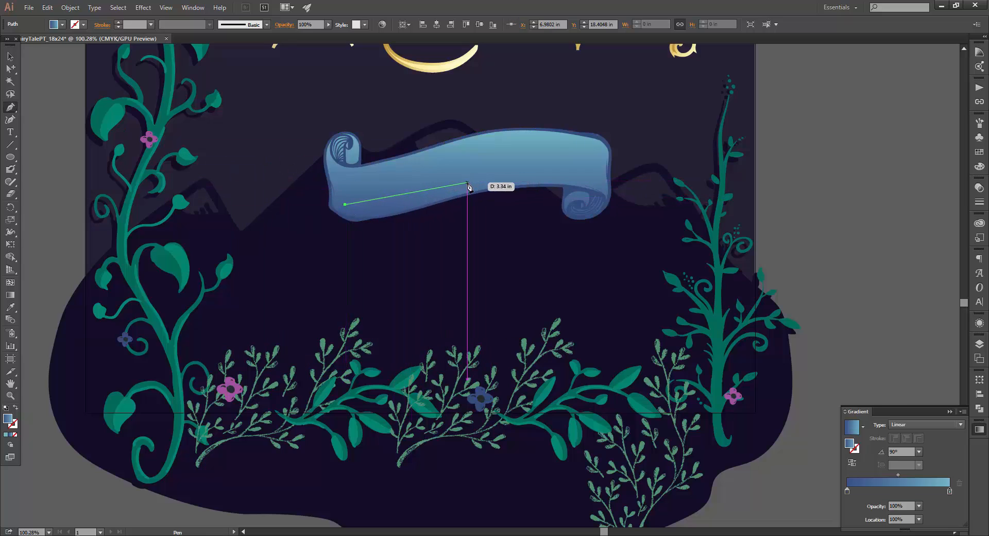
left_click_drag(471, 184, 535, 165)
left_click(592, 180)
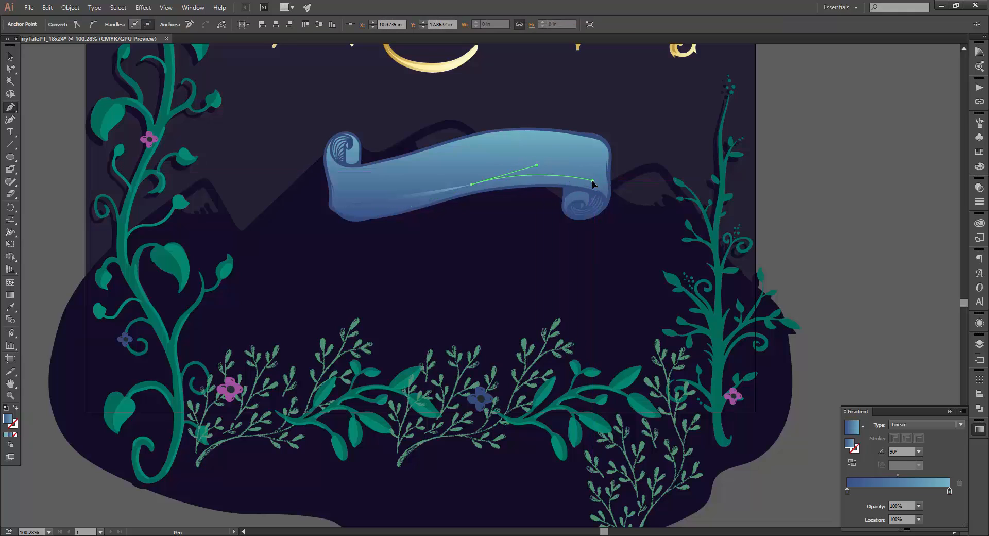
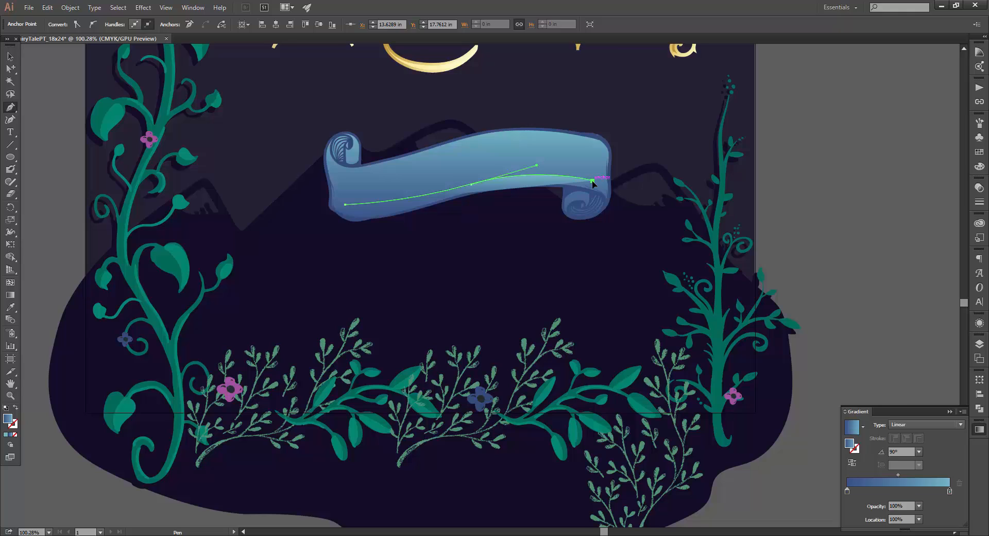
Reshape the first segment of the curve by adjusting its direction handle so it follows the banner's lower edge.
left_click(8, 71)
left_click_drag(8, 70, 31, 69)
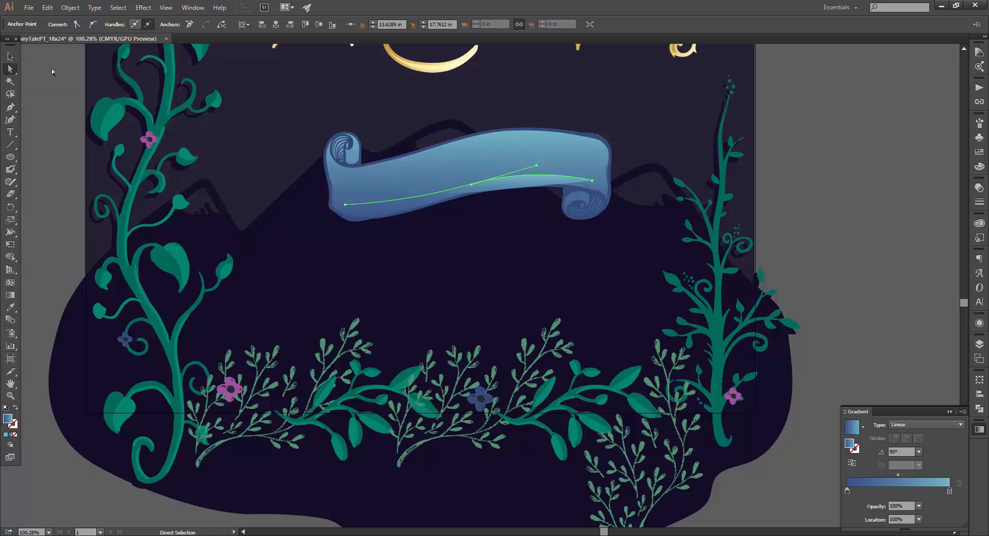
left_click(346, 204)
left_click_drag(408, 206, 379, 213)
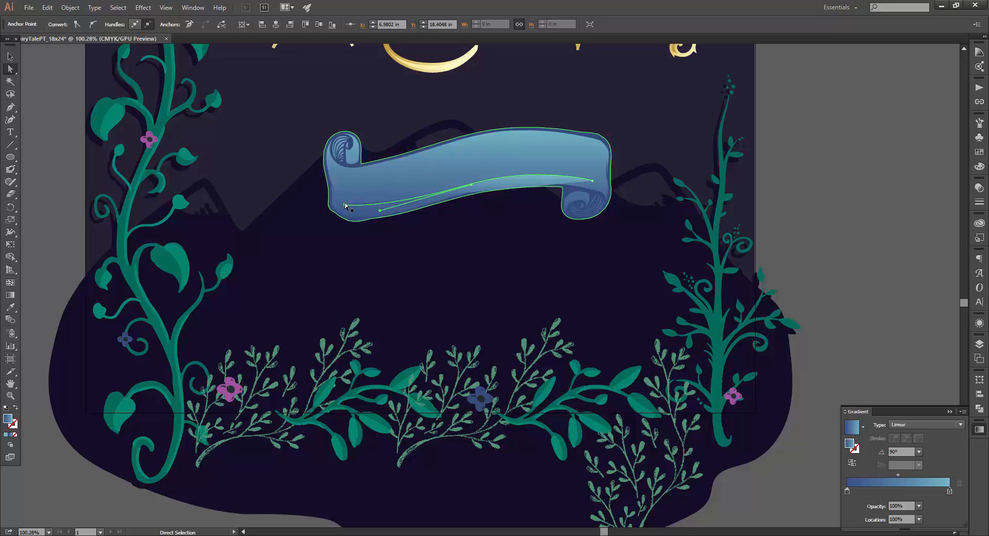
left_click_drag(344, 205, 346, 205)
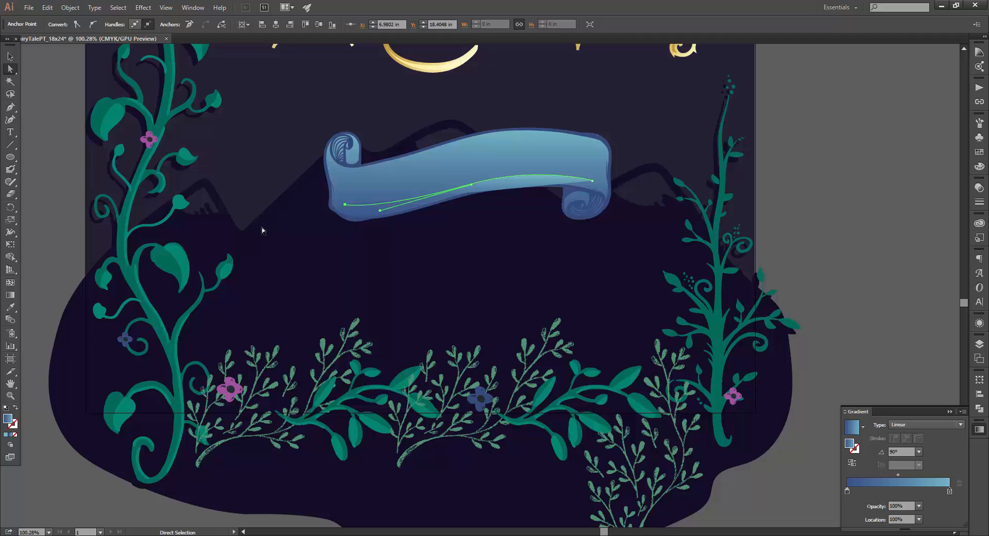
Add the text "Storybook Hour" along the curve with the Type on a Path tool.
left_click(10, 132)
left_click_drag(10, 132, 76, 159)
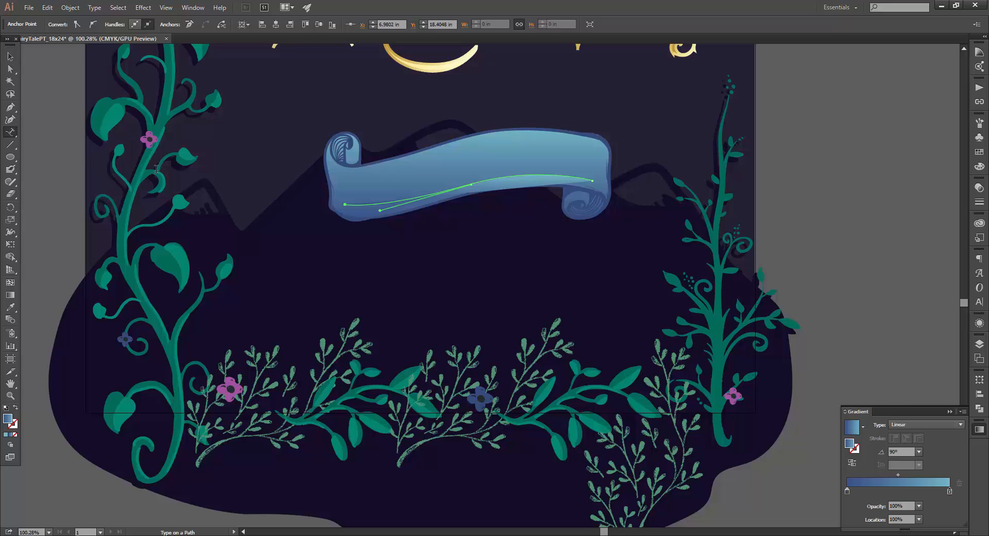
left_click(356, 203)
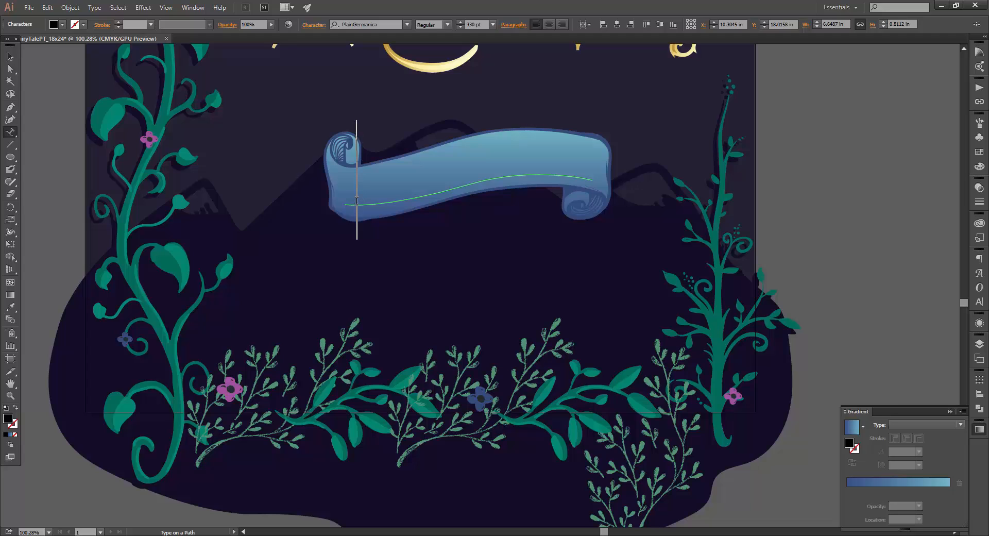
type("Sto")
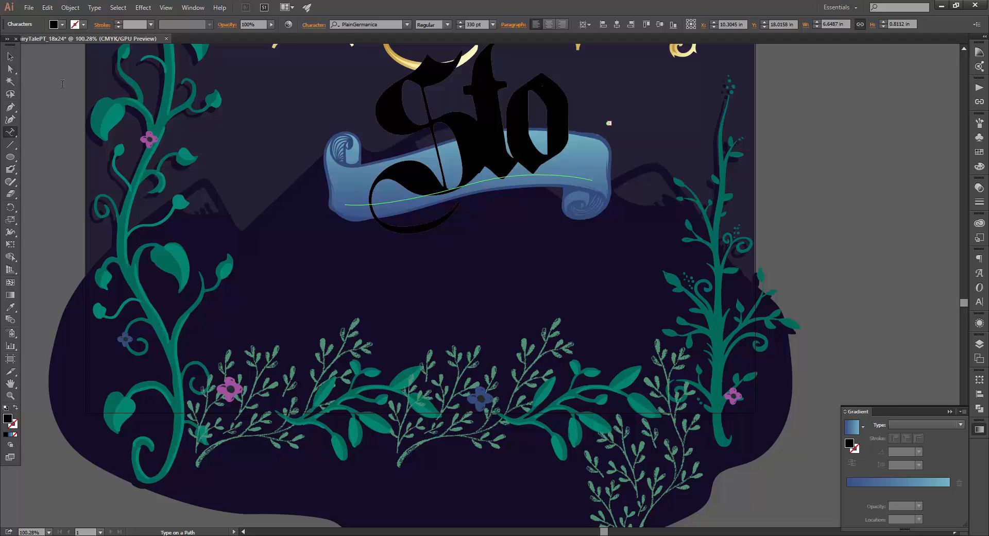
Change the font of the banner text to OldStyle 1 HPLHS.
left_click(11, 57)
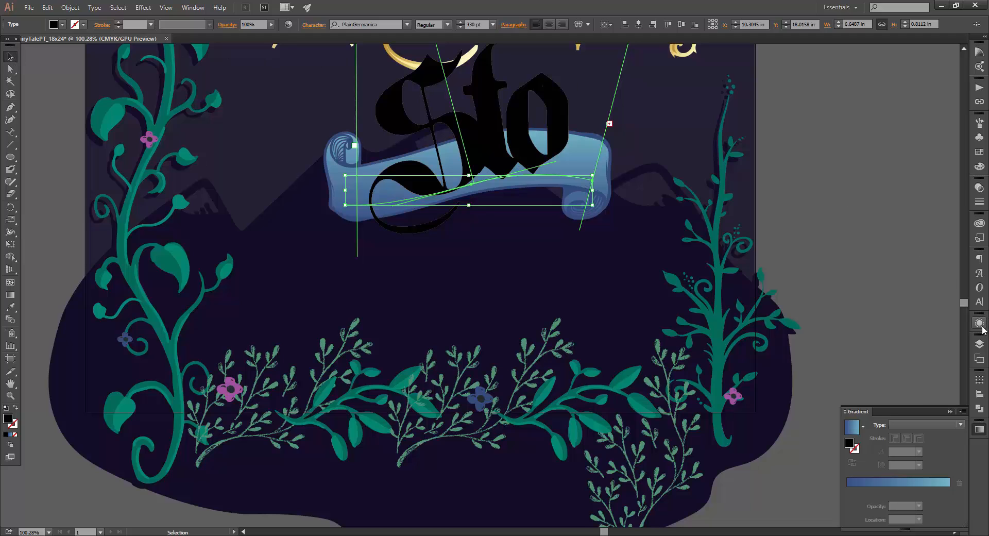
left_click(981, 303)
left_click(904, 279)
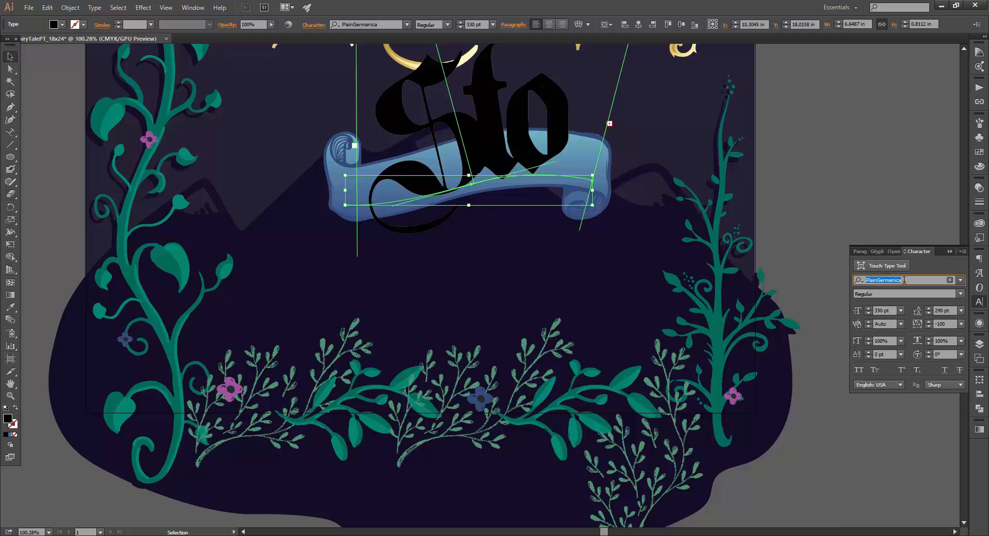
type("old")
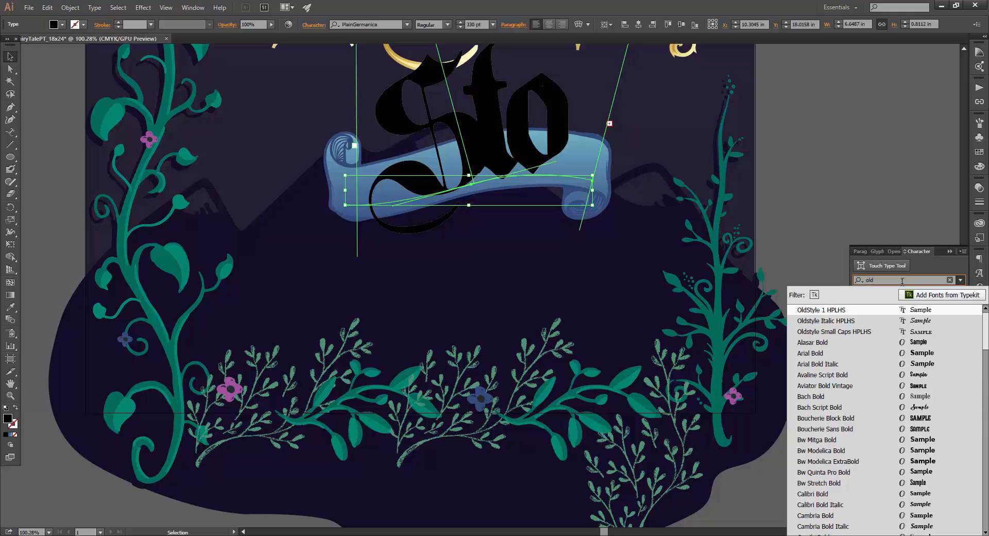
left_click(868, 310)
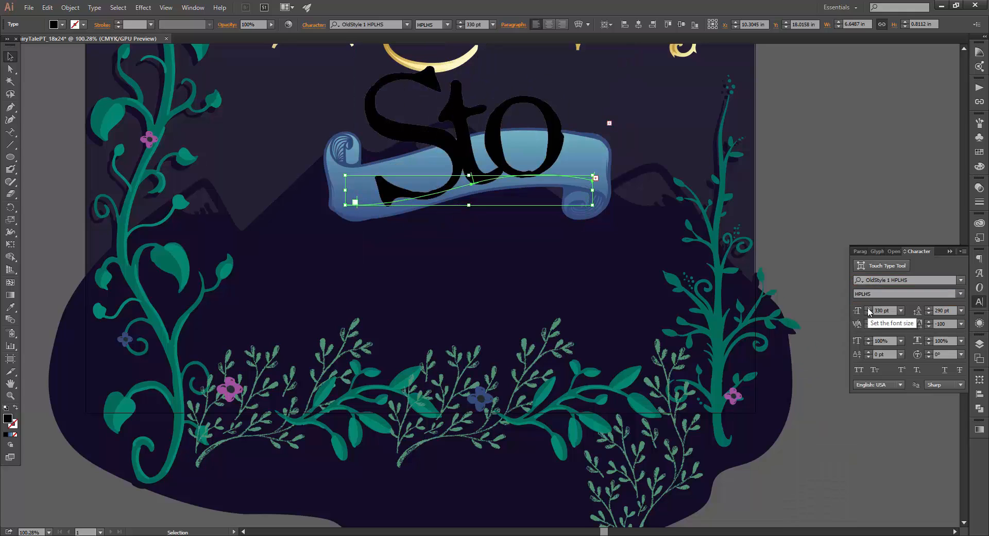
Set the banner text's font size to 64 pt and its tracking to 0.
left_click(879, 311)
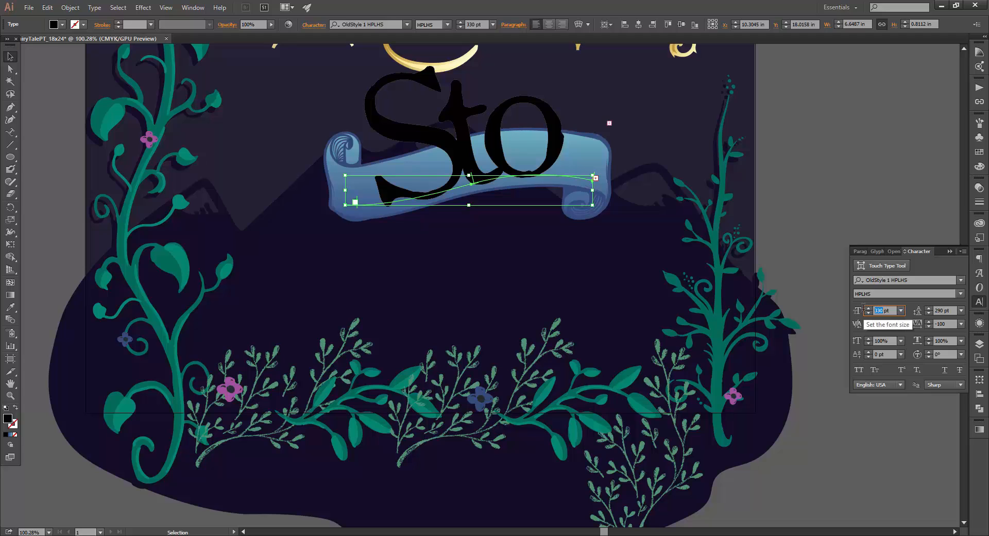
type("64")
key("Return")
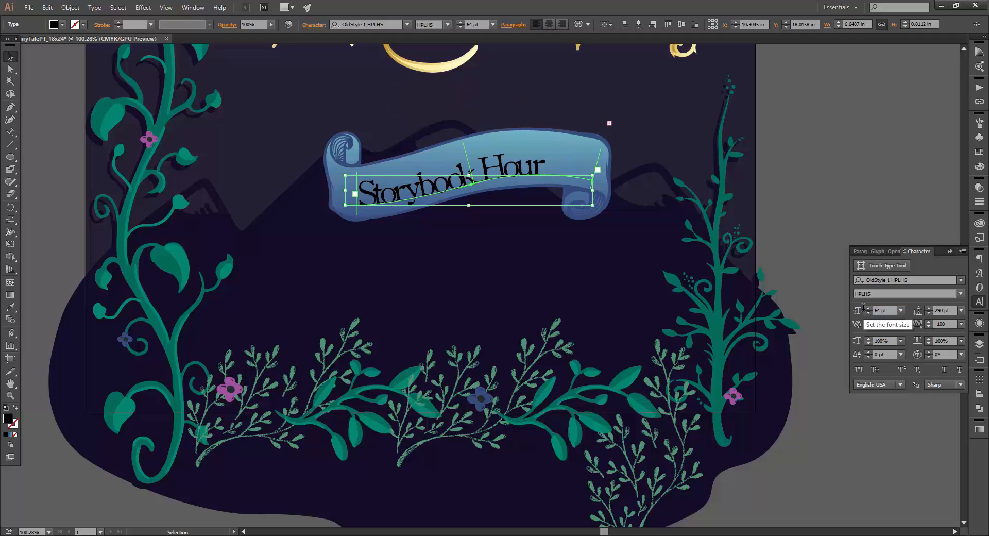
left_click(961, 323)
left_click(944, 405)
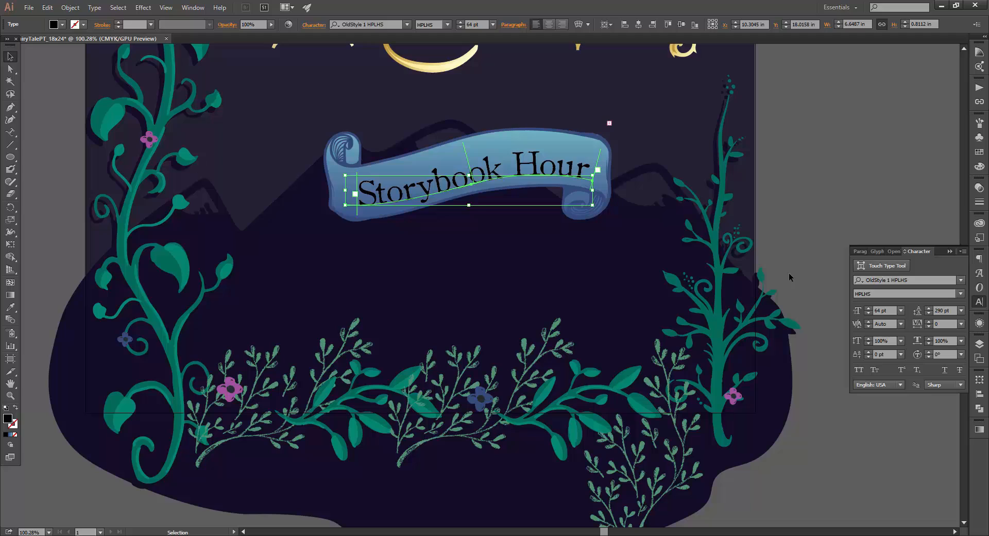
Recolor the banner text pale yellow, with magenta at 8, yellow at 40 and black at 0.
left_click(978, 167)
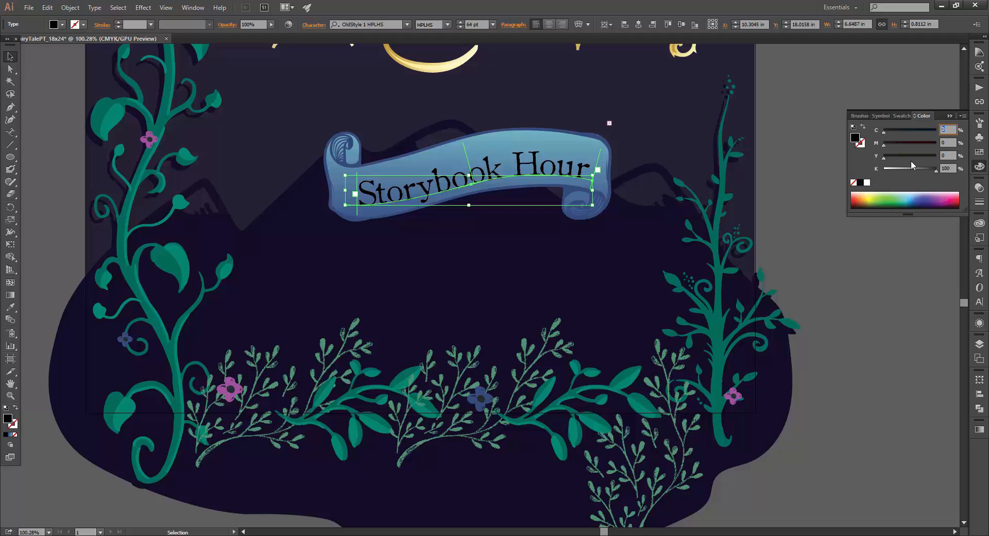
key("Tab")
type("8")
key("Tab")
type("40")
key("Tab")
type("0")
key("Tab")
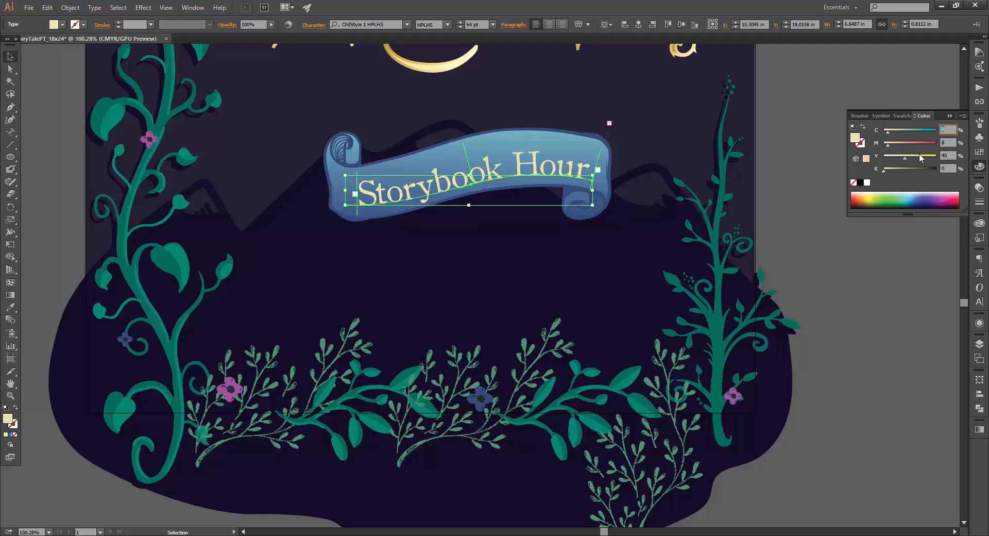
Nudge the banner text slightly up and to the left so it sits centred on the blue ribbon.
left_click(979, 168)
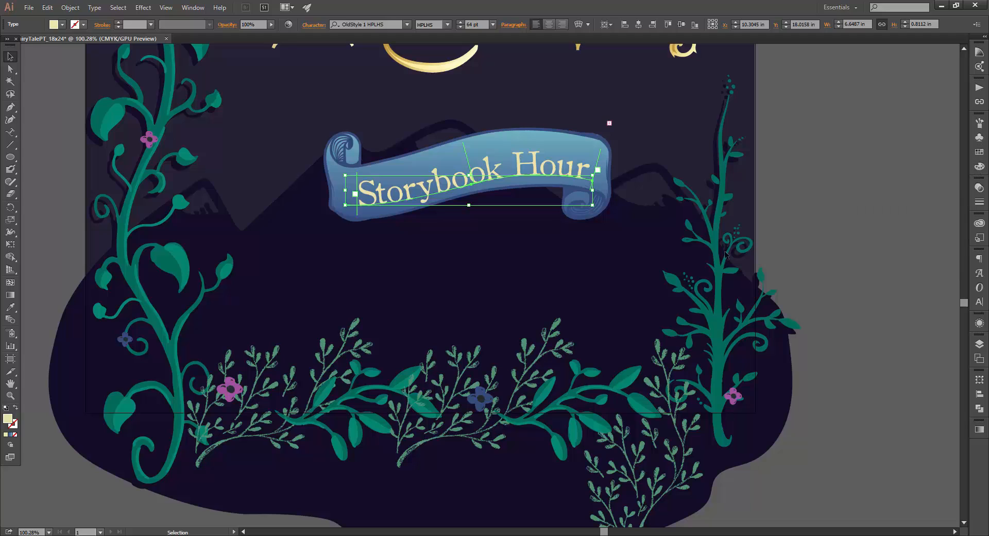
key("Up")
key("Up")
key("Up")
key("Up")
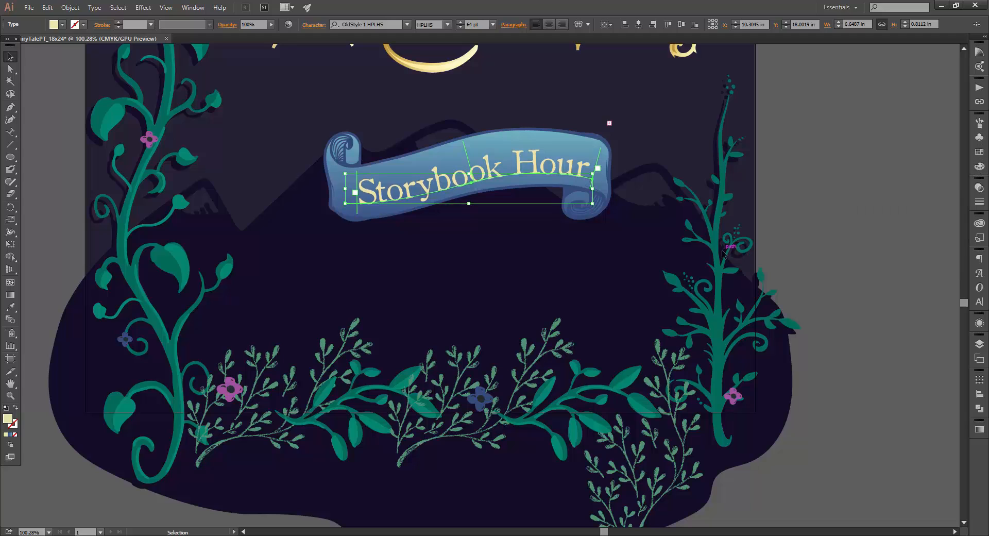
key("Left")
key("Left")
key("Left")
key("Left")
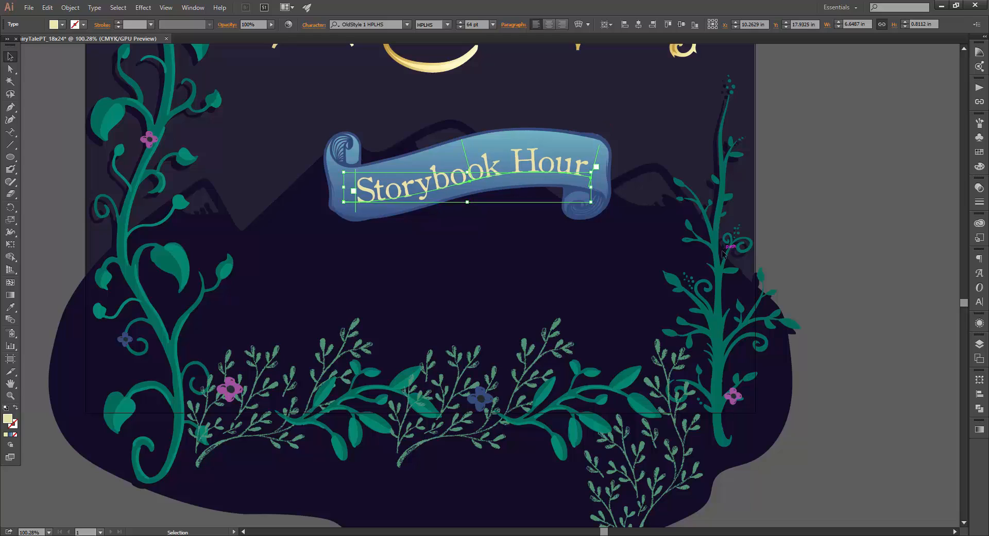
key("Left")
key("Left")
key("Up")
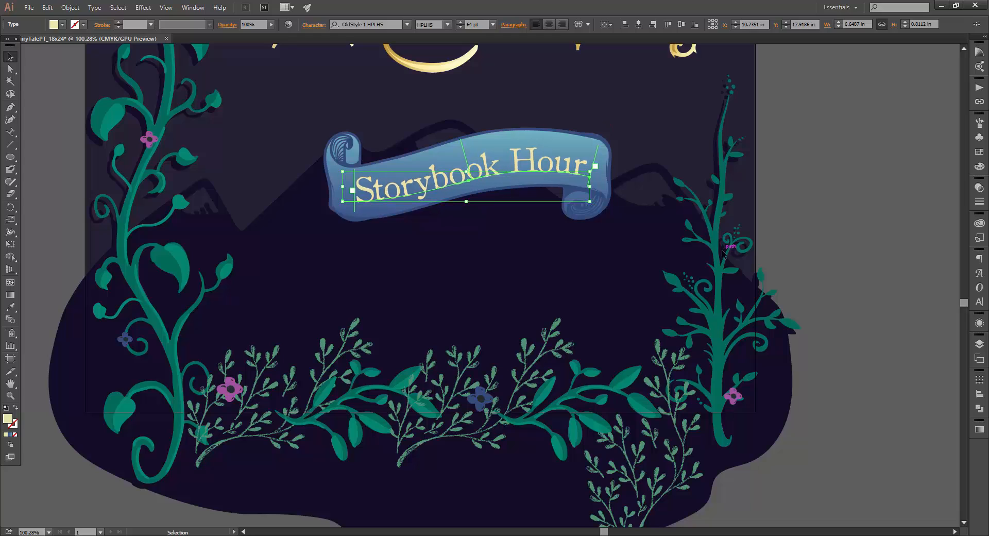
left_click(800, 219)
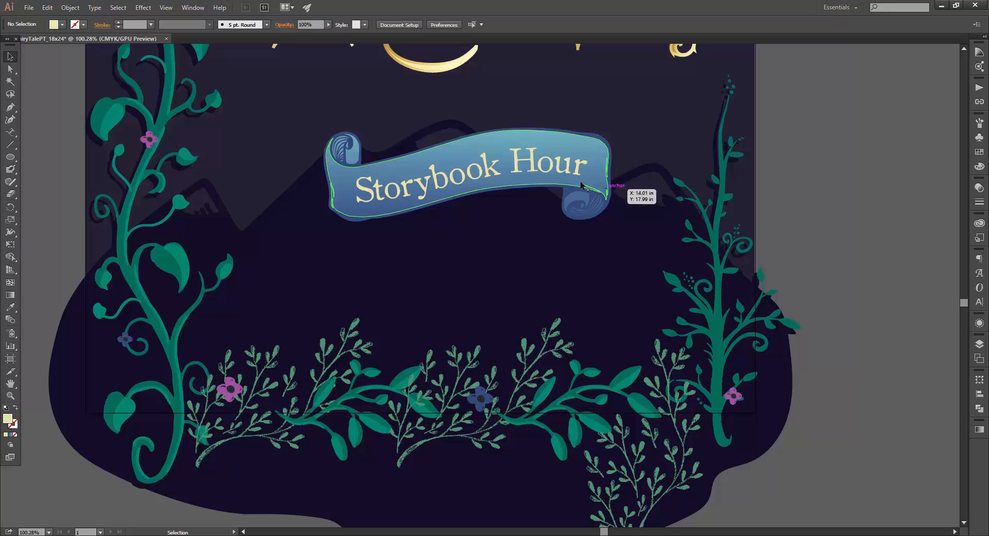
left_click_drag(564, 174, 562, 172)
left_click(809, 199)
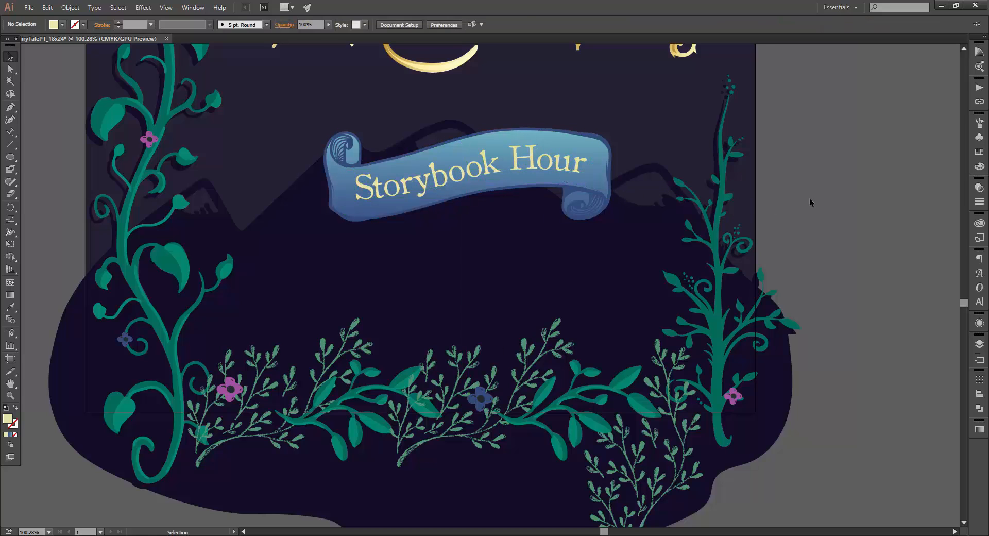
Add a horizontal text object reading "Wednesdays at 6pm" below the banner.
left_click(10, 132)
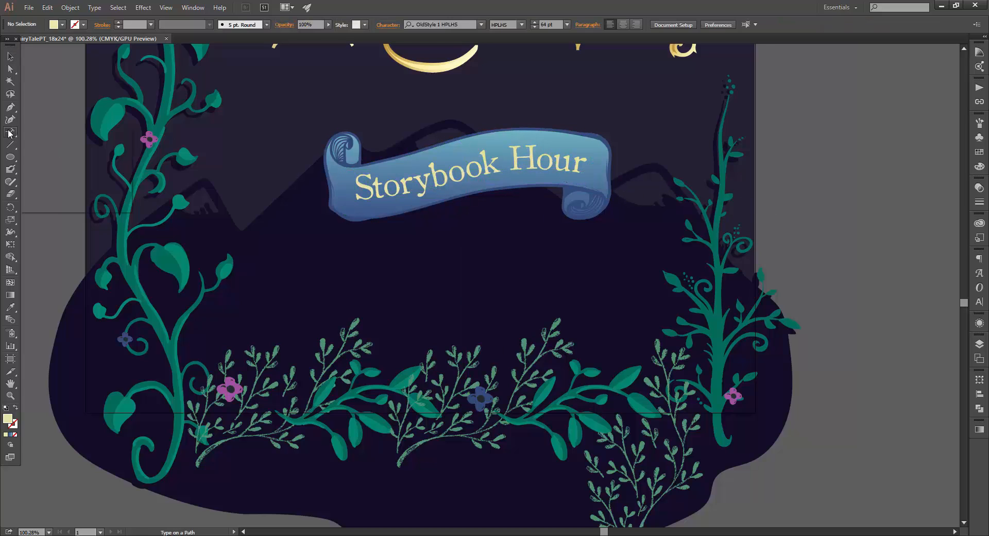
key("t")
left_click(428, 246)
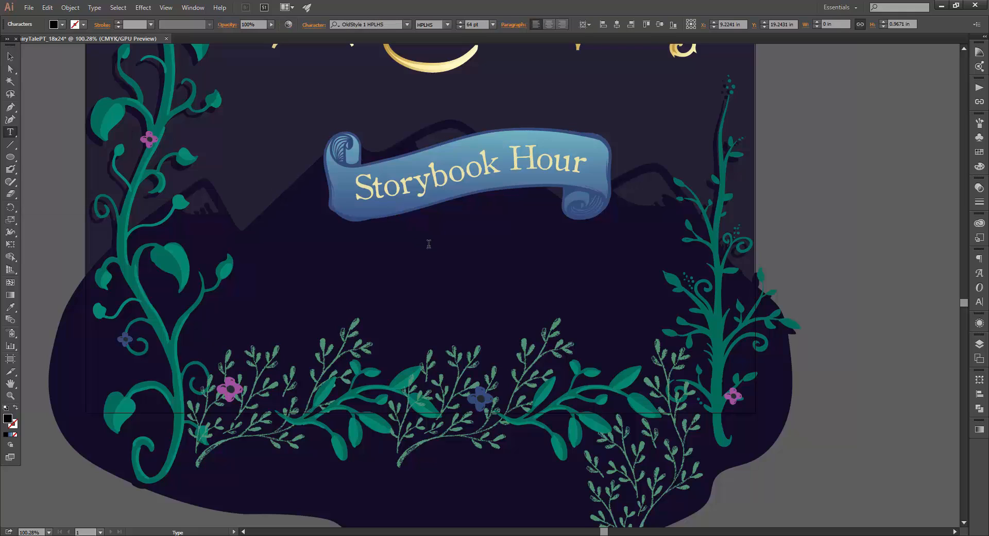
type("E")
type("edne")
type("sdays at 6")
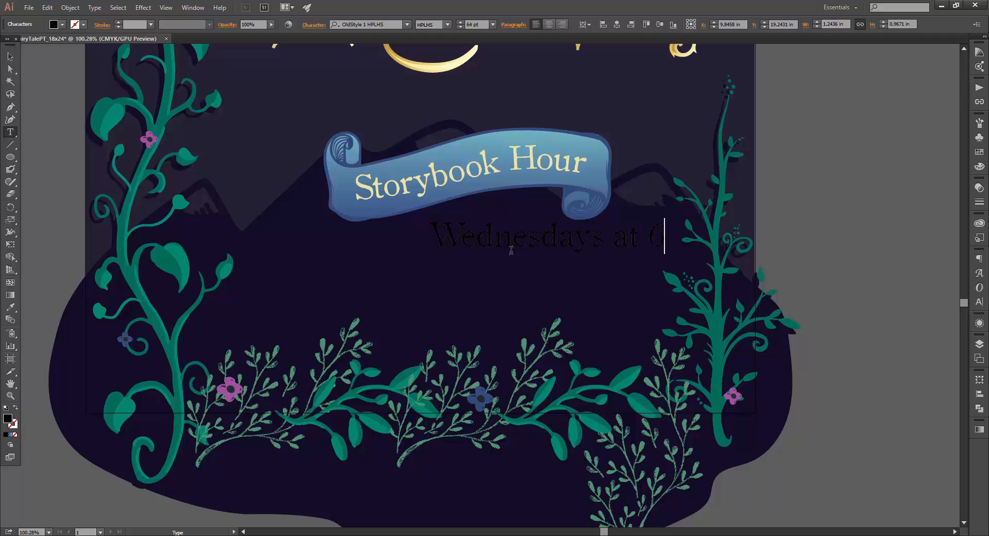
type("pm")
Add the line "Zuidzande Public Library" under the Wednesdays line in the same text object.
key("Return")
key("Return")
key("Return")
key("Return")
type("Zuidzan")
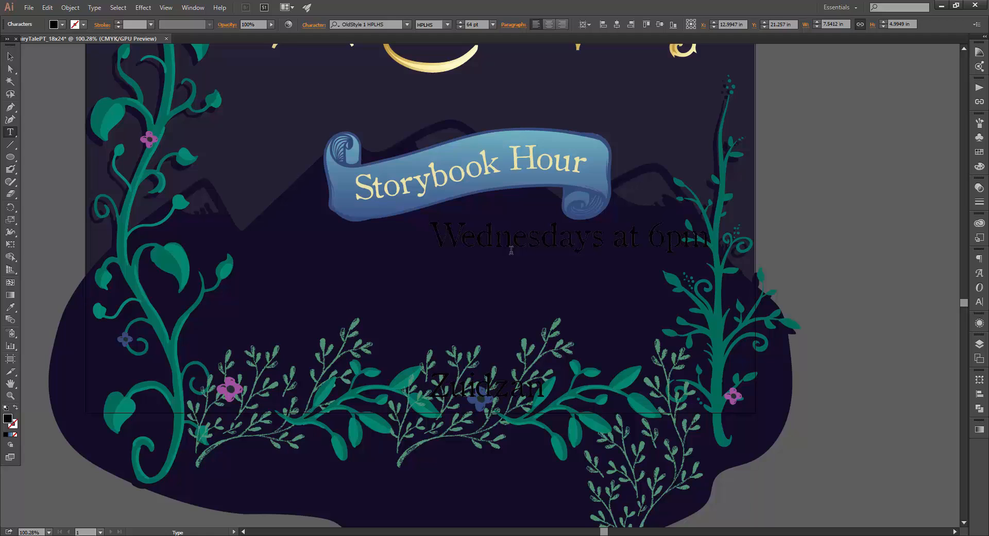
type("de Public Library")
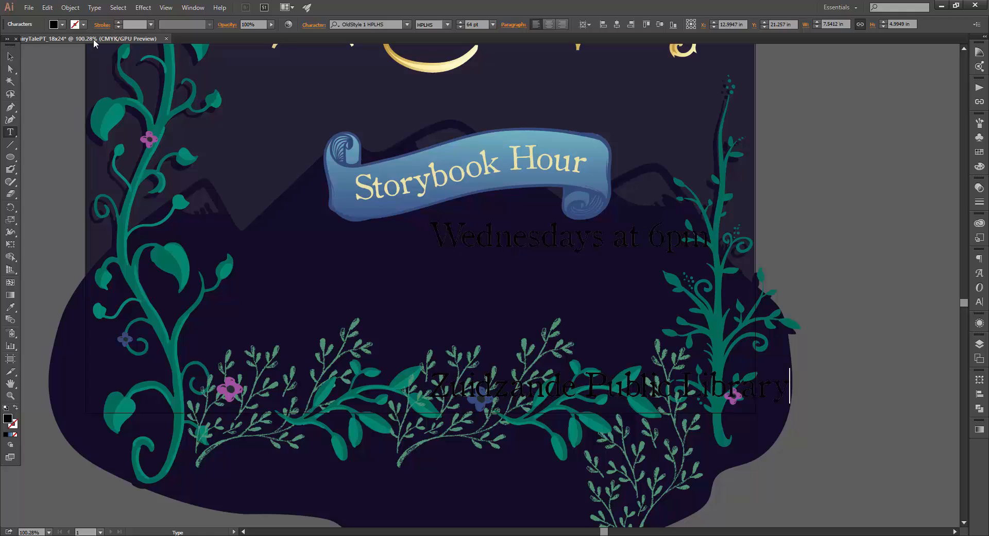
key("Escape")
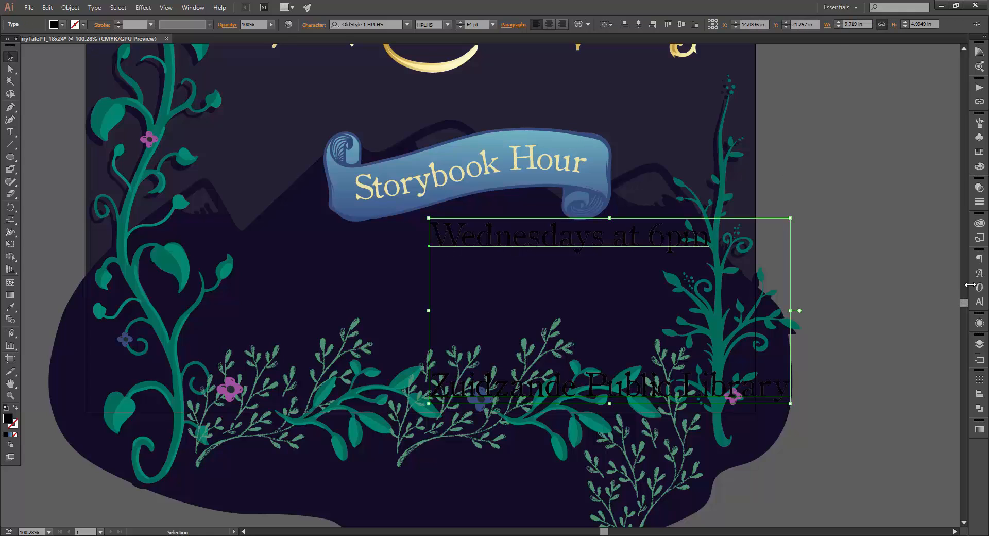
Set the event details text to a font size of 36 pt with Auto leading.
left_click(979, 302)
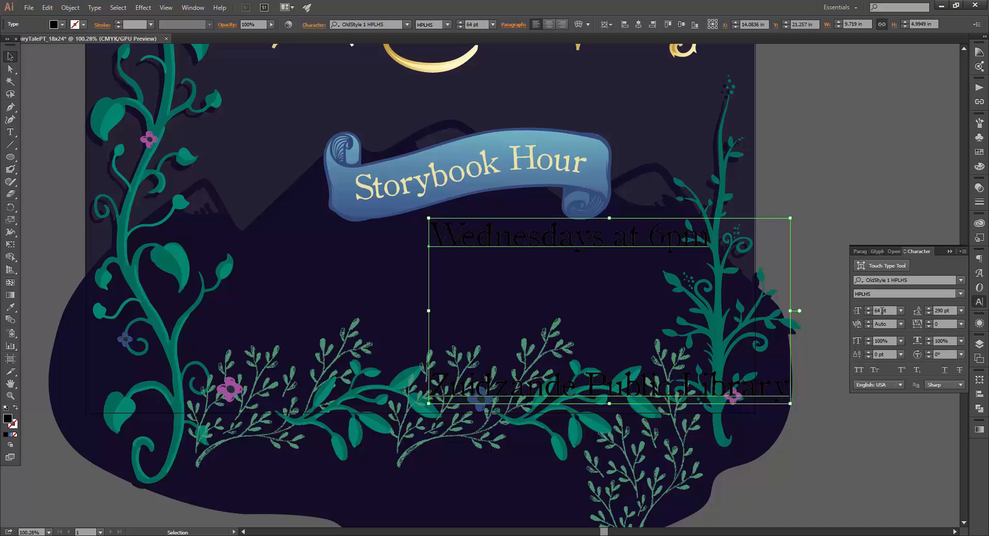
double_click(881, 310)
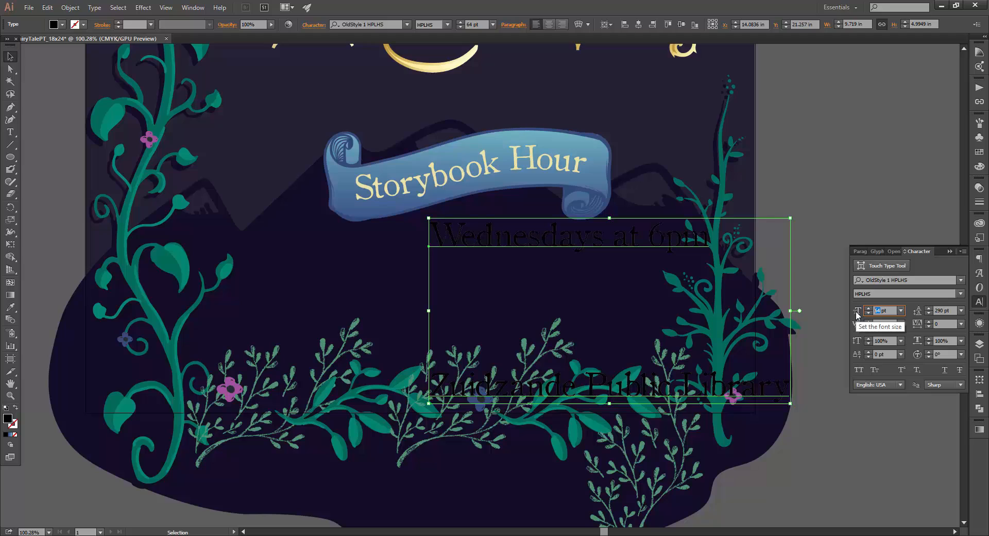
type("36")
key("Return")
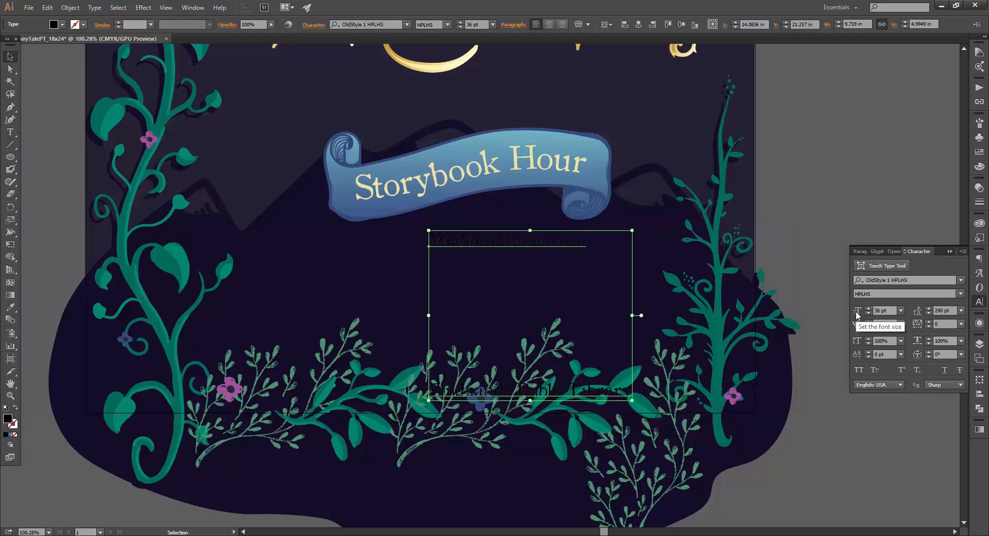
left_click(961, 311)
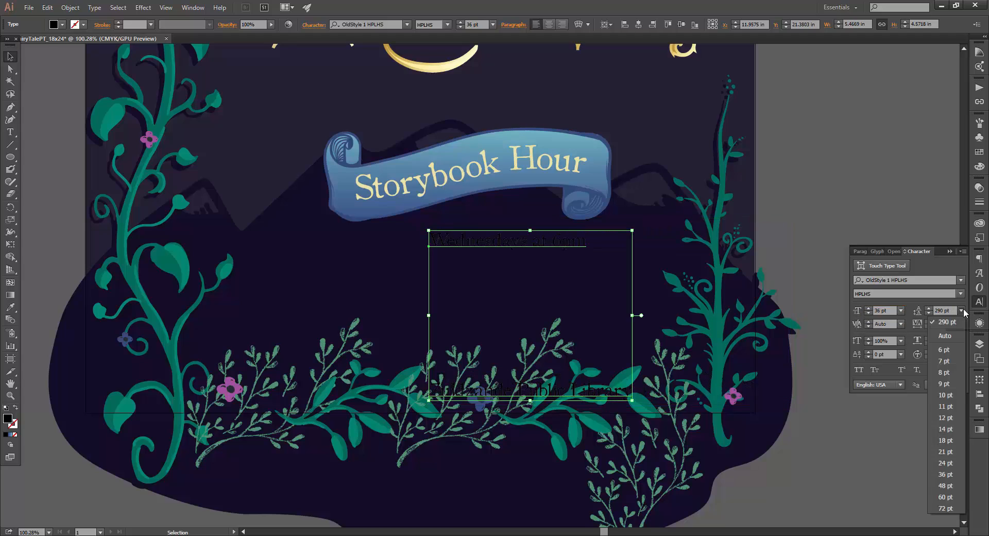
left_click(950, 335)
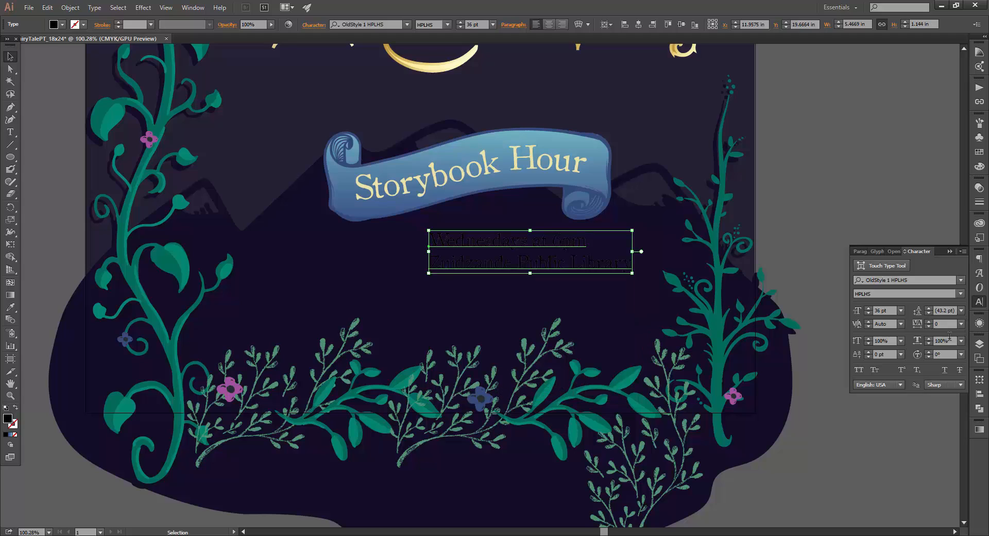
Recolor the event details text gold, with cyan 15, magenta 35, yellow 90 and black 0.
left_click(979, 167)
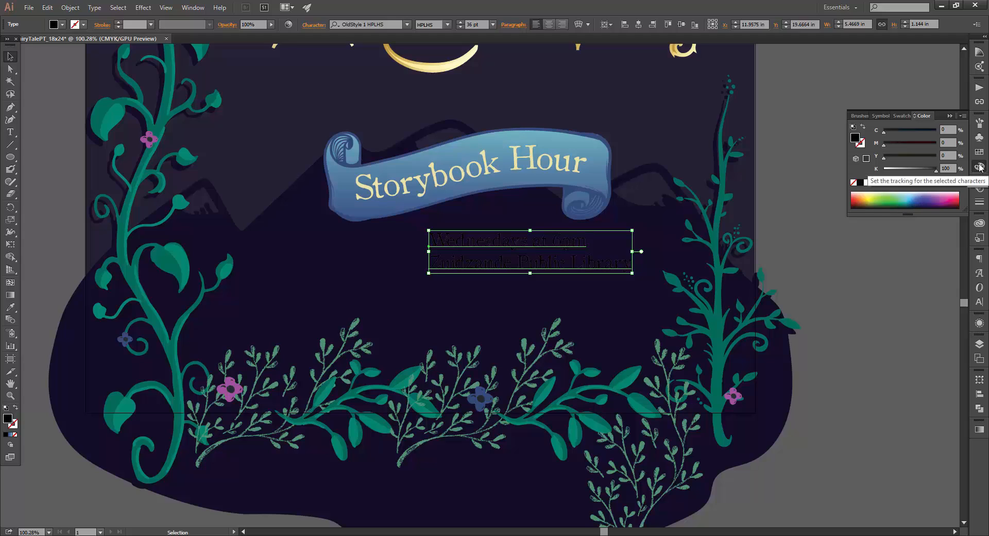
left_click_drag(949, 129, 920, 130)
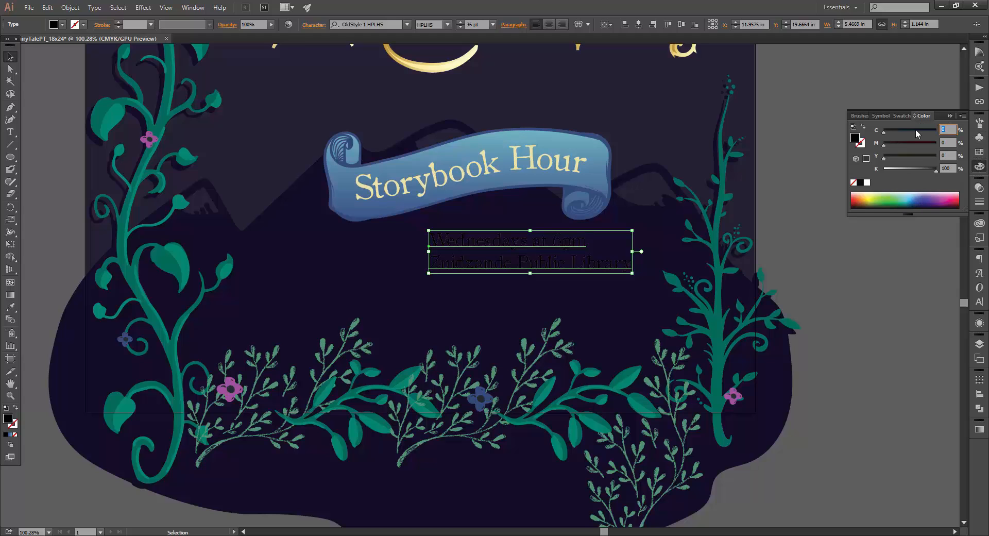
key("Tab")
type("35")
key("Tab")
type("90")
key("Tab")
type("0")
key("Tab")
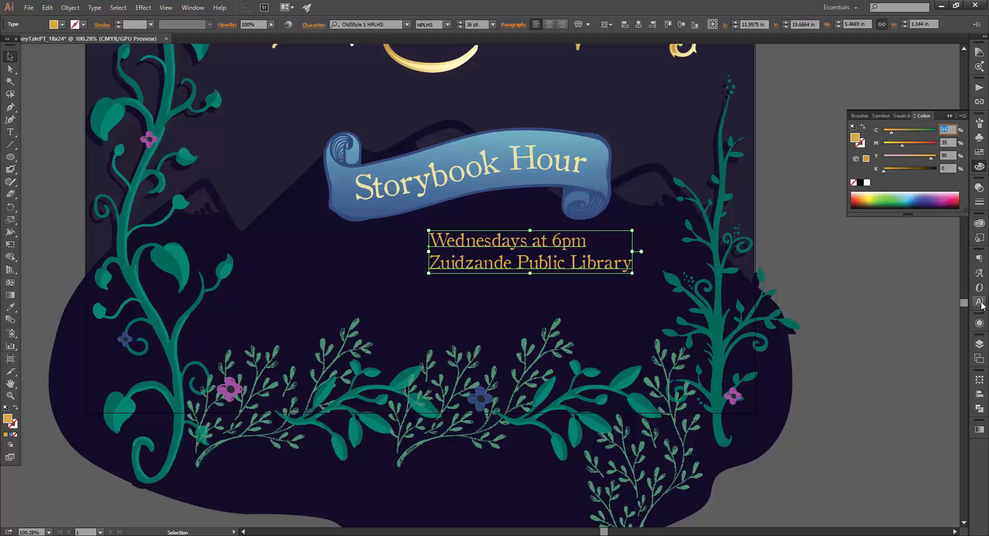
Center-align the two lines of event details and move them beneath the banner's right half.
left_click(979, 258)
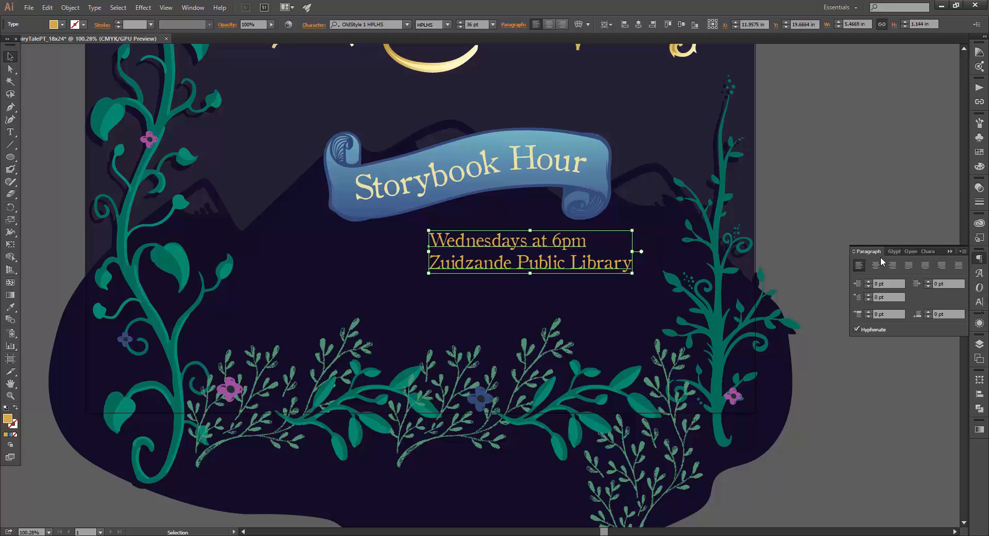
left_click(876, 264)
left_click(980, 258)
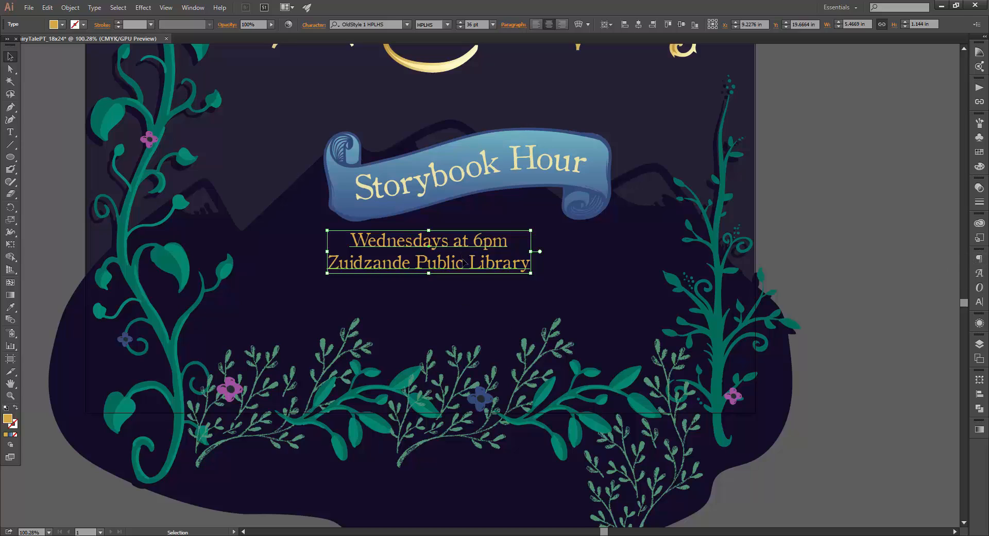
left_click_drag(463, 262, 544, 273)
key("ctrl+minus")
left_click(815, 232)
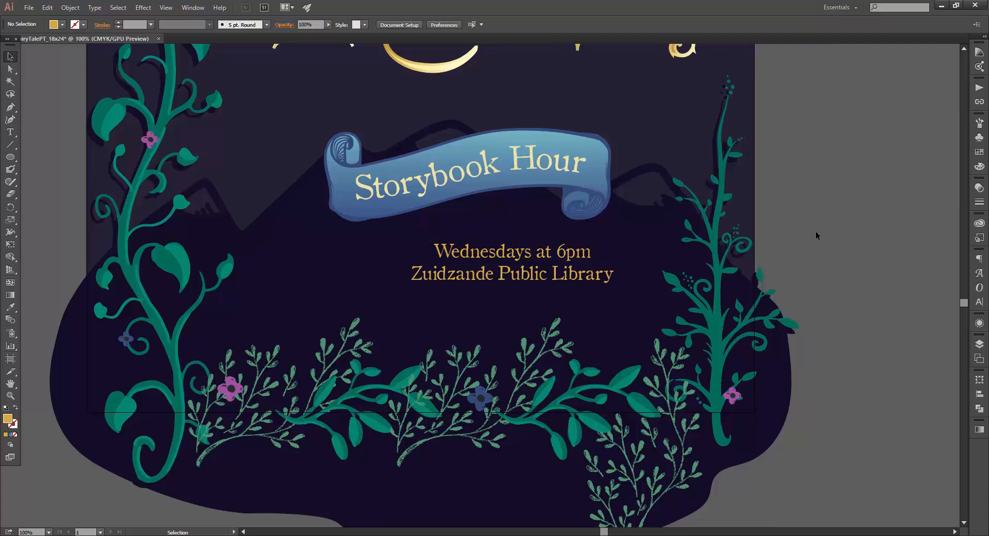
Unlock the Border layer, copy the left broad-leaved branch from the bottom border, and lock the layer again.
left_click(979, 344)
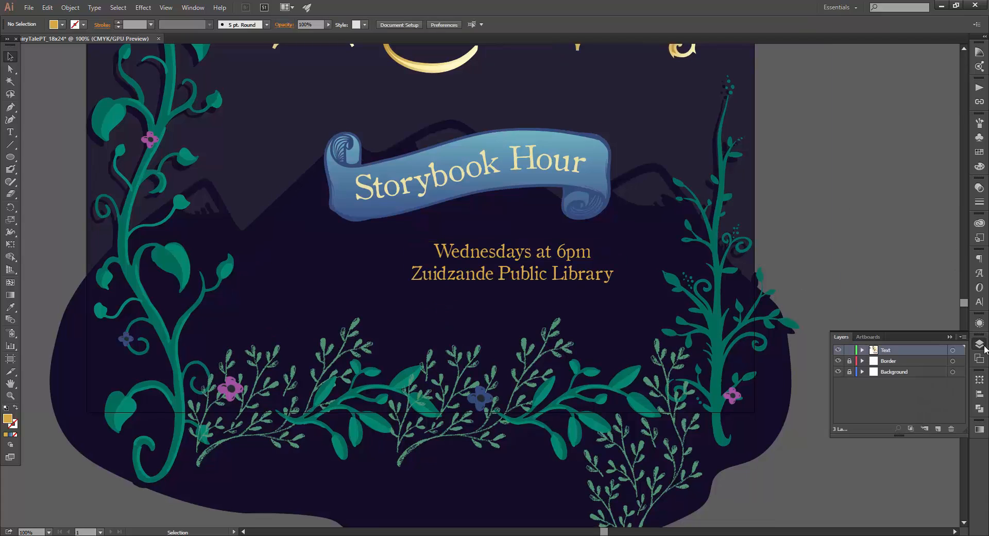
left_click(850, 362)
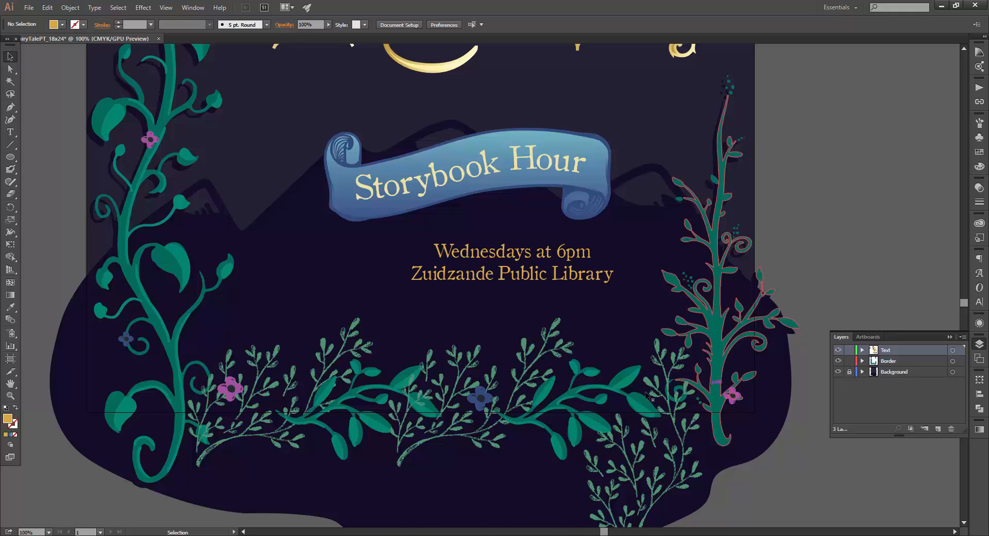
left_click(384, 391)
key("ctrl+c")
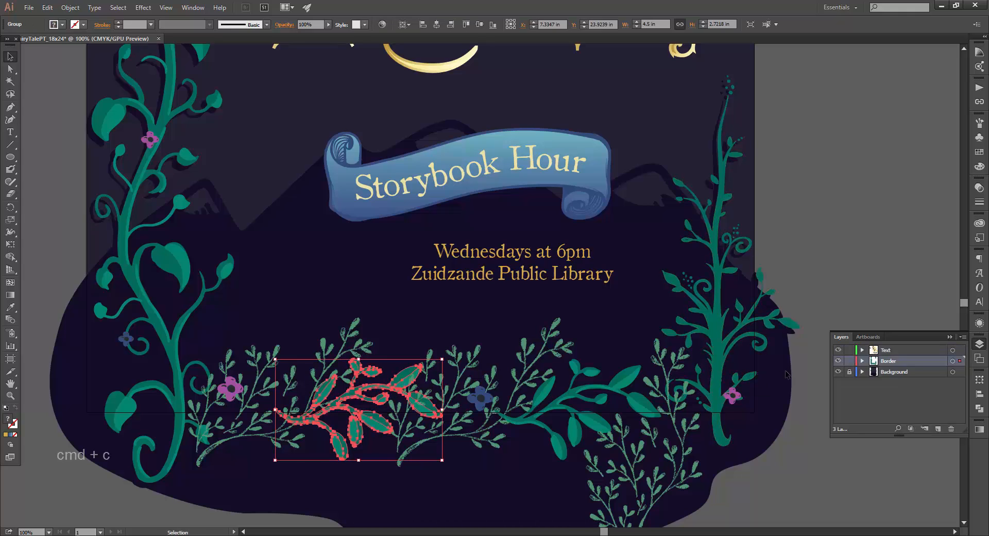
left_click(849, 363)
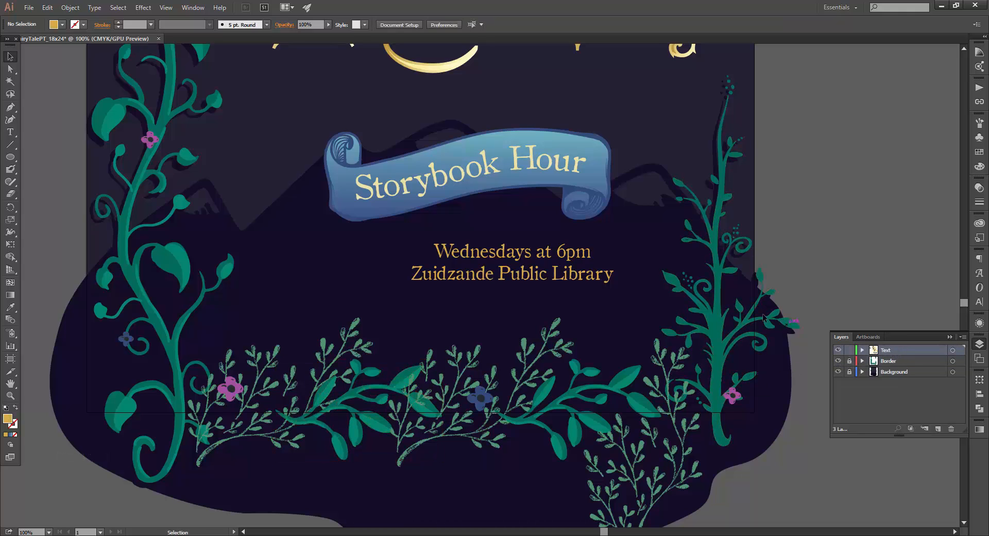
Paste the branch twice into the Text layer, placing one at the banner's right end and one rotated 180° at its left end.
key("ctrl+v")
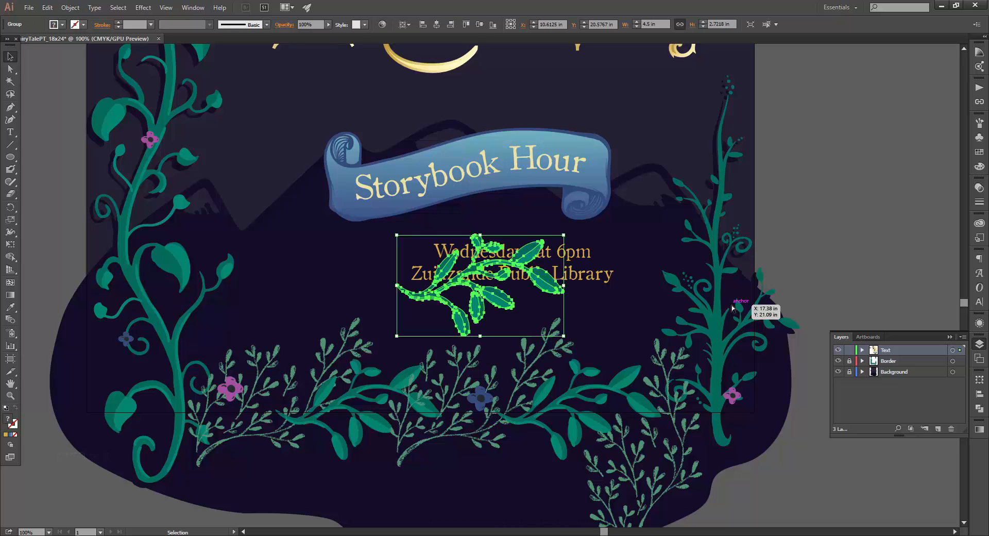
left_click_drag(531, 285, 620, 158)
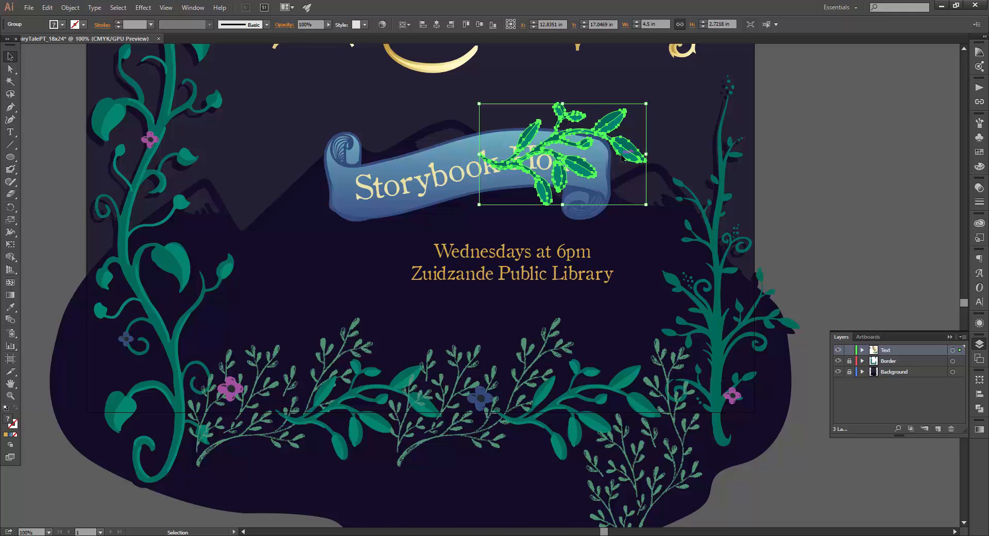
key("ctrl+v")
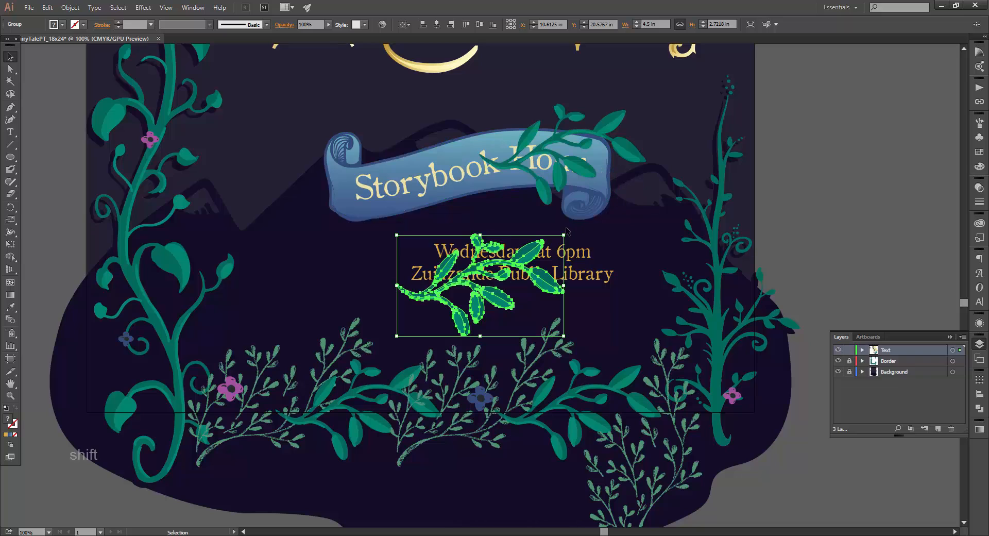
left_click_drag(567, 233, 407, 355)
left_click_drag(510, 304, 411, 216)
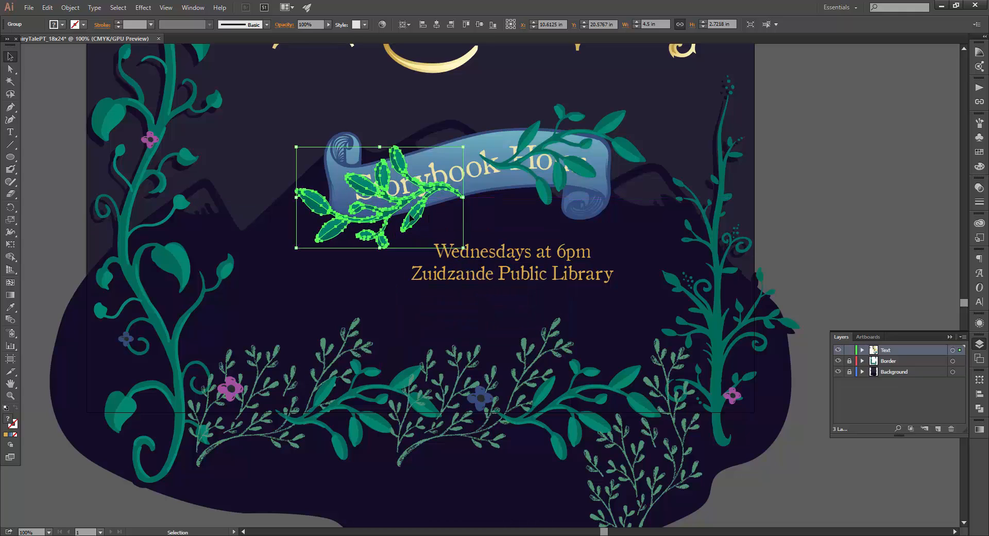
Send both pasted branches to the back so they sit behind the banner.
left_click(510, 162, "shift")
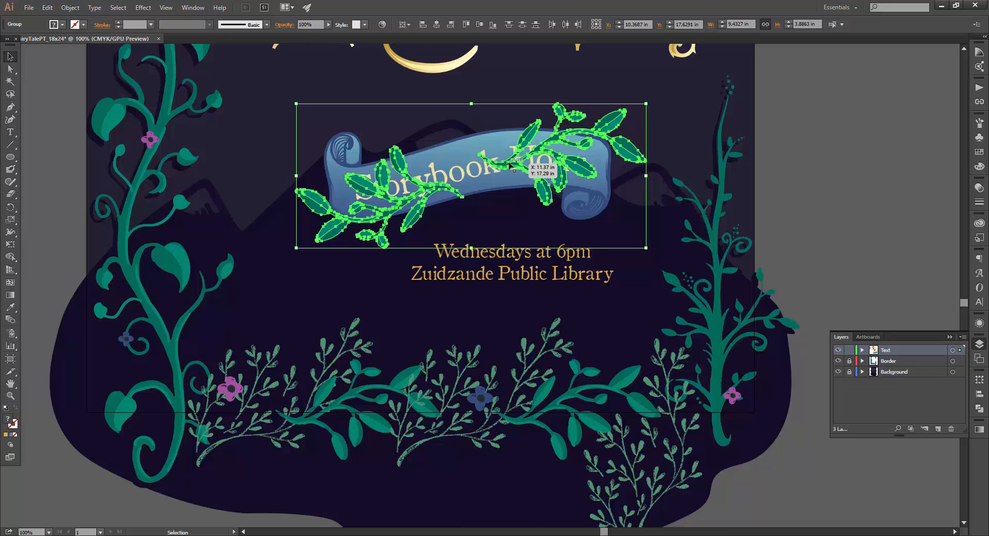
left_click(70, 7)
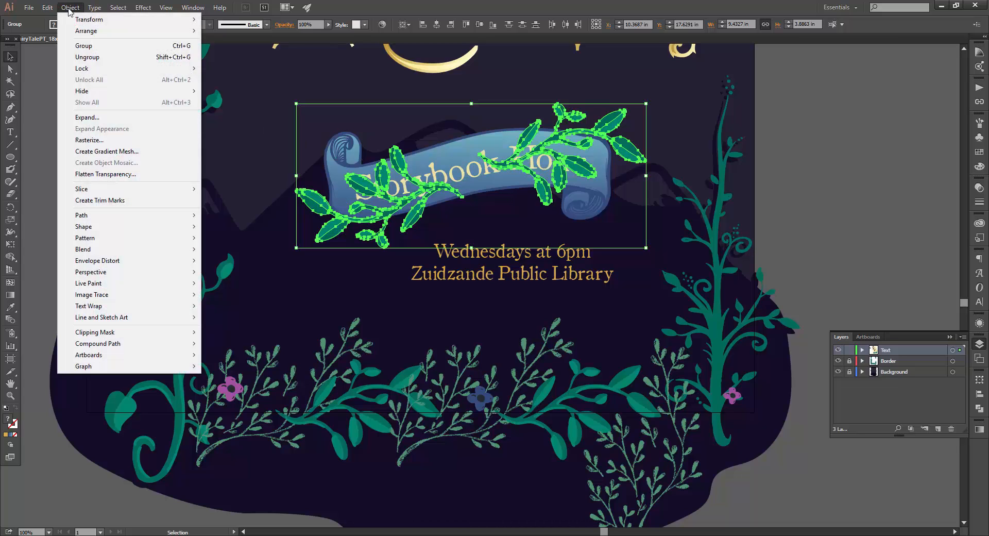
mouse_move(88, 31)
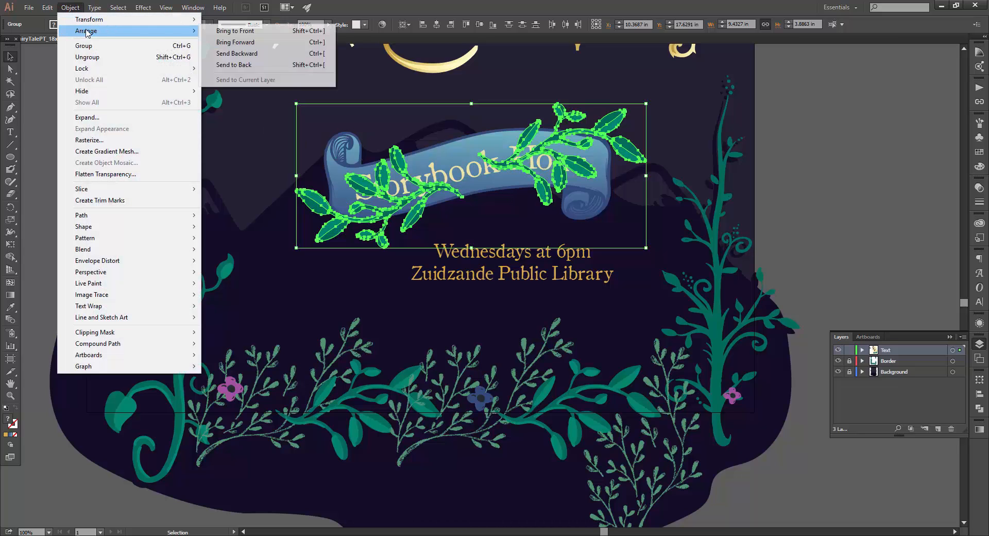
left_click(242, 66)
left_click(787, 184)
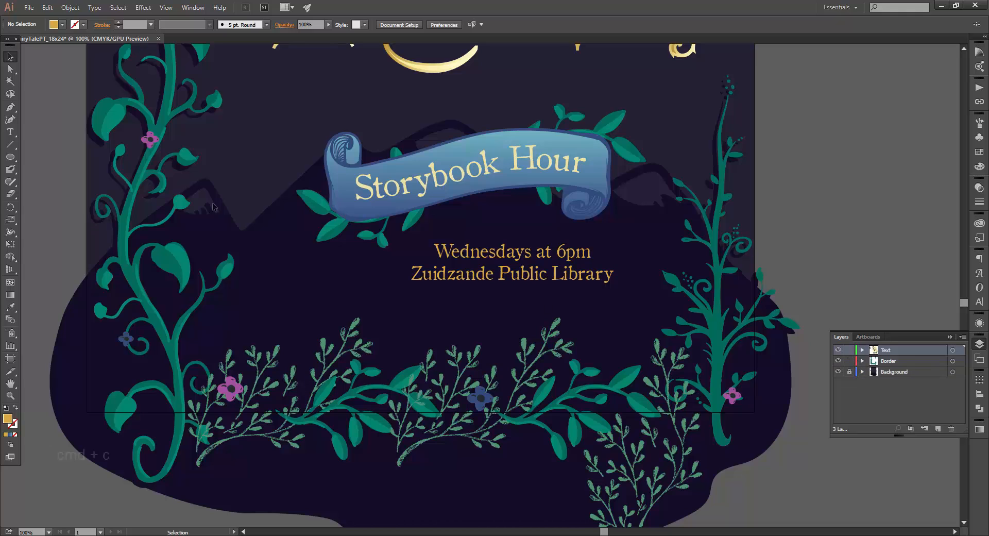
Copy the pink flower from the left vine, lock the Border layer, and paste it into the Text layer on the banner's lower-left branch.
left_click(144, 139)
key("ctrl+c")
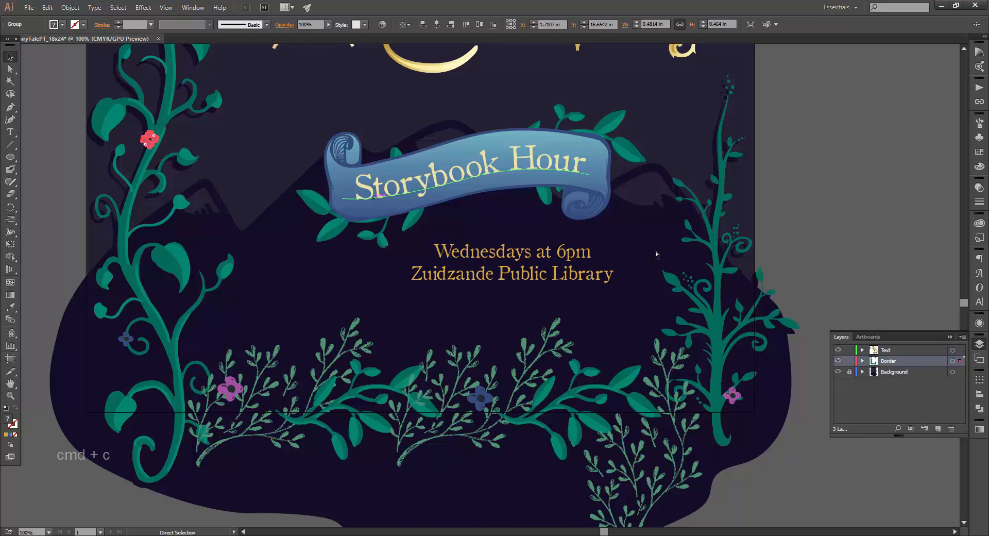
left_click(847, 361)
left_click(888, 350)
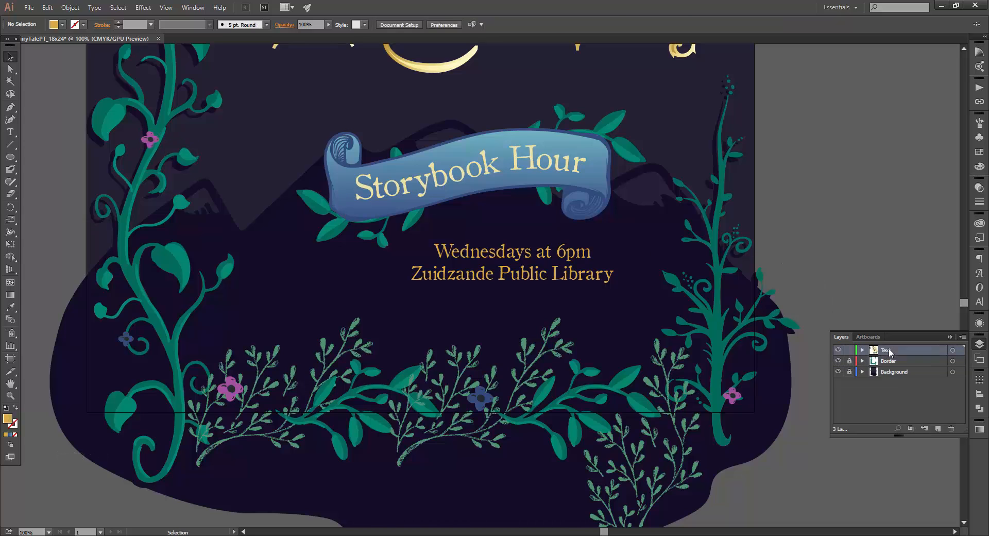
key("ctrl+v")
left_click_drag(482, 285, 378, 232)
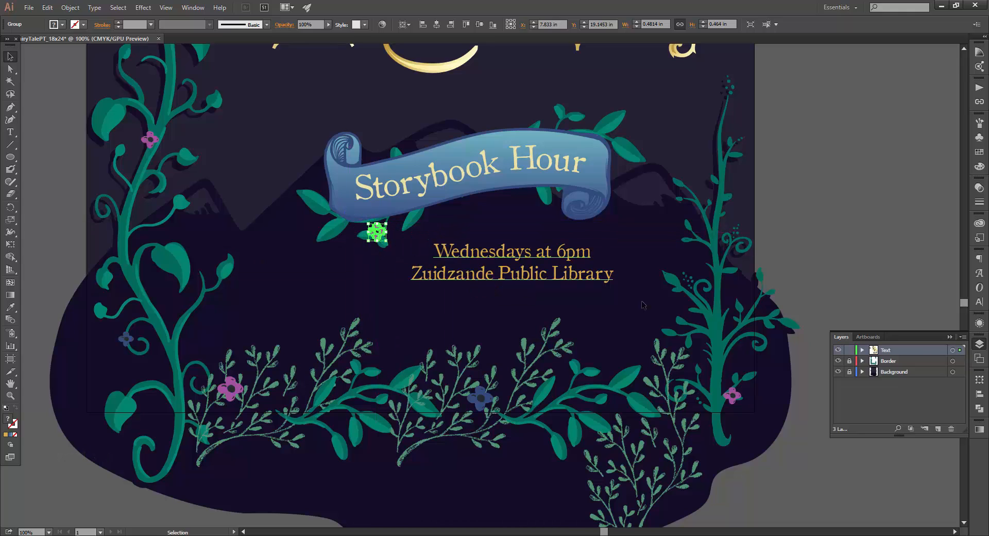
left_click(832, 233)
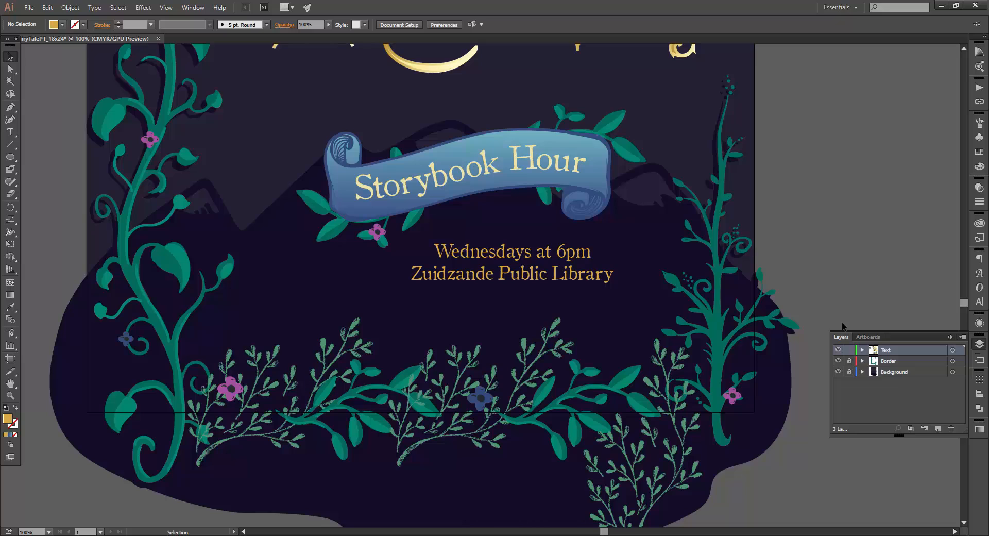
Lock the Text layer and add a new layer named "Bird and Sky" above it.
left_click(849, 349)
left_click(937, 428)
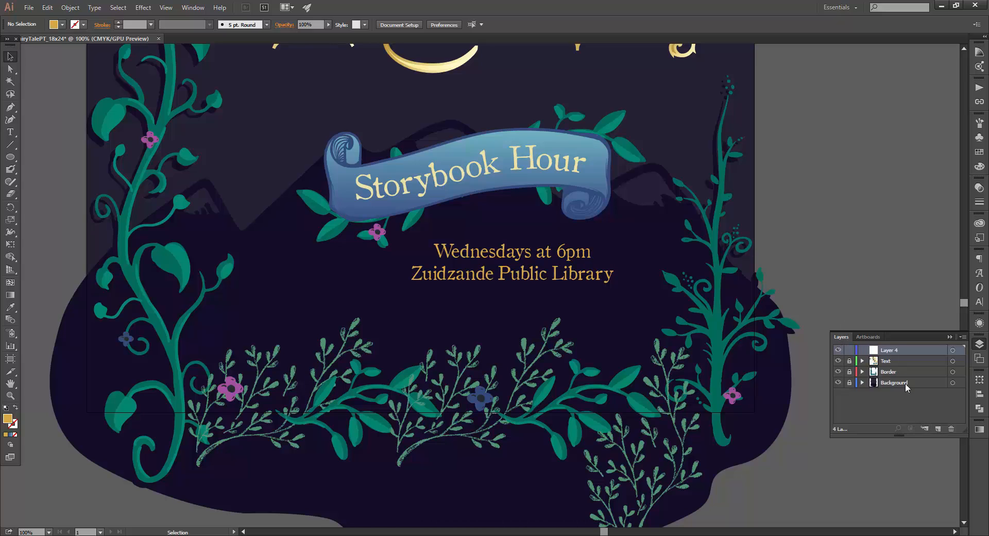
double_click(888, 350)
type("Bird and Sky")
key("Return")
key("ctrl+0")
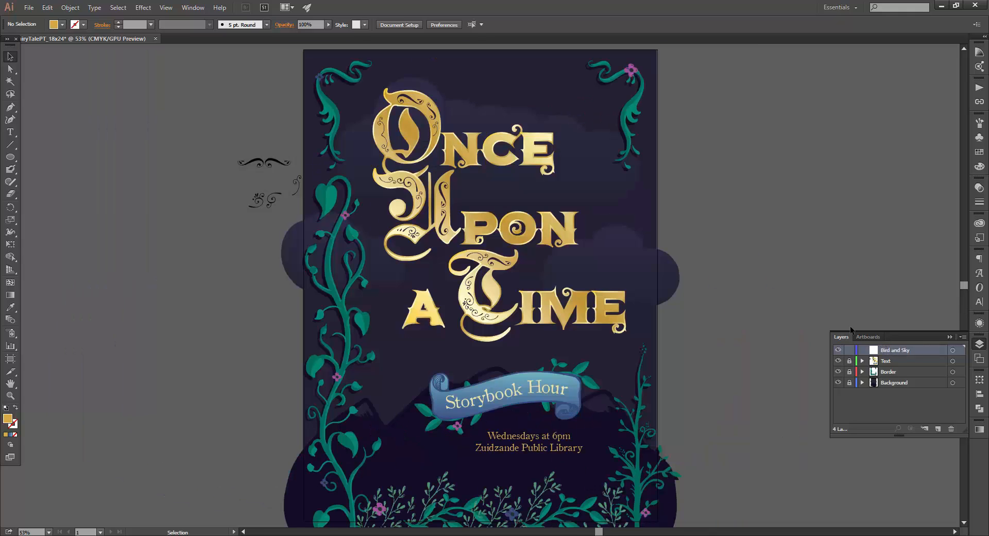
Switch to File Explorer and open the Natura Air Elements file from the Natura Air folder's AI subfolder in the Hand-drawn Vectors Bundle.
key("alt+Tab")
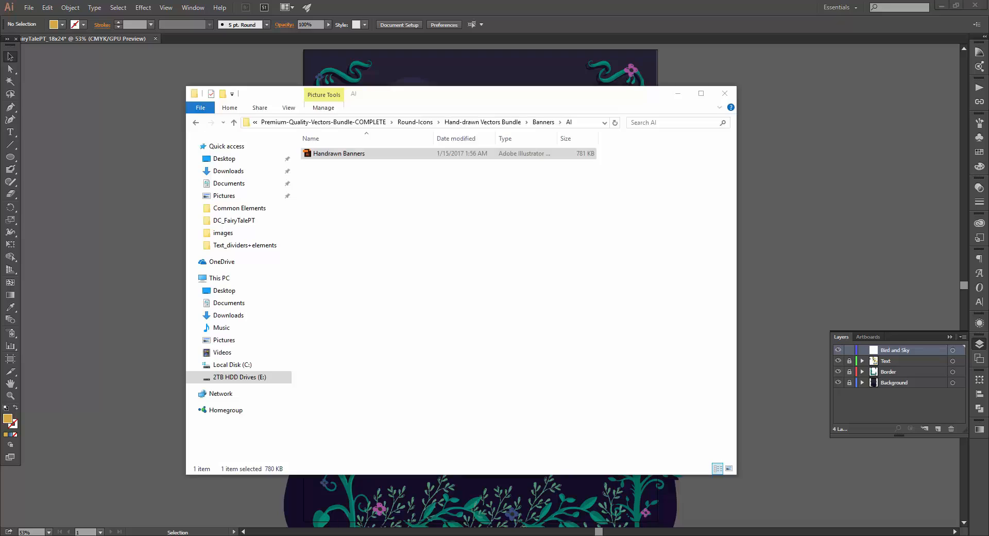
left_click(195, 124)
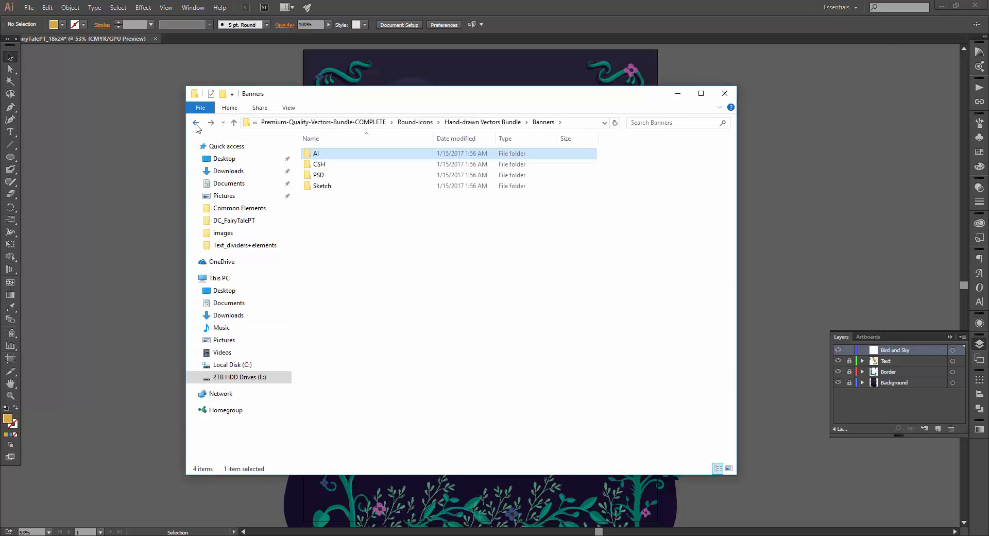
left_click(196, 124)
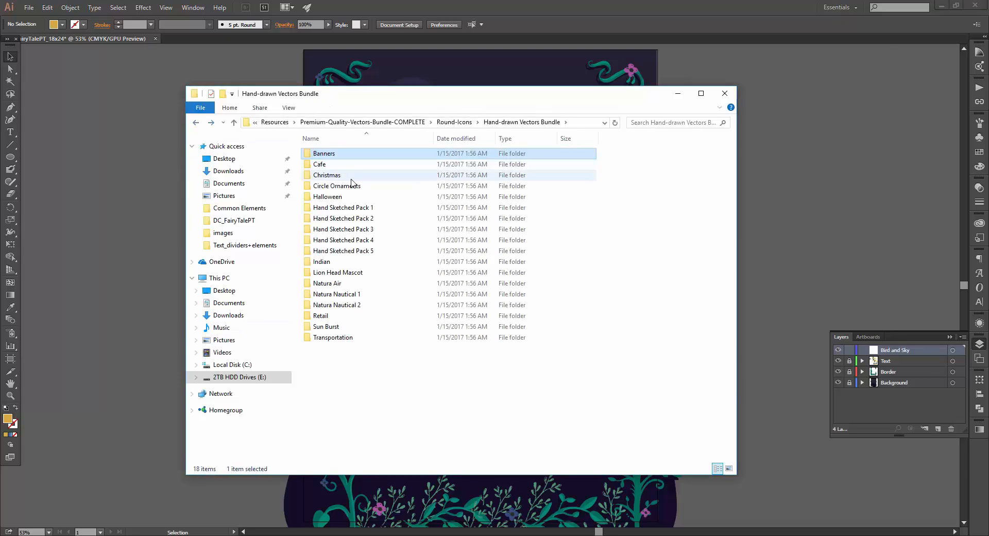
double_click(340, 283)
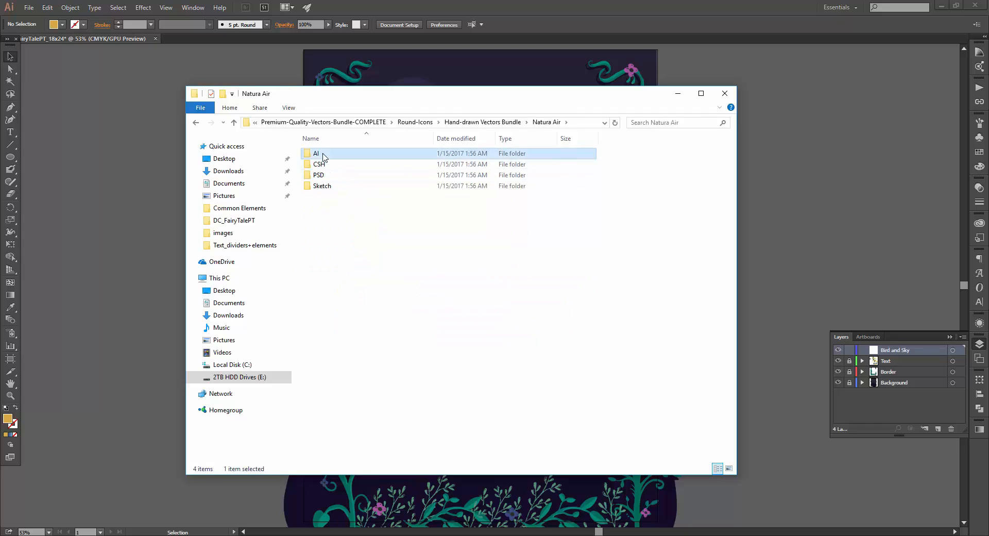
double_click(317, 153)
double_click(323, 153)
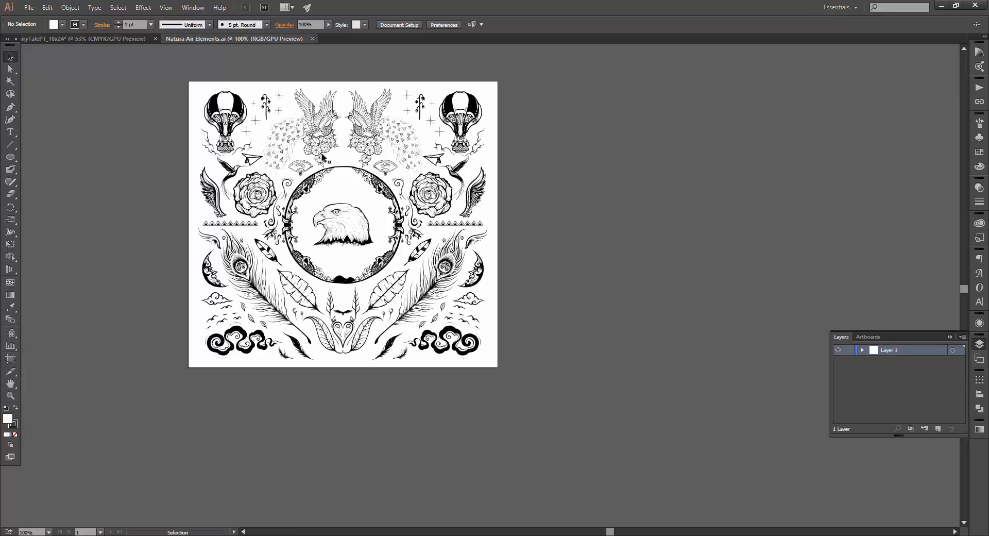
Copy the hummingbird on the right side of the Natura Air artwork and paste it into the poster's Bird and Sky layer.
key("z")
left_click_drag(307, 201, 405, 232)
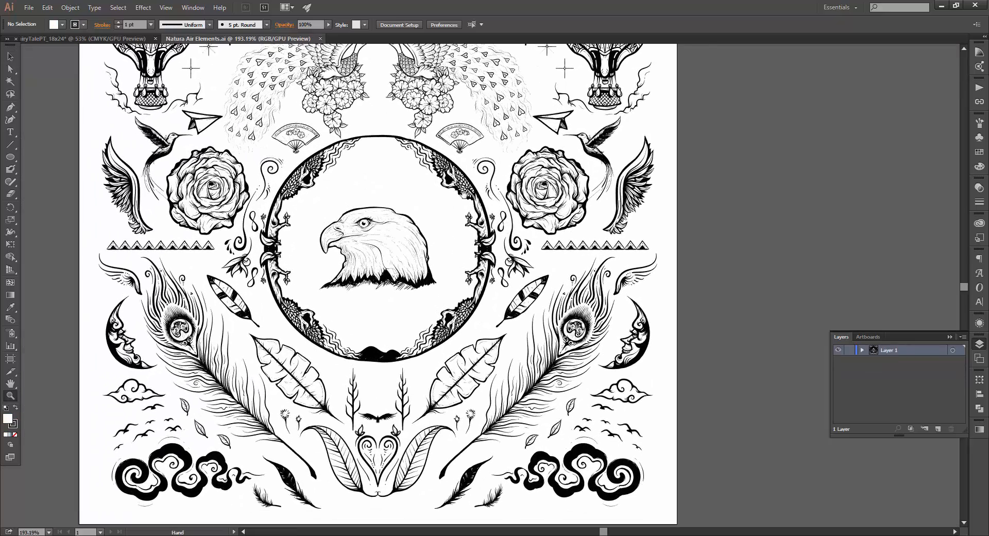
left_click_drag(464, 195, 496, 251)
key("v")
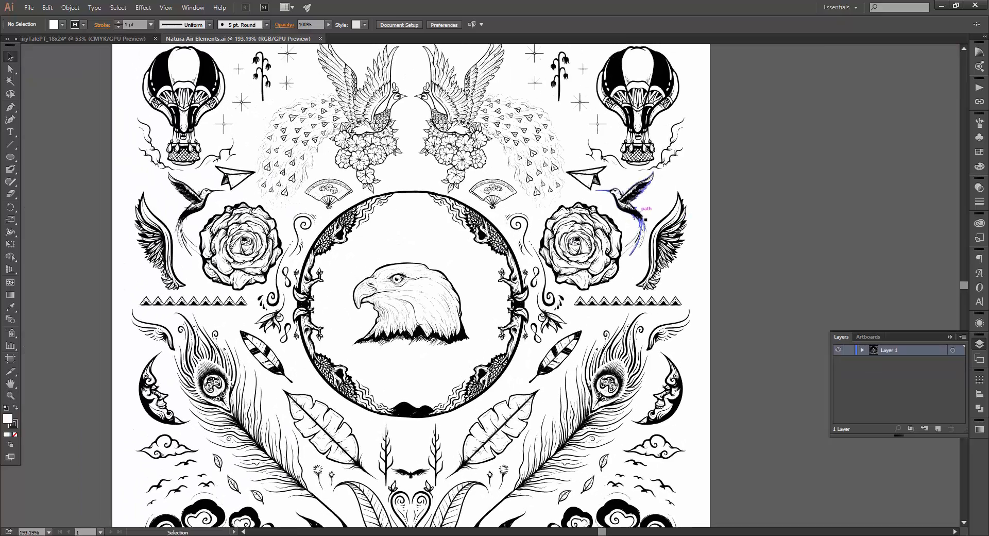
left_click(636, 211)
key("a")
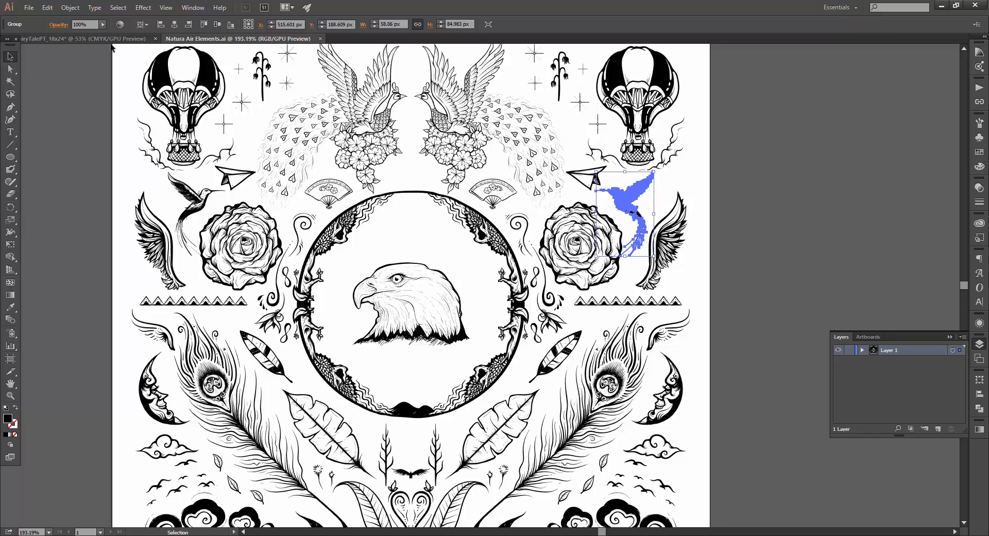
left_click(110, 39)
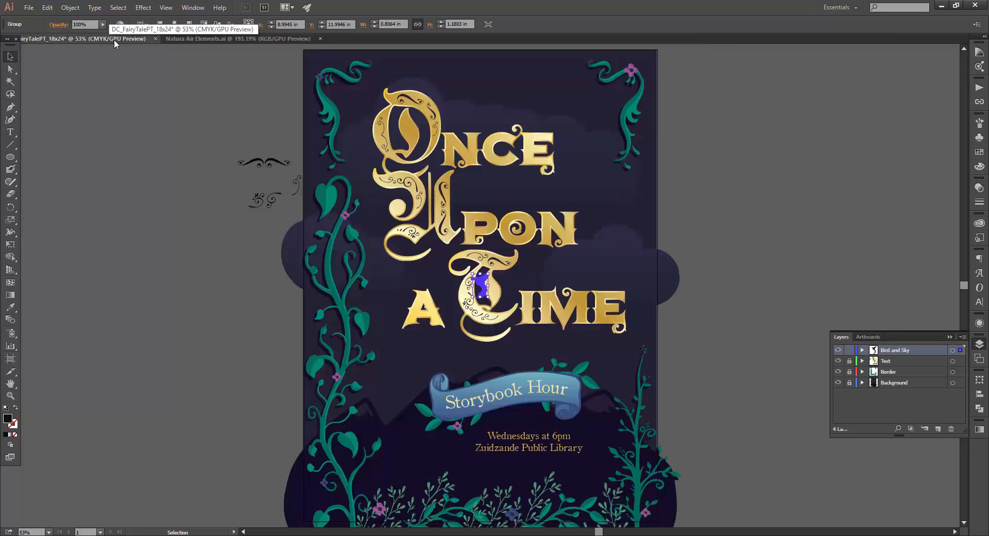
Scale the pasted hummingbird proportionally to a width of 3.2 in.
key("z")
left_click_drag(403, 282, 486, 283)
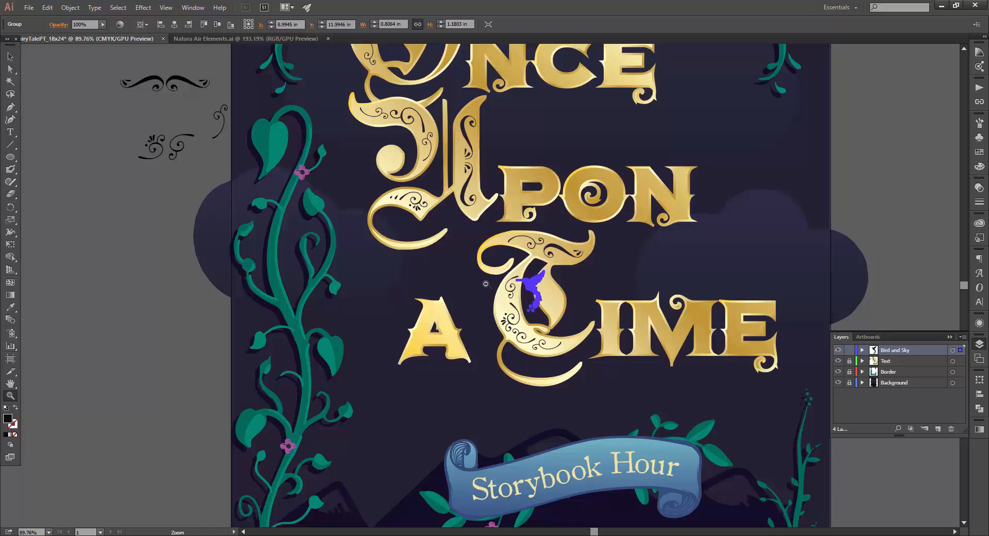
key("v")
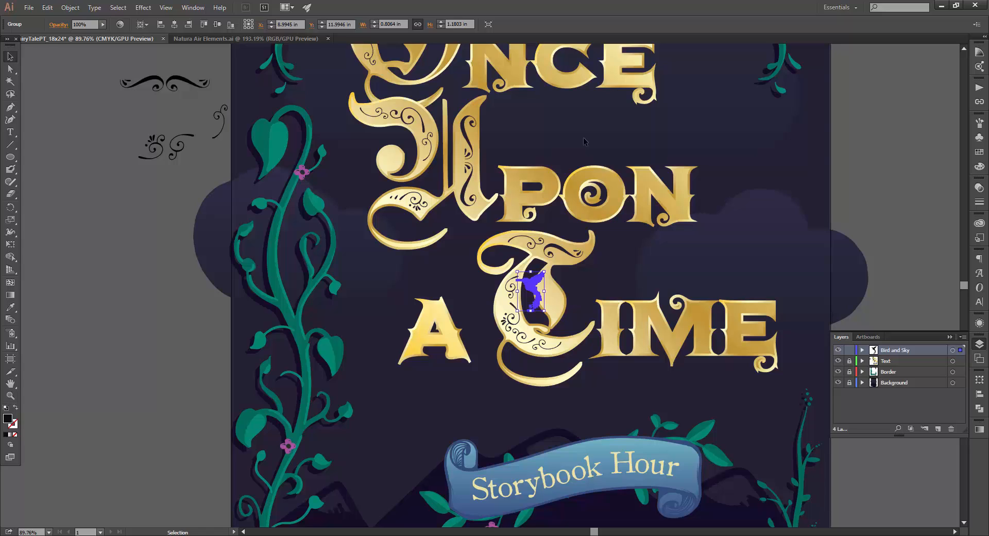
double_click(394, 23)
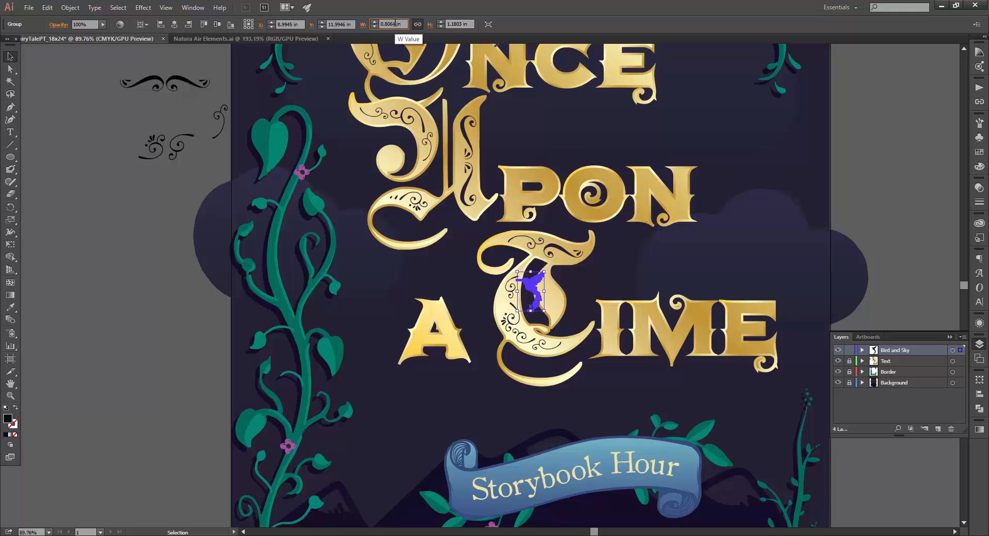
type("3.2")
key("Return")
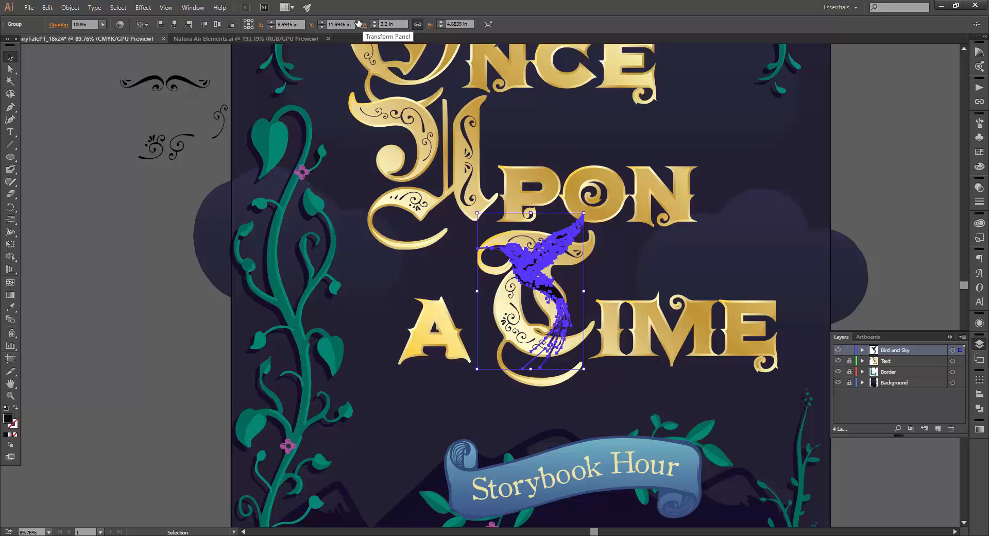
Reflect the hummingbird across the vertical axis and move it beside the left of the letter "A".
left_click(67, 7)
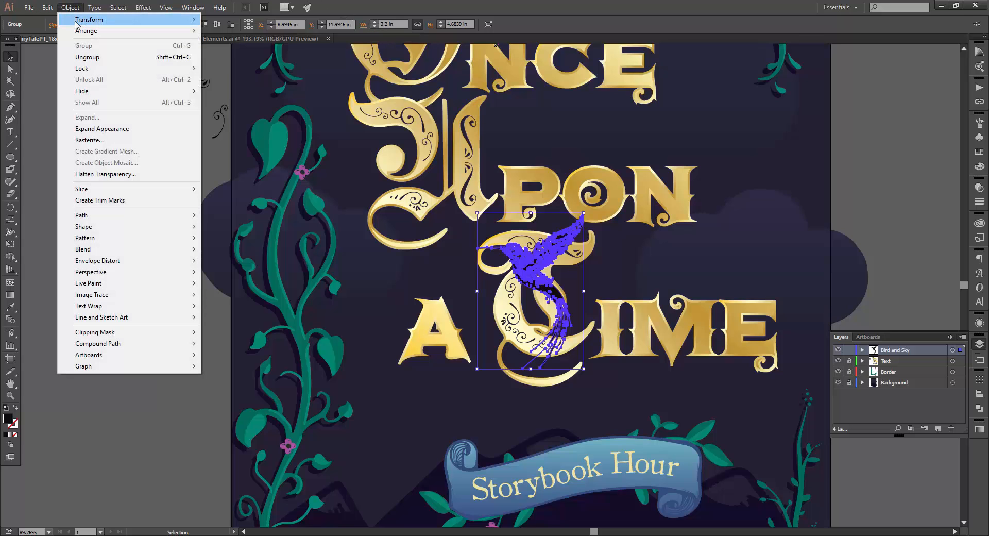
mouse_move(91, 19)
left_click(230, 57)
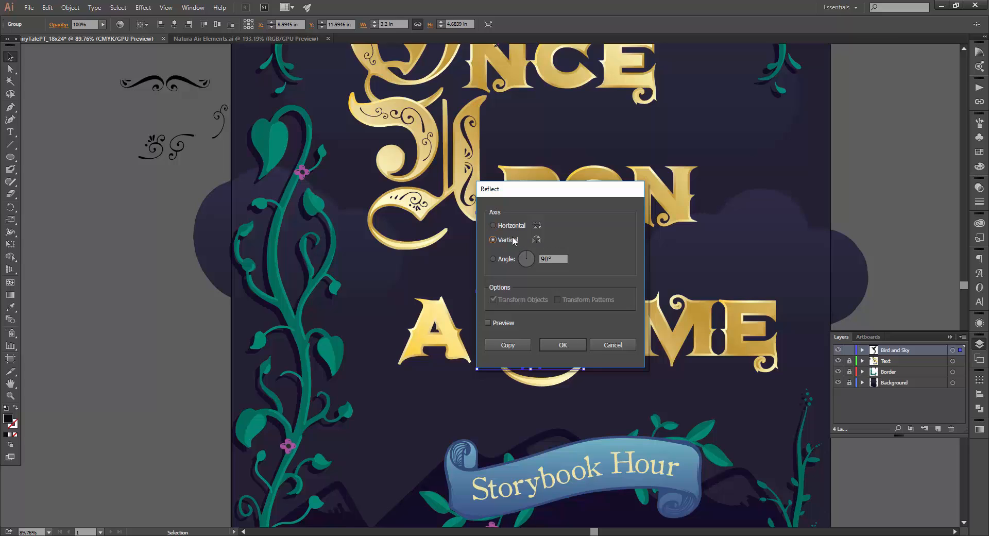
left_click(550, 345)
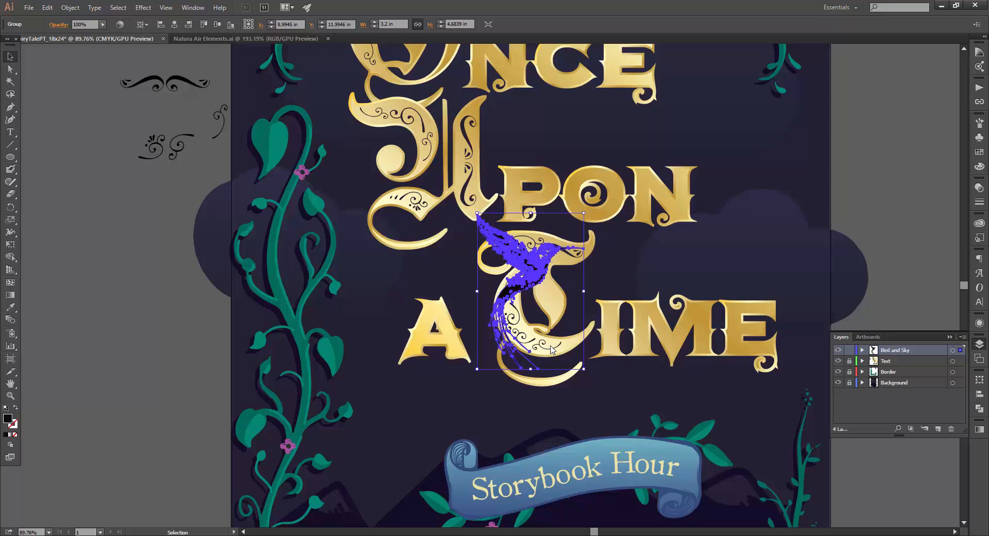
left_click_drag(542, 274, 407, 293)
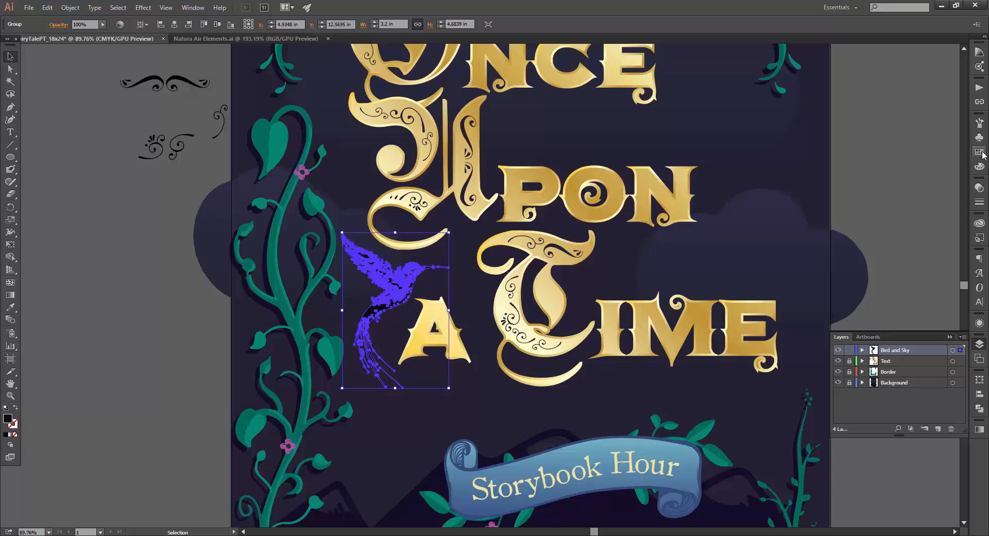
Fill the hummingbird with the blue C 90, M 72, Y 24, K 0, then deselect it.
left_click(979, 122)
left_click(979, 167)
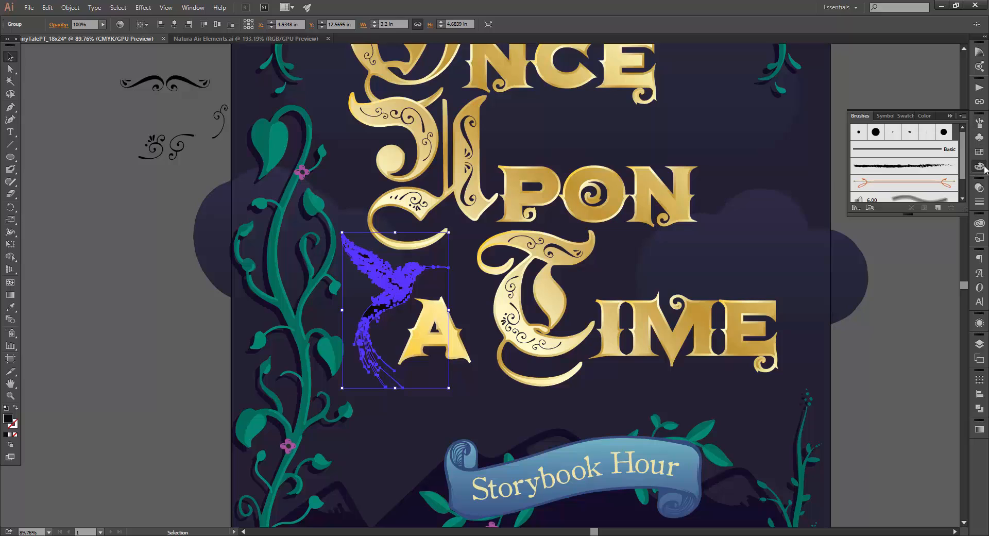
left_click(954, 128)
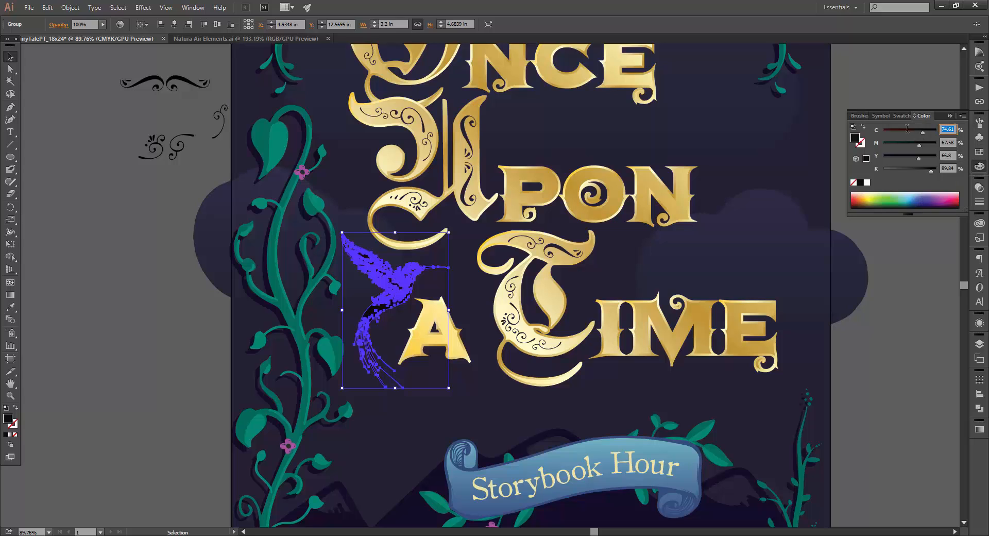
type("90")
key("Tab")
key("Tab")
type("24")
key("Tab")
type("0")
key("Tab")
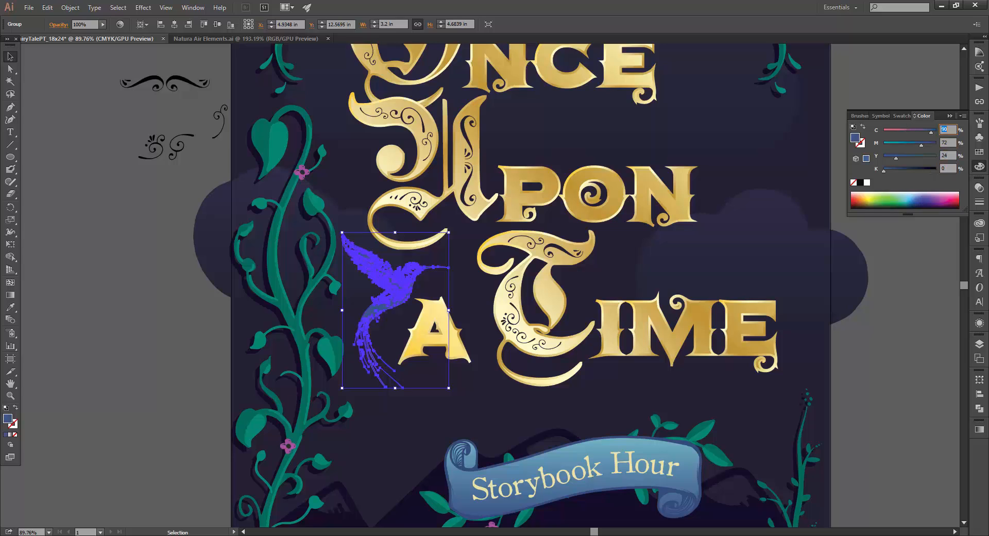
left_click(919, 270)
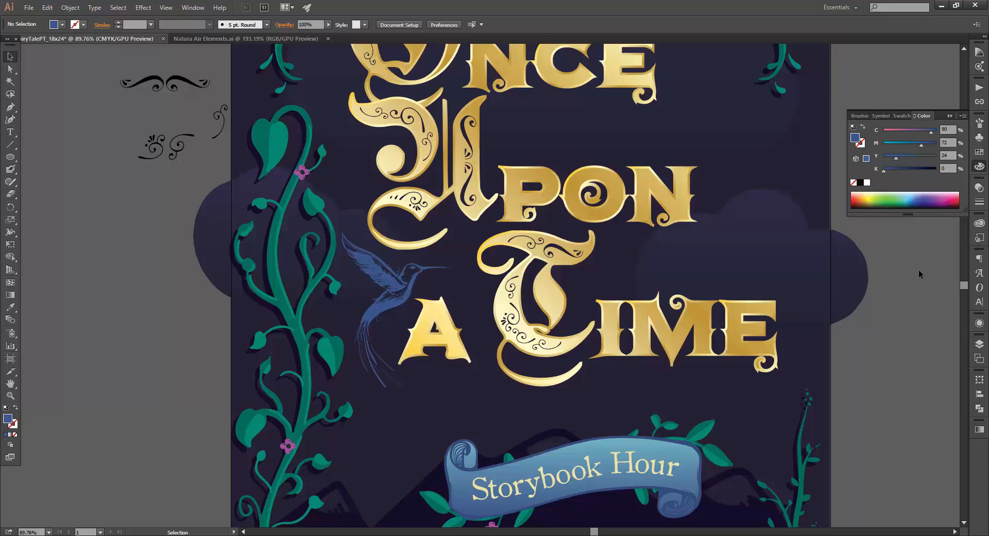
Copy the hummingbird's main body shape, paste it in place, and turn the copy into a solid silhouette path.
key("z")
left_click_drag(360, 291, 449, 298)
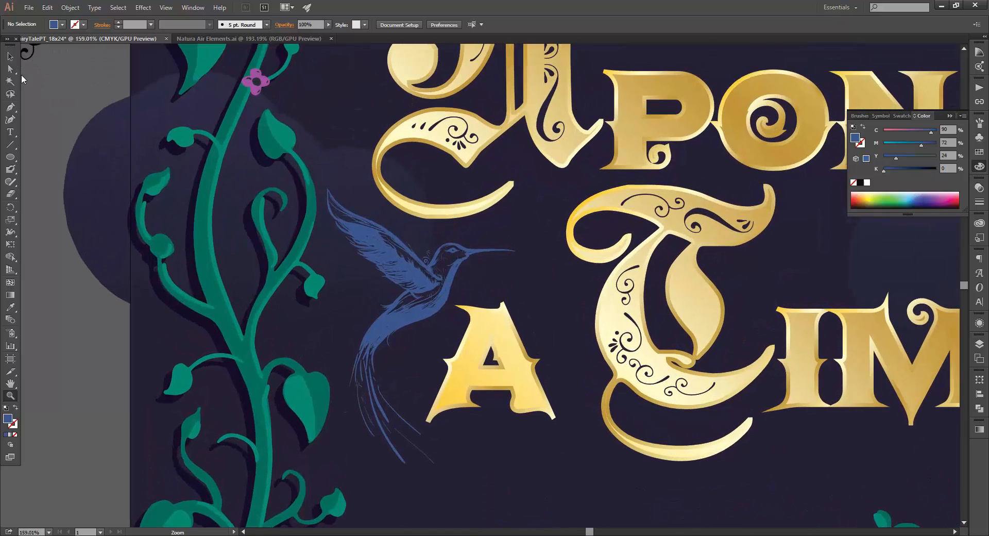
left_click_drag(10, 68, 41, 81)
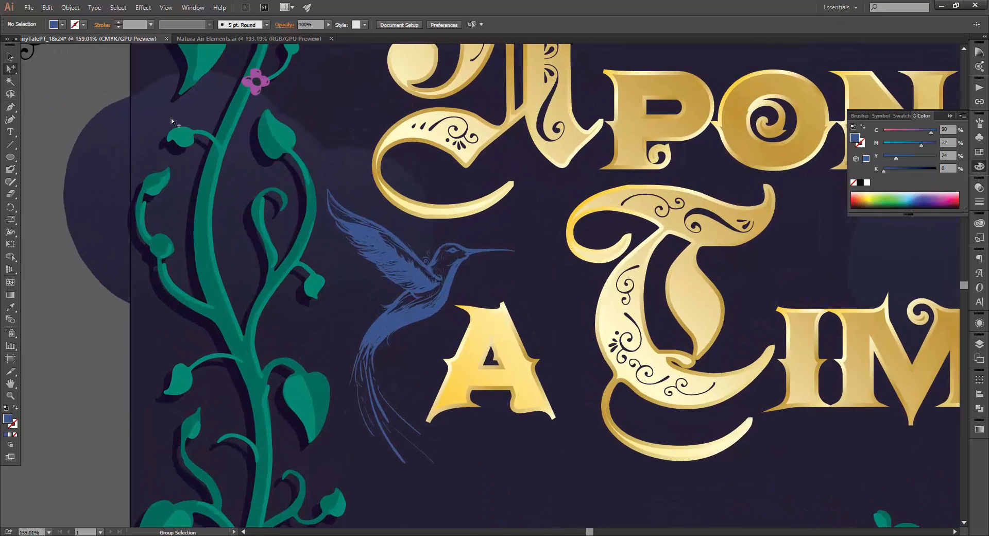
left_click(456, 242)
key("ctrl+c")
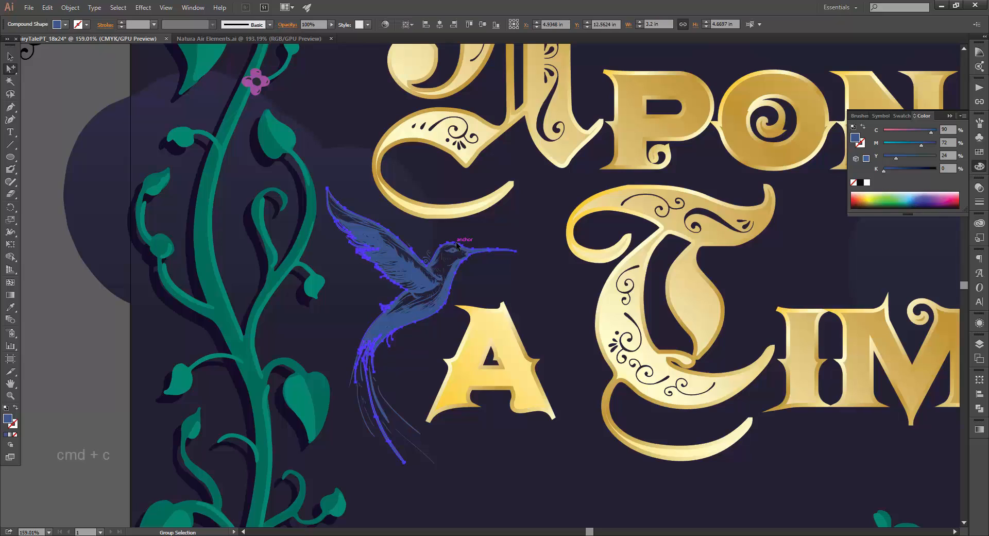
key("ctrl+f")
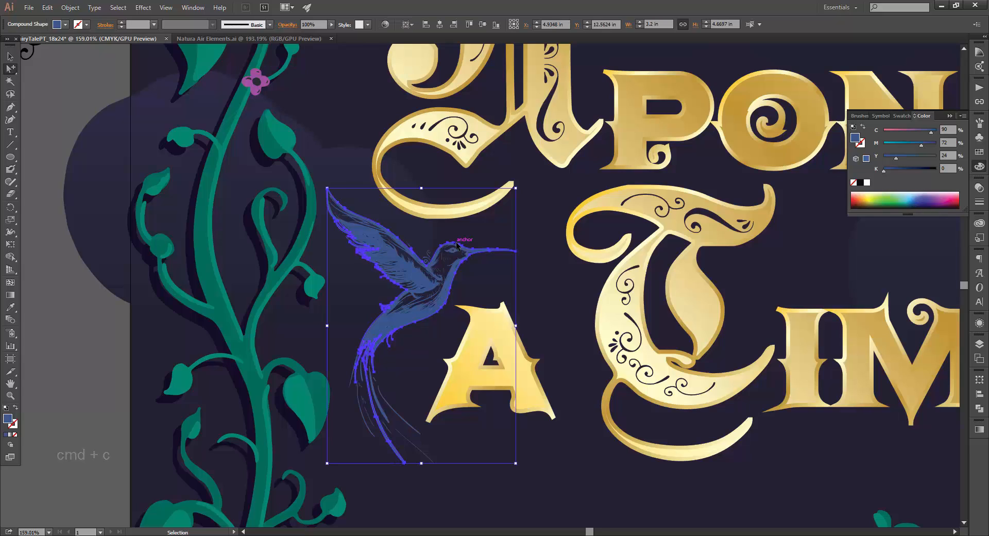
left_click(481, 226)
key("ctrl+f")
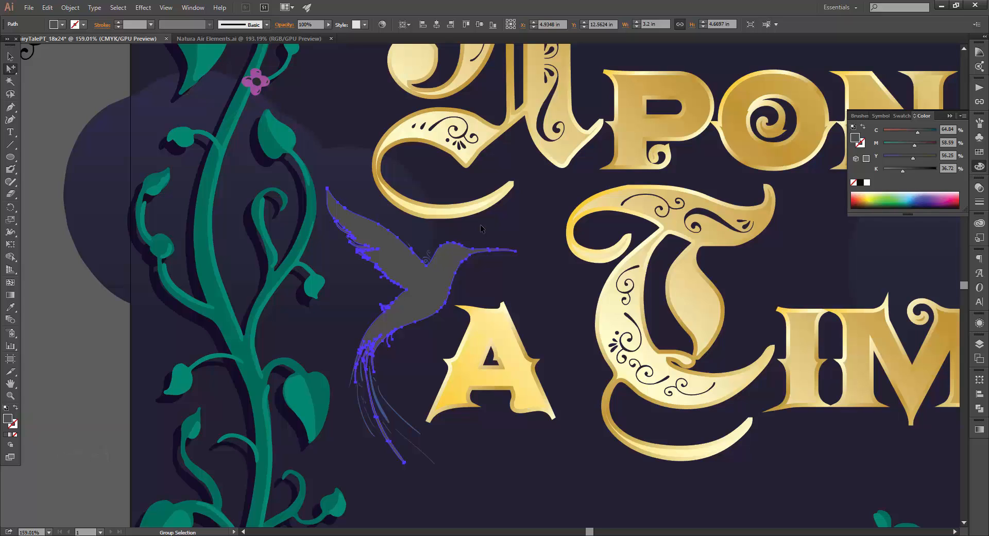
Fill the hummingbird silhouette with the blue gradient sampled from the "Storybook Hour" banner.
key("space")
left_click_drag(615, 410, 377, 209)
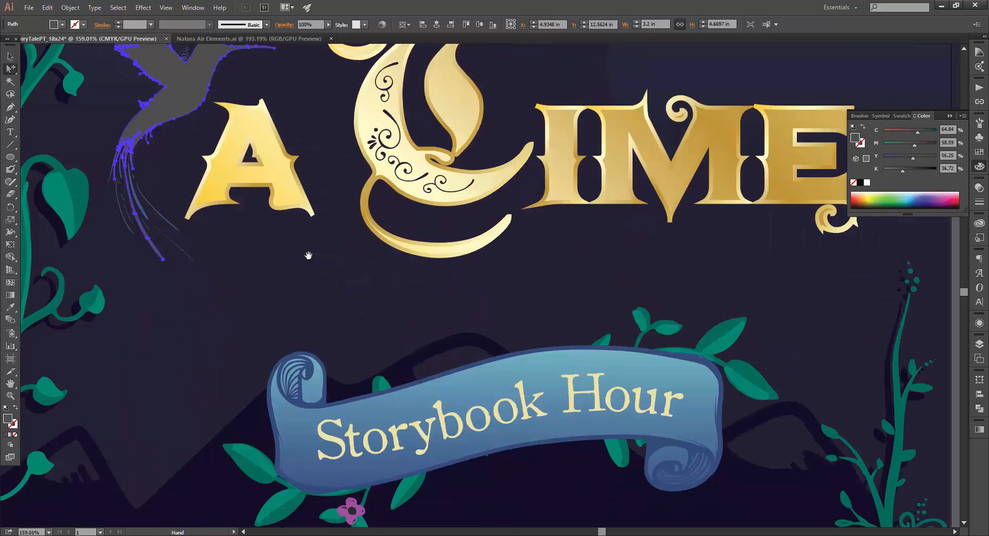
key("i")
left_click(281, 397)
key("space")
left_click_drag(273, 231, 448, 398)
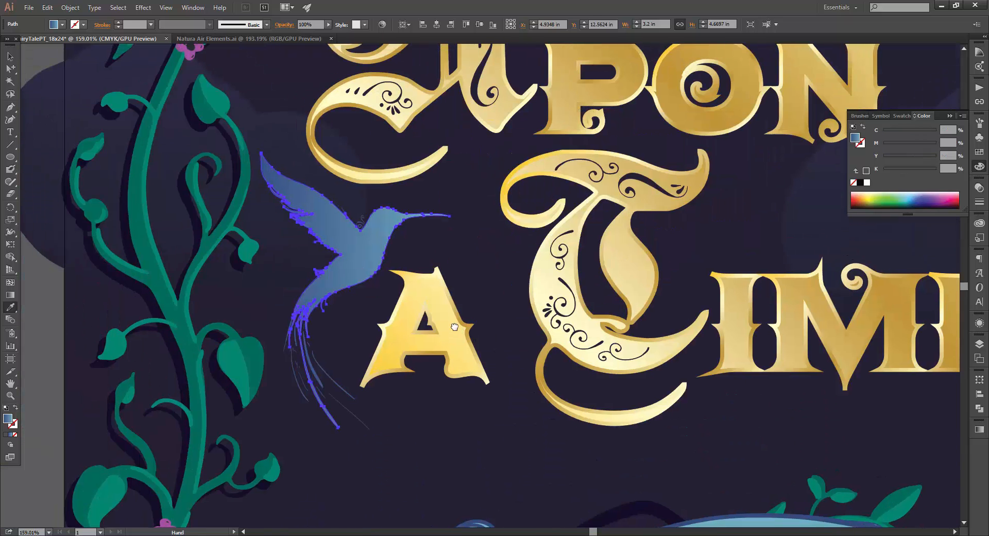
left_click(7, 57)
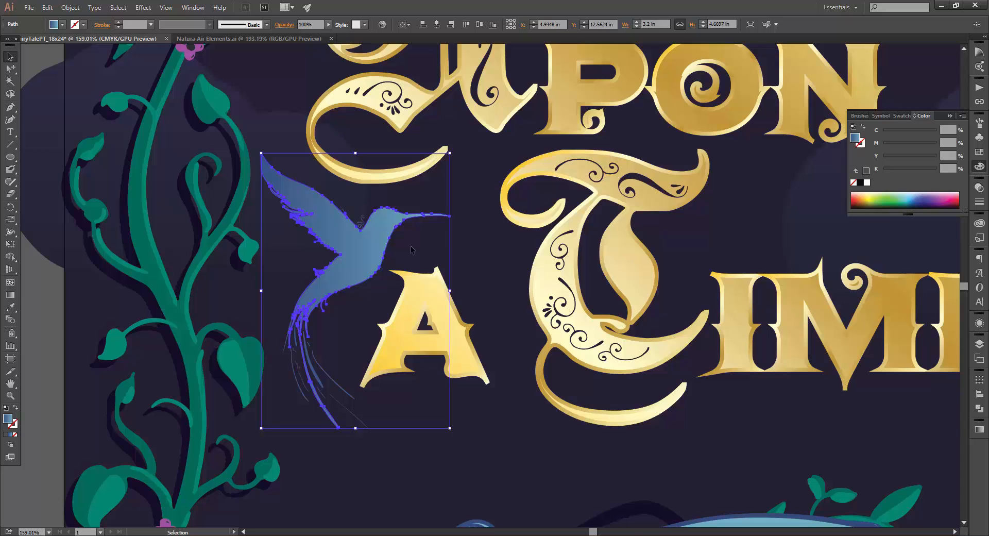
Send the gradient silhouette backward behind the detailed hummingbird artwork and deselect it.
left_click(70, 7)
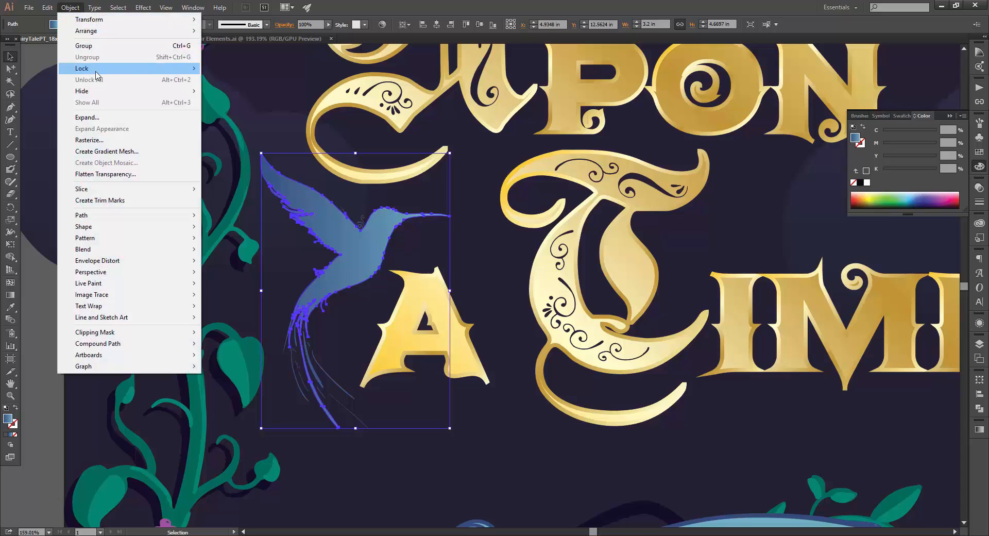
mouse_move(89, 31)
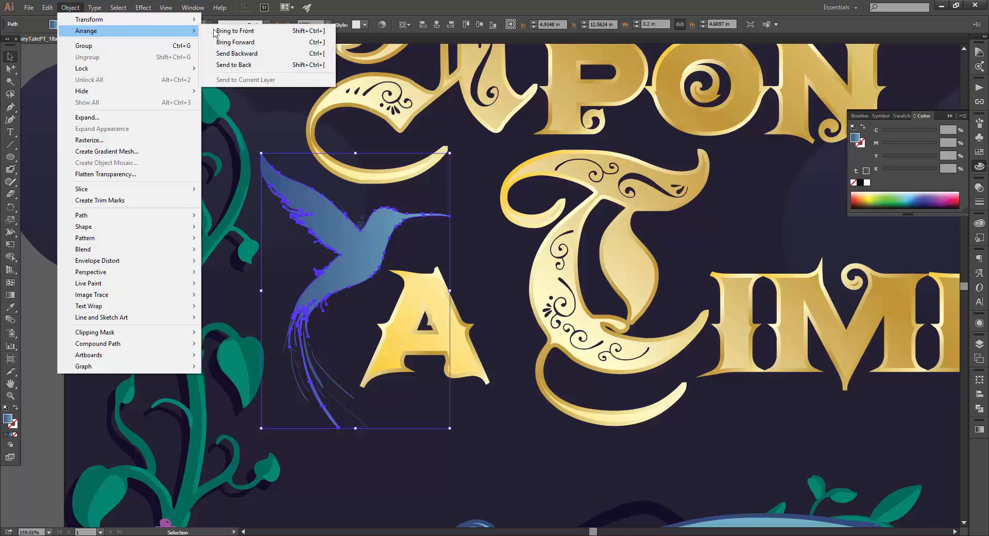
left_click(235, 54)
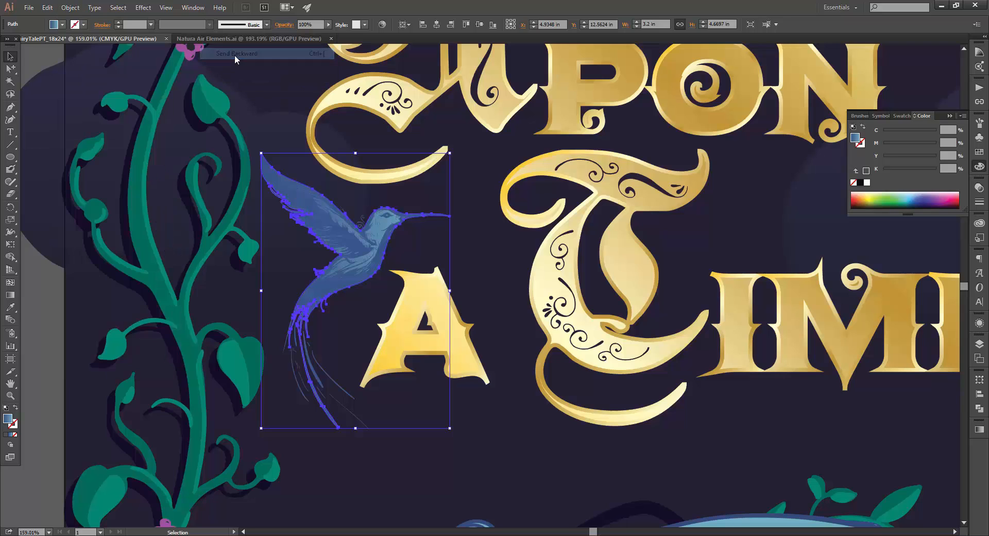
left_click(462, 225)
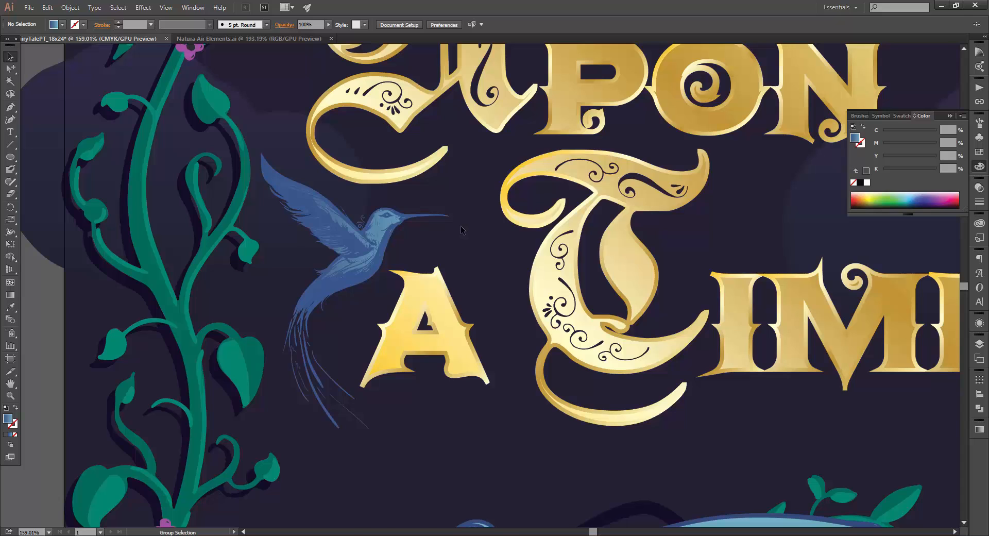
key("ctrl+0")
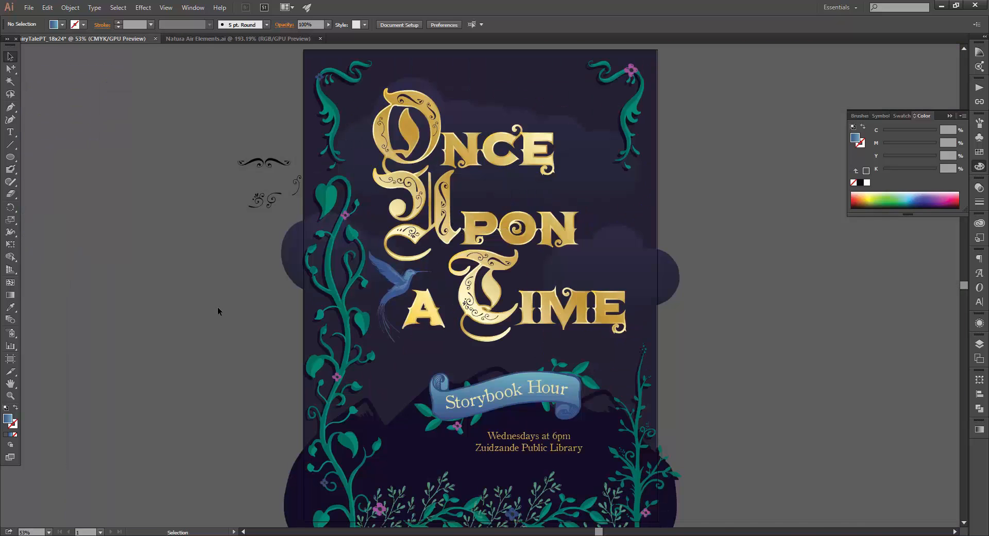
Copy a small star sparkle from Natura Air Elements.ai and paste it into the fairy tale poster document.
left_click(197, 38)
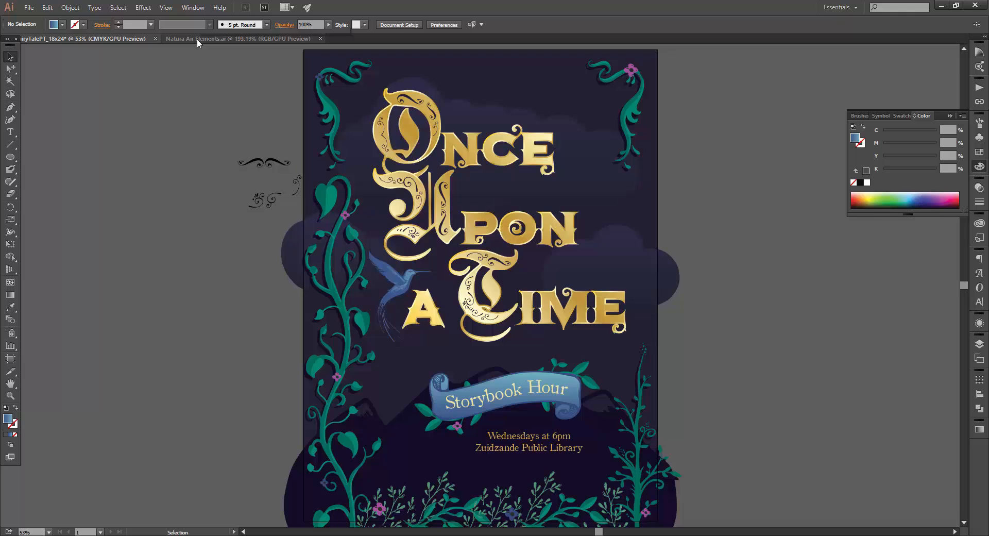
scroll(511, 196, "up", 3)
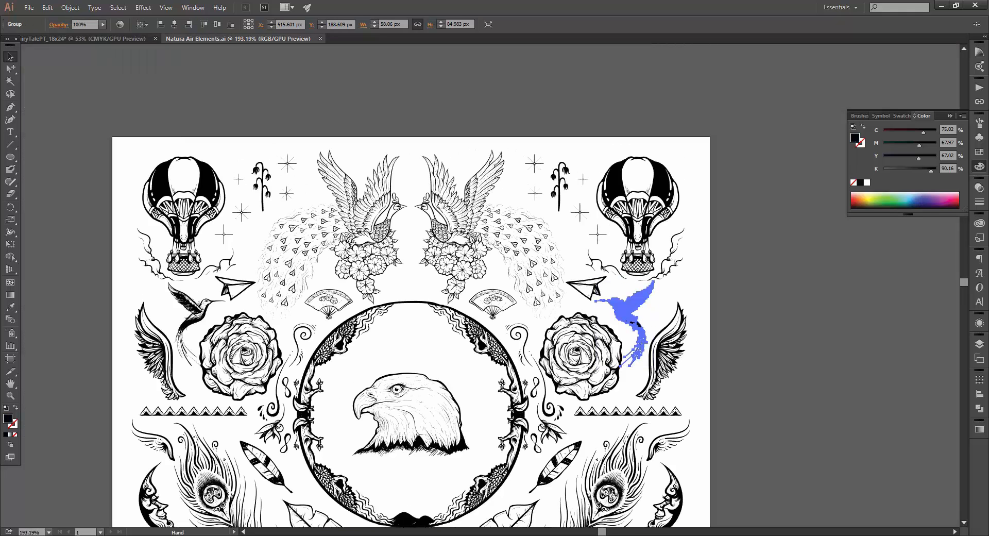
left_click(511, 196)
key("ctrl+c")
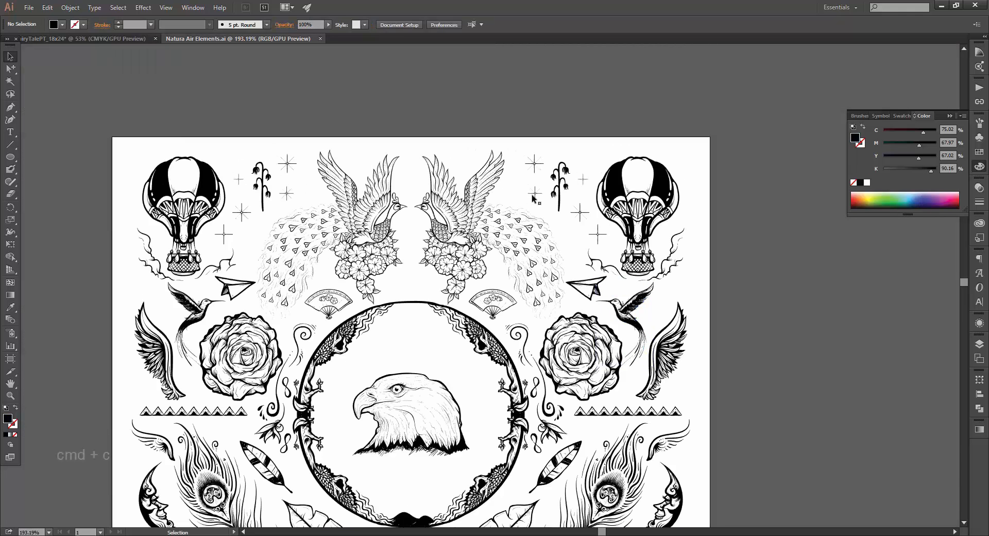
left_click(534, 194)
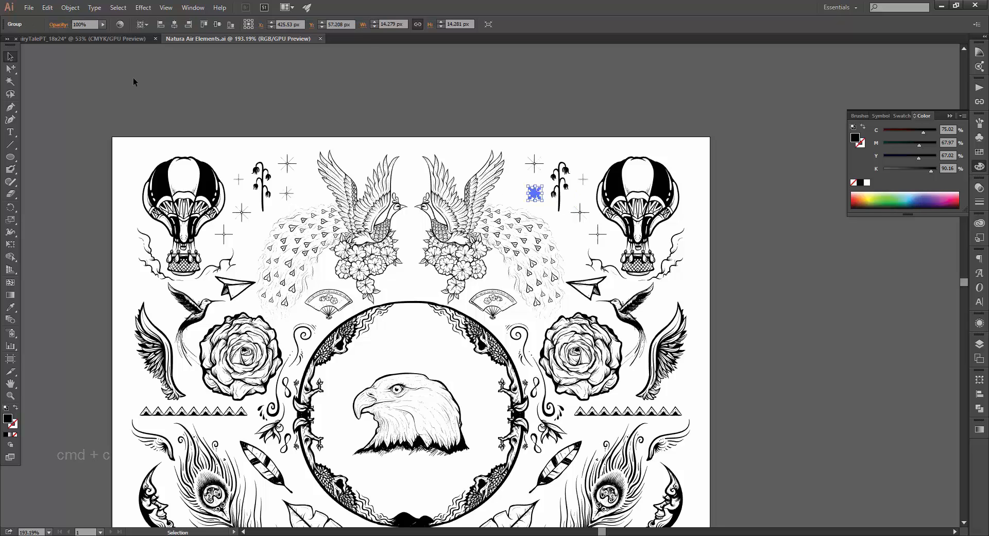
left_click(83, 39)
key("ctrl+v")
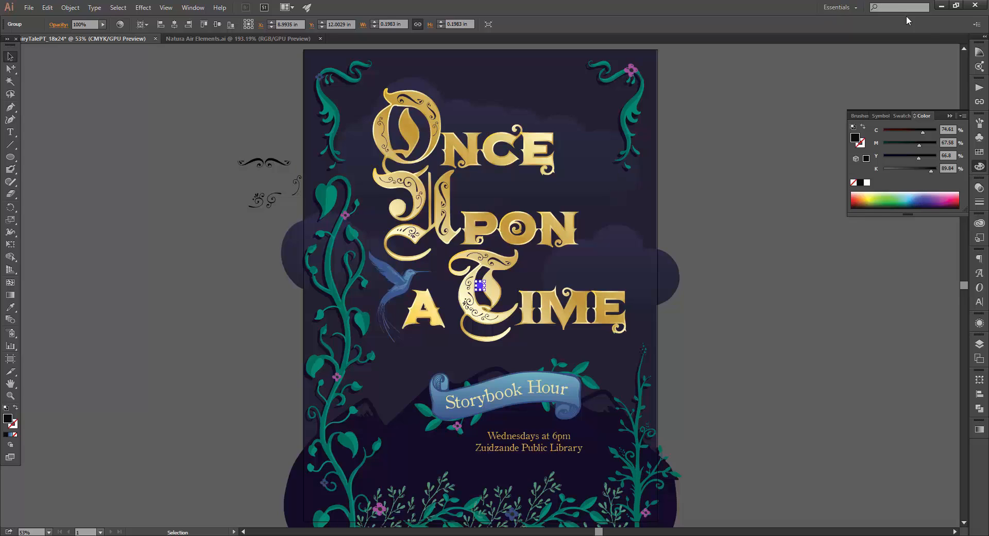
Fill the star white and scatter five stars of varying sizes above "Once" and to the right of "Upon".
left_click(867, 182)
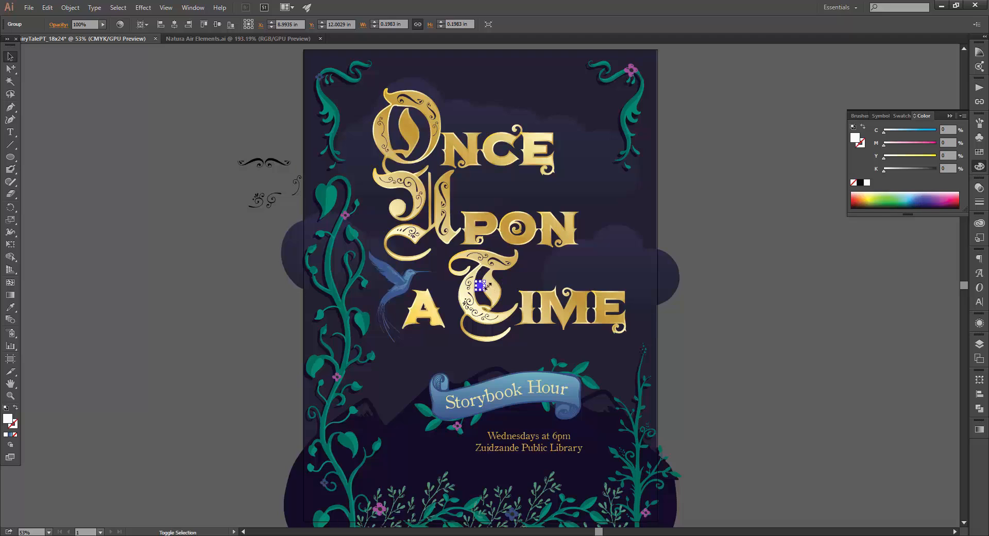
left_click_drag(486, 285, 645, 206)
left_click_drag(472, 74, 635, 220)
left_click(721, 232)
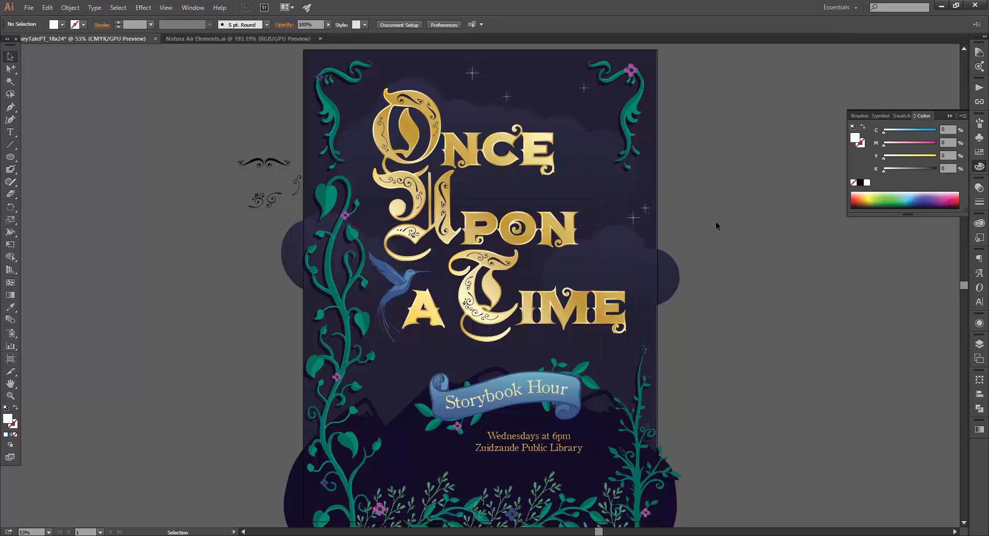
Draw a white circle 2 in wide and 2 in high over the end of the word "Once".
left_click(11, 156)
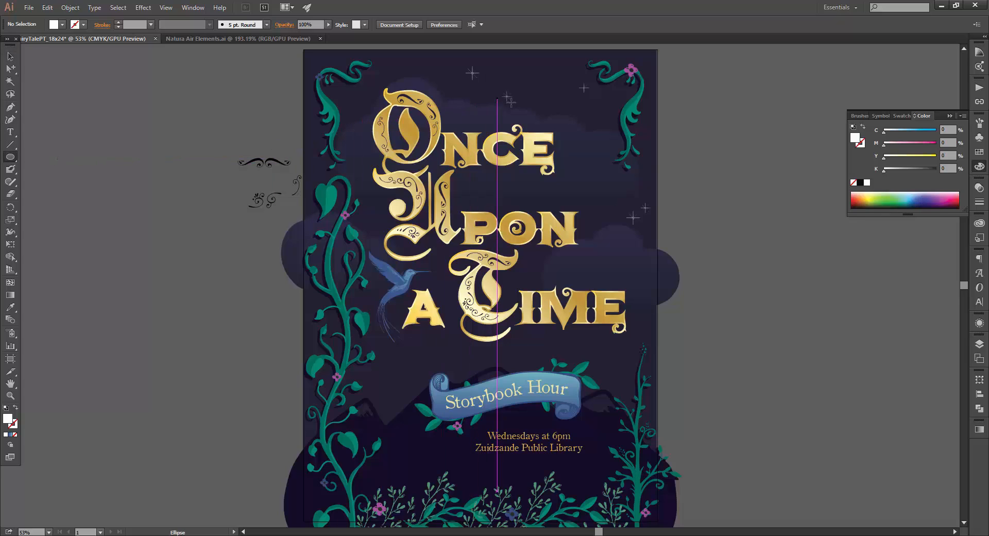
left_click(528, 103)
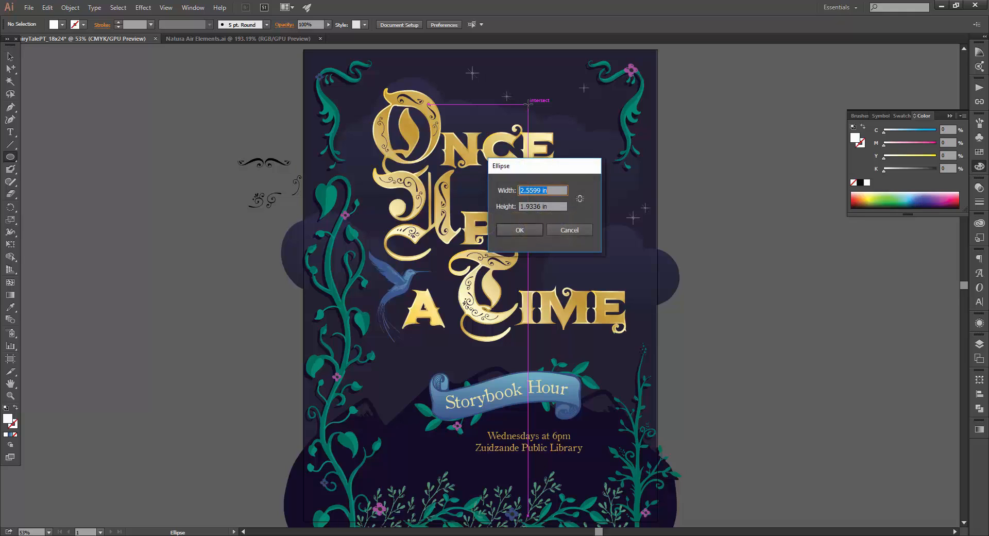
type("2")
key("Tab")
type("2")
key("Tab")
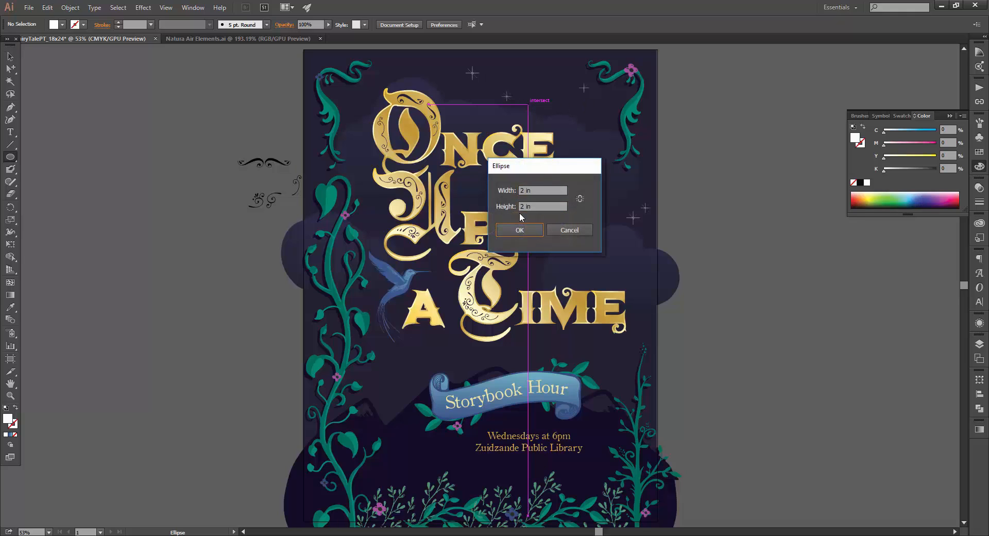
left_click(519, 229)
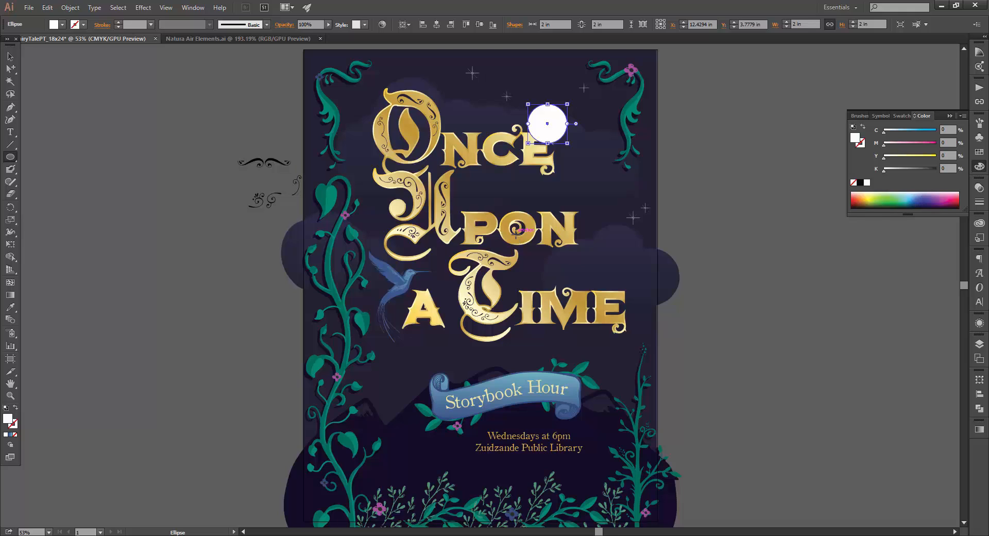
Duplicate the circle slightly down and to the left, and subtract the copy from the original to form a crescent moon.
key("z")
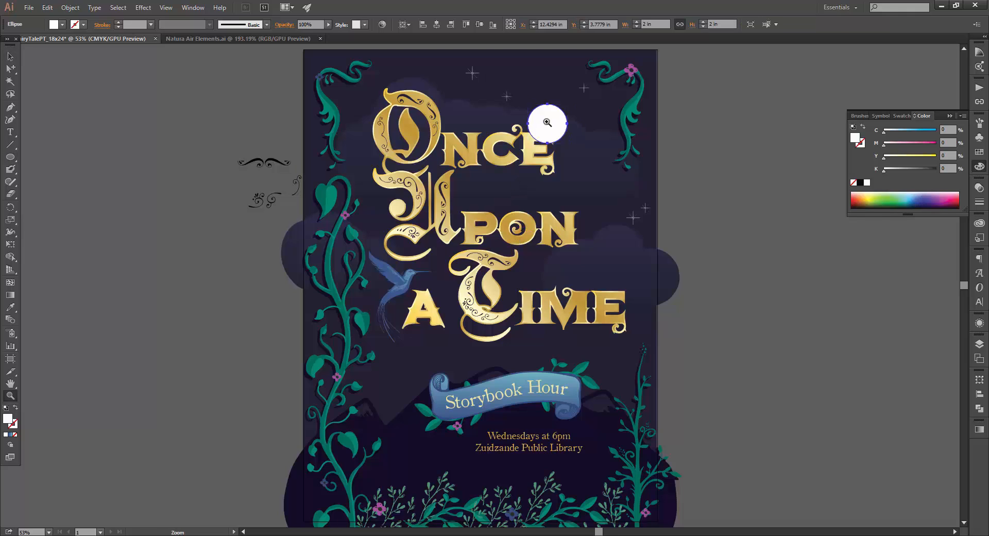
left_click_drag(545, 121, 637, 117)
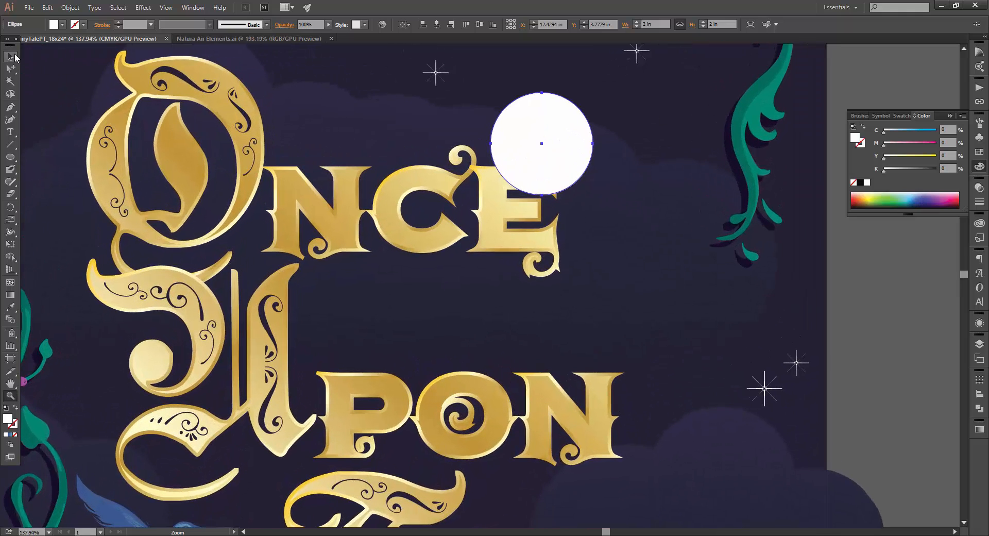
left_click(16, 57)
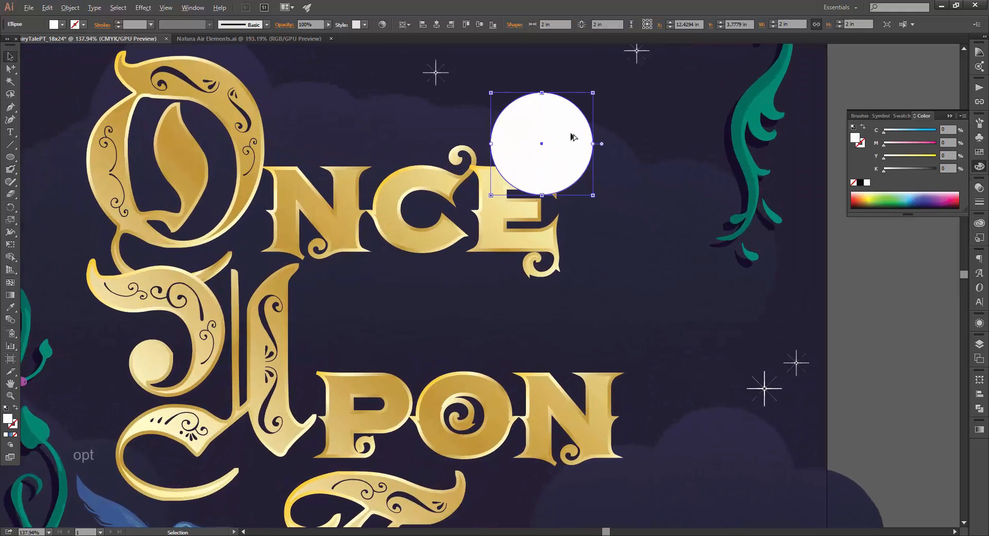
left_click_drag(571, 137, 555, 150)
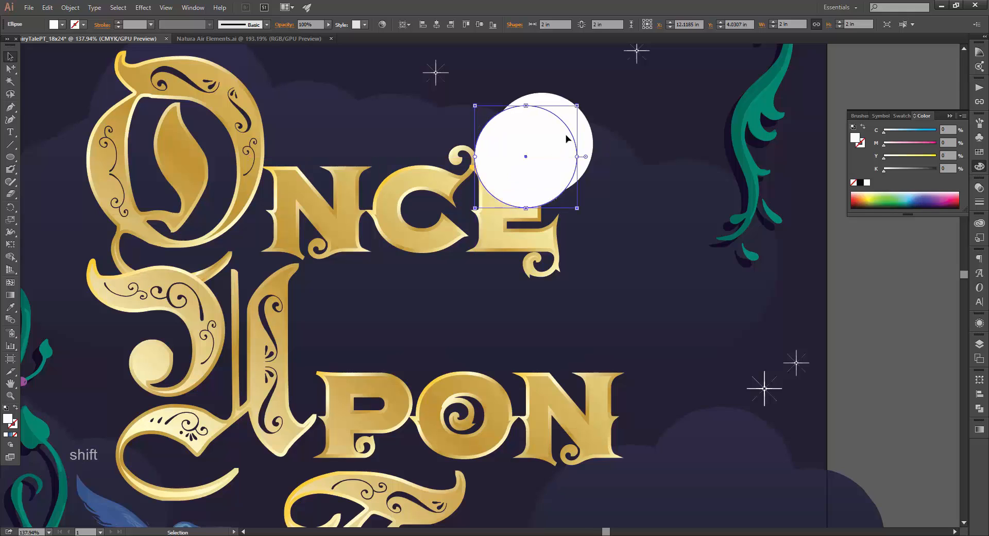
left_click(581, 127, "shift")
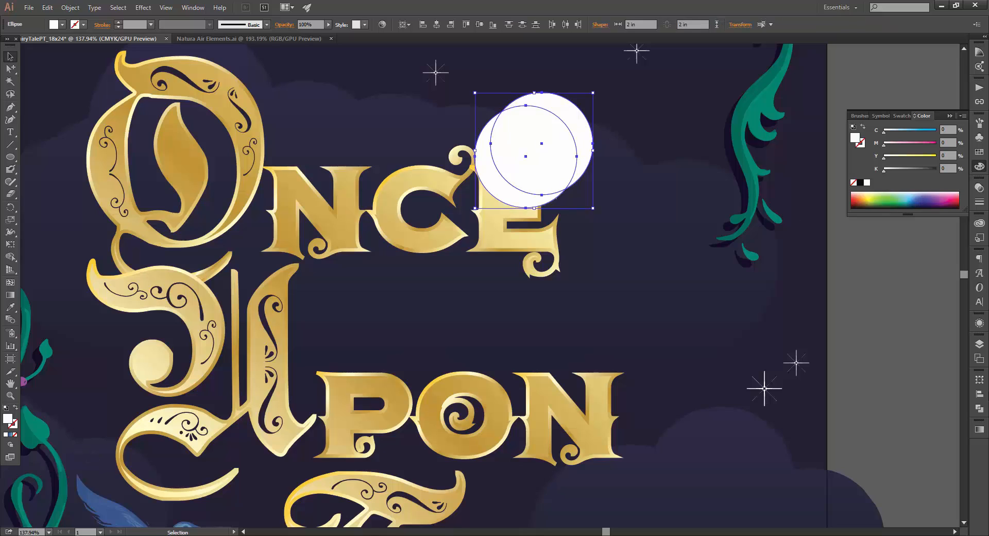
left_click(979, 408)
left_click(979, 409)
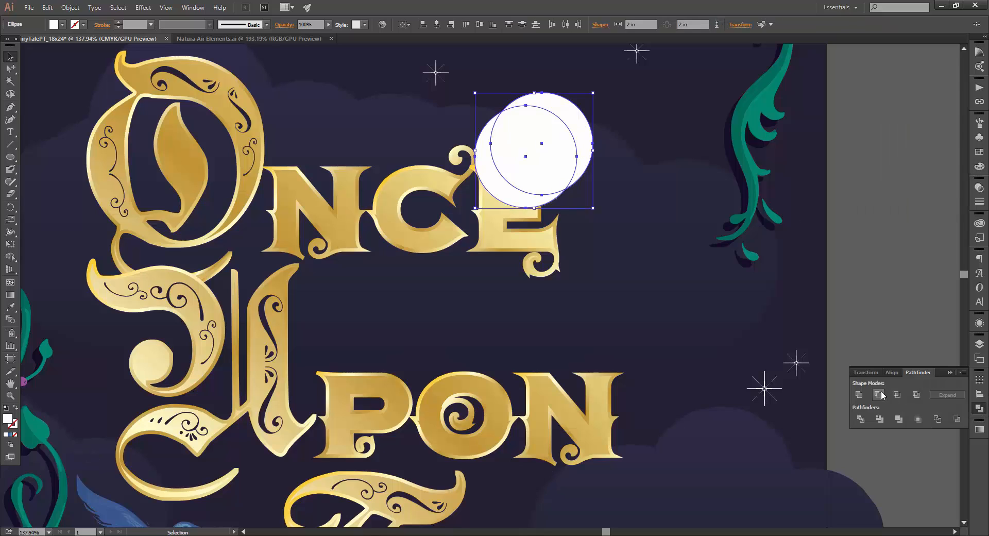
left_click(877, 395)
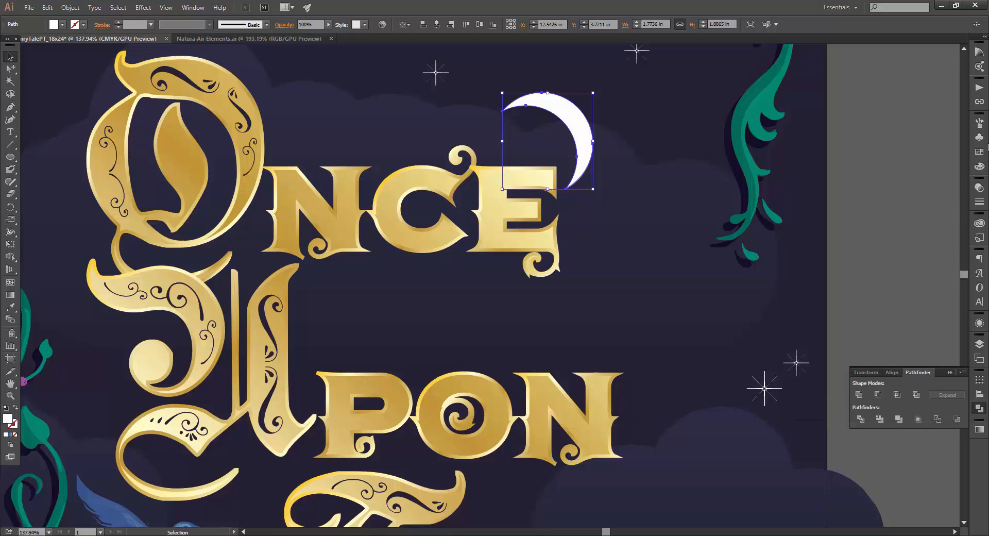
Fill the crescent moon with the pale yellow C 12, M 10, Y 65, K 0.
left_click(979, 165)
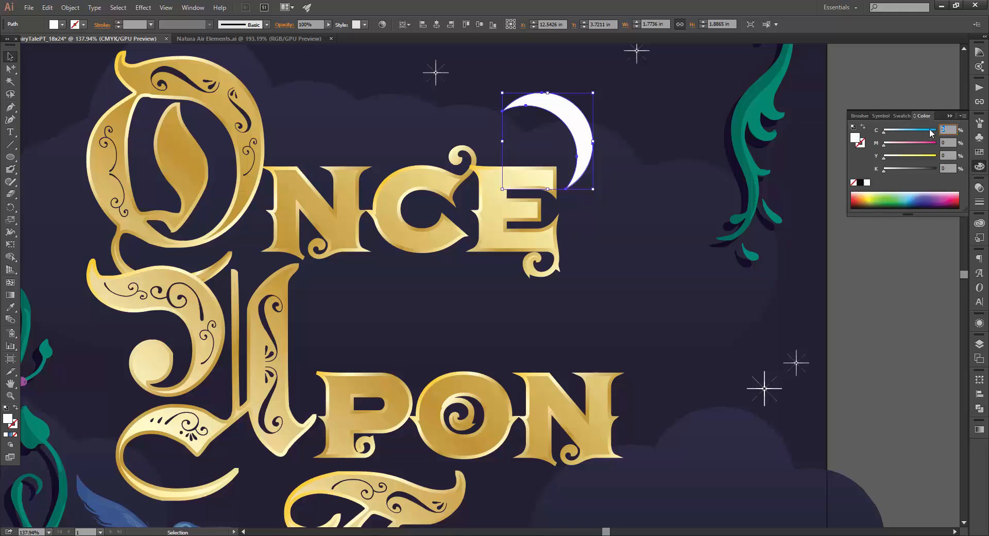
type("12")
key("Tab")
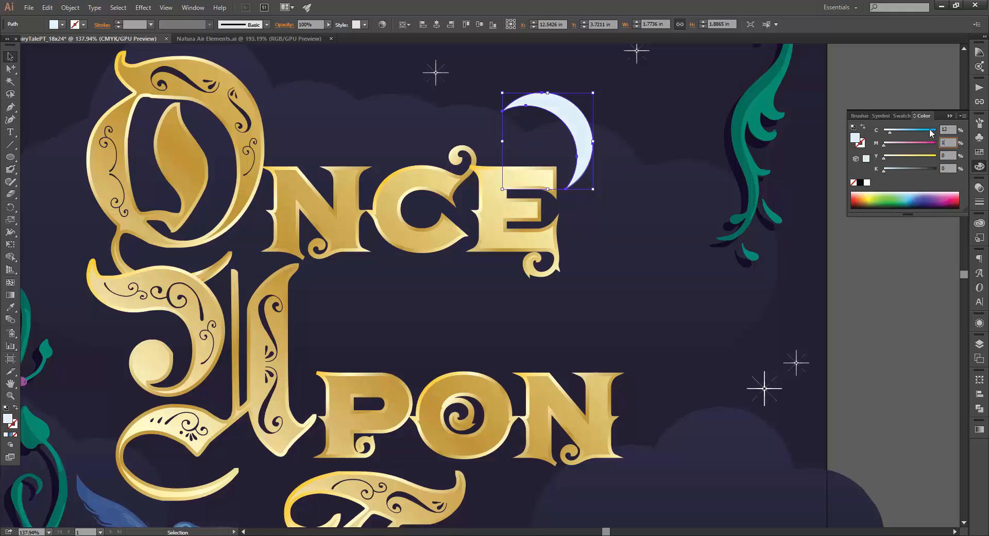
type("10")
key("Tab")
type("65")
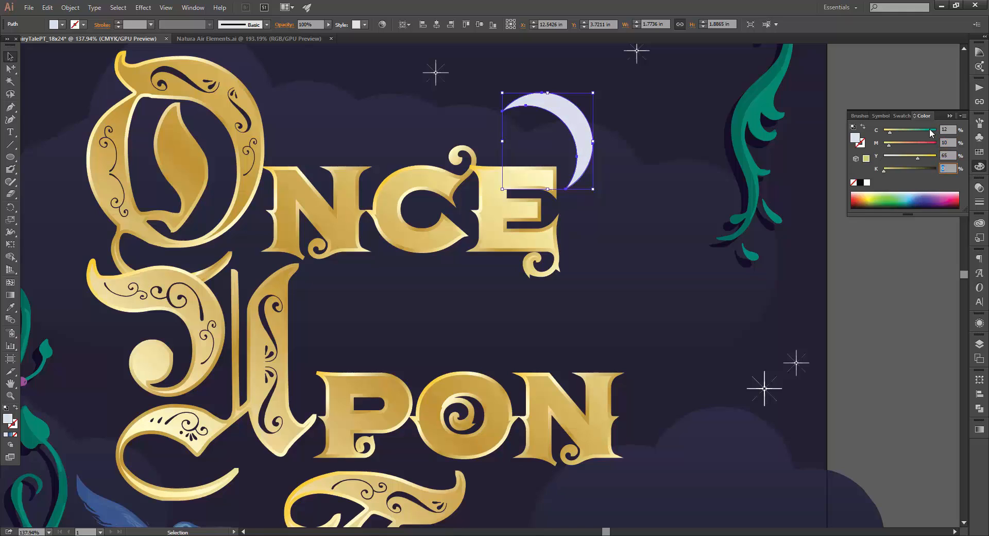
key("Tab")
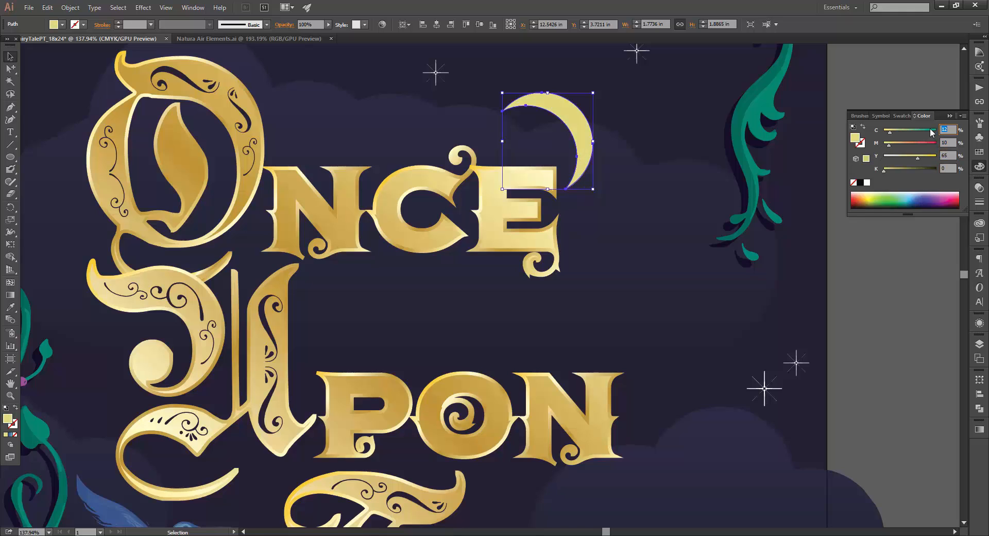
left_click(977, 161)
Move the crescent moon into the sky just above and right of the word "Once", and deselect it.
key("ctrl+0")
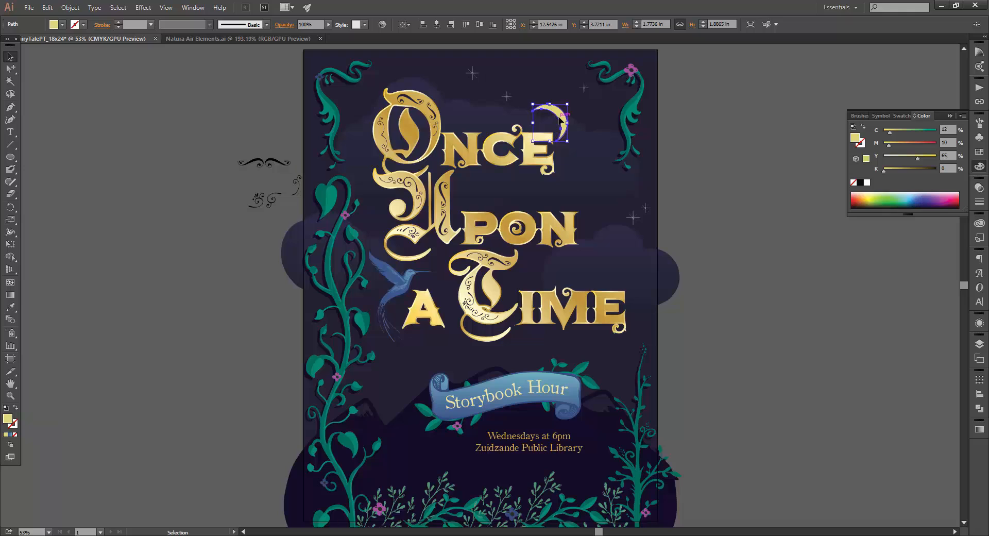
left_click_drag(560, 120, 570, 97)
left_click(585, 101)
left_click_drag(579, 102, 578, 106)
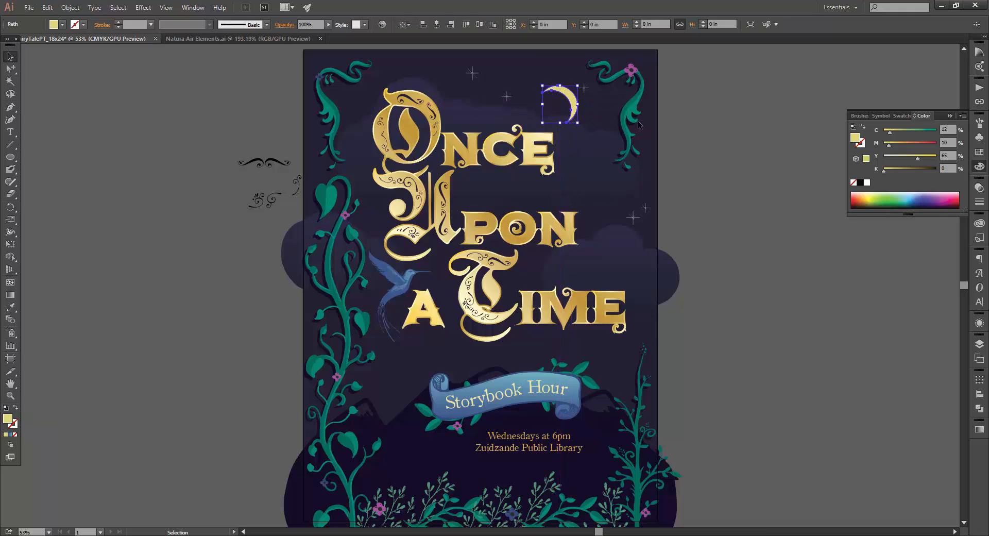
left_click(714, 135)
key("space")
left_click_drag(702, 143, 734, 133)
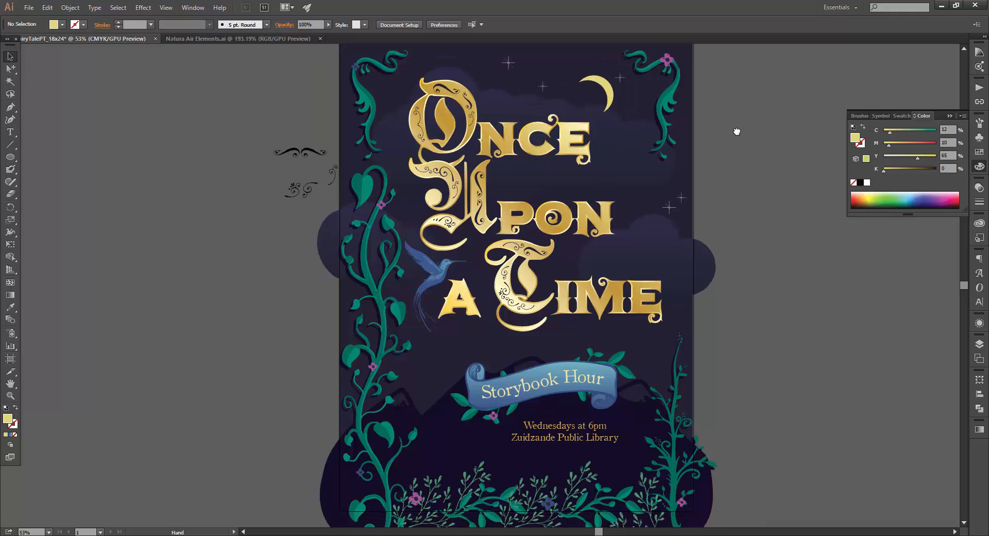
left_click(979, 165)
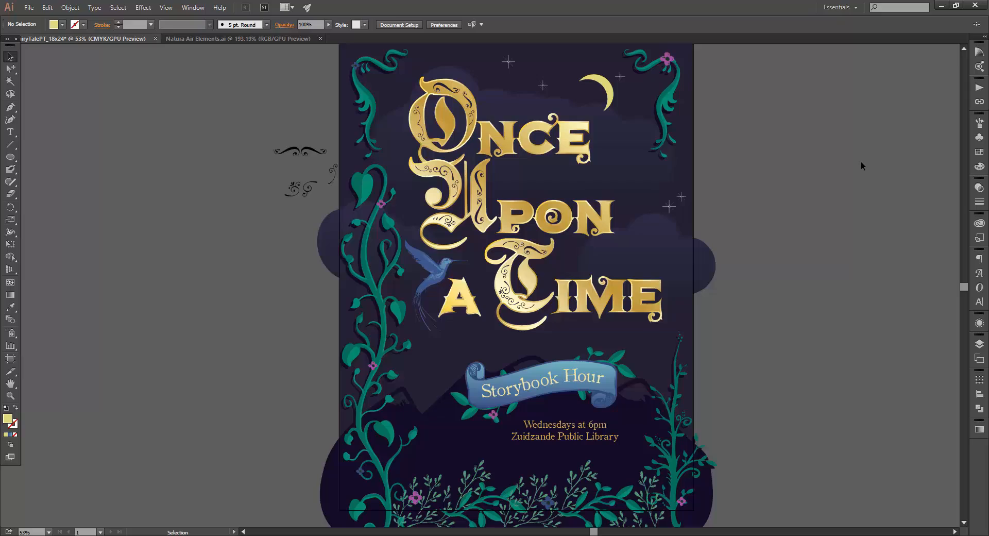